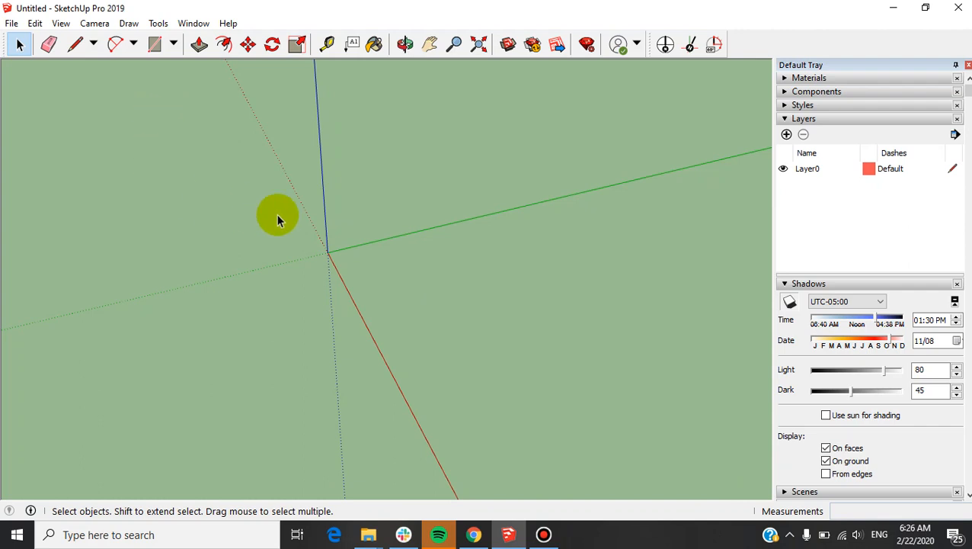
middle_click_drag(276, 219, 397, 239)
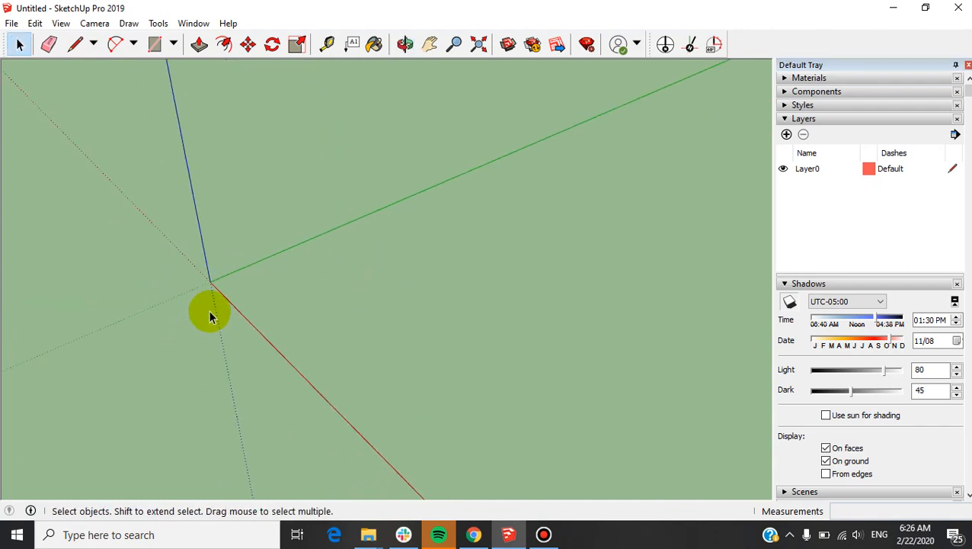
middle_click_drag(211, 315, 174, 288)
scroll(173, 284, "down", 1)
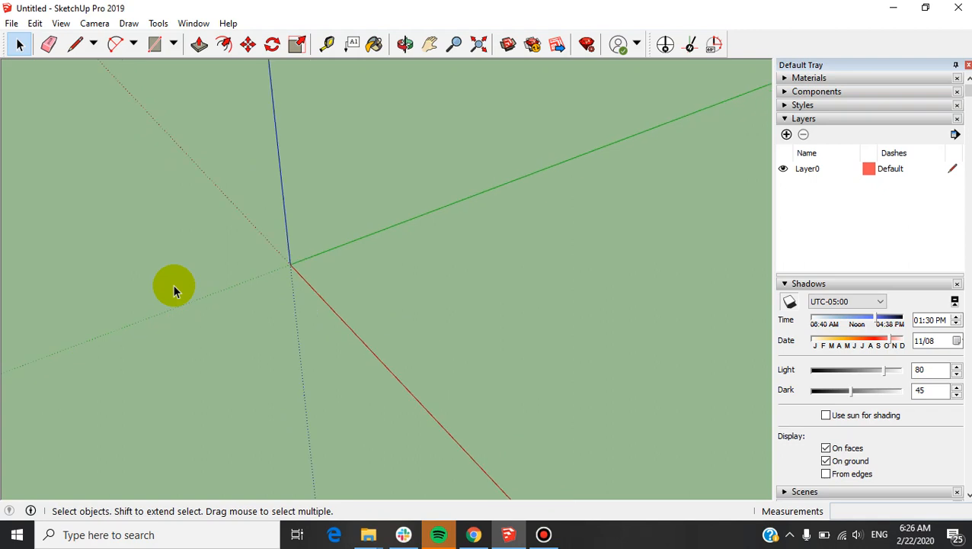
key("r")
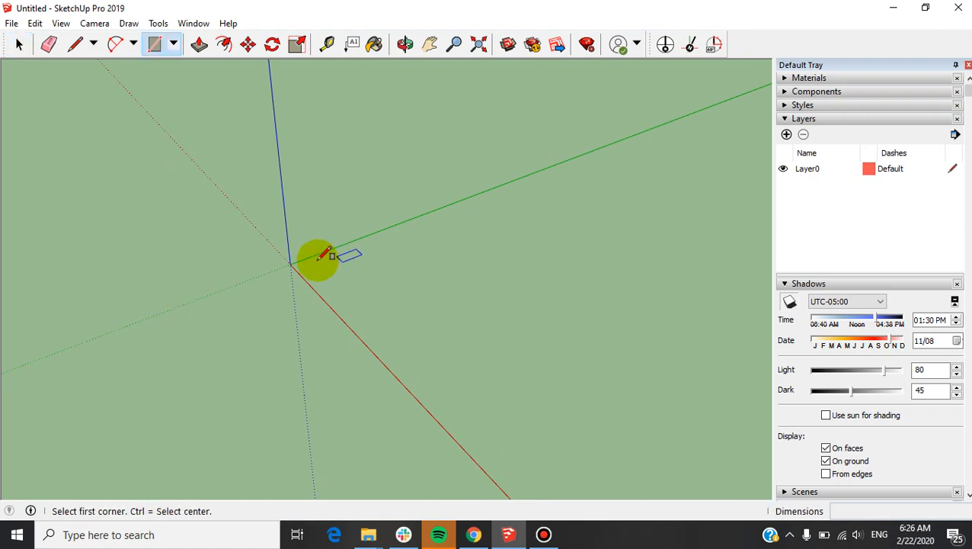
left_click(289, 265)
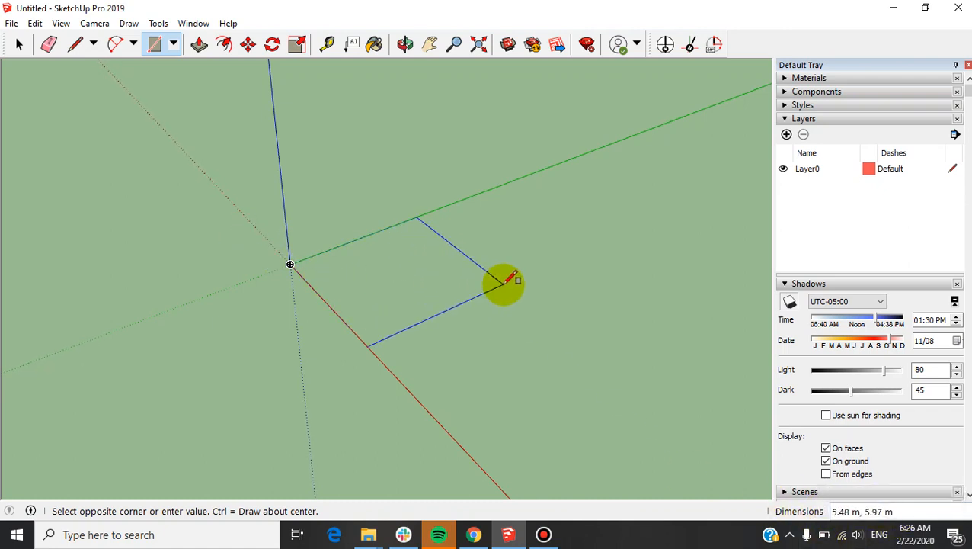
key("Escape")
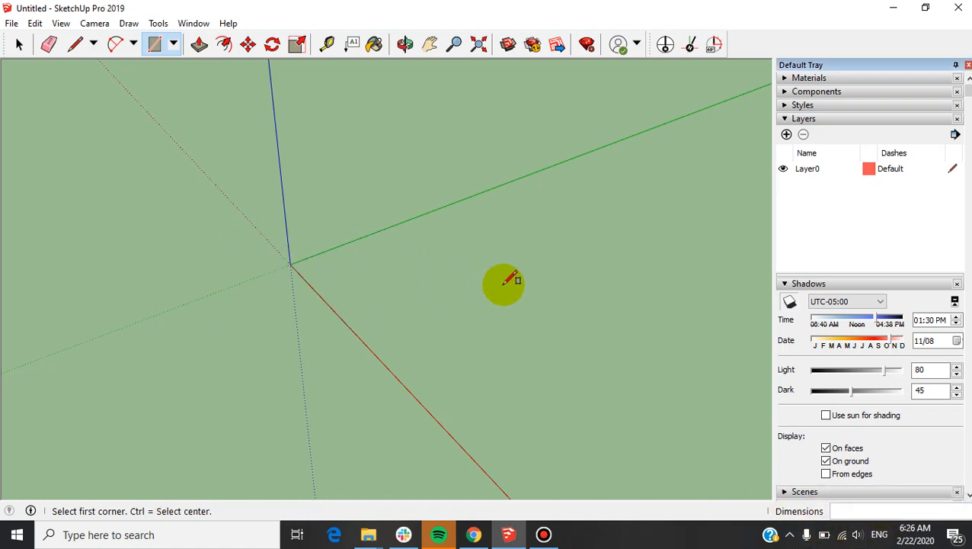
Set the model's measurement units to millimeters for length, square millimeters for area and cubic millimeters for volume.
left_click(199, 28)
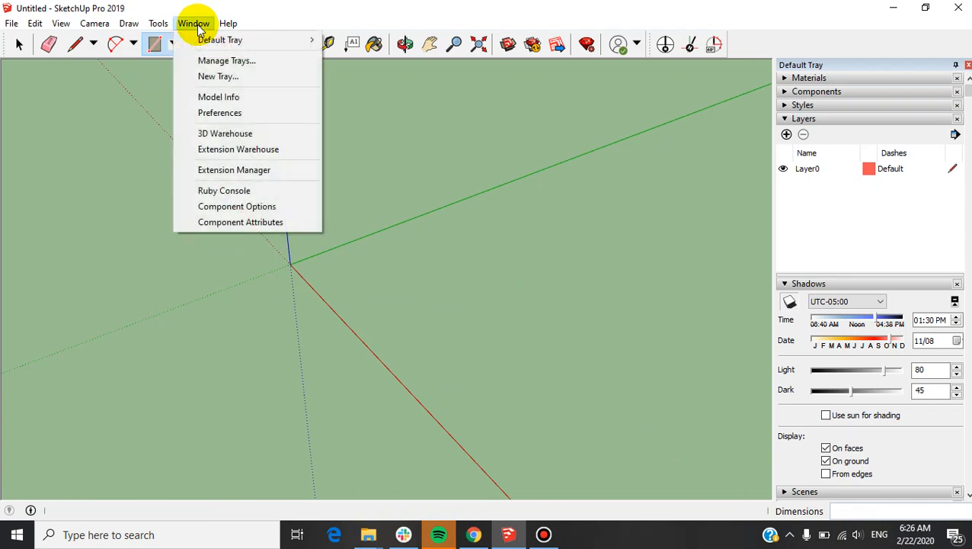
left_click(243, 96)
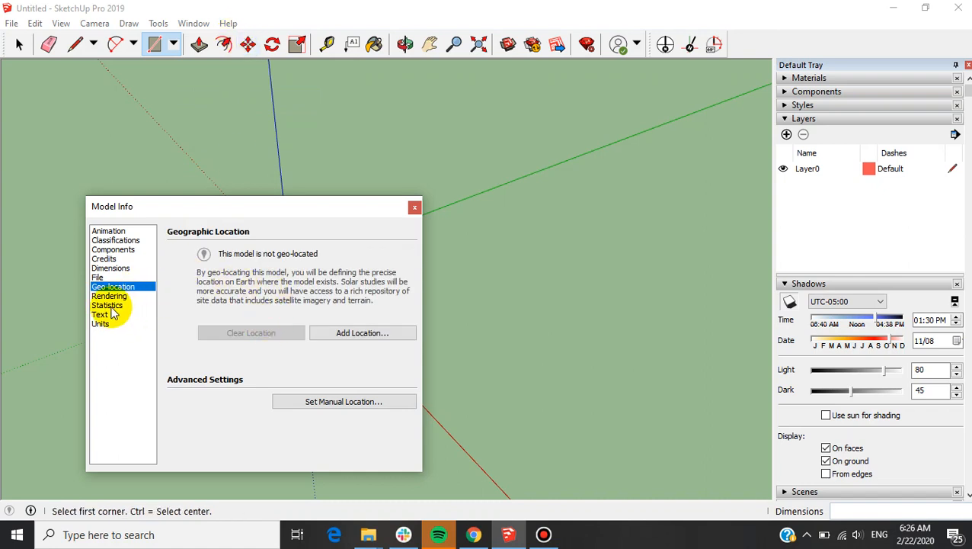
left_click(106, 323)
left_click_drag(278, 207, 394, 124)
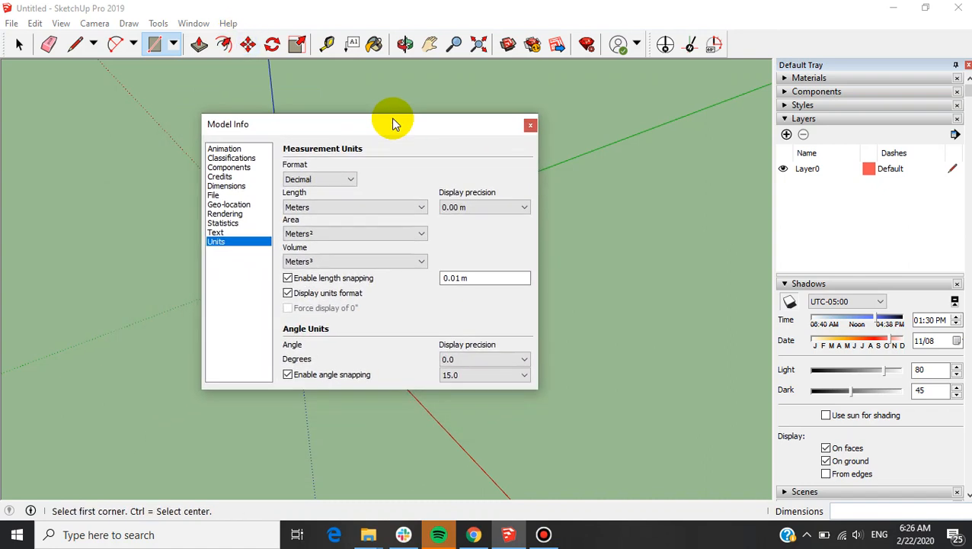
left_click(341, 207)
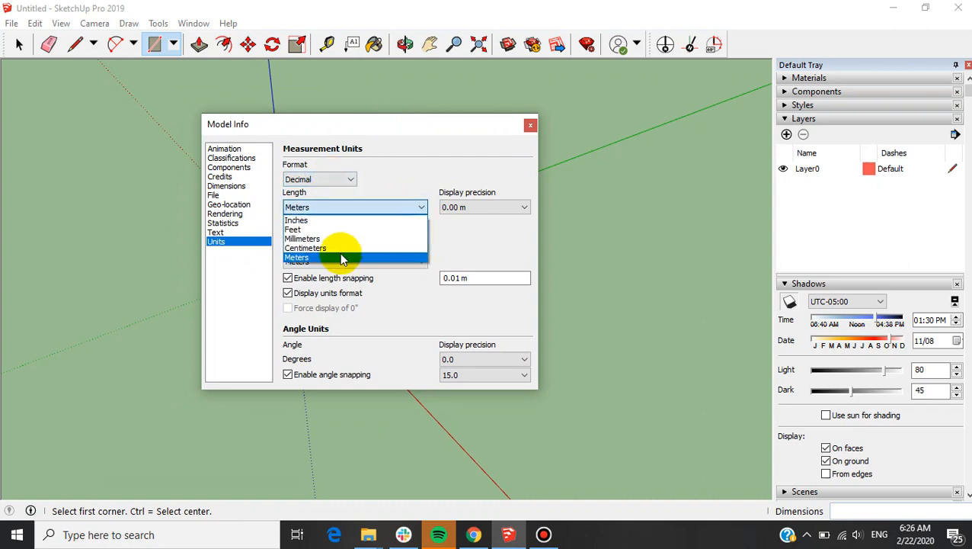
left_click(332, 239)
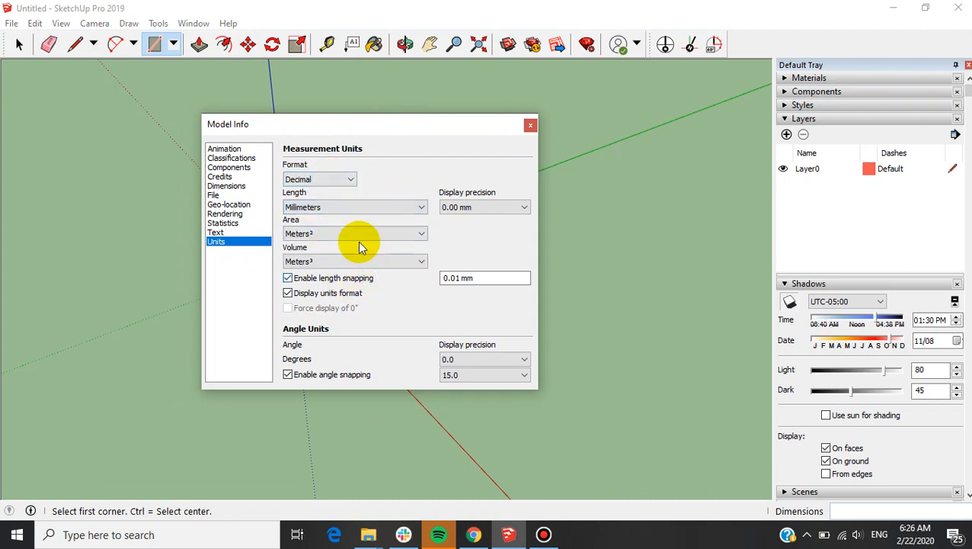
left_click(352, 234)
left_click(312, 264)
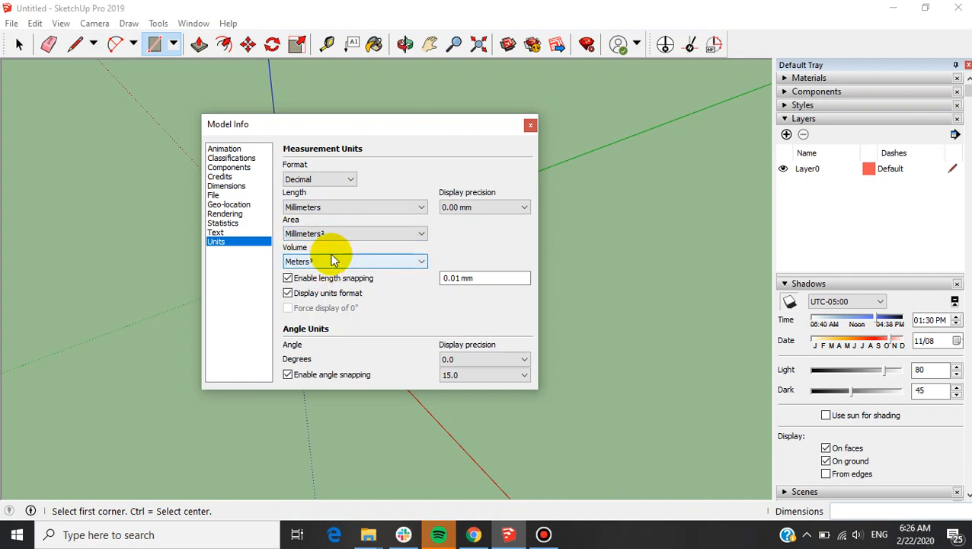
left_click(330, 261)
left_click(315, 294)
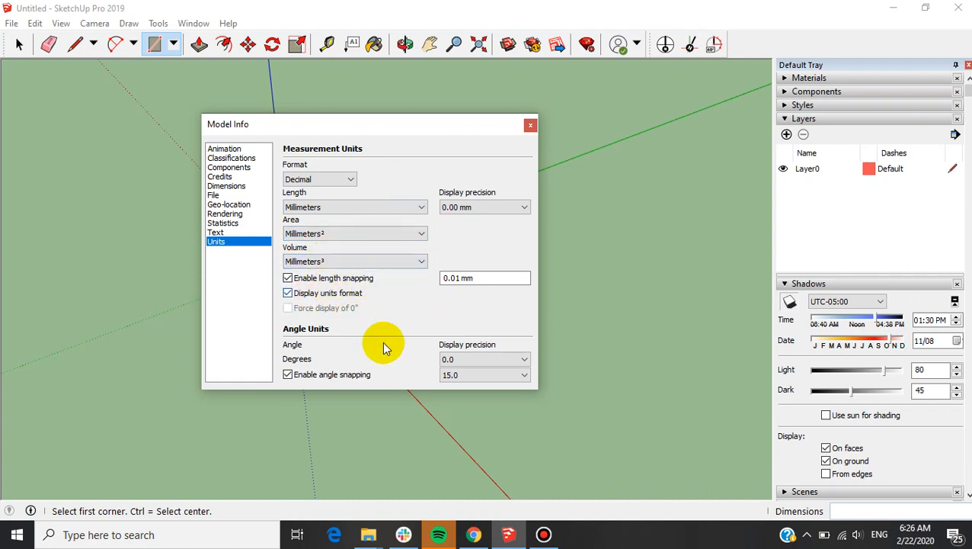
left_click(530, 125)
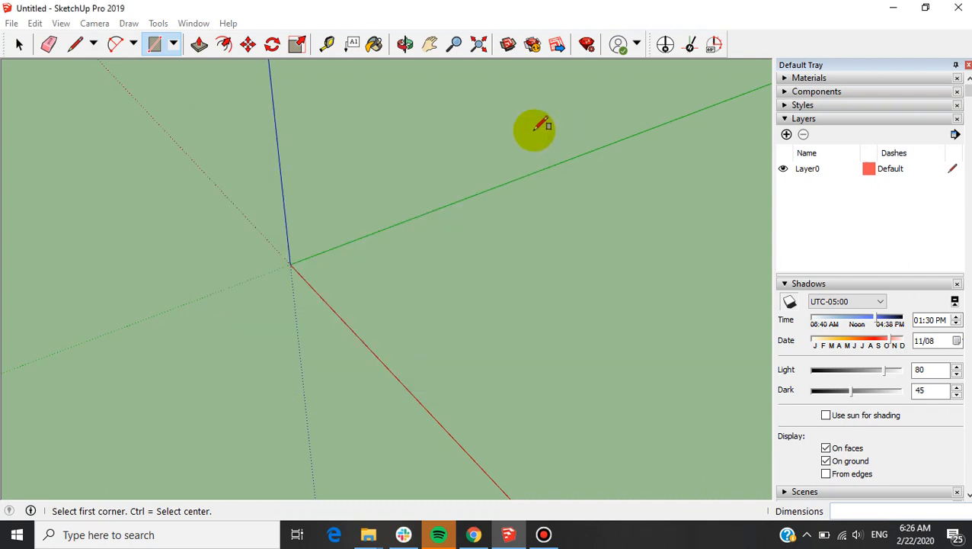
Draw a 5000 mm line from the origin along the positive red axis.
left_click(290, 264)
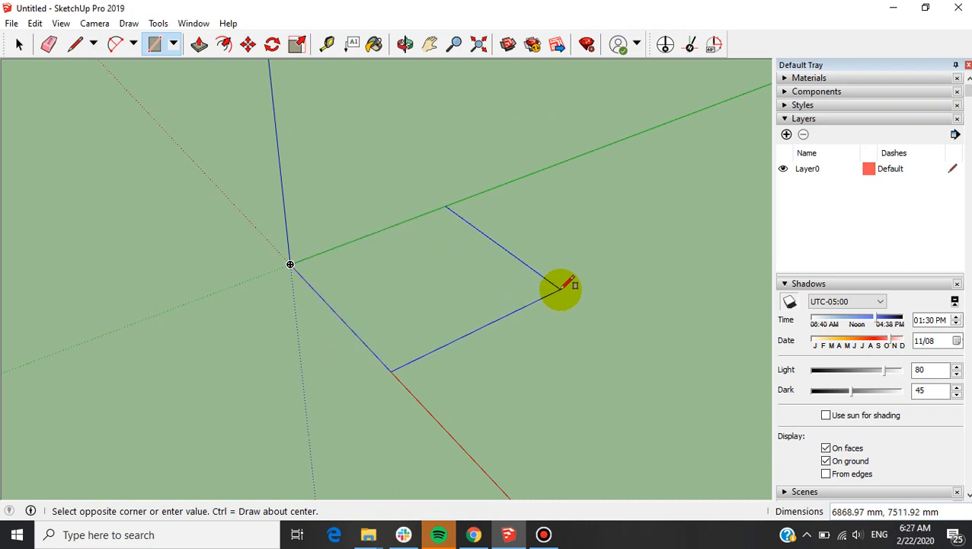
key("Escape")
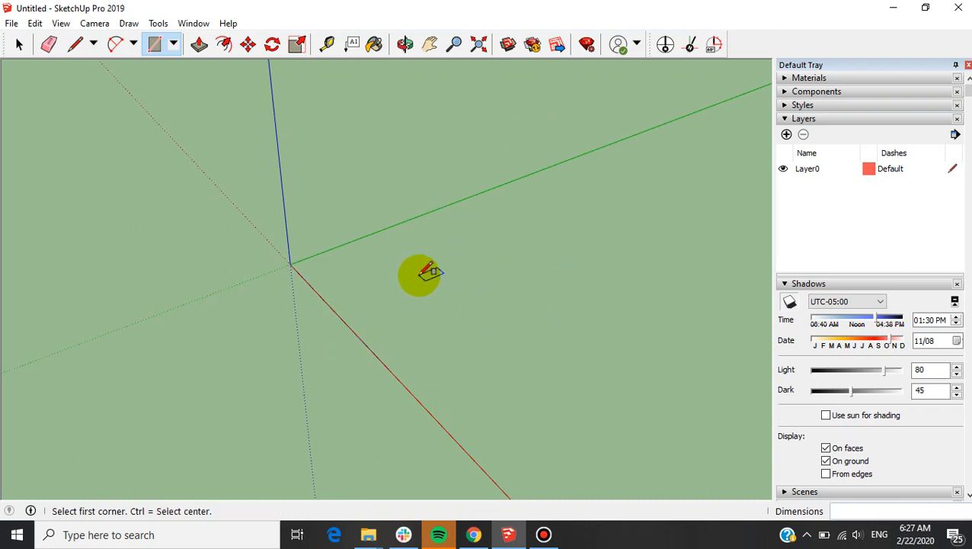
key("l")
left_click(290, 264)
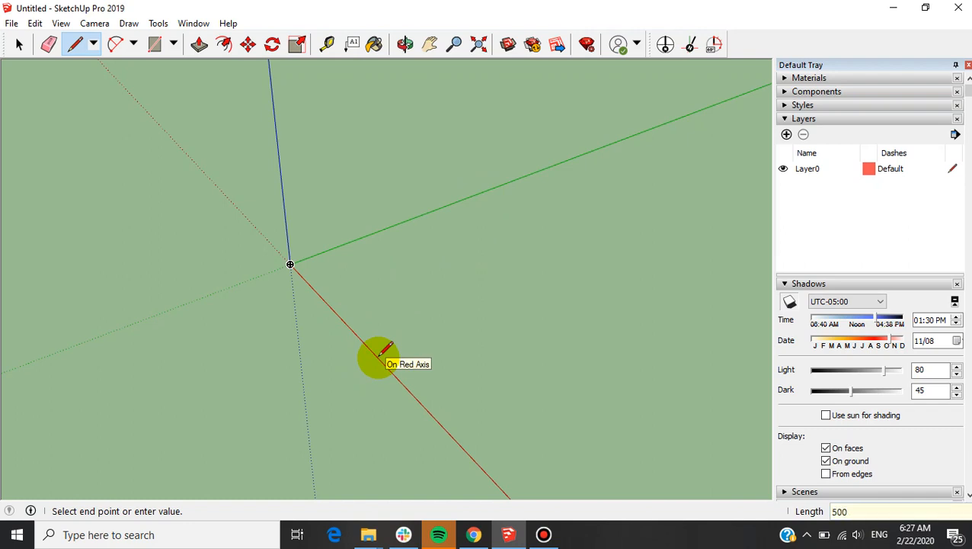
type("5000")
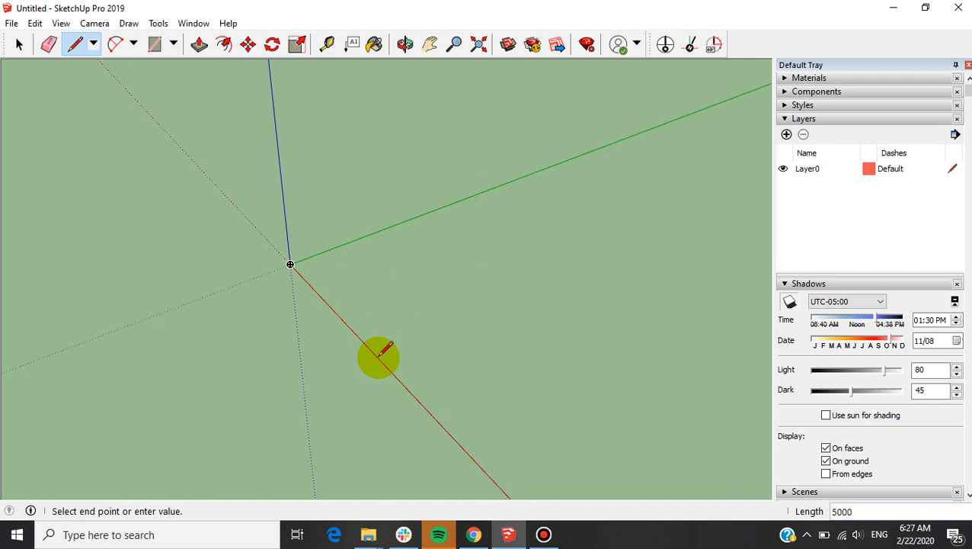
key("Return")
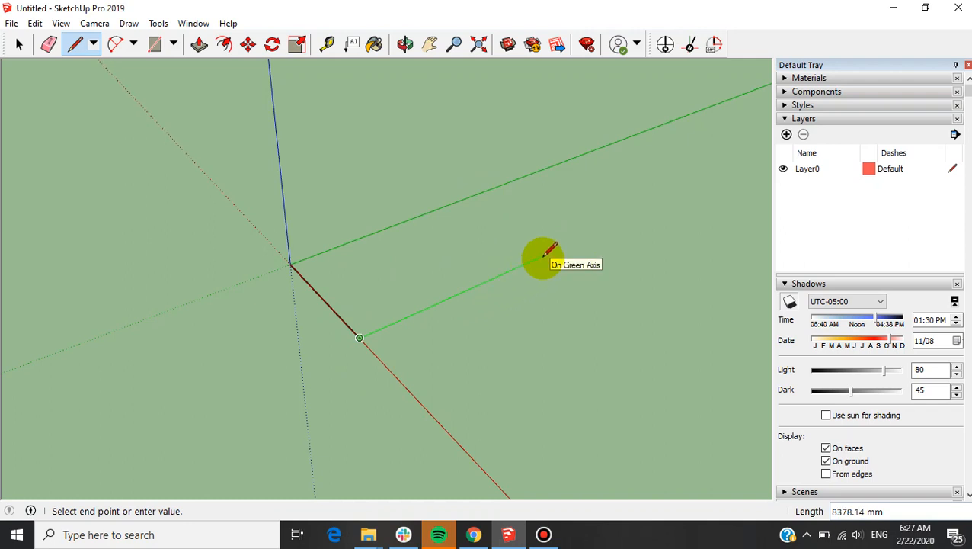
Continue from the end of the line on the red axis with a 10000 mm line parallel to the green axis, and end the line chain.
type("10")
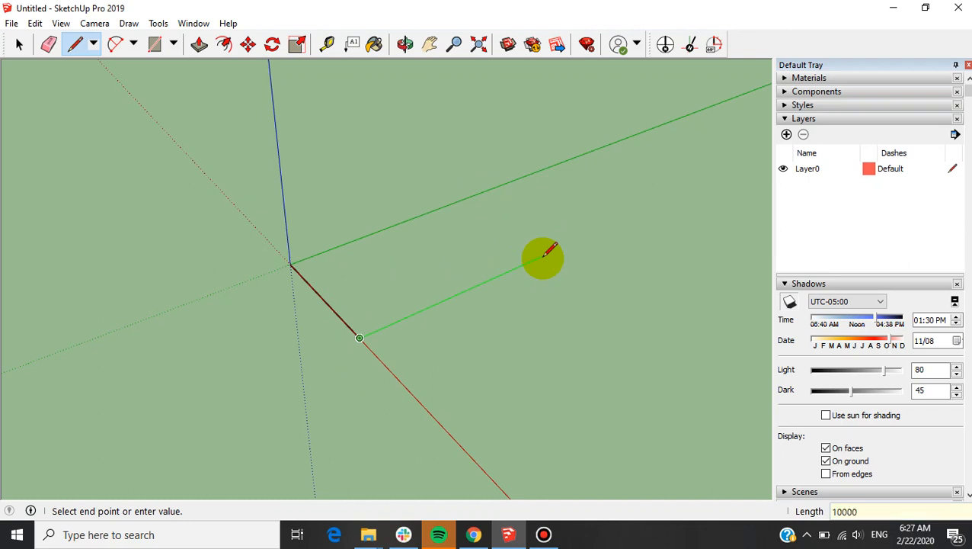
type("000")
key("Return")
key("Escape")
Draw a rectangle from the free end of the 10000 mm line to the origin, closing the outline into a face.
middle_click_drag(543, 256, 467, 284)
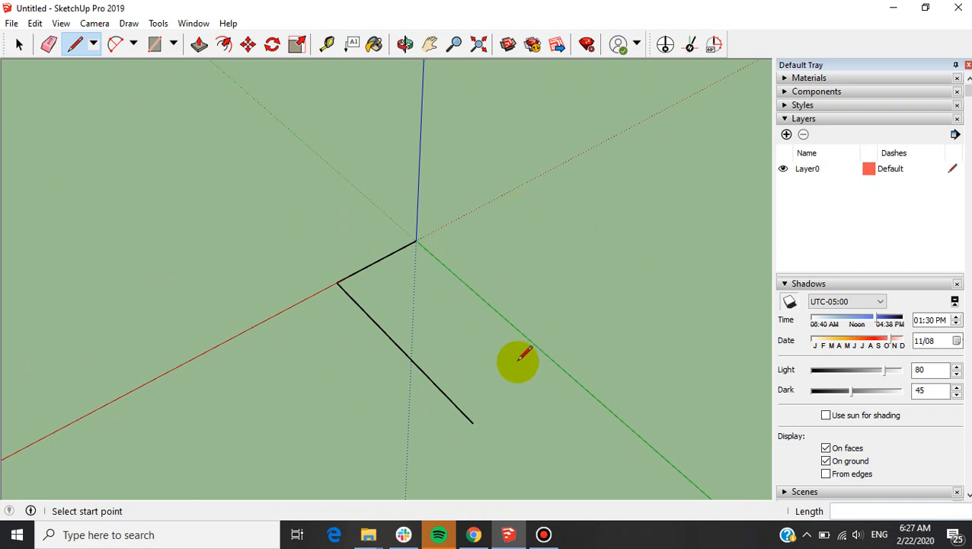
scroll(511, 386, "down", 1)
scroll(516, 390, "up", 2)
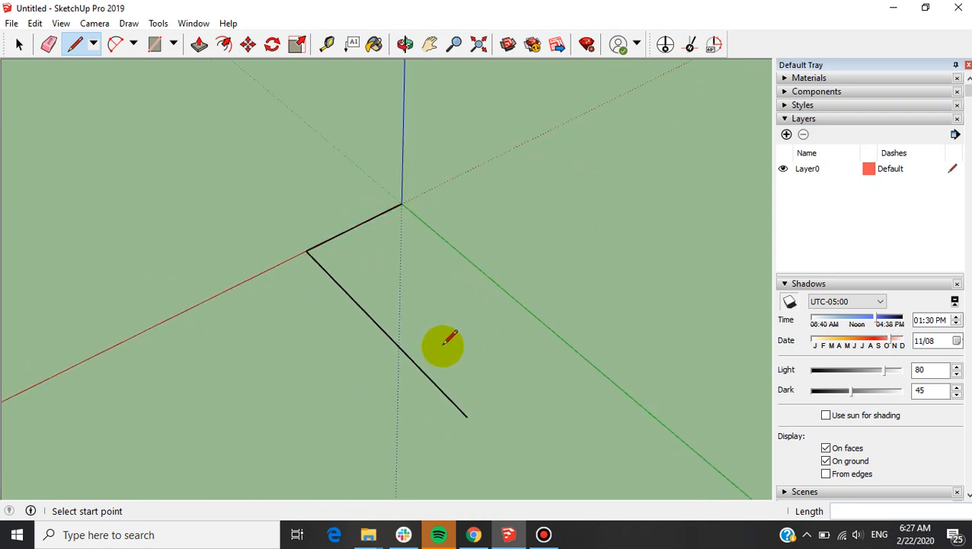
key("r")
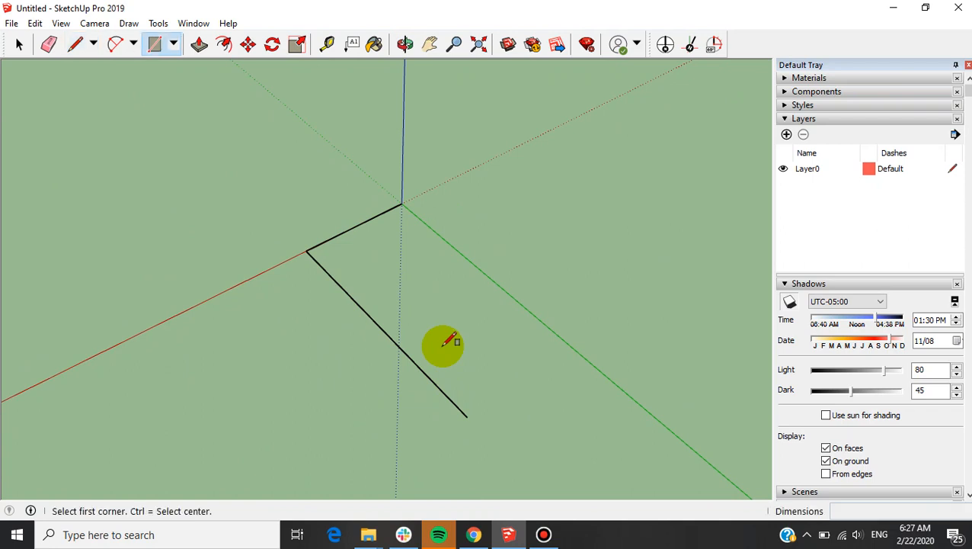
scroll(467, 416, "down", 1)
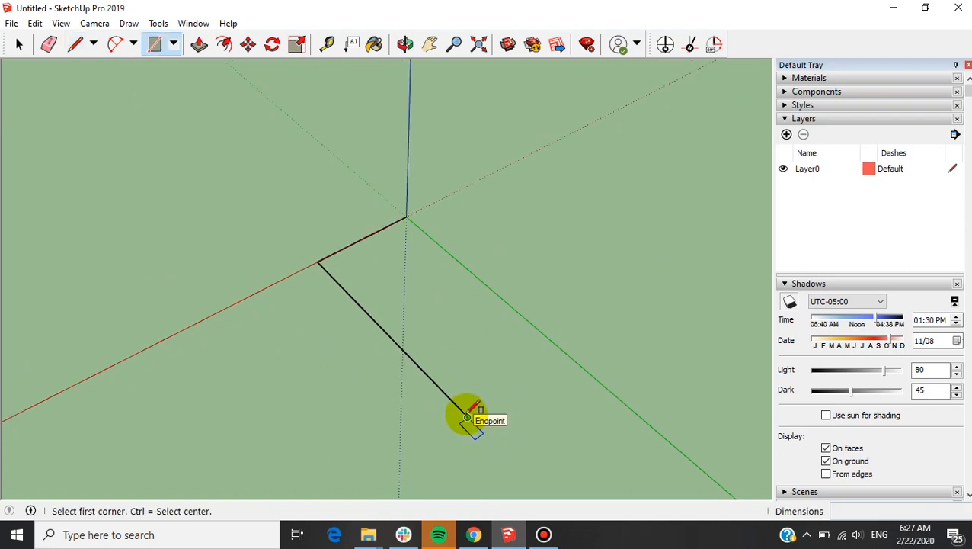
left_click(467, 415)
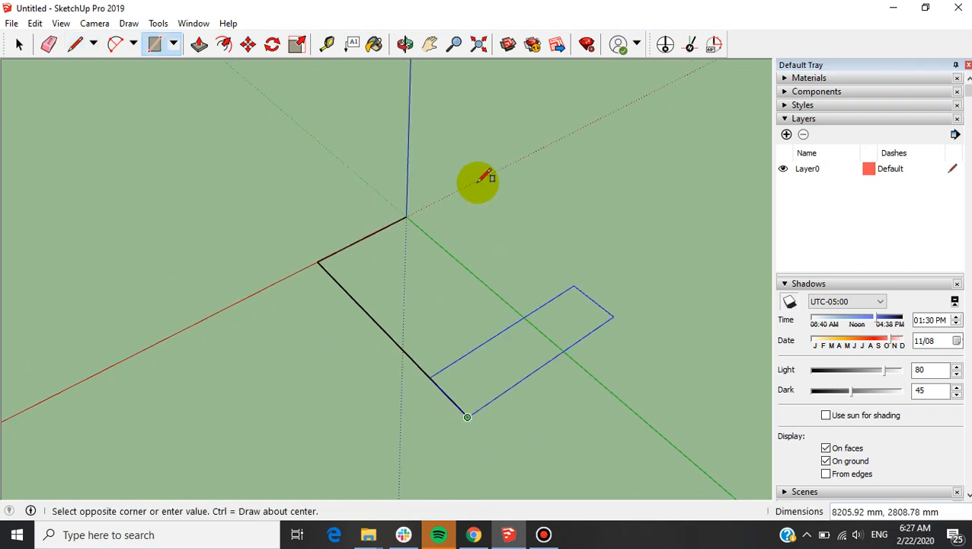
left_click(407, 217)
middle_click_drag(408, 223, 408, 419)
key("space")
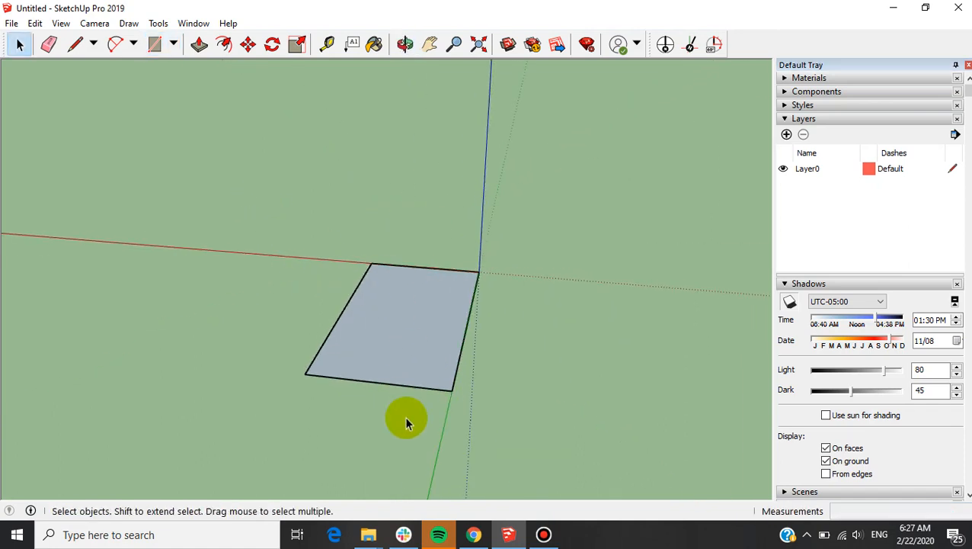
Push/Pull the rectangular face upward about 5526 mm into a box.
scroll(412, 381, "up", 3)
middle_click_drag(416, 339, 473, 336)
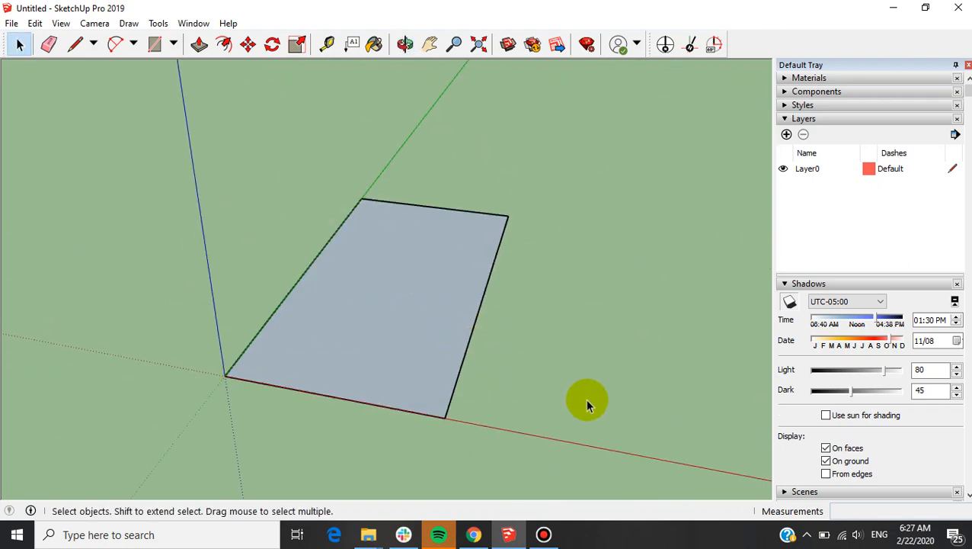
middle_click_drag(587, 400, 459, 383)
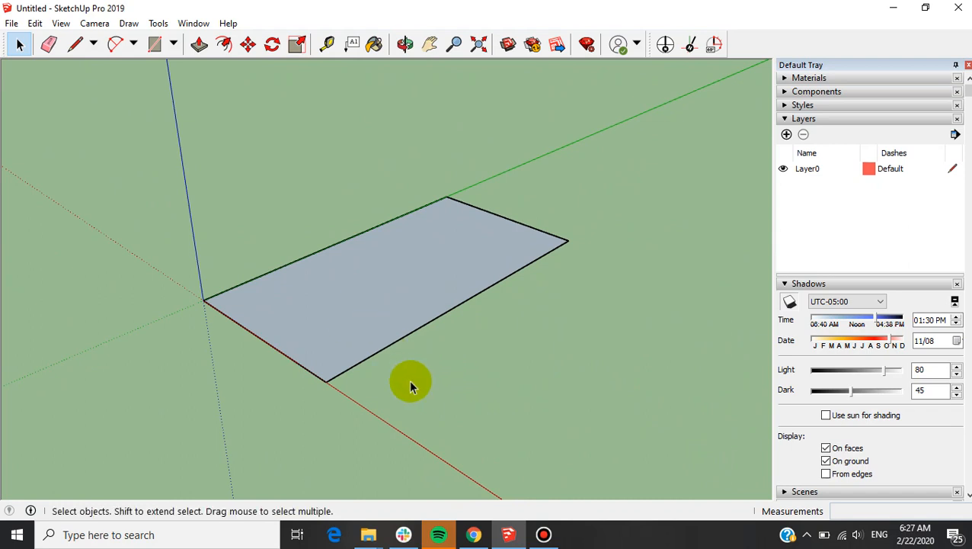
key("p")
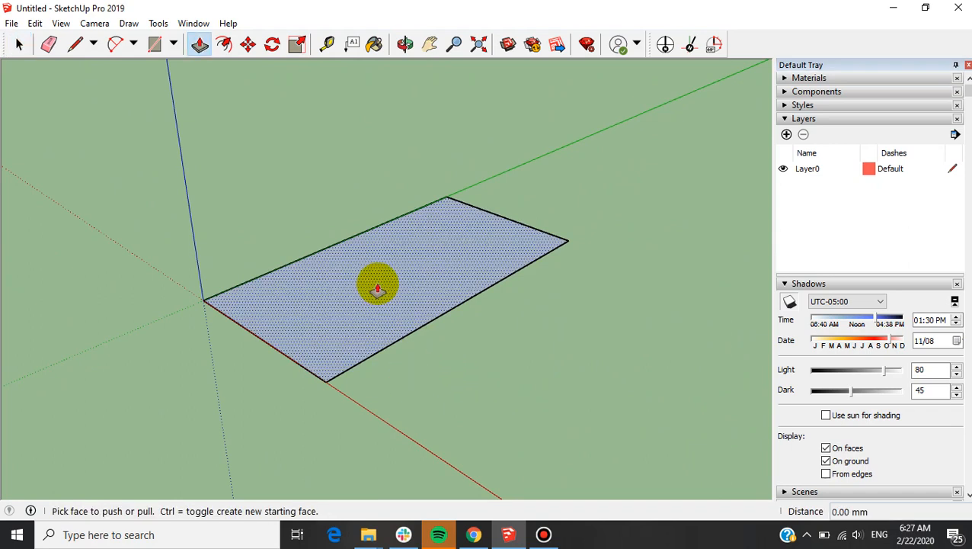
left_click(379, 293)
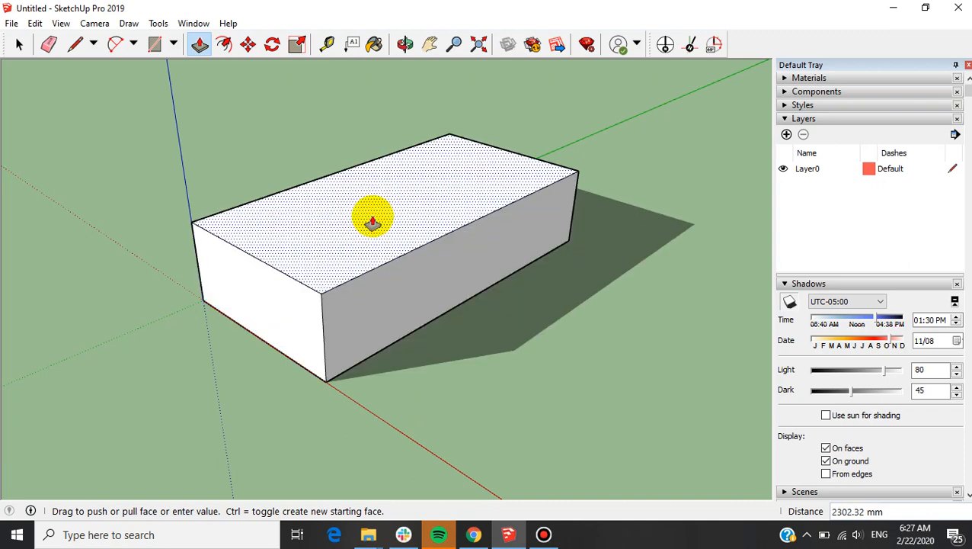
scroll(369, 177, "down", 2)
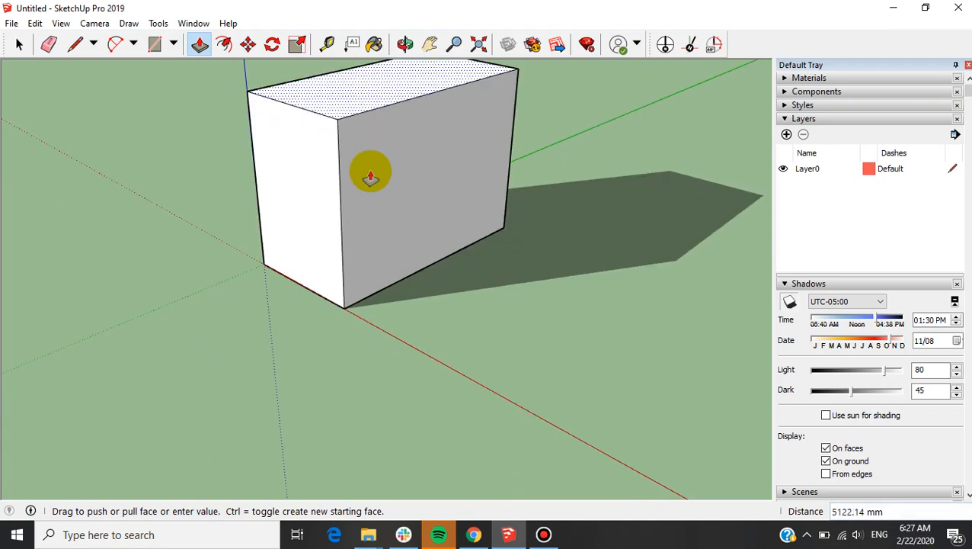
middle_click_drag(368, 169, 379, 134)
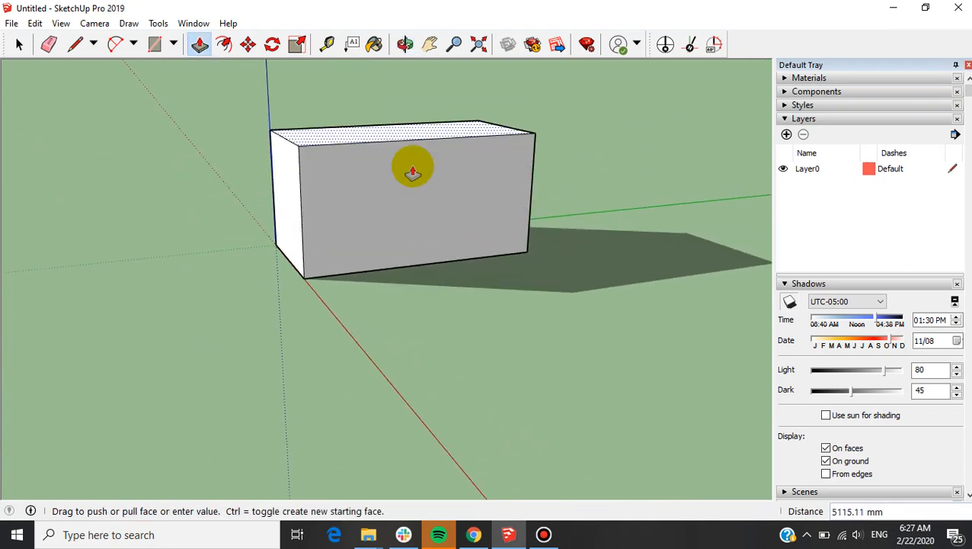
left_click(430, 125)
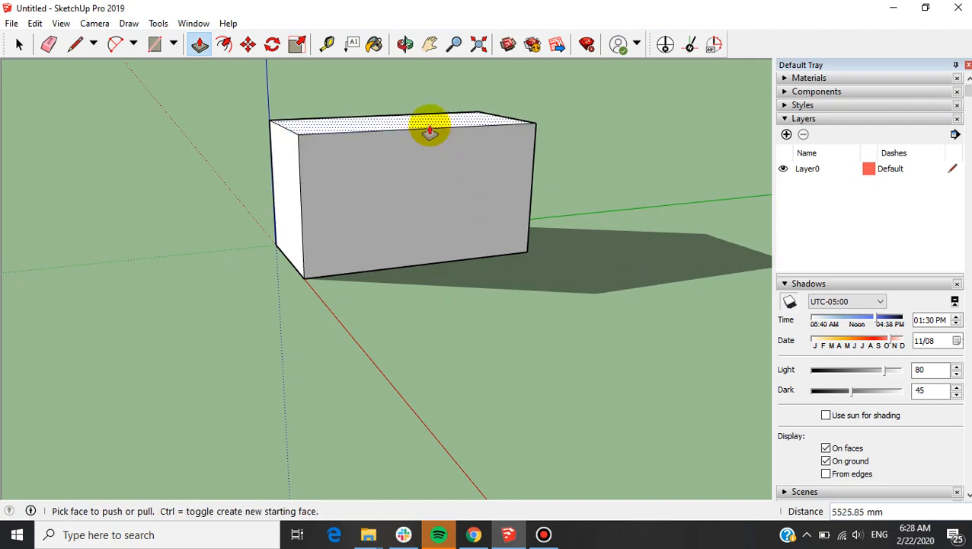
scroll(430, 163, "down", 3)
middle_click_drag(539, 122, 191, 211)
key("space")
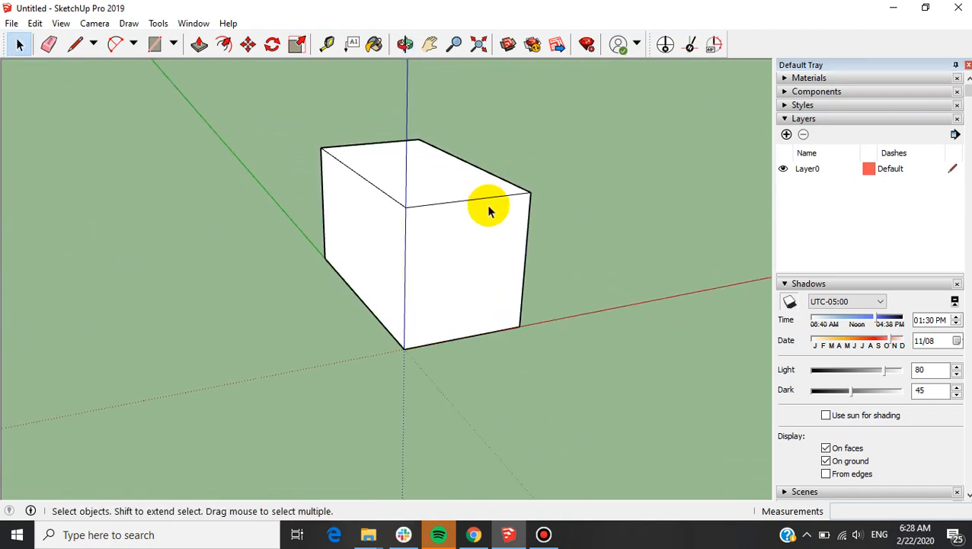
middle_click_drag(491, 208, 365, 239)
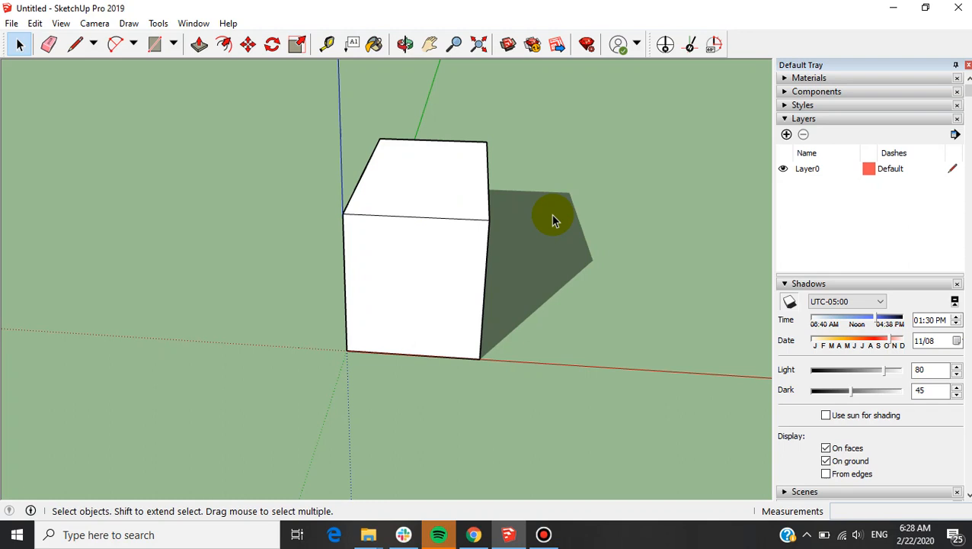
scroll(481, 116, "down", 1)
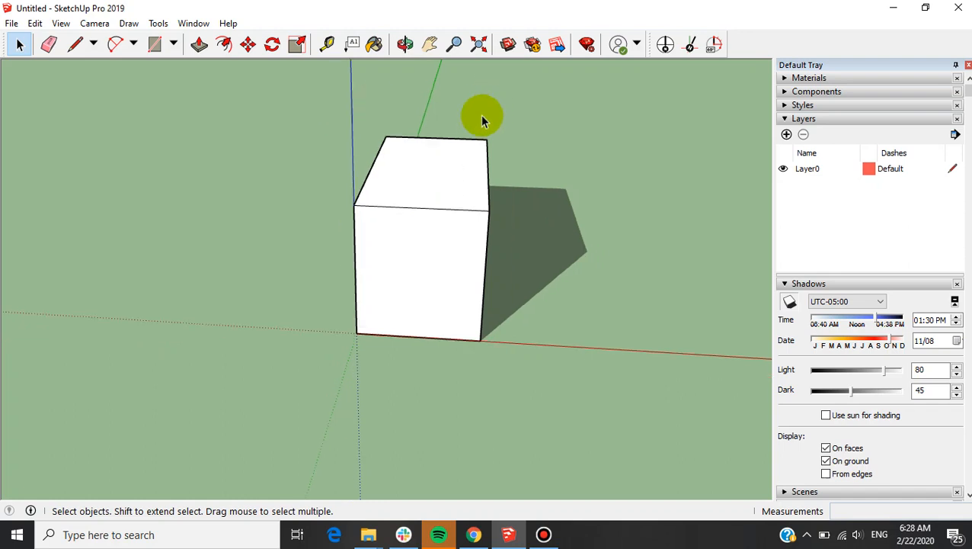
Draw a 2000 mm vertical line along the blue axis from the midpoint of the box's front top edge.
scroll(481, 116, "up", 4)
middle_click_drag(519, 235, 439, 208)
scroll(399, 181, "up", 5)
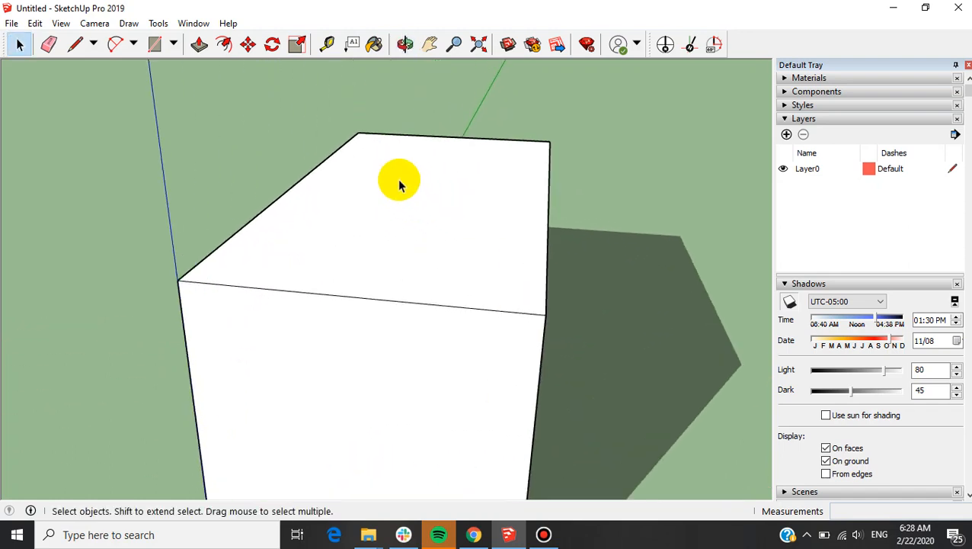
key("l")
scroll(399, 183, "down", 5)
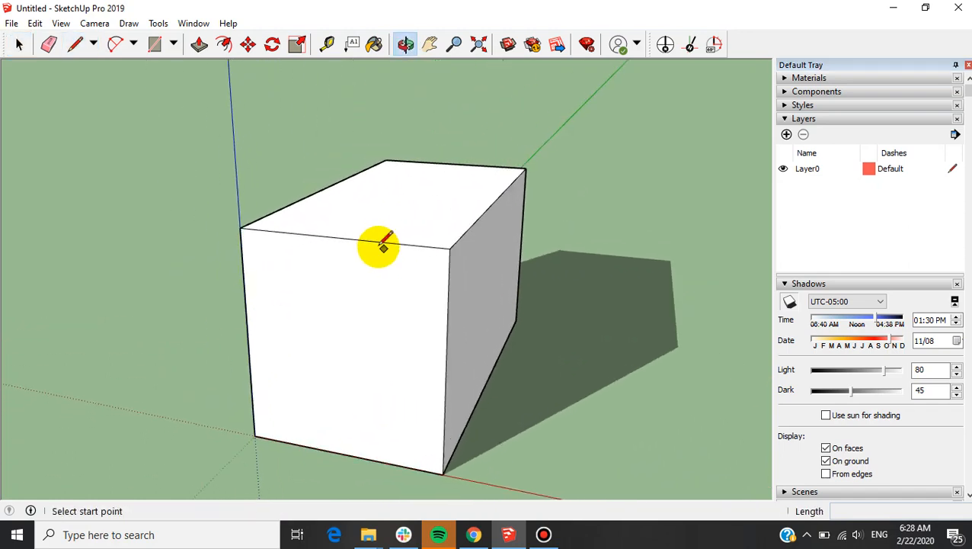
left_click(339, 236)
middle_click_drag(340, 235, 358, 228)
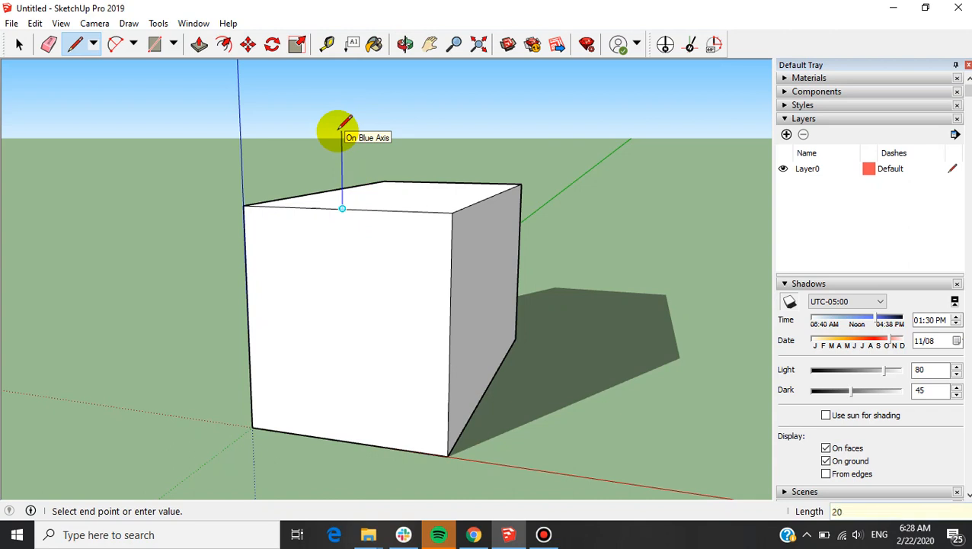
left_click(341, 124)
key("Escape")
Draw sloped lines from the vertical line's upper end to both front top corners, closing the front gable.
middle_click_drag(341, 124, 440, 130)
left_click(425, 119)
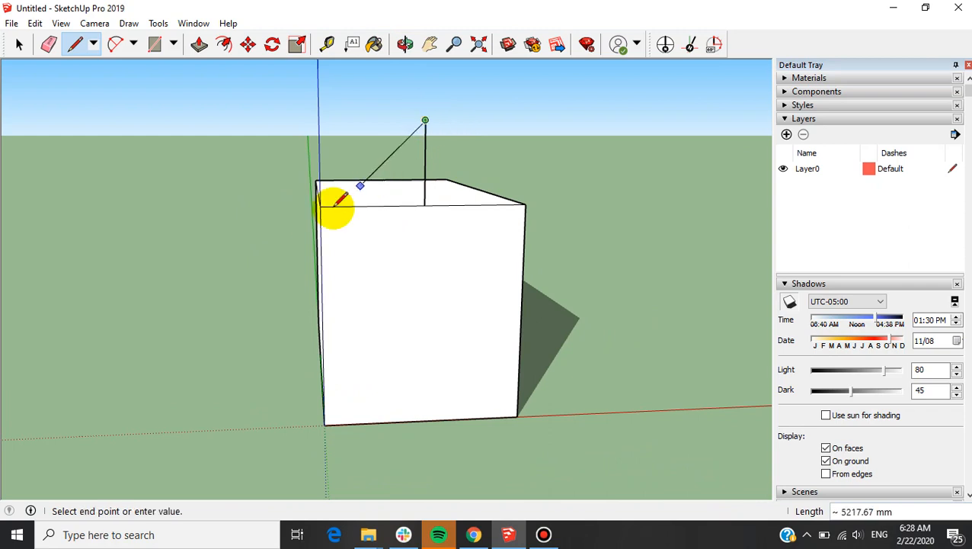
left_click(320, 205)
middle_click_drag(487, 226, 373, 120)
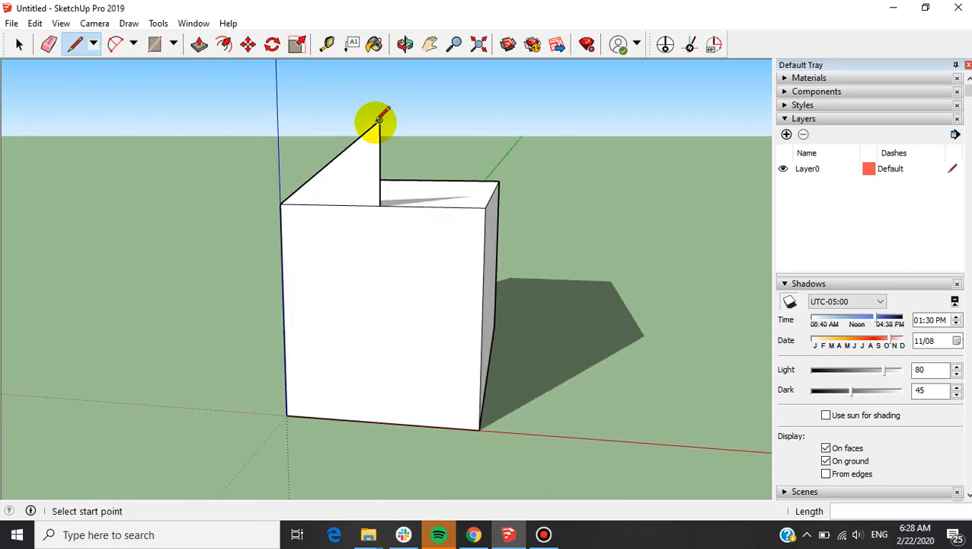
left_click(379, 120)
left_click(497, 184)
Draw a 2000 mm vertical line along the blue axis from the midpoint of the box's rear top edge.
middle_click_drag(497, 184, 319, 210)
middle_click_drag(545, 231, 442, 232)
left_click(439, 243)
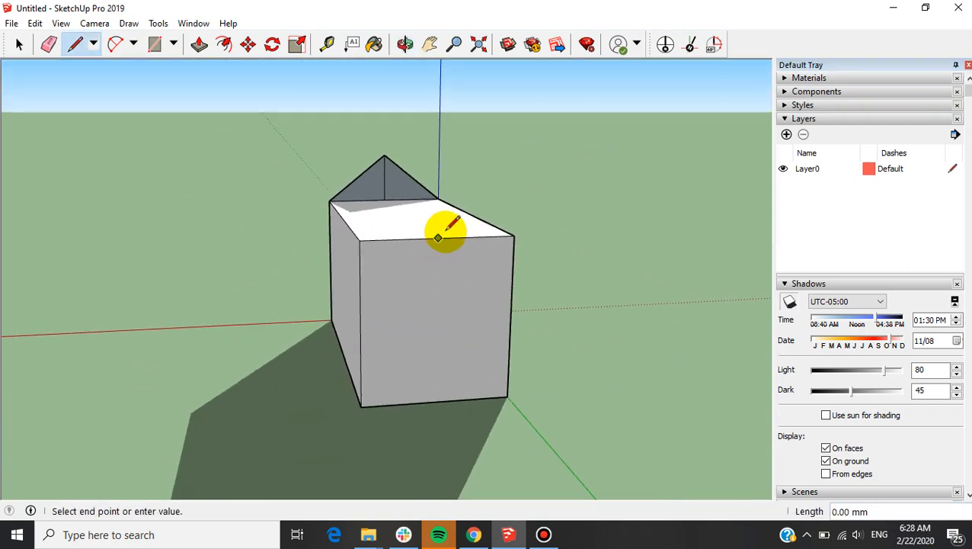
middle_click_drag(440, 135, 601, 148)
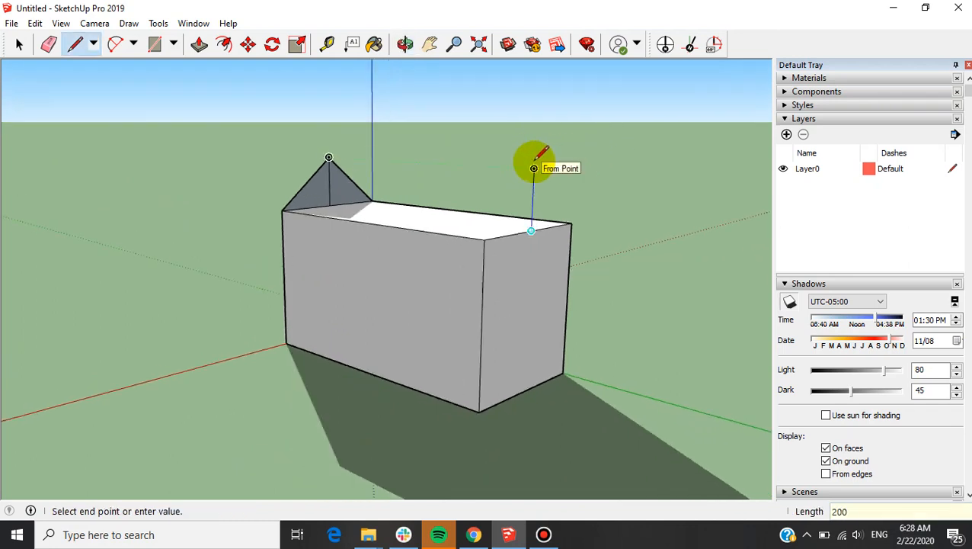
key("Escape")
Draw sloped lines from the rear vertical line's upper end to both rear top corners, closing the rear gable.
middle_click_drag(591, 169, 349, 192)
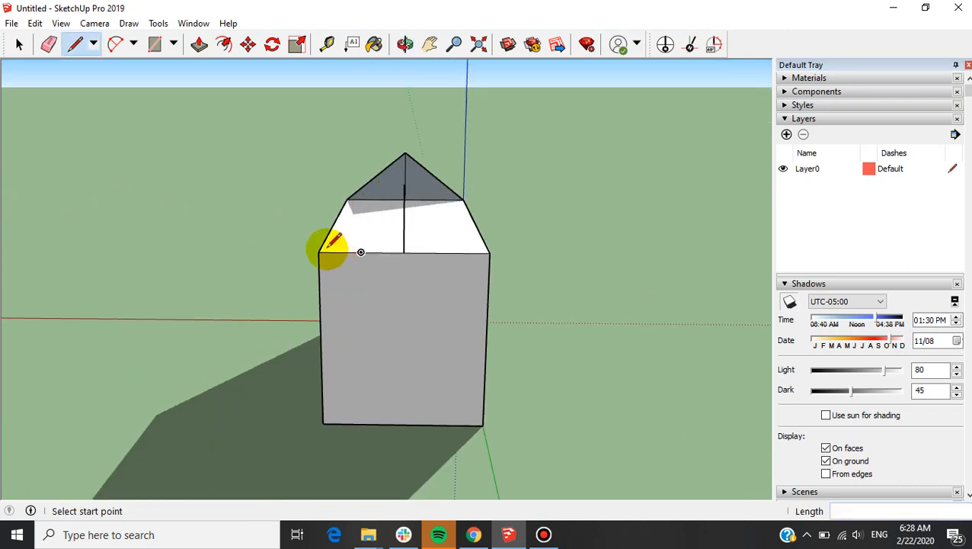
left_click(319, 252)
left_click(404, 184)
middle_click_drag(428, 206, 239, 195)
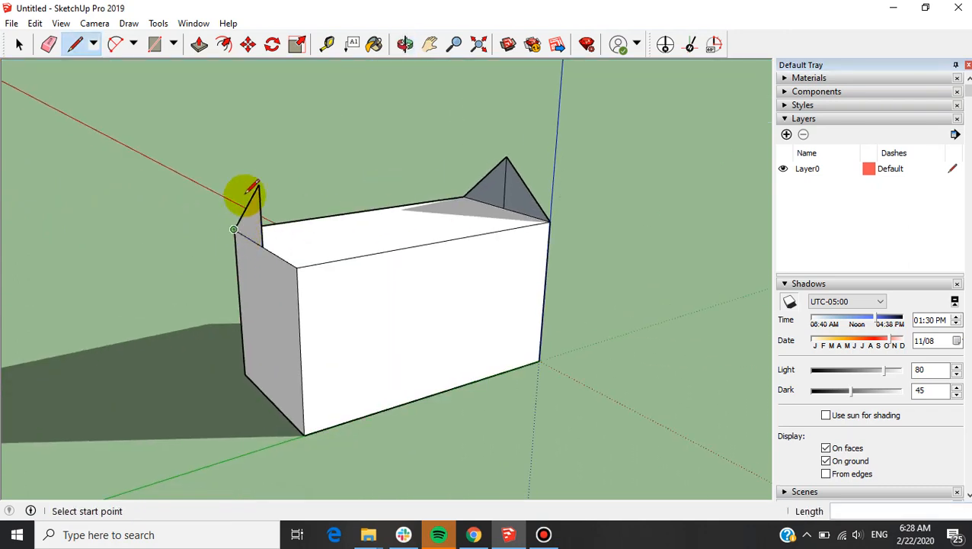
left_click(259, 184)
left_click(296, 267)
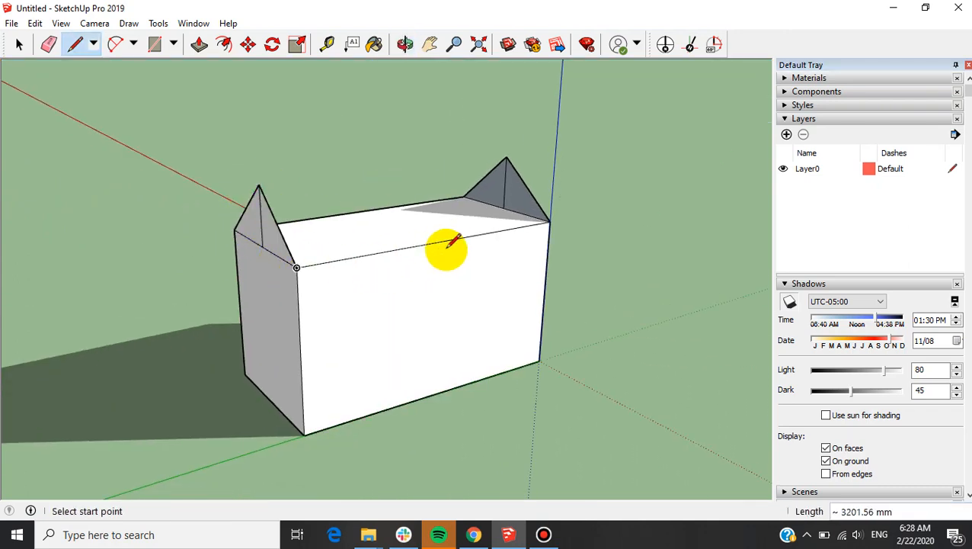
Draw a ridge line between the peaks of the two gables to form the two sloped roof faces.
middle_click_drag(445, 246, 356, 223)
scroll(489, 280, "up", 3)
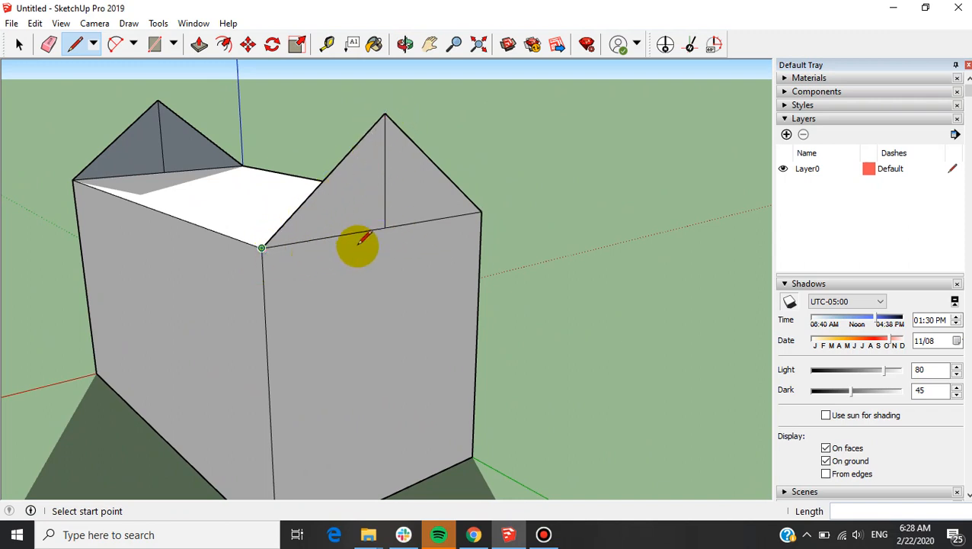
mouse_move(315, 135)
middle_mouse_down()
mouse_move(489, 174)
mouse_move(512, 152)
middle_mouse_up()
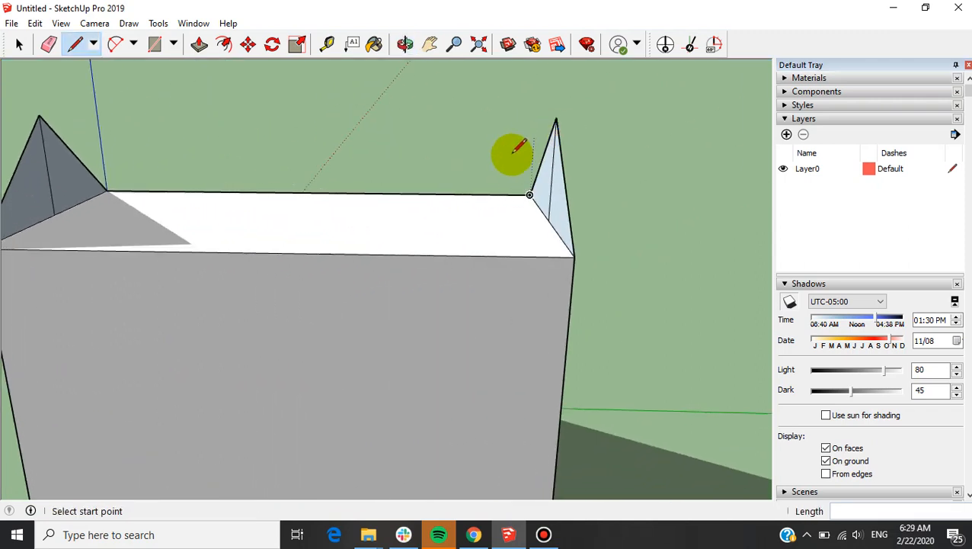
scroll(486, 217, "down", 2)
middle_click_drag(487, 218, 335, 206)
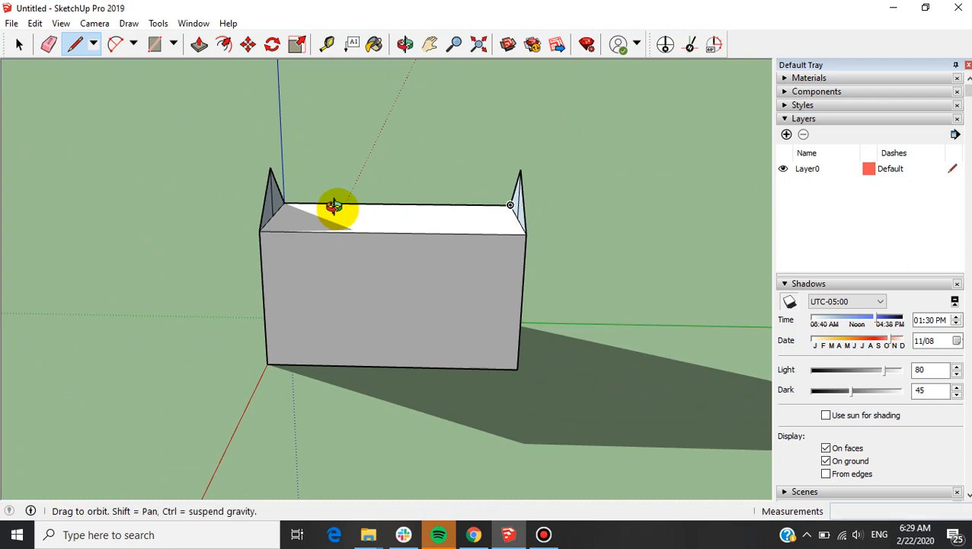
left_click(268, 167)
left_click(520, 168)
middle_click_drag(536, 169, 508, 252)
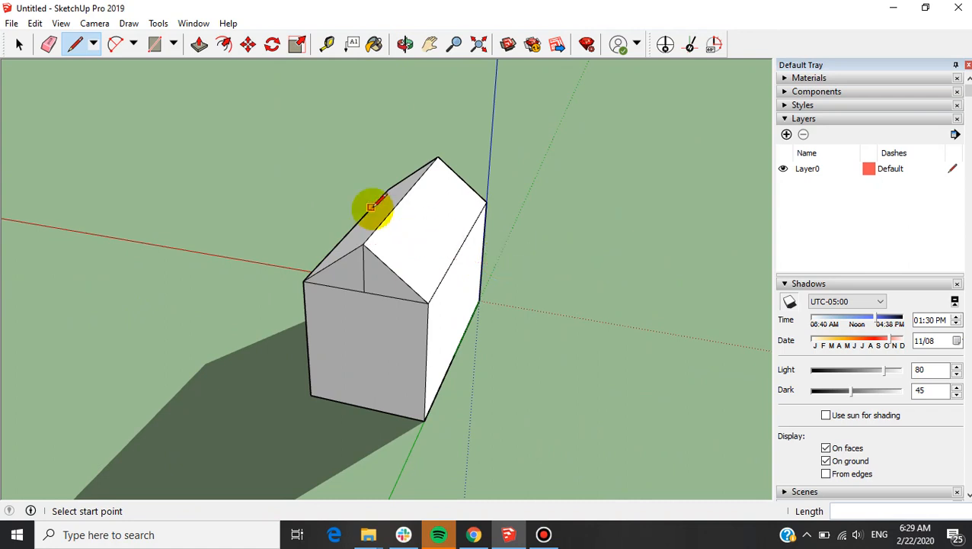
Inspect the gabled house from several sides, including both roof slopes and the long side walls.
mouse_move(374, 208)
middle_mouse_down()
mouse_move(386, 253)
mouse_move(542, 202)
middle_mouse_up()
scroll(357, 207, "up", 5)
mouse_move(353, 210)
middle_mouse_down()
mouse_move(522, 208)
mouse_move(202, 225)
mouse_move(365, 245)
mouse_move(629, 174)
middle_mouse_up()
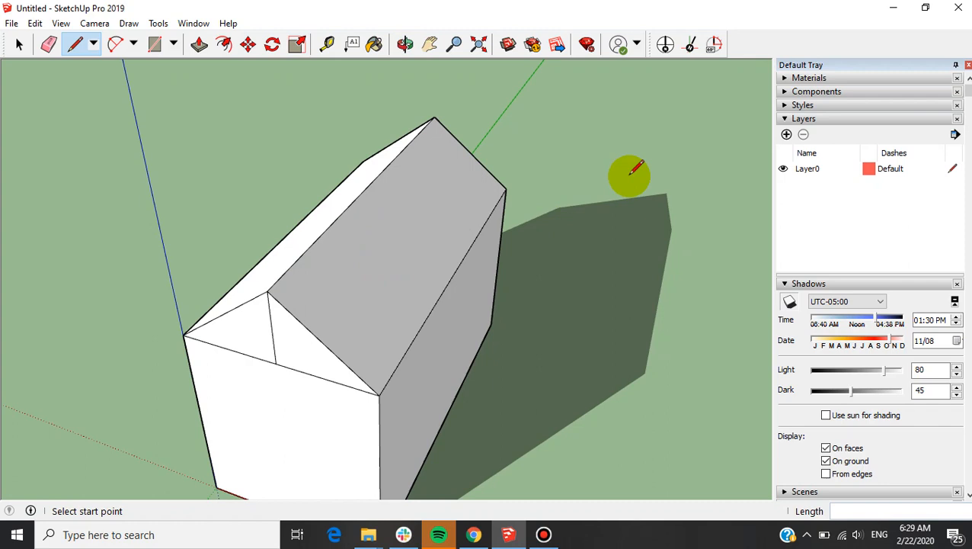
scroll(499, 204, "down", 3)
scroll(381, 358, "down", 2)
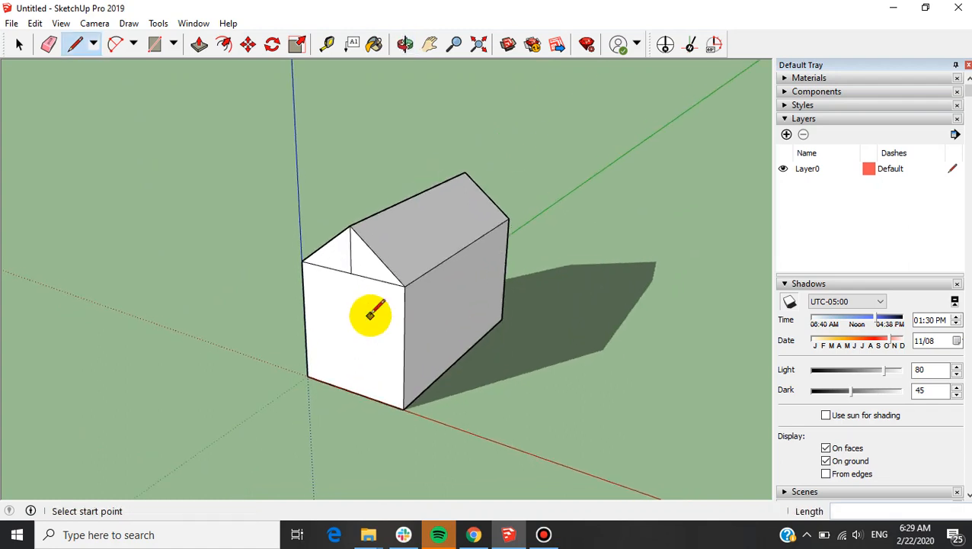
scroll(455, 372, "down", 1)
scroll(451, 385, "up", 3)
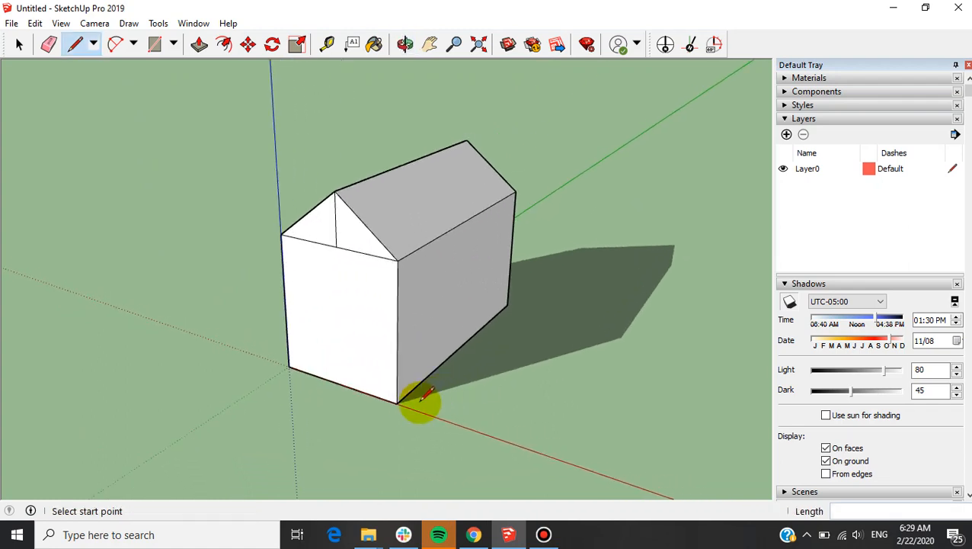
mouse_move(503, 403)
middle_mouse_down()
mouse_move(440, 397)
mouse_move(518, 377)
middle_mouse_up()
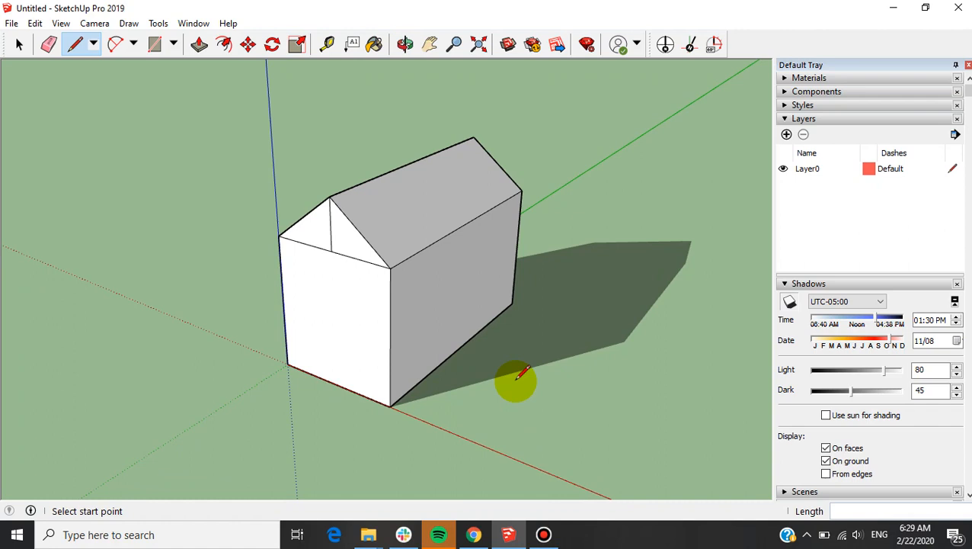
scroll(488, 309, "down", 4)
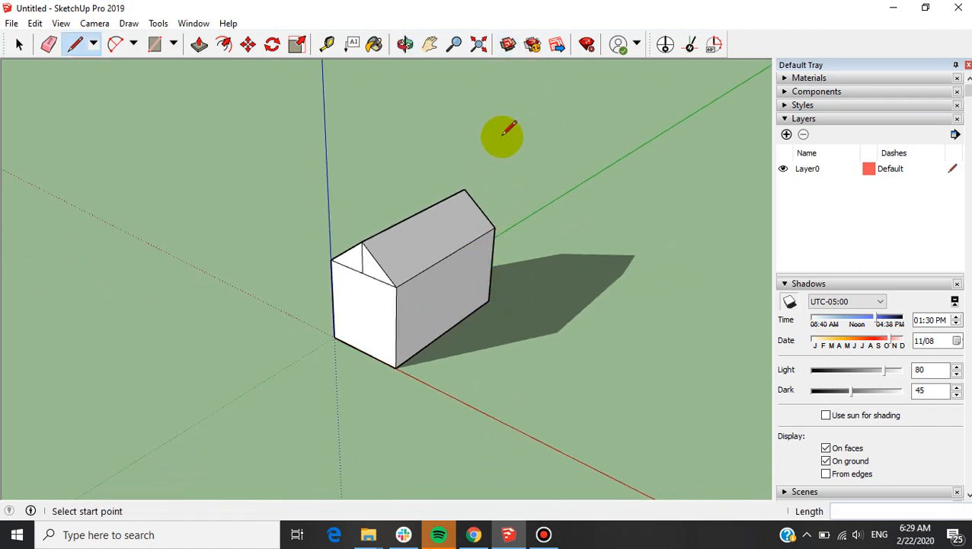
middle_click_drag(523, 269, 506, 263)
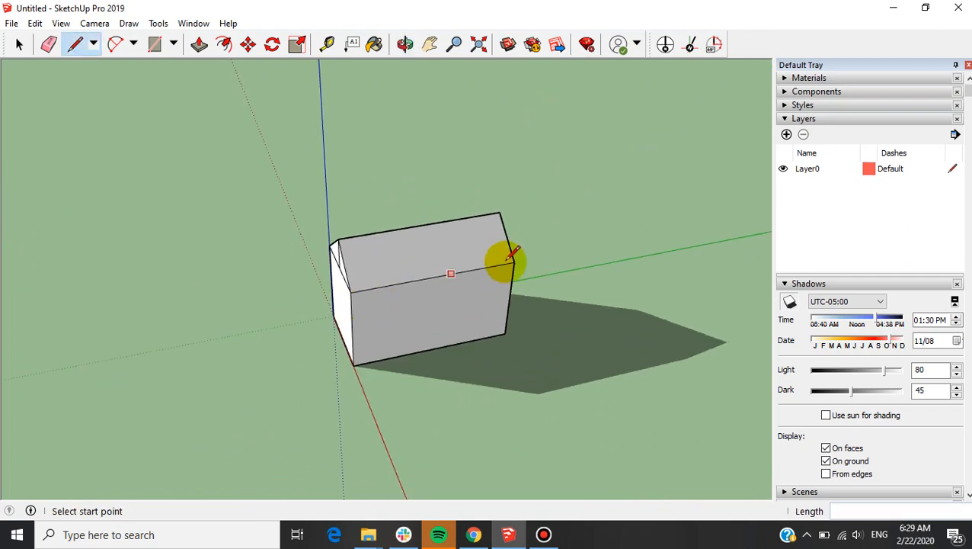
scroll(457, 328, "up", 5)
scroll(457, 297, "up", 2)
middle_click_drag(634, 319, 620, 325)
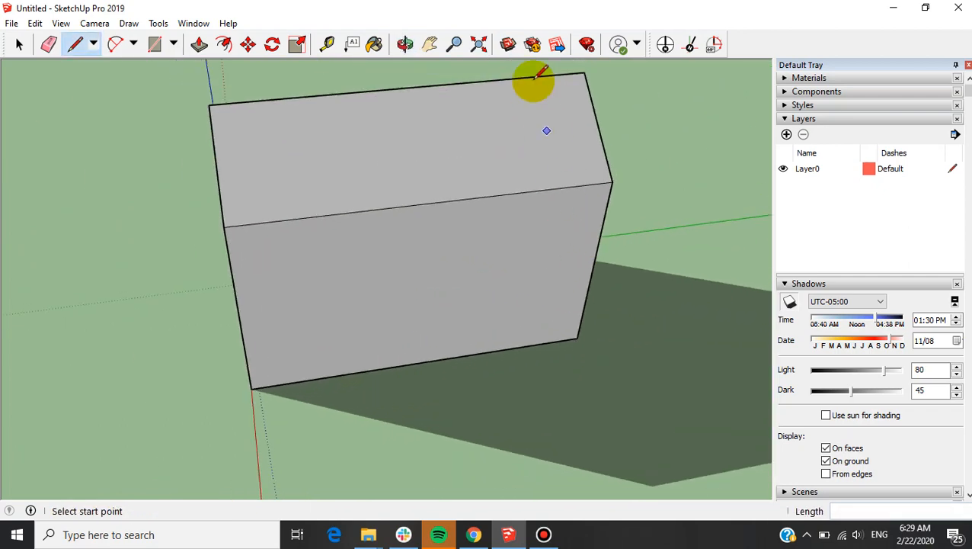
Open 3D Warehouse and search all categories for "solar panel".
left_click(509, 46)
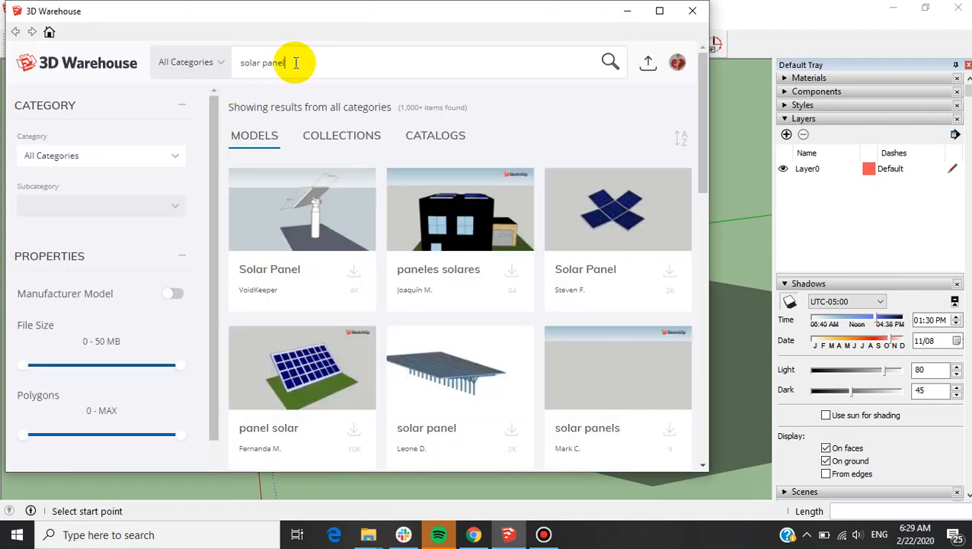
left_click_drag(238, 64, 274, 98)
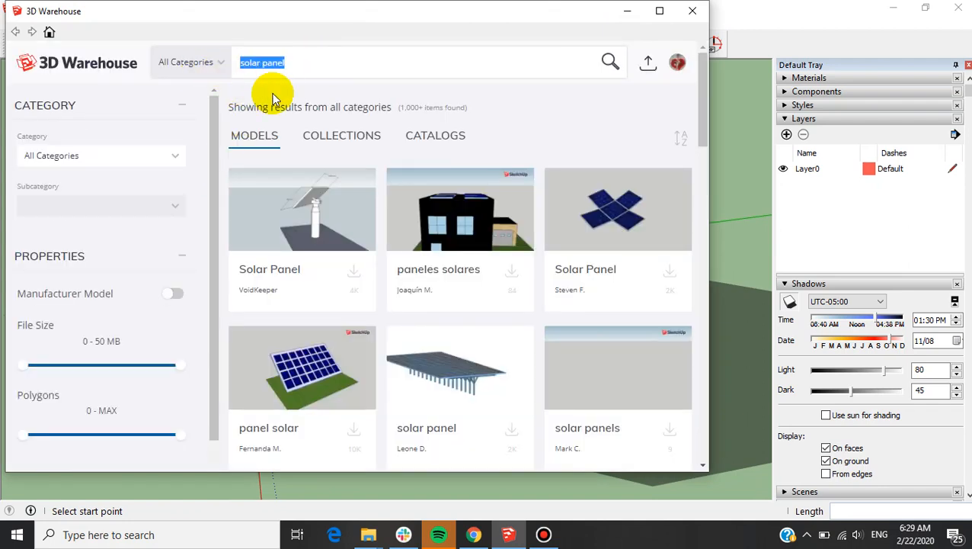
type("solarpanel")
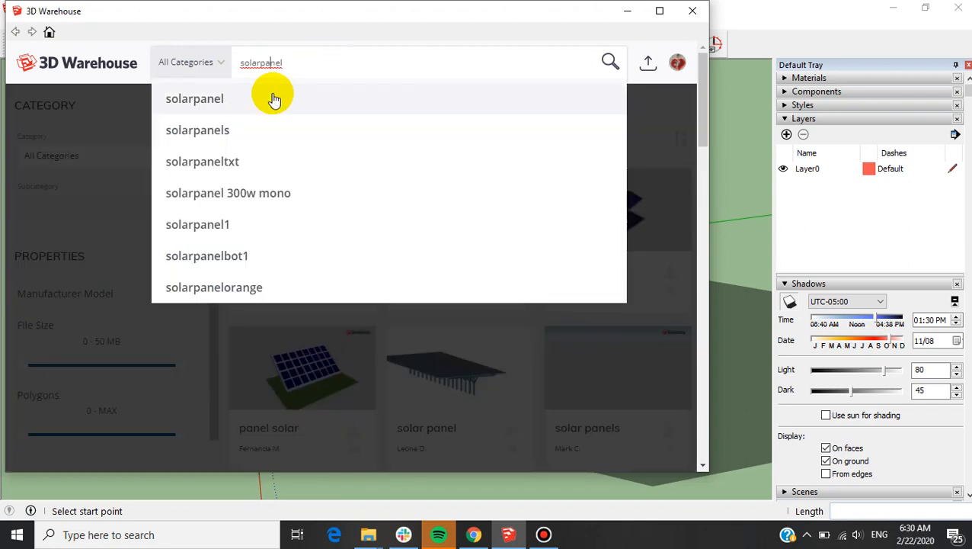
left_click(274, 99)
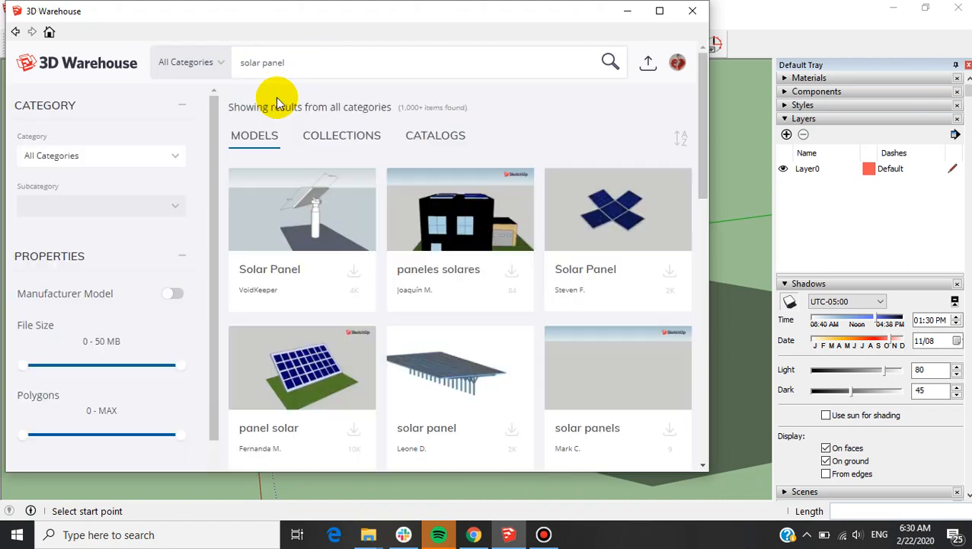
Browse the results and load the tilted single "Solar panel" model with dark blue cells directly into the SketchUp model.
scroll(264, 195, "down", 5)
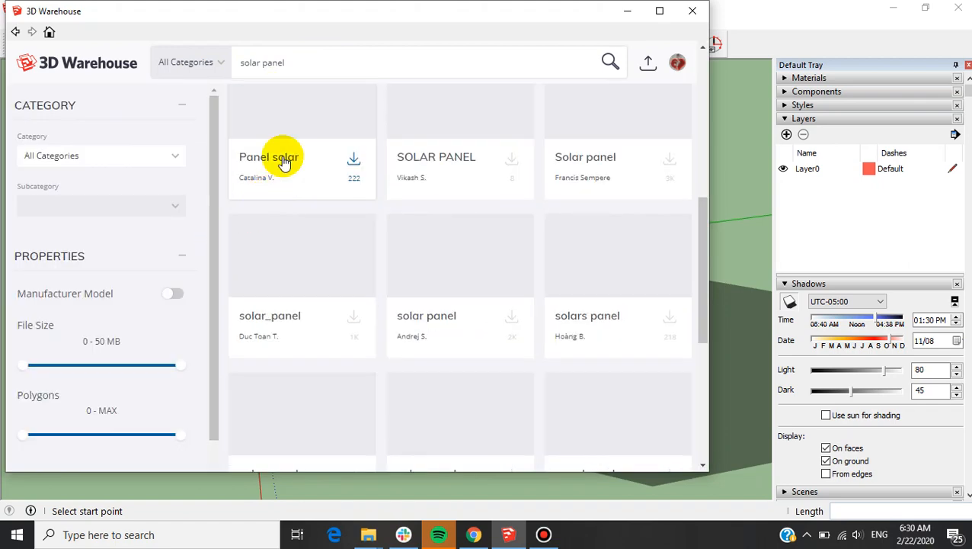
scroll(274, 189, "up", 4)
scroll(412, 217, "down", 4)
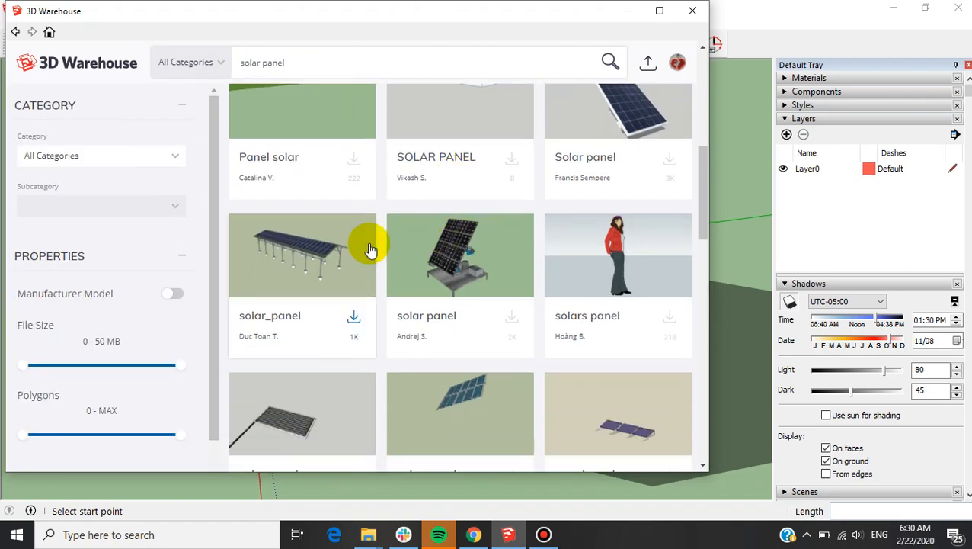
scroll(270, 212, "down", 2)
scroll(278, 214, "up", 4)
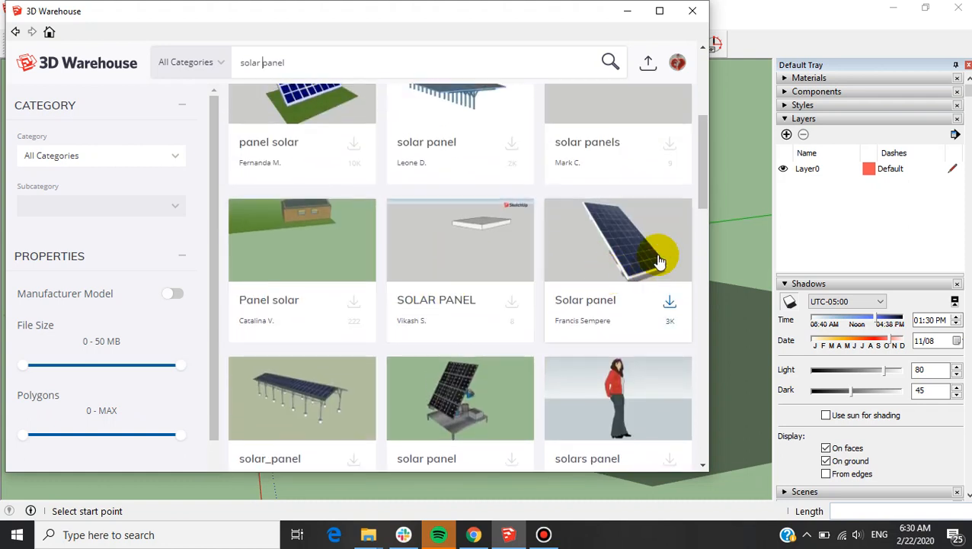
left_click(669, 305)
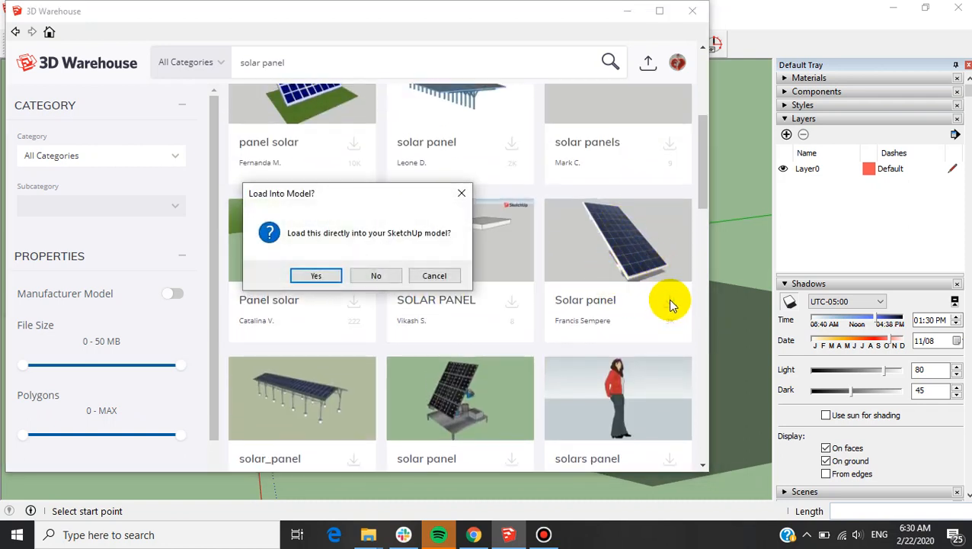
left_click(306, 273)
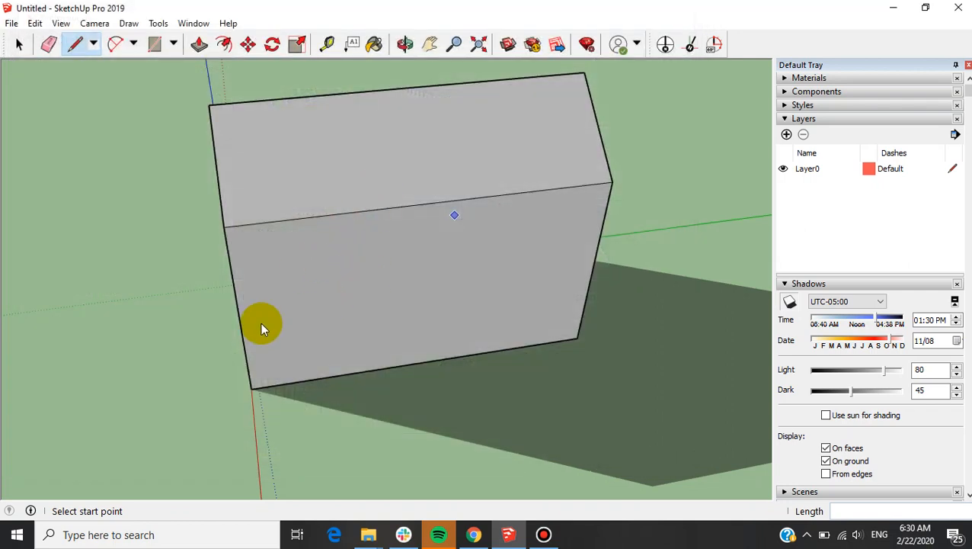
Place the solar panel component at the front end of the eave below the grey roof slope.
middle_click_drag(337, 301, 630, 244)
scroll(464, 321, "down", 5)
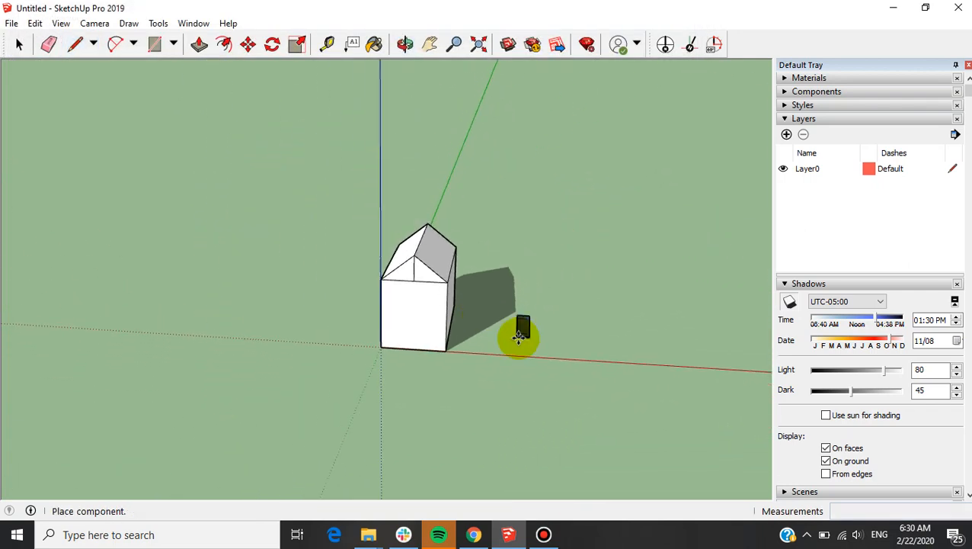
scroll(518, 338, "up", 3)
scroll(466, 285, "up", 4)
middle_click_drag(455, 319, 348, 392)
scroll(427, 381, "down", 4)
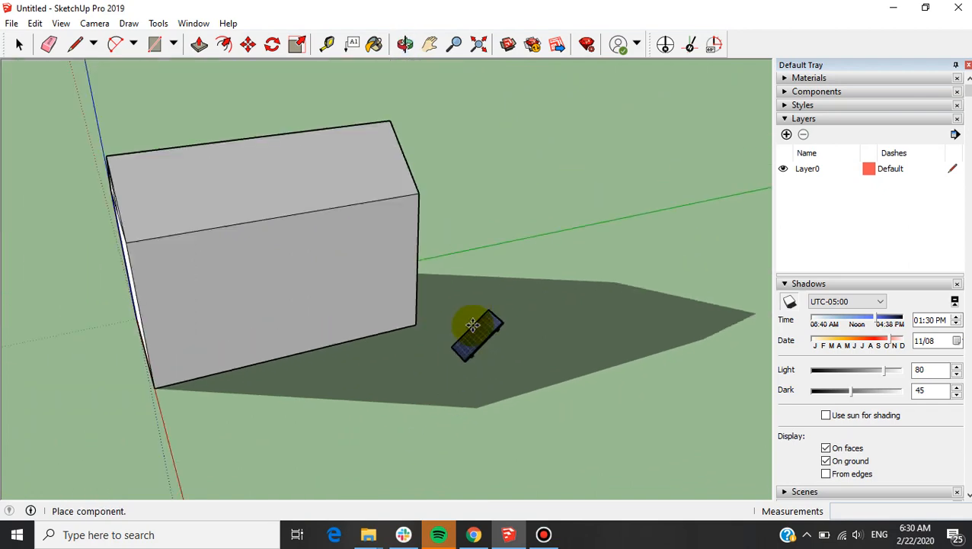
scroll(293, 262, "up", 8)
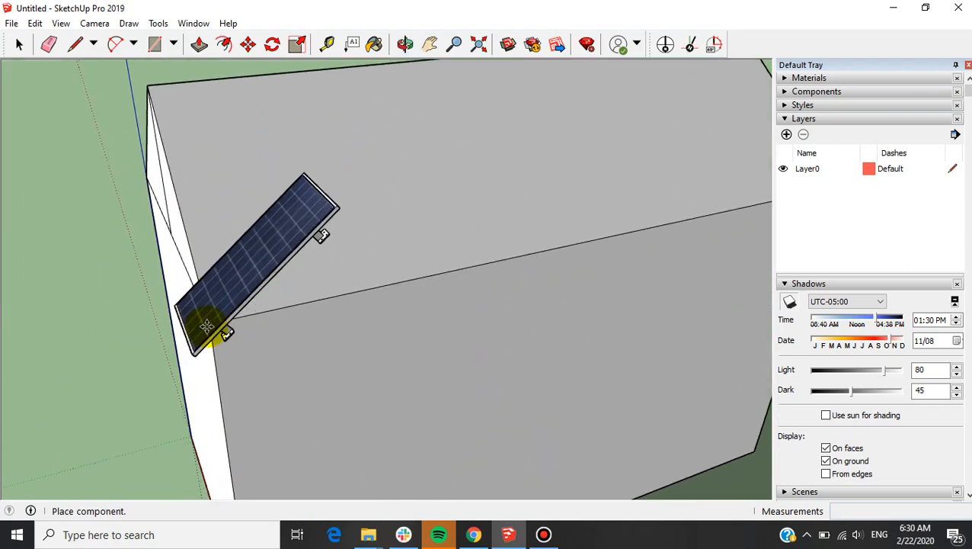
left_click(212, 331)
middle_click_drag(139, 371, 466, 310)
scroll(482, 310, "down", 3)
key("space")
left_click(665, 343)
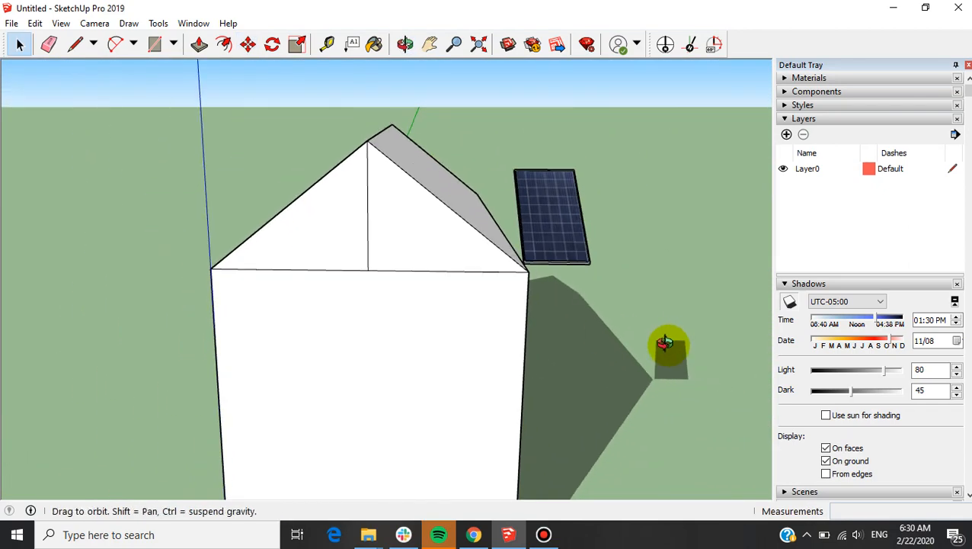
middle_click_drag(666, 343, 588, 295)
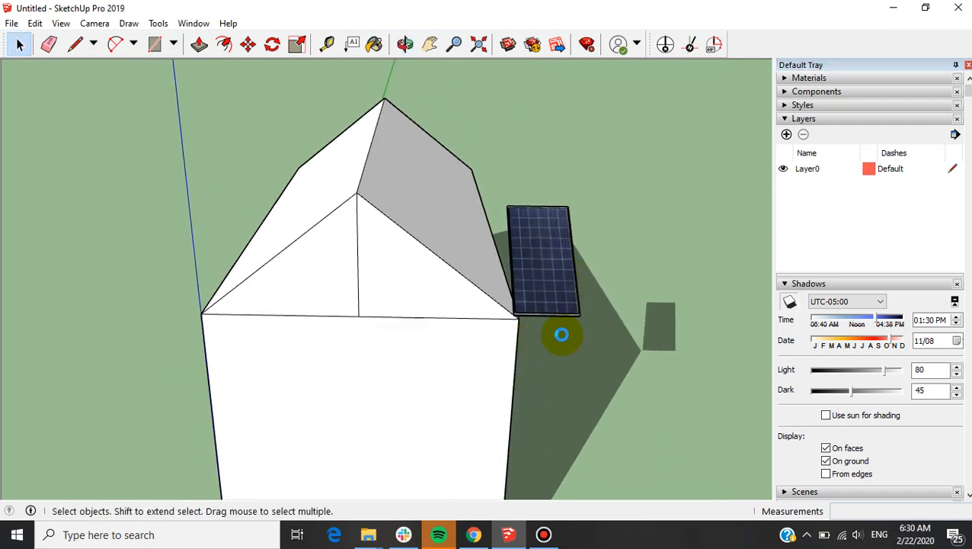
Examine the mounting frame on the underside of the solar panel and how the panel sits against the roof slope.
scroll(568, 299, "up", 6)
middle_click_drag(522, 369, 410, 354)
scroll(512, 338, "down", 4)
middle_click_drag(512, 338, 129, 221)
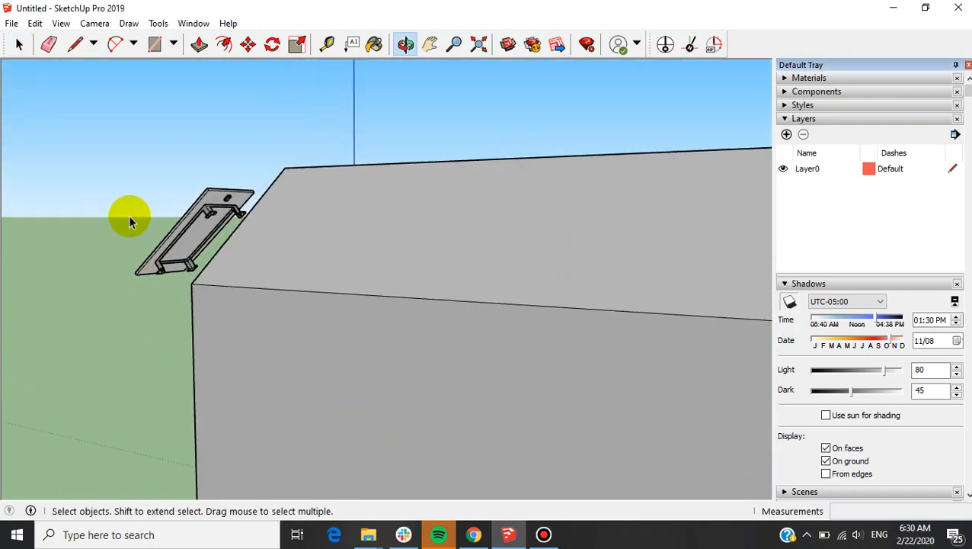
scroll(121, 205, "up", 3)
scroll(297, 181, "up", 3)
double_click(301, 179)
scroll(501, 201, "down", 3)
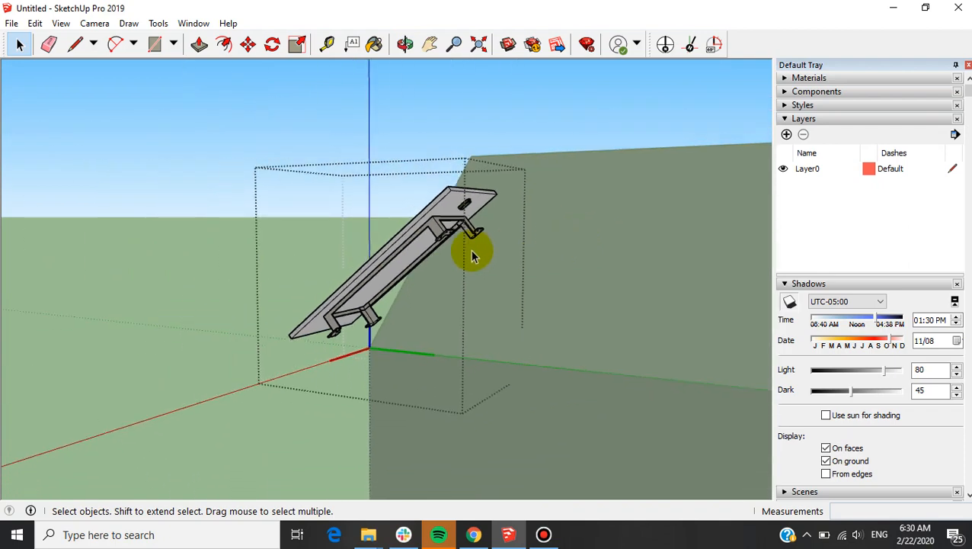
left_click(441, 237)
left_click(282, 125)
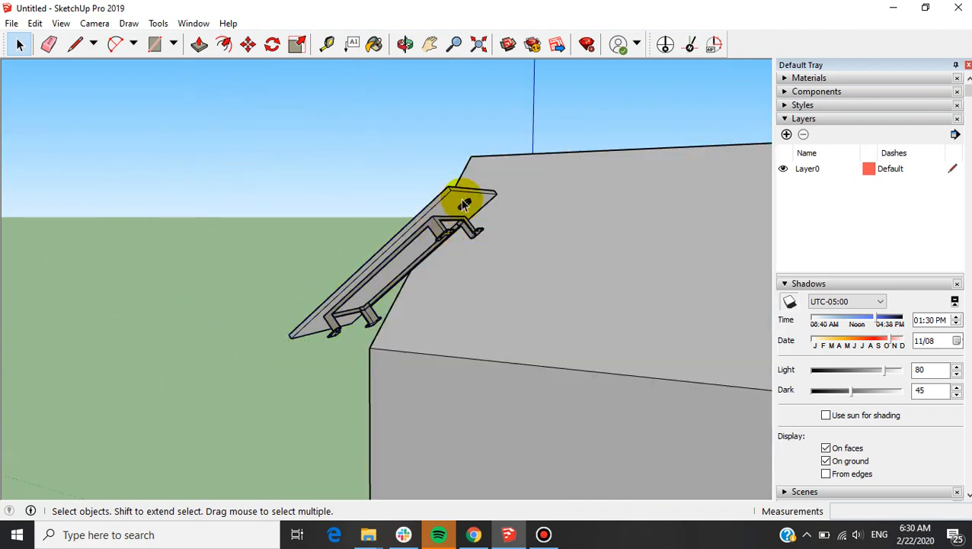
Delete the mounting frame nested inside the solar panel component, keeping the panel and the small box on its back.
double_click(453, 203)
left_click(442, 236)
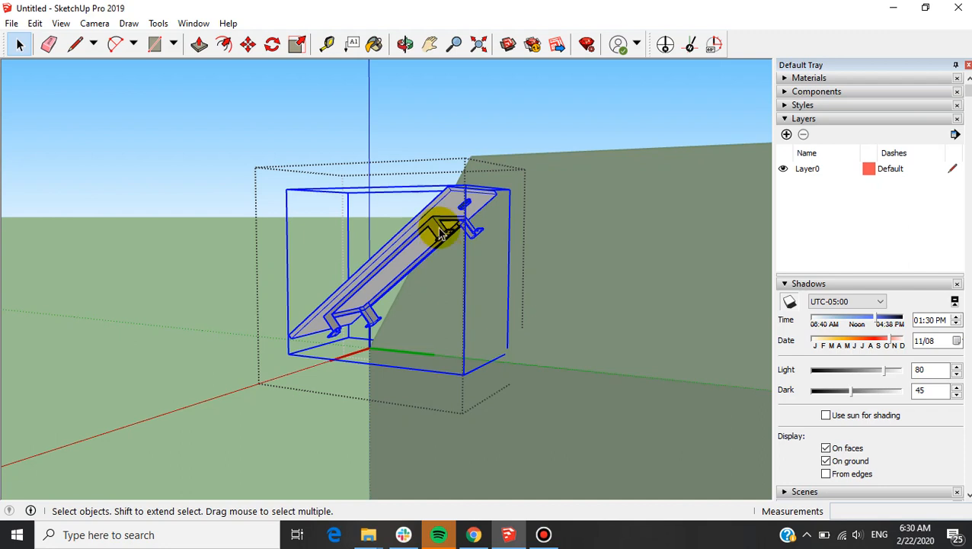
double_click(442, 213)
left_click(440, 240)
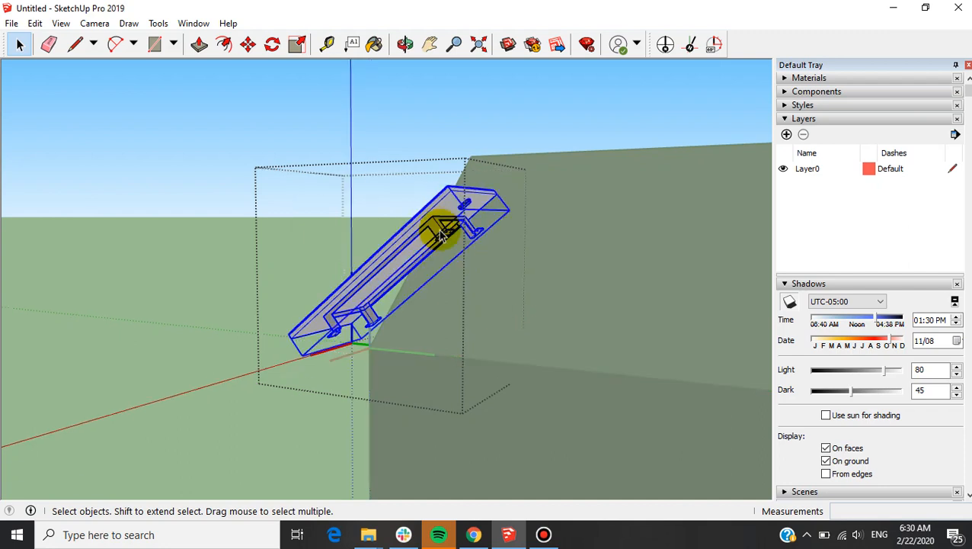
double_click(437, 216)
left_click(443, 256)
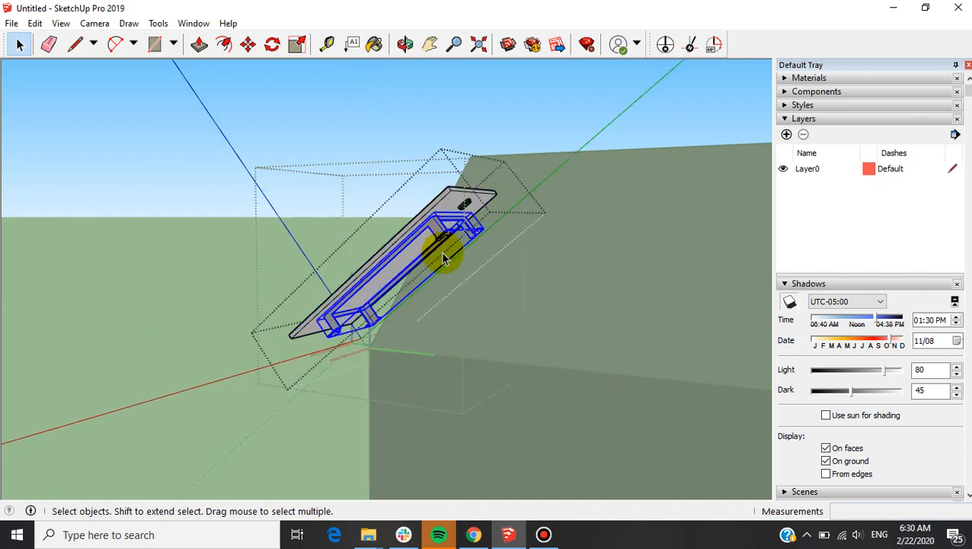
scroll(442, 256, "up", 6)
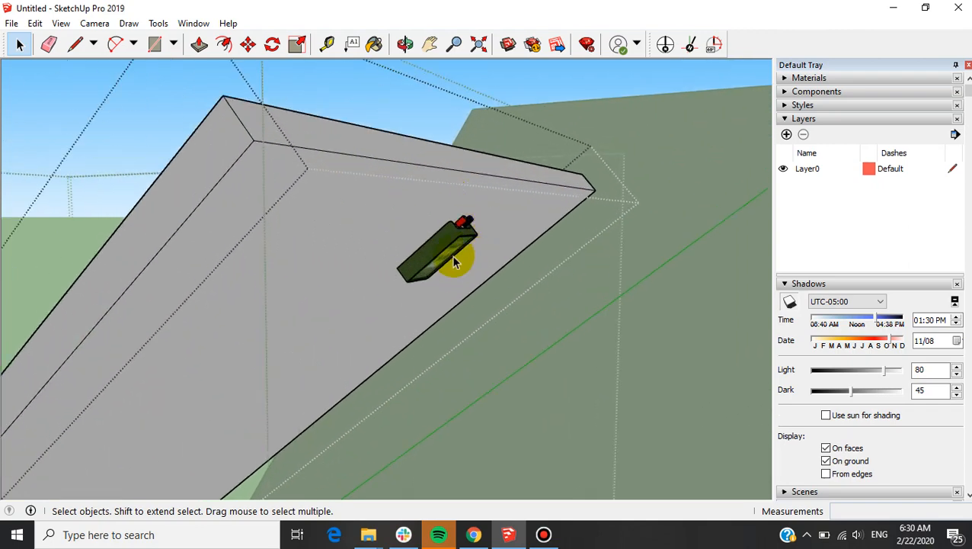
Check the panel's back and front faces, and close the component for editing.
scroll(427, 267, "down", 3)
middle_click_drag(462, 265, 78, 202)
scroll(76, 190, "up", 3)
scroll(74, 183, "down", 2)
scroll(339, 221, "down", 2)
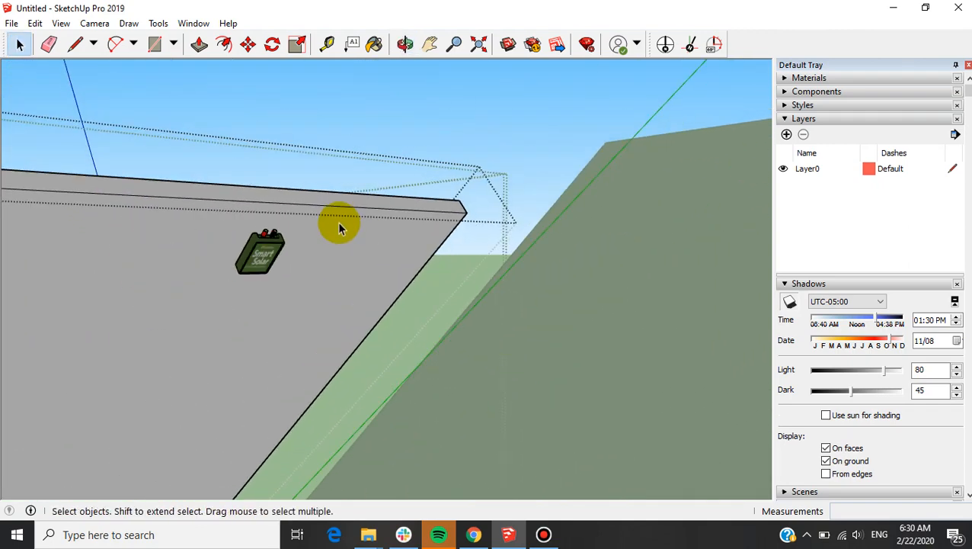
scroll(338, 224, "down", 2)
middle_click_drag(347, 280, 525, 363)
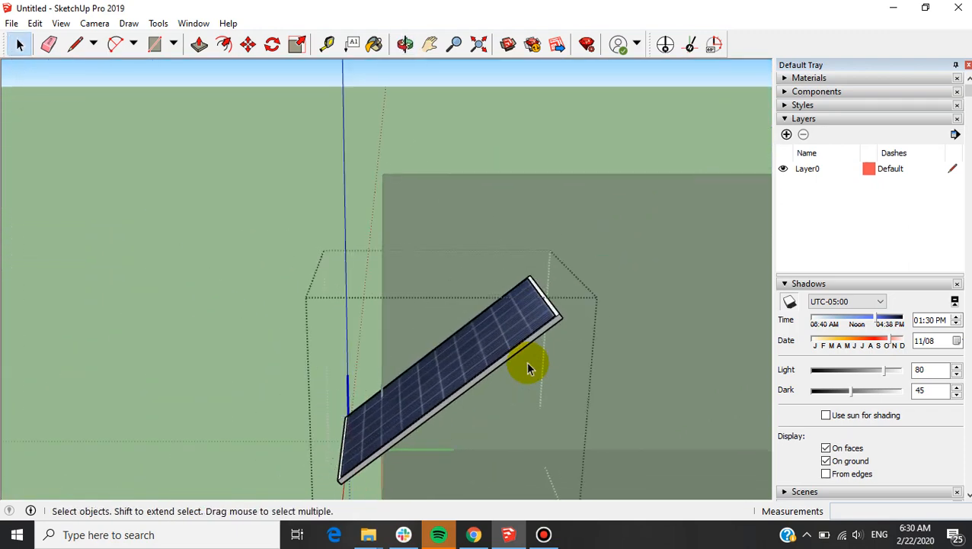
left_click(306, 162)
scroll(263, 225, "down", 3)
middle_click_drag(473, 324, 704, 369)
scroll(391, 278, "down", 2)
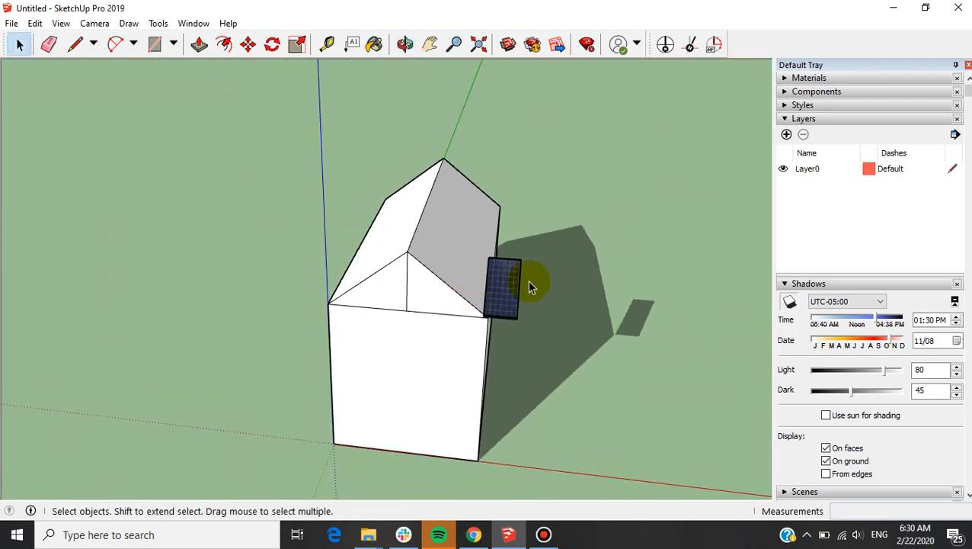
Move the solar panel by its lower corner onto the roof corner at the front end of the eave.
left_click(490, 308)
scroll(503, 326, "up", 2)
scroll(419, 189, "up", 2)
scroll(508, 343, "down", 2)
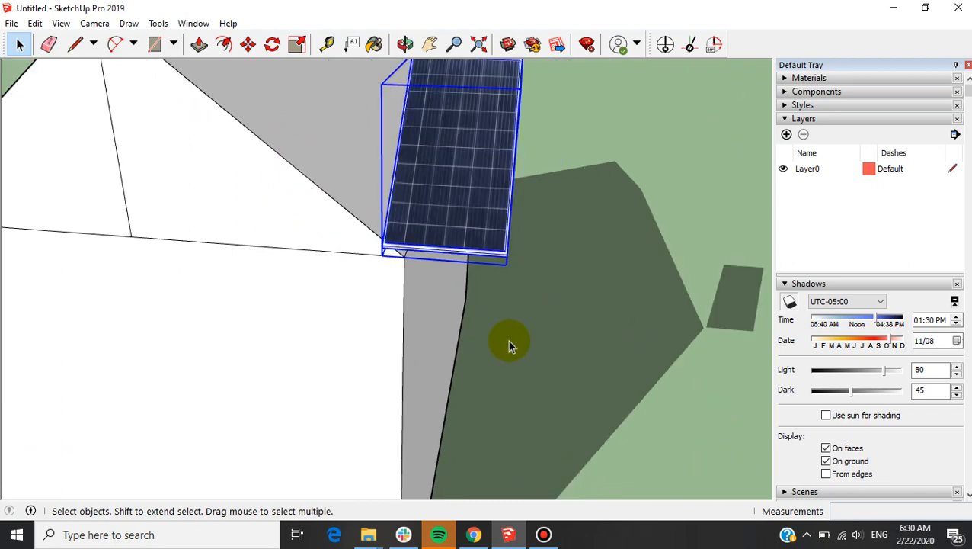
scroll(380, 164, "down", 2)
middle_click_drag(379, 159, 330, 181)
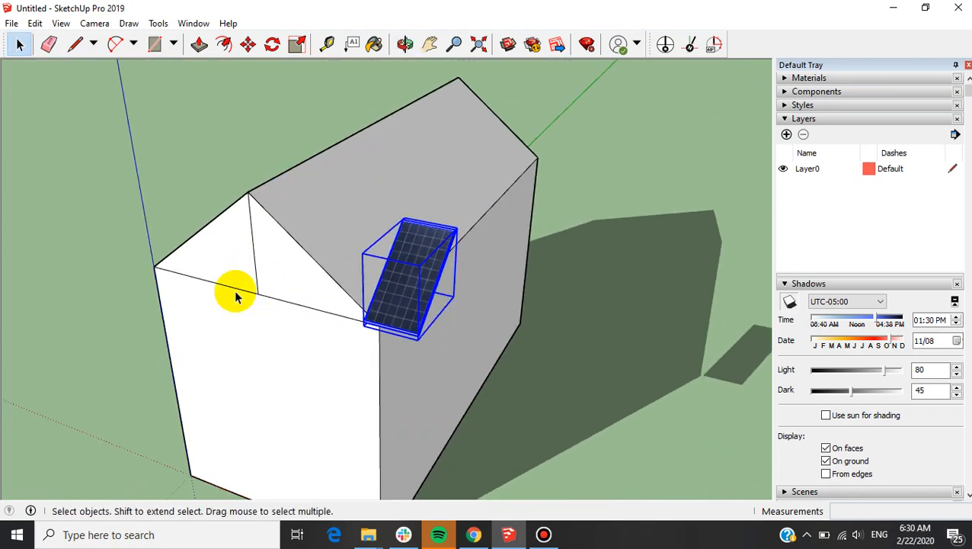
middle_click_drag(359, 224, 543, 260)
scroll(505, 291, "up", 3)
scroll(278, 213, "up", 2)
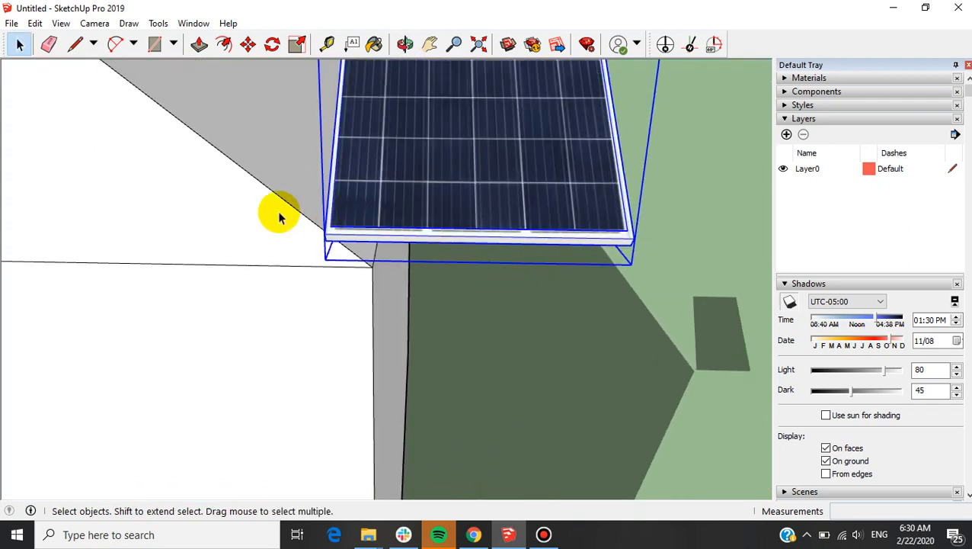
middle_click_drag(278, 213, 419, 261)
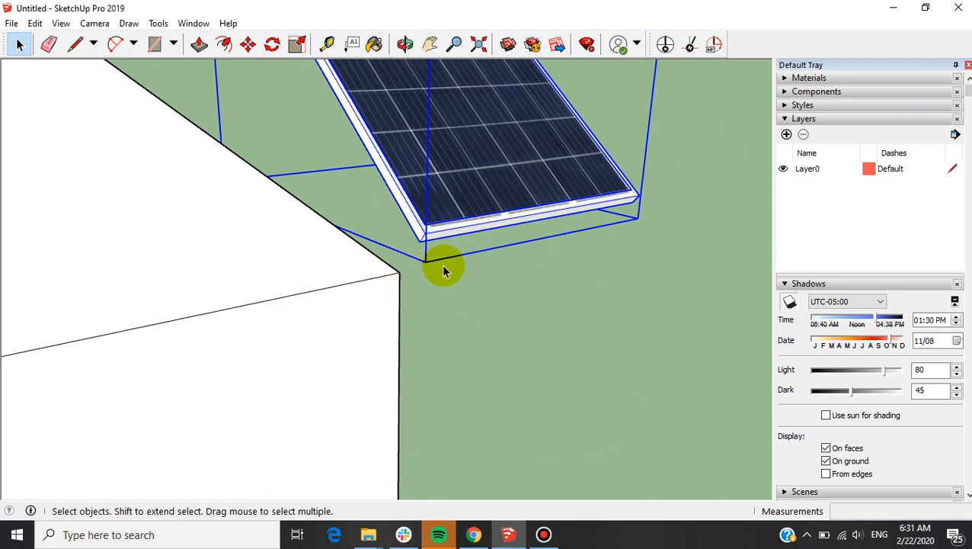
scroll(407, 260, "up", 2)
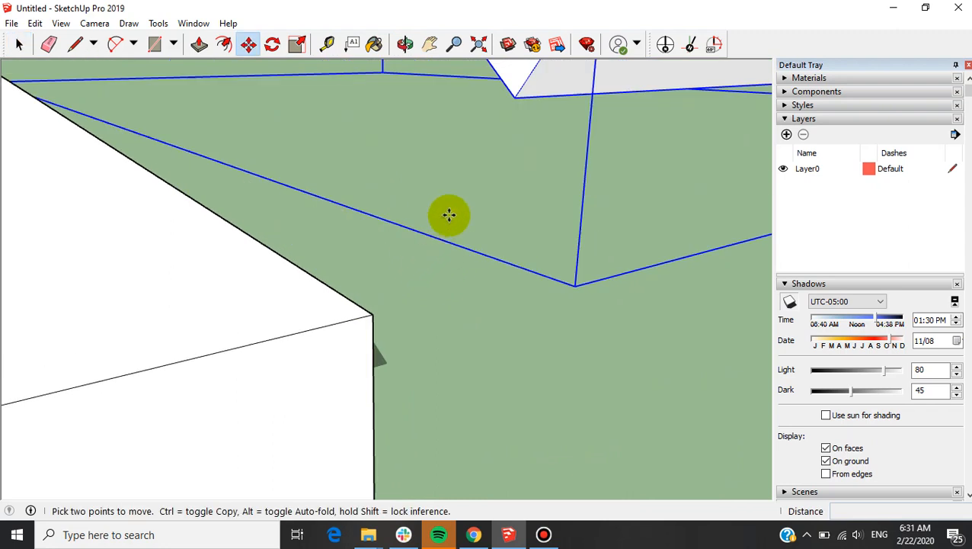
left_click(516, 95)
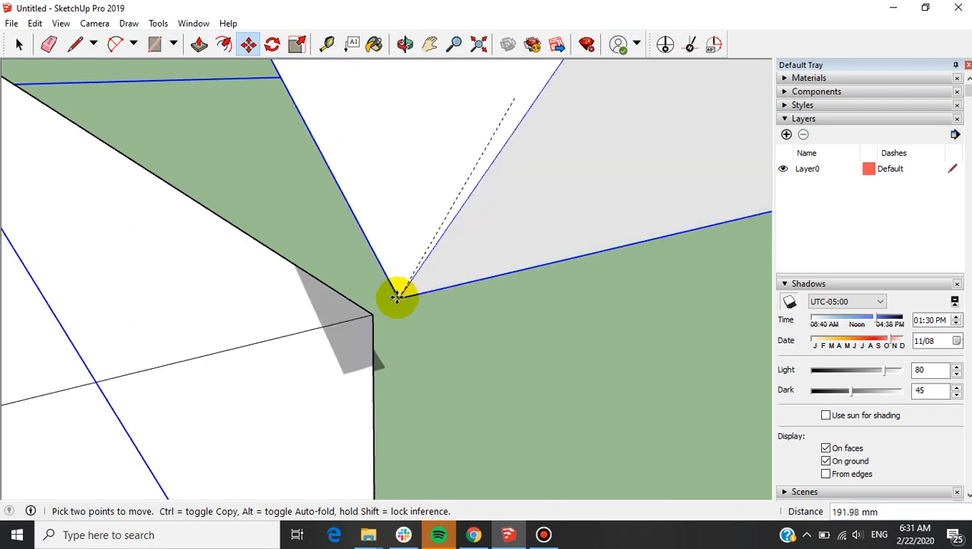
middle_click_drag(373, 314, 564, 326)
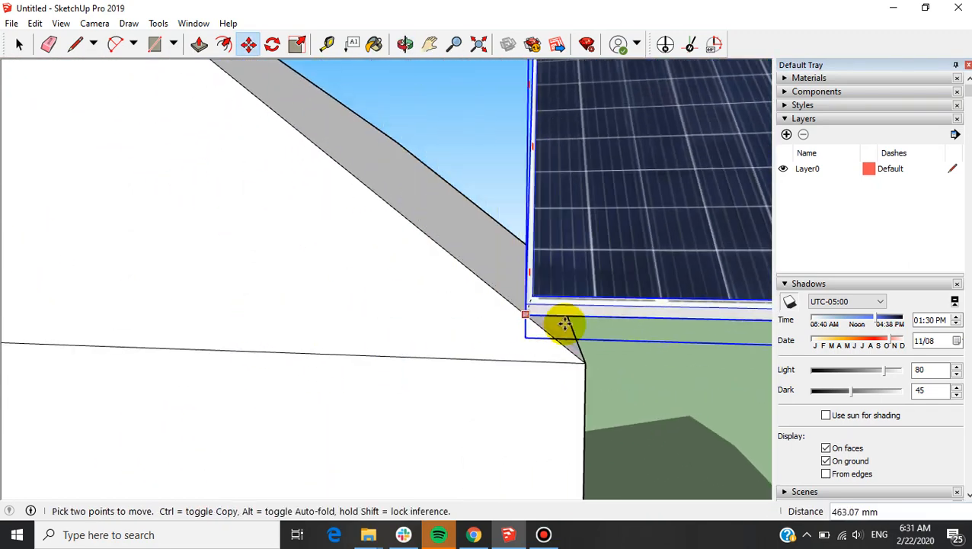
middle_click_drag(586, 362, 418, 271)
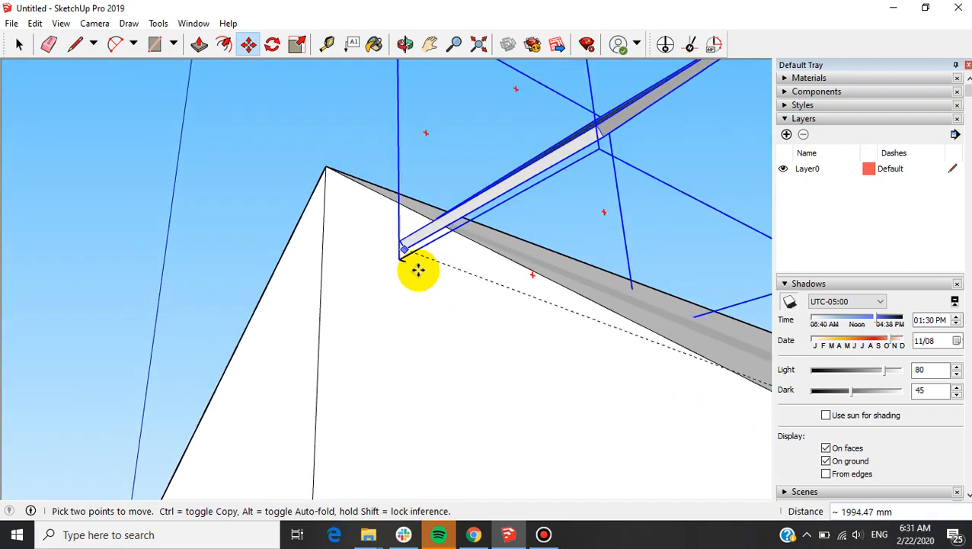
scroll(419, 272, "down", 2)
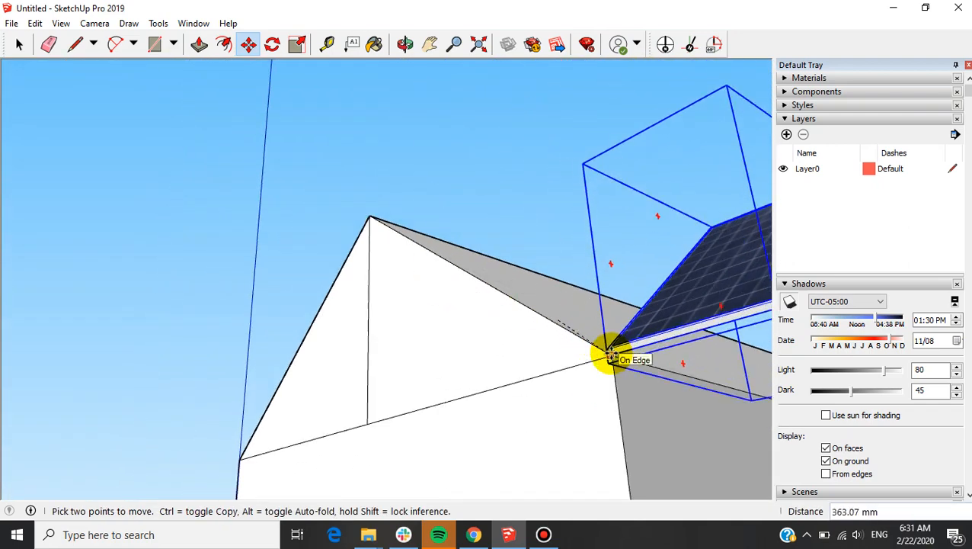
left_click(614, 353)
Inspect the panel's position on the eave corner from above and from the side.
middle_click_drag(373, 300, 385, 471)
middle_click_drag(575, 250, 462, 419)
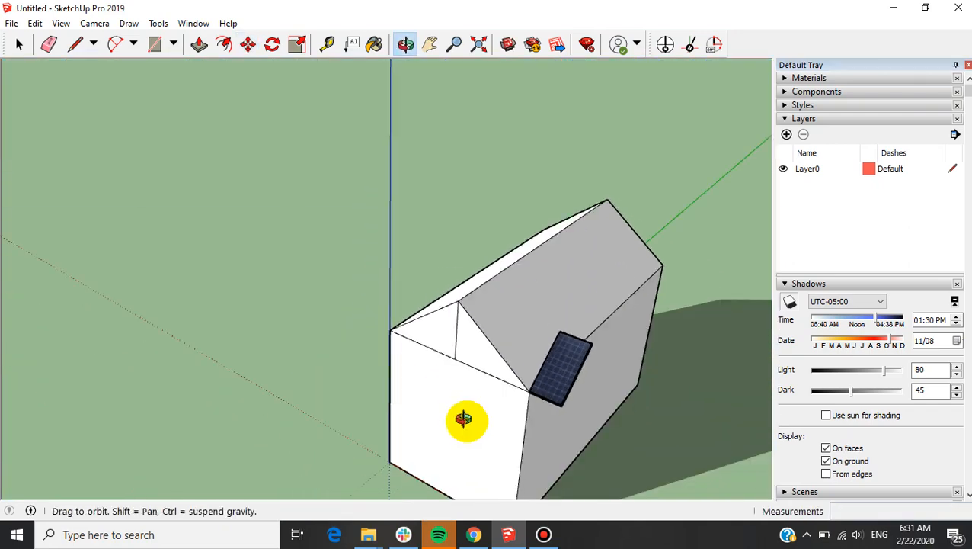
key("space")
scroll(620, 470, "up", 3)
middle_click_drag(496, 324, 564, 316)
scroll(646, 227, "up", 4)
scroll(557, 232, "down", 4)
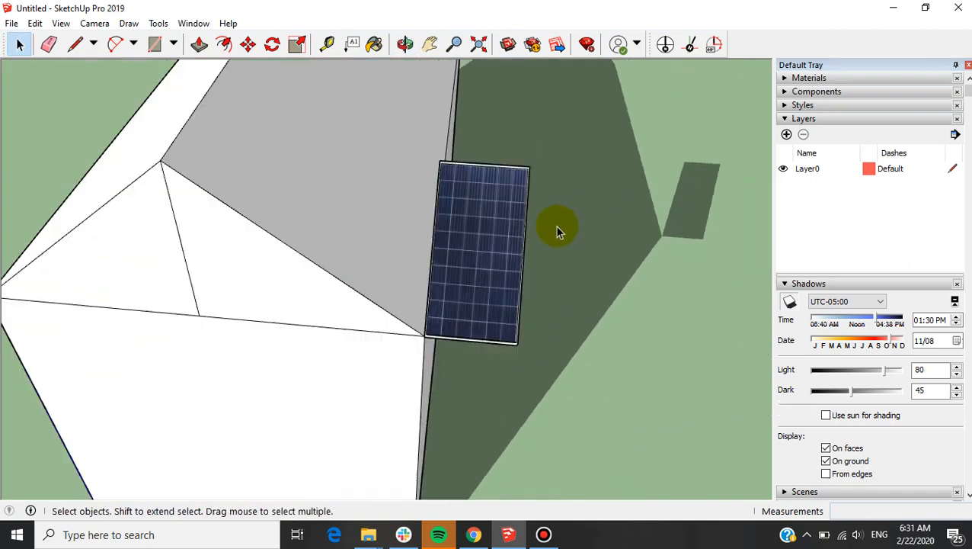
middle_click_drag(477, 233, 366, 278)
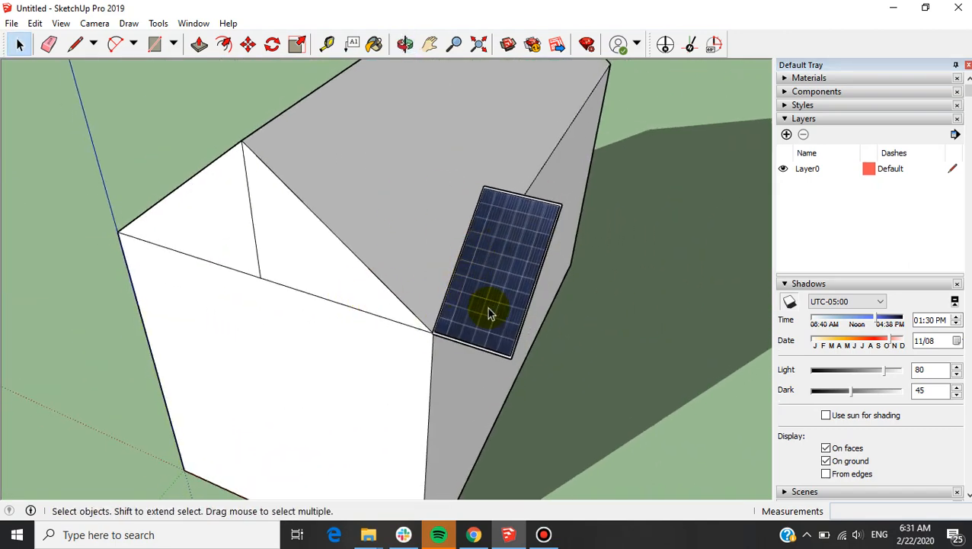
scroll(495, 271, "up", 3)
scroll(502, 224, "down", 3)
middle_click_drag(501, 224, 509, 194)
Rotate the solar panel 90 degrees in the ground plane about the house's front base corner so it follows the roof slope.
left_click(498, 168)
scroll(481, 402, "down", 3)
scroll(544, 298, "up", 4)
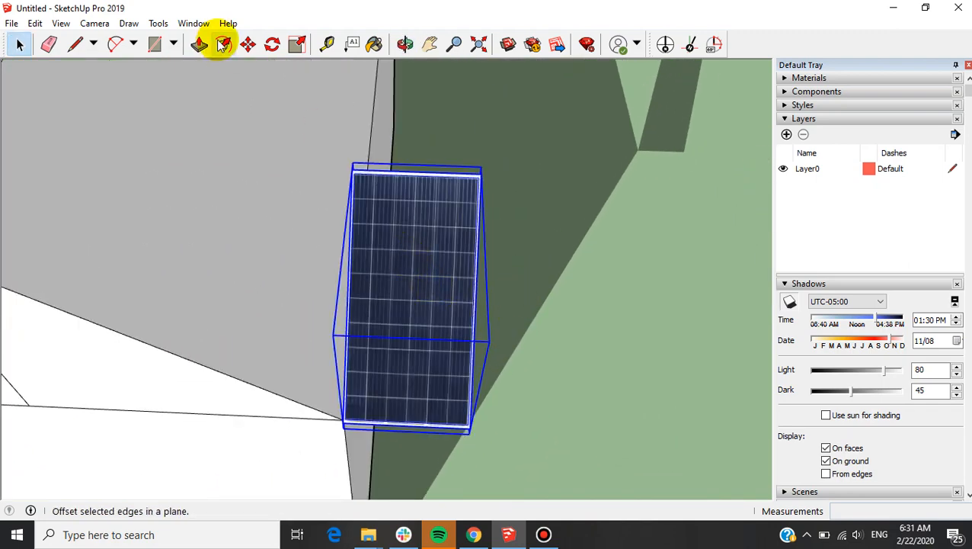
left_click(272, 48)
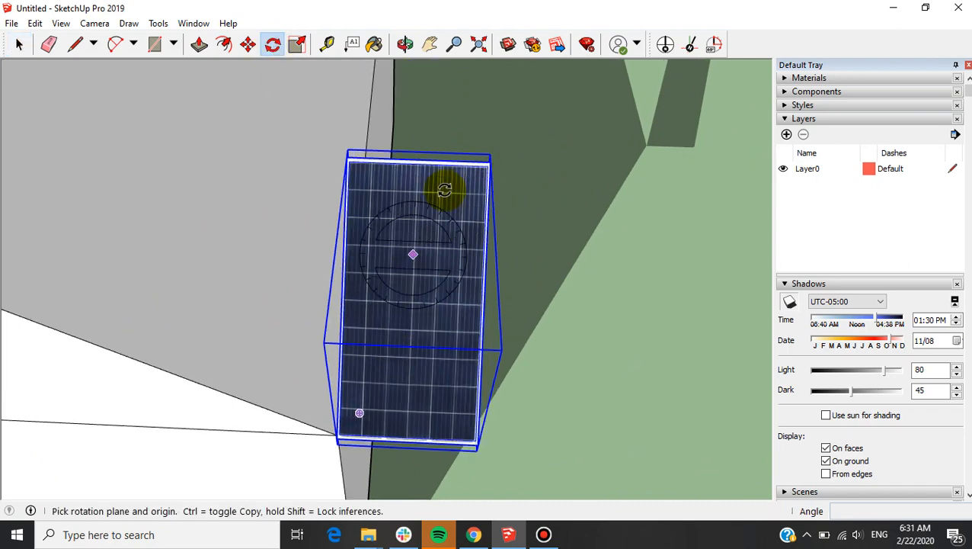
scroll(445, 195, "down", 3)
scroll(389, 353, "down", 2)
scroll(389, 353, "up", 4)
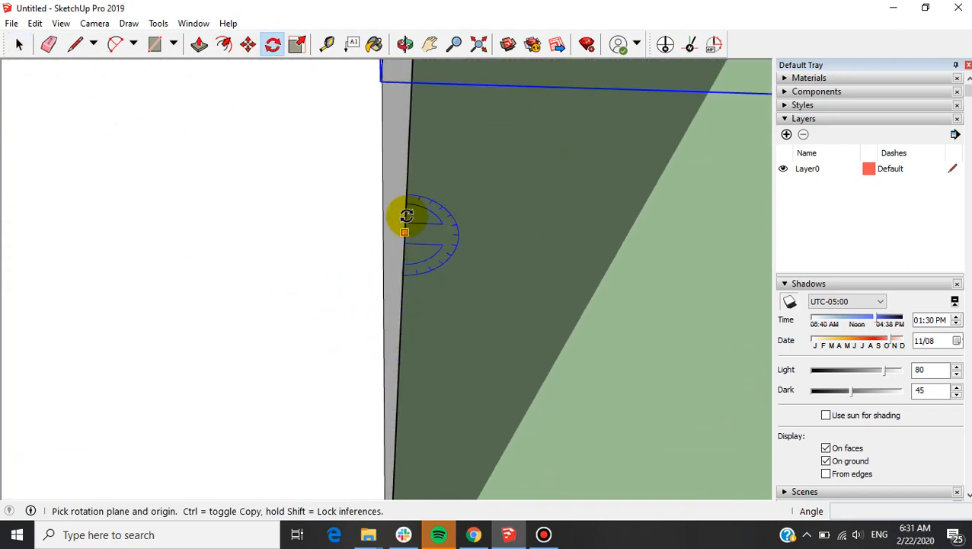
scroll(407, 214, "down", 2)
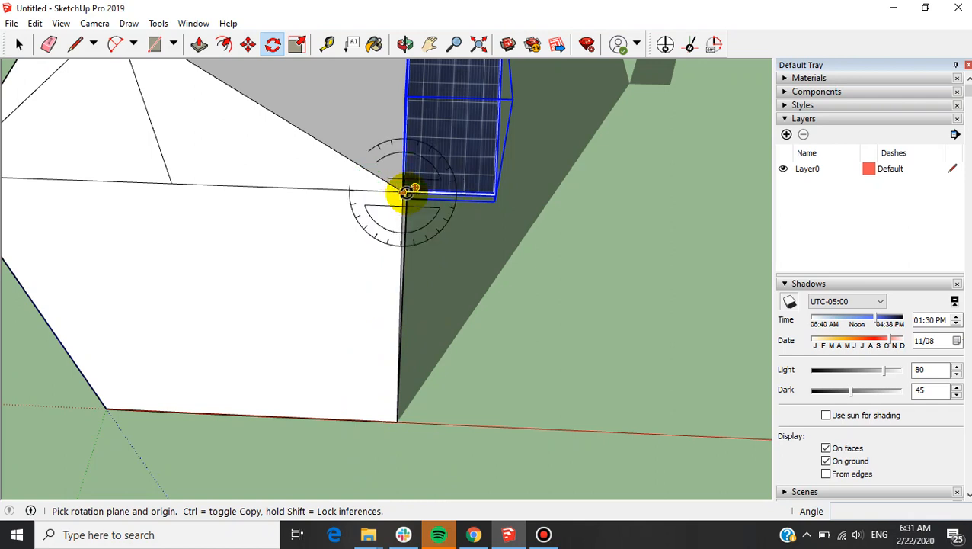
left_click(397, 422)
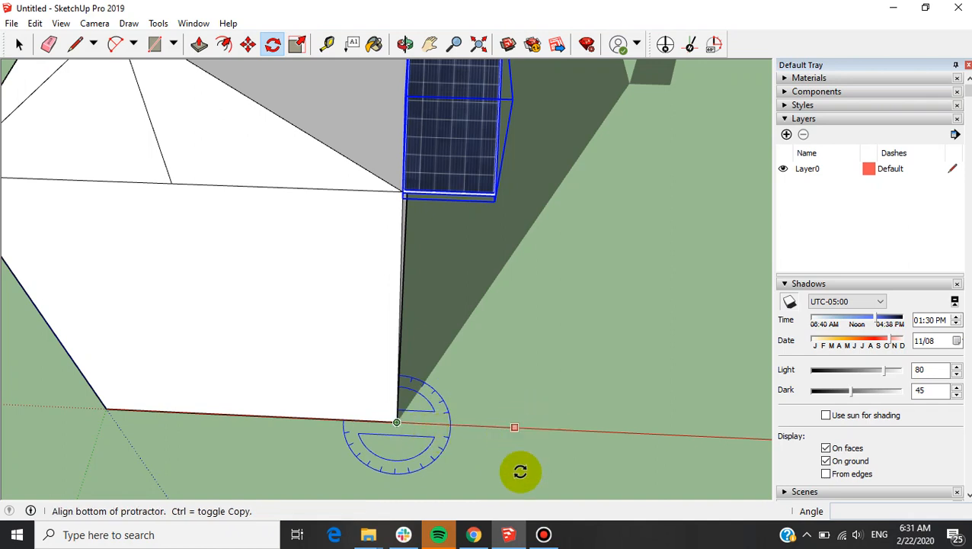
left_click(560, 429)
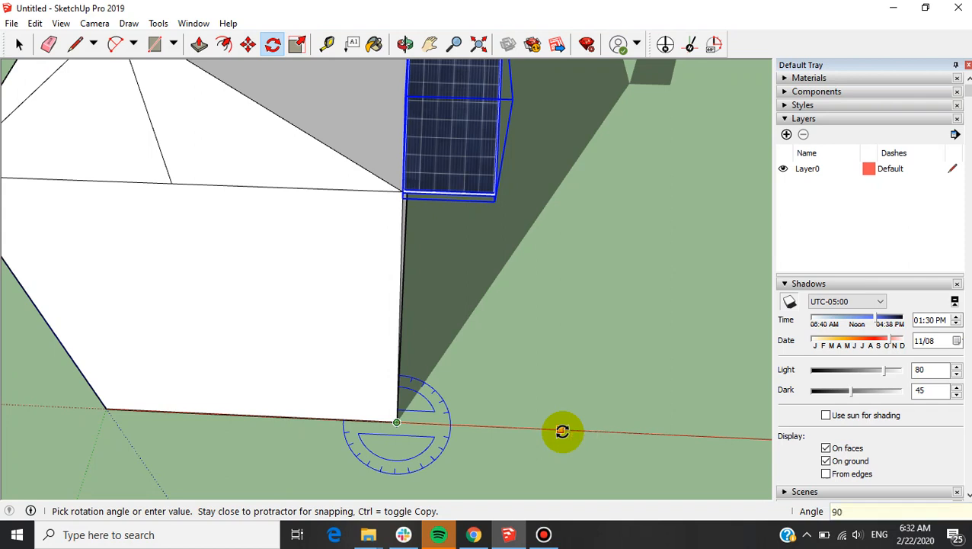
key("Return")
scroll(467, 281, "down", 4)
key("space")
Compare the panel's tilt with the roof slope from the gable end and examine the gap along its edge, clearing the selection.
middle_click_drag(531, 218, 450, 214)
scroll(328, 164, "up", 3)
scroll(573, 282, "up", 3)
middle_click_drag(573, 282, 541, 265)
scroll(497, 374, "down", 4)
scroll(353, 233, "up", 3)
scroll(343, 194, "down", 5)
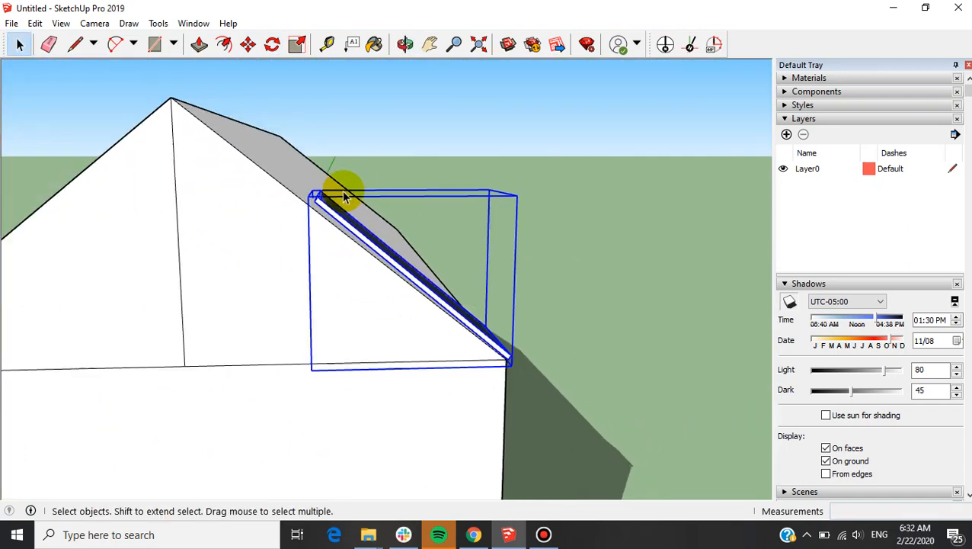
scroll(399, 259, "up", 3)
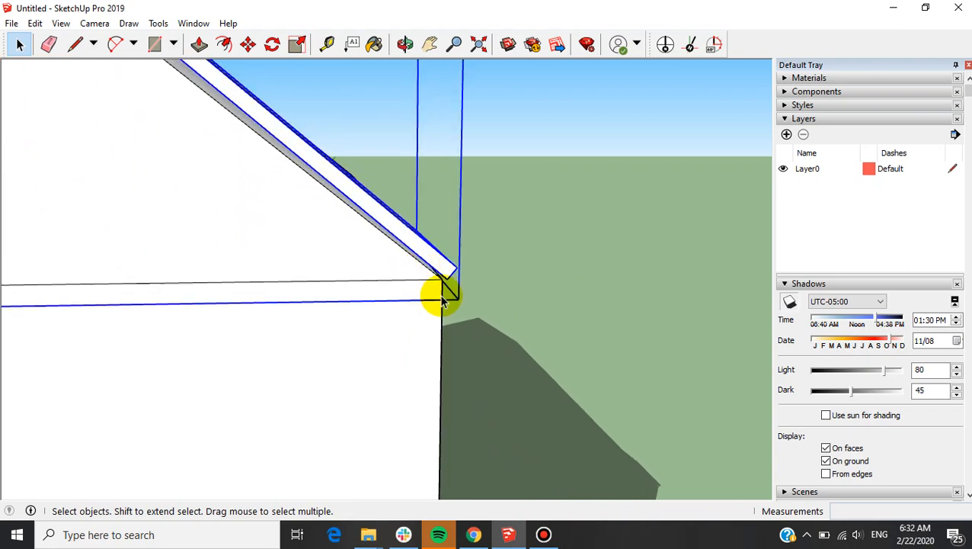
scroll(537, 390, "down", 5)
middle_click_drag(538, 390, 423, 438)
scroll(460, 200, "up", 3)
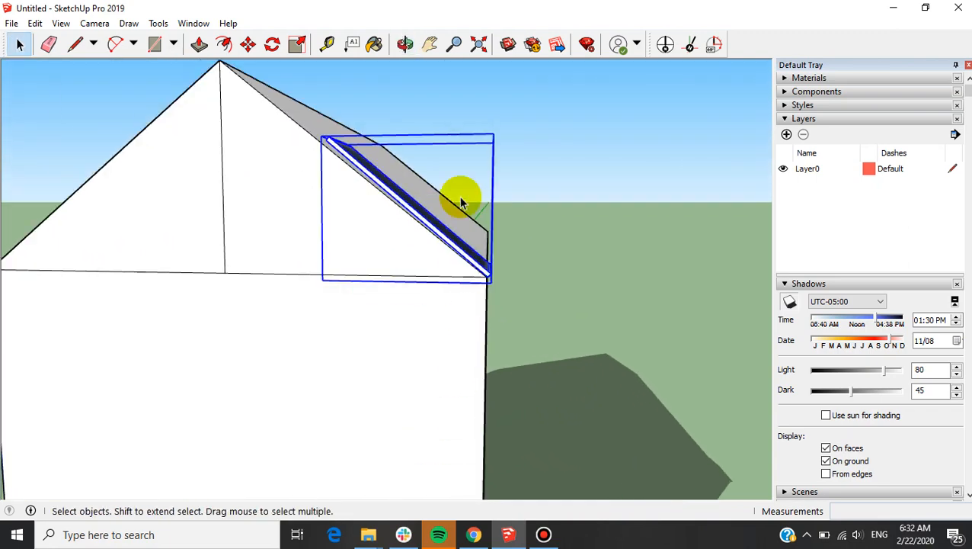
middle_click_drag(460, 200, 424, 196)
scroll(351, 145, "up", 5)
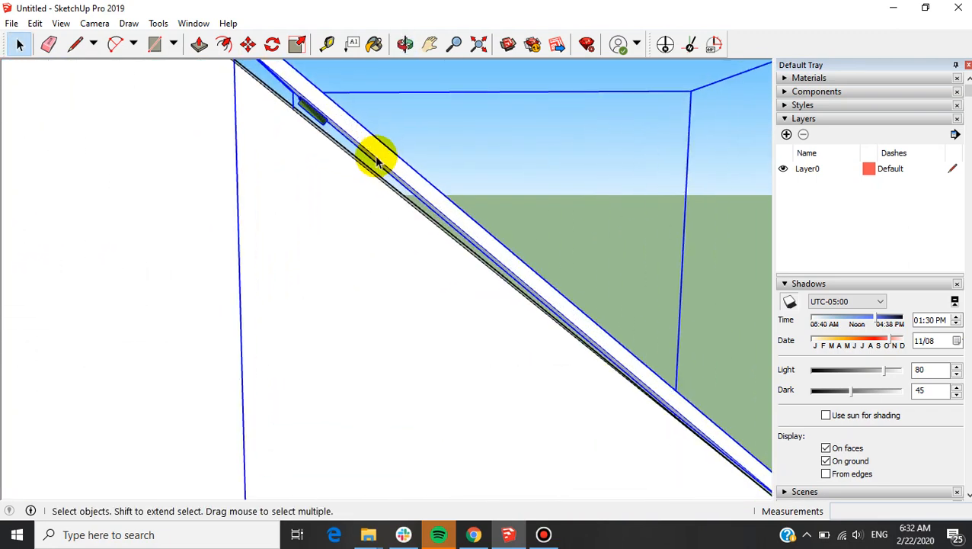
scroll(358, 183, "down", 5)
left_click(568, 104)
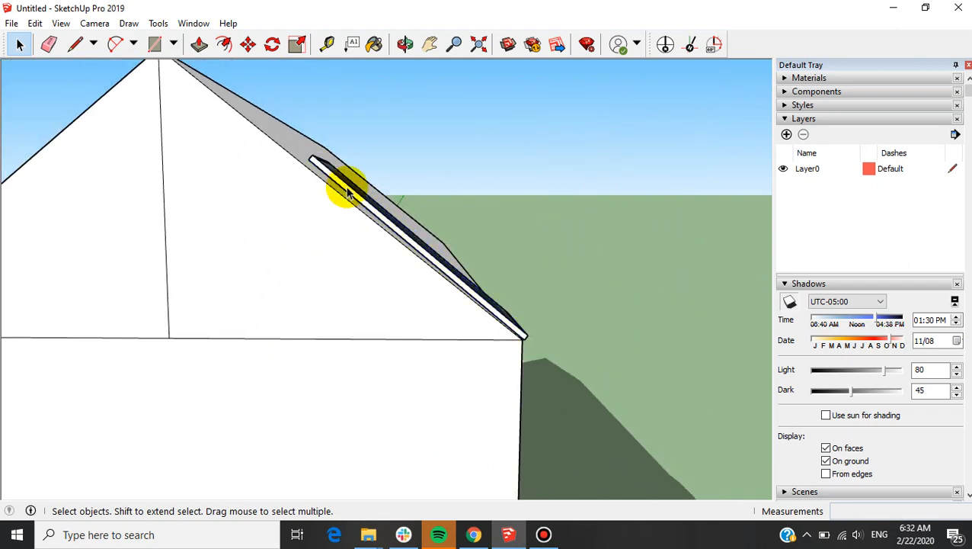
scroll(344, 189, "up", 4)
scroll(358, 229, "down", 4)
scroll(527, 358, "up", 4)
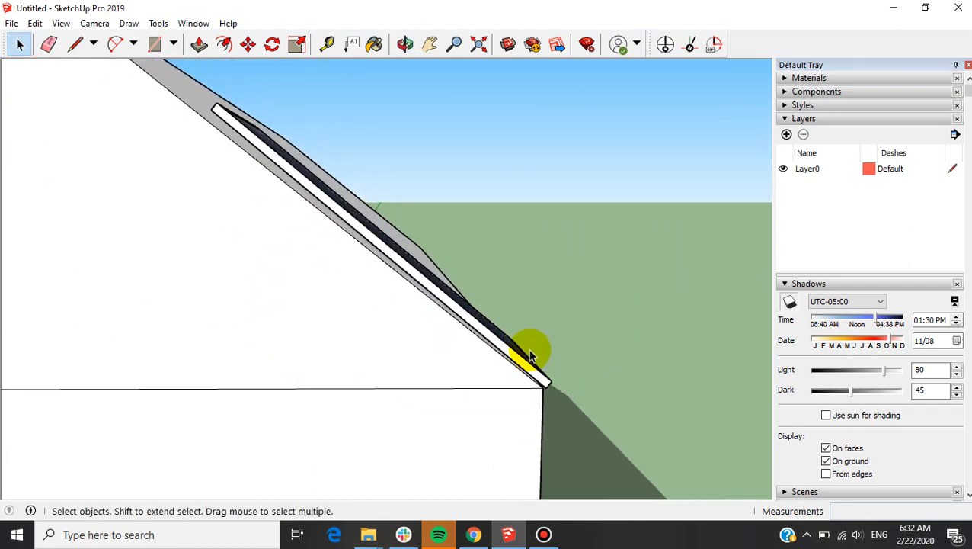
scroll(531, 381, "down", 1)
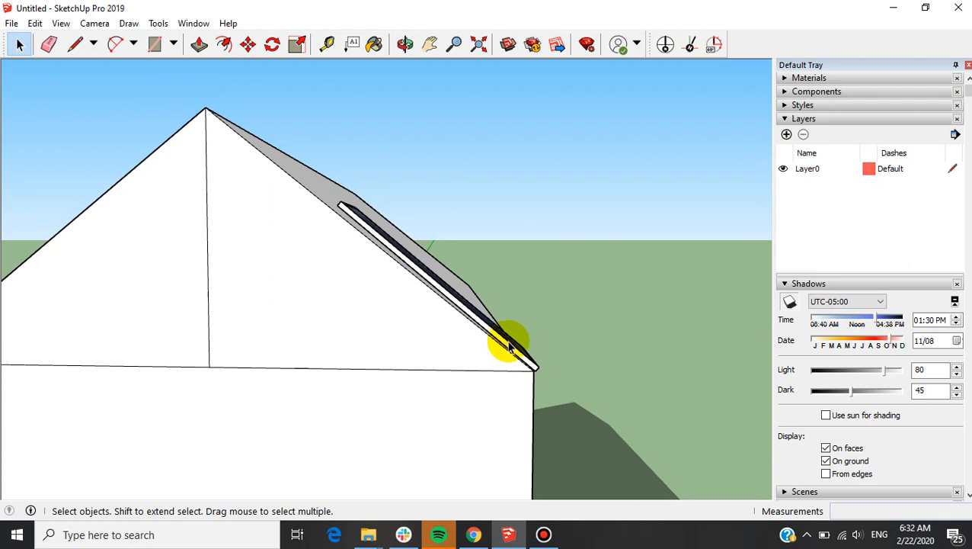
Examine the gap between the solar panel's lower corner and the roof's eave corner up close.
left_click(509, 346)
scroll(564, 442, "up", 5)
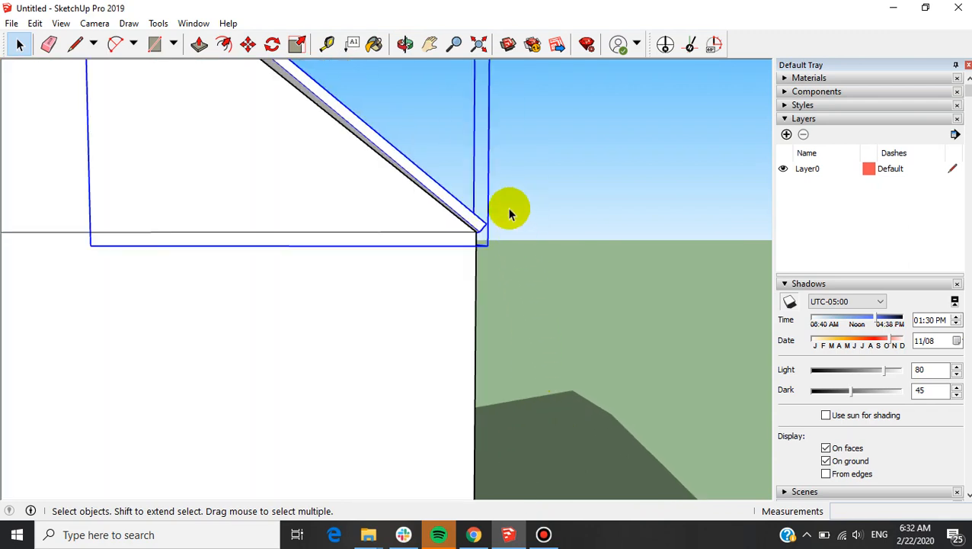
scroll(506, 244, "up", 2)
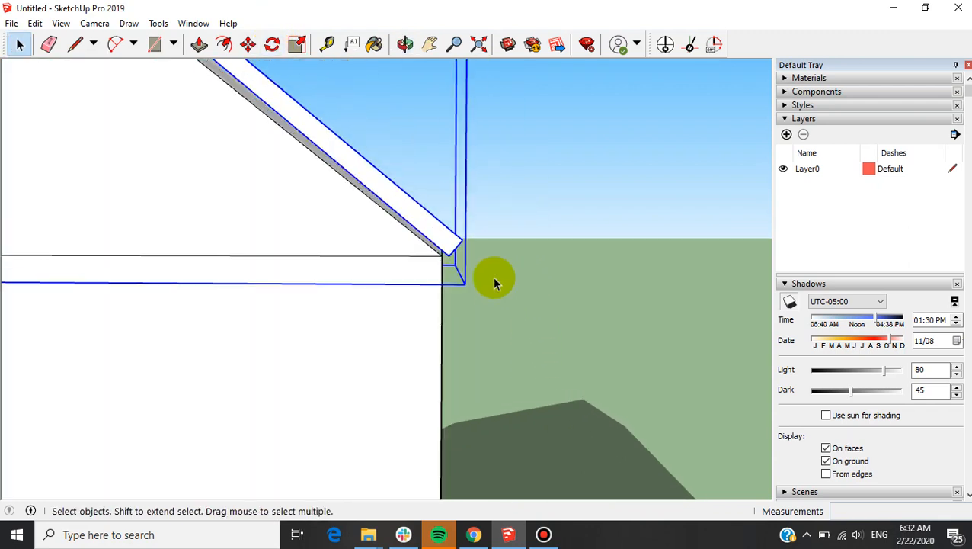
scroll(450, 247, "up", 3)
scroll(442, 268, "down", 2)
middle_click_drag(448, 267, 439, 261)
scroll(435, 260, "down", 2)
scroll(466, 266, "up", 3)
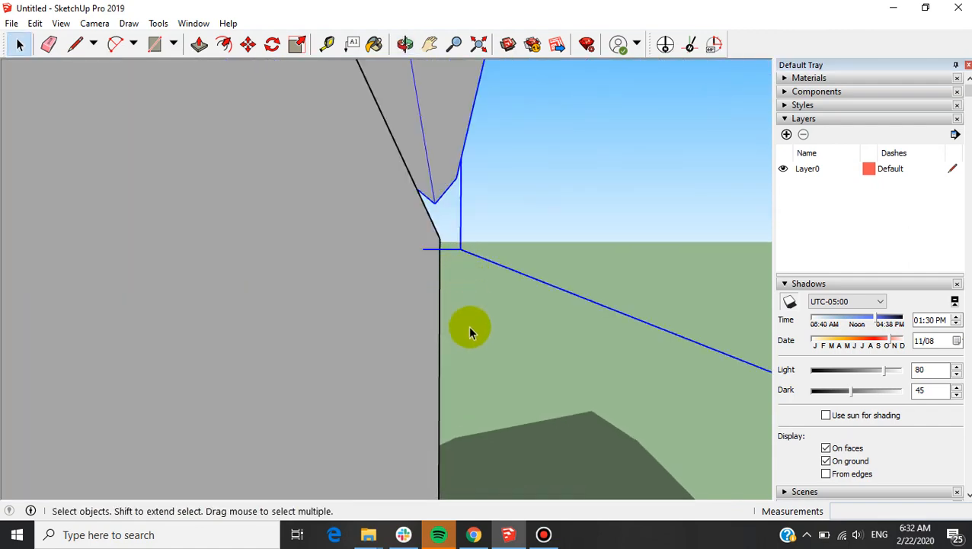
scroll(480, 298, "down", 3)
Move the solar panel by its lower corner along the red axis onto the roof's eave corner at the gable end.
key("m")
scroll(470, 321, "up", 2)
scroll(462, 292, "down", 1)
key("Escape")
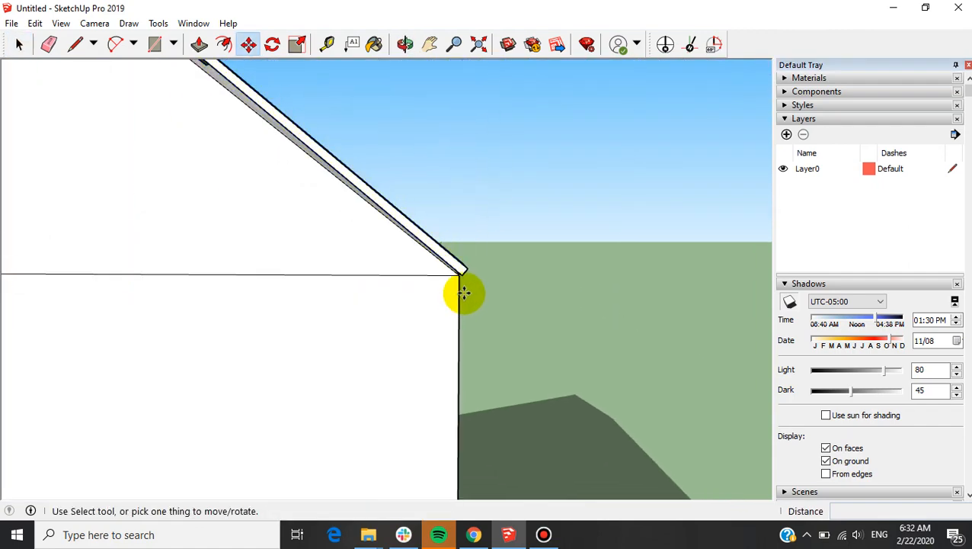
scroll(465, 291, "up", 3)
scroll(454, 300, "down", 2)
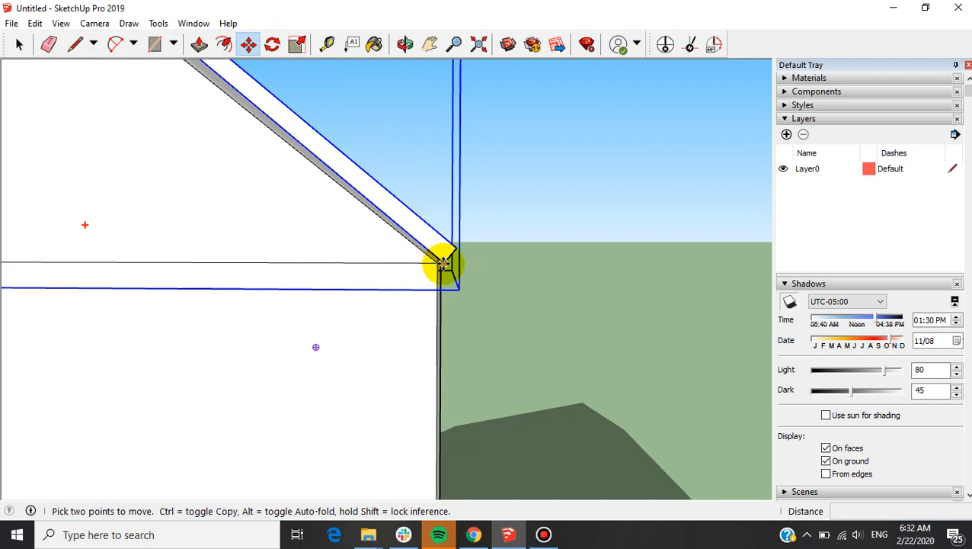
scroll(442, 263, "up", 3)
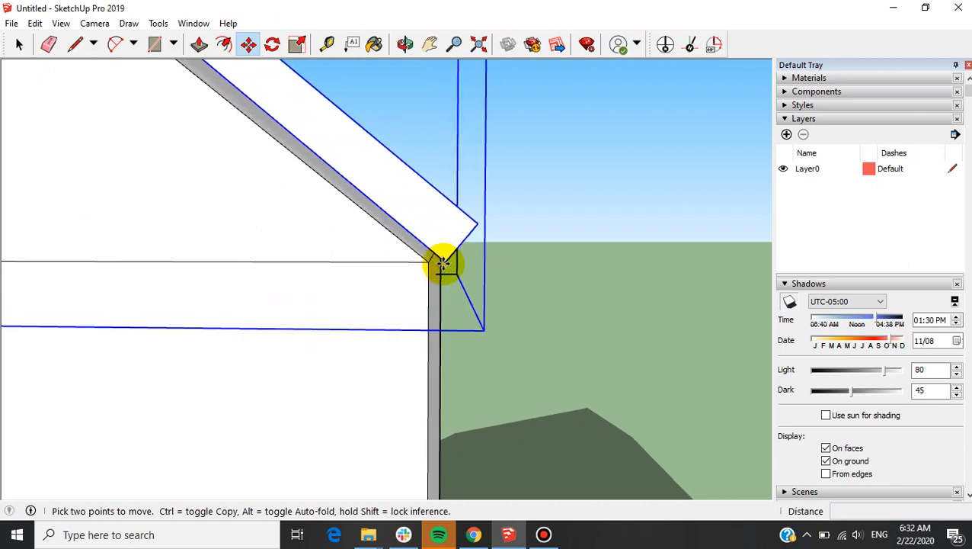
left_click(442, 264)
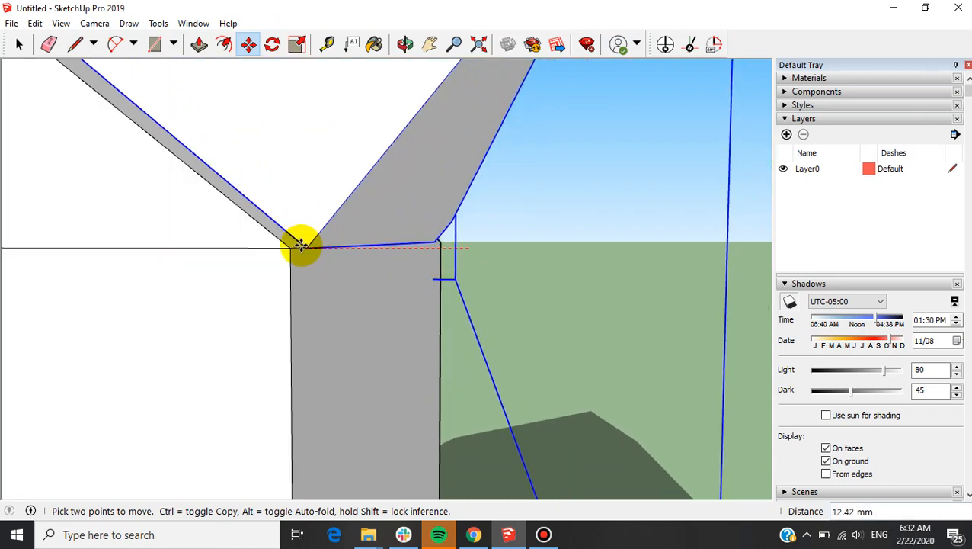
left_click(289, 245)
scroll(583, 279, "up", 3)
key("space")
scroll(575, 284, "down", 5)
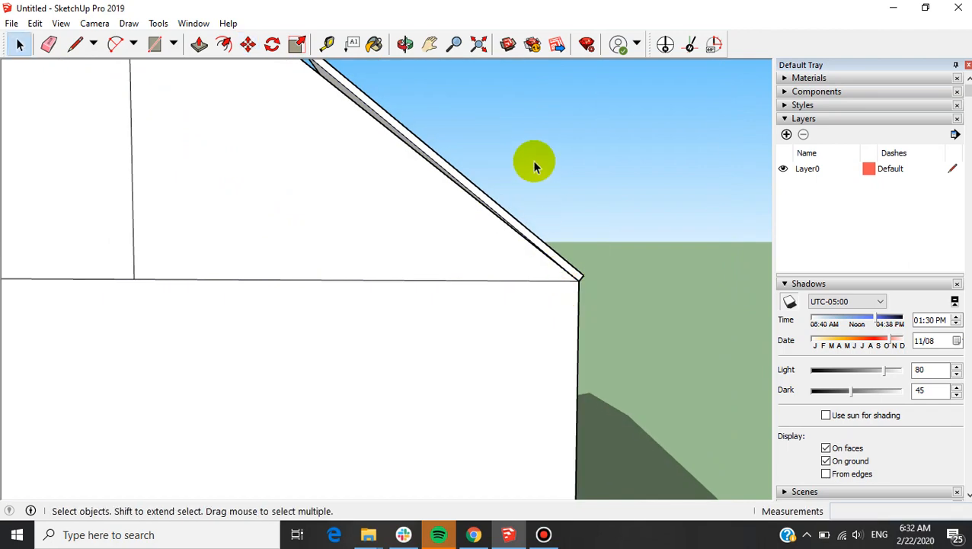
Try to rotate the solar panel down onto the roof slope about the eave corner.
middle_click_drag(495, 182, 493, 185)
scroll(525, 135, "up", 3)
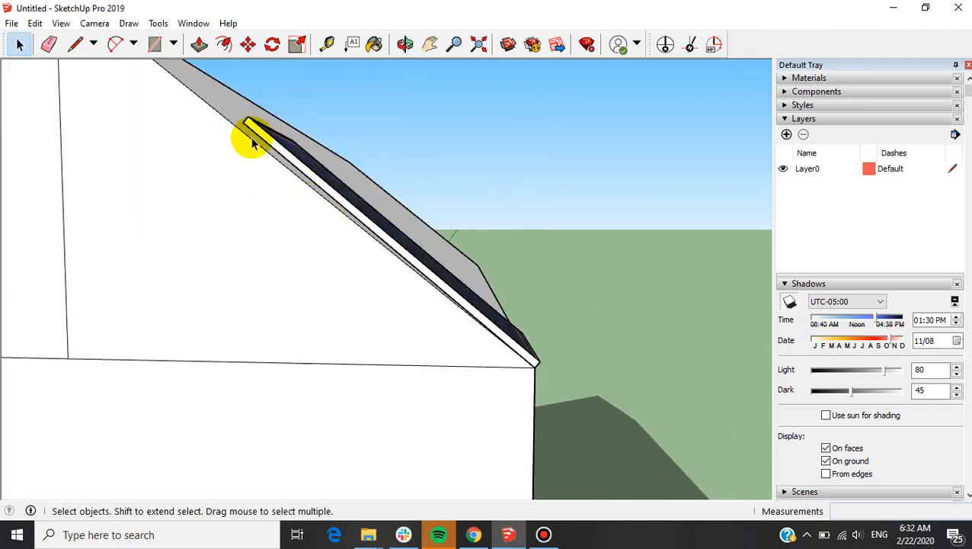
left_click(273, 45)
scroll(569, 408, "up", 2)
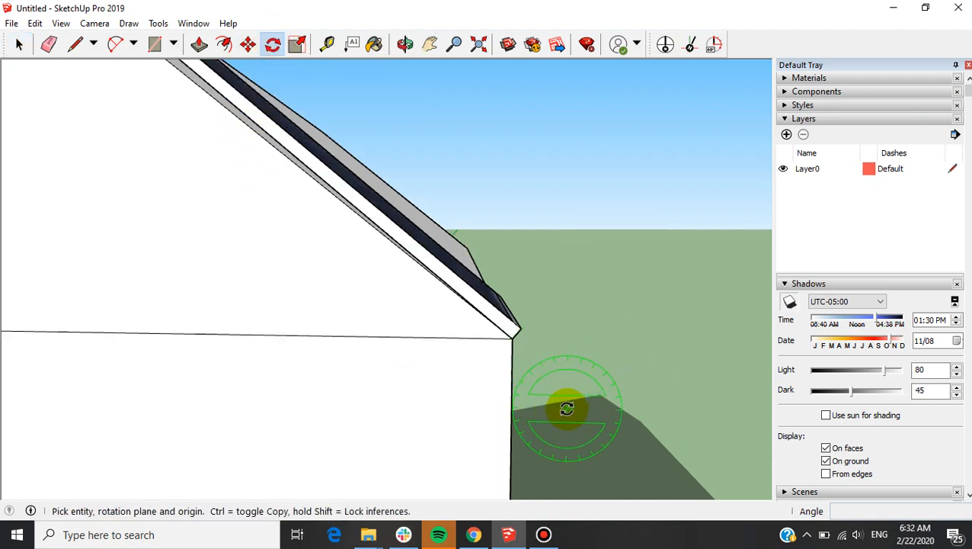
scroll(559, 392, "down", 1)
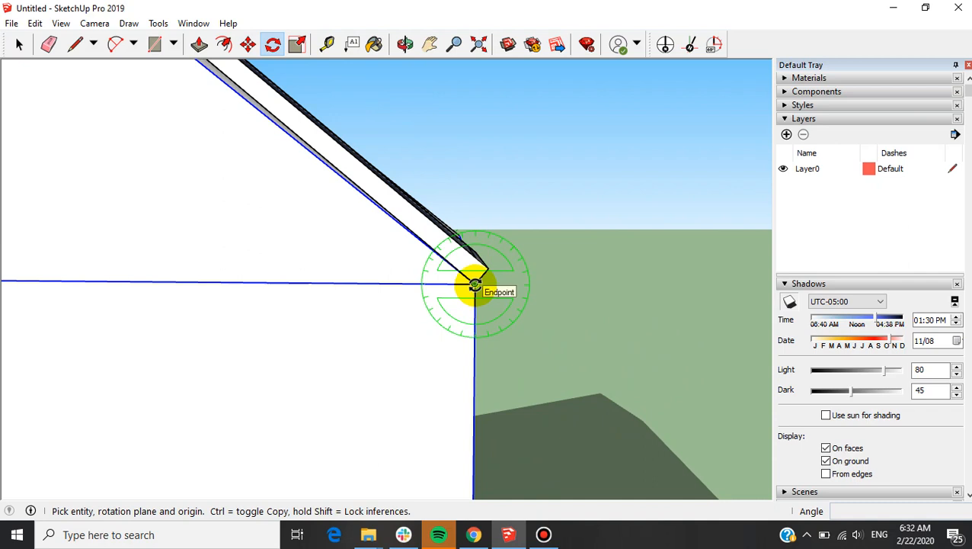
left_click(474, 285)
scroll(496, 325, "up", 1)
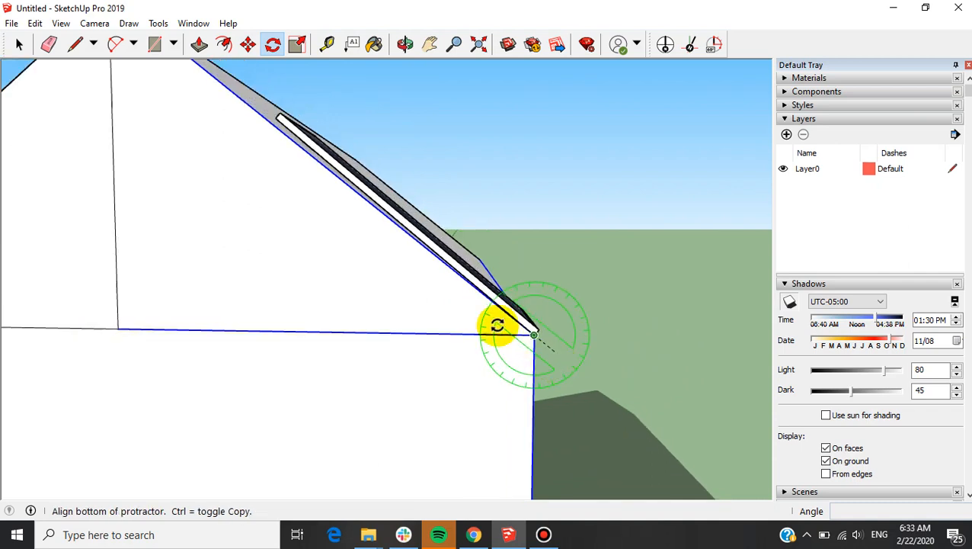
scroll(259, 108, "up", 1)
scroll(255, 107, "up", 1)
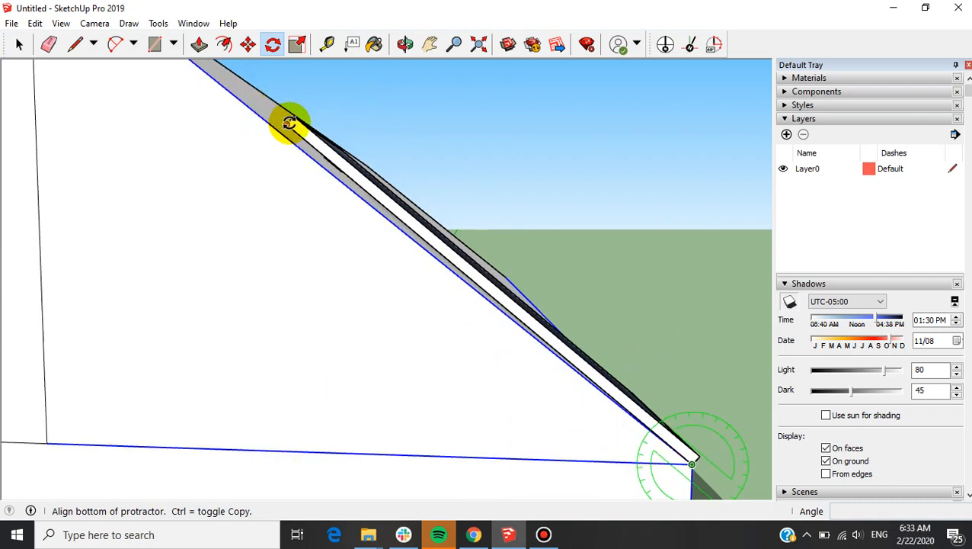
left_click(289, 123)
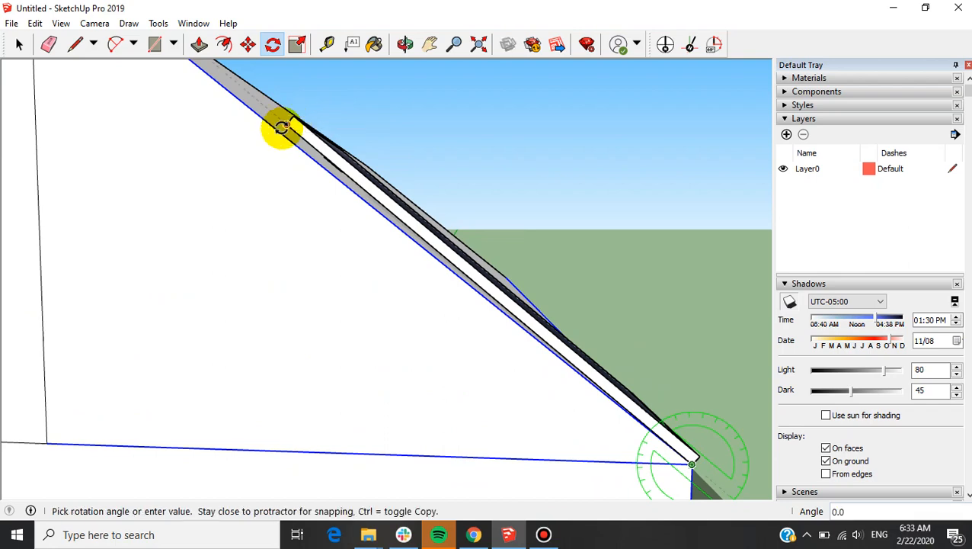
left_click(280, 132)
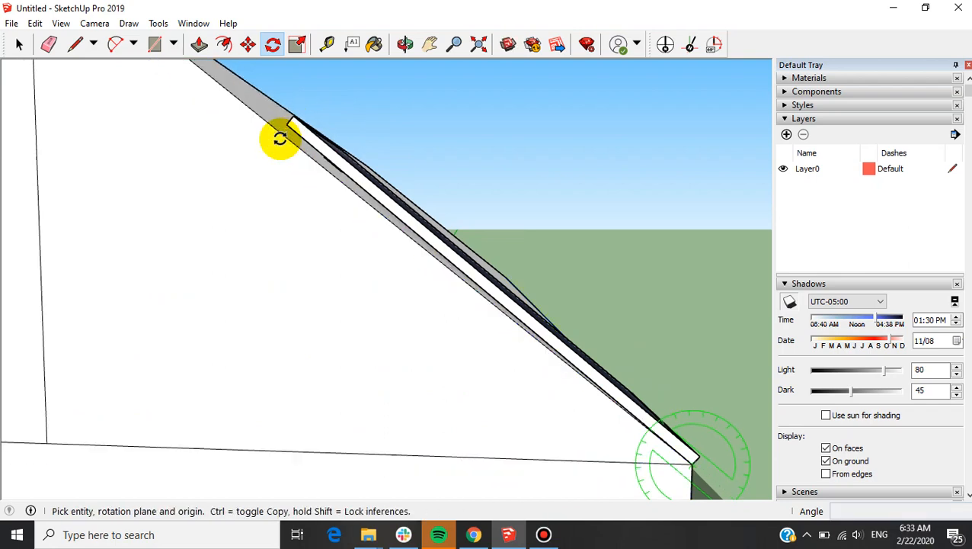
scroll(353, 153, "down", 5)
scroll(466, 265, "up", 4)
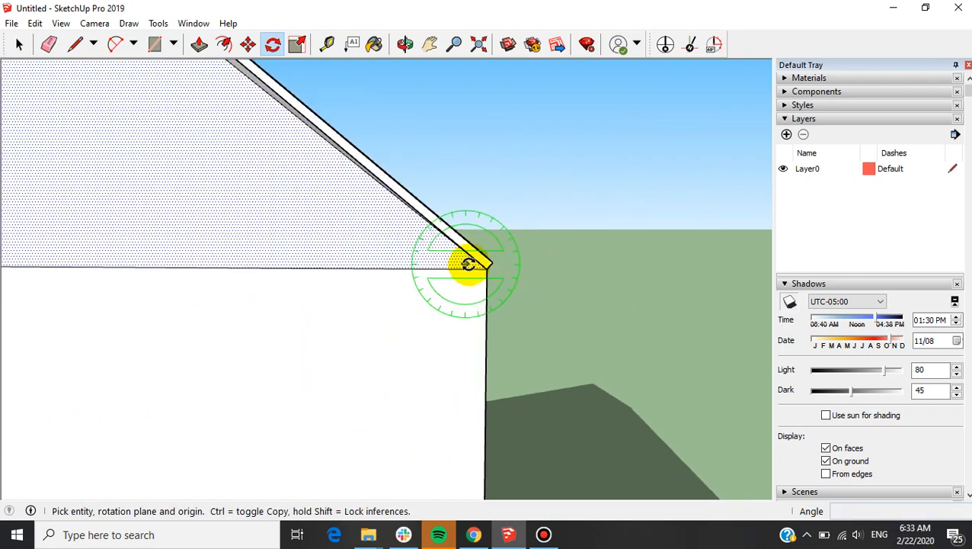
key("space")
scroll(479, 230, "up", 1)
scroll(495, 288, "down", 4)
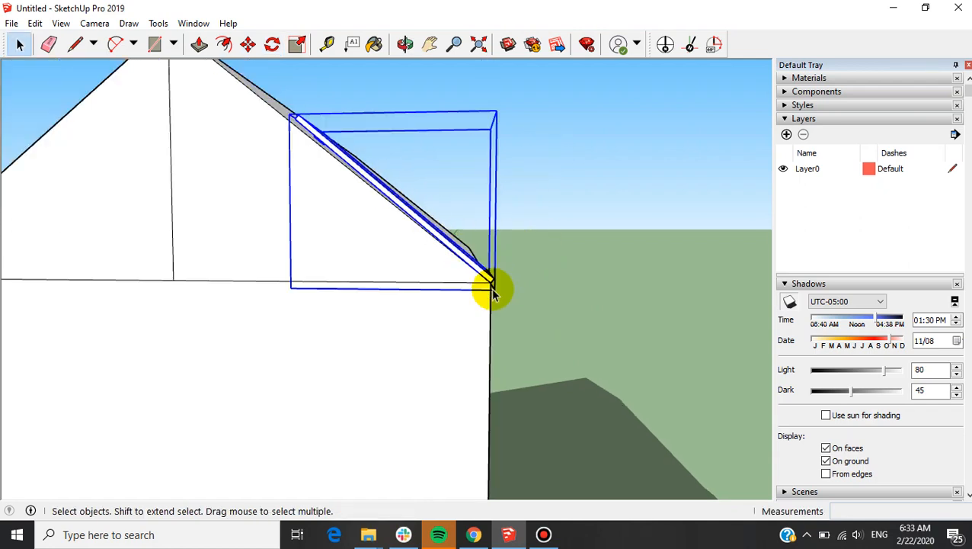
Rotate the solar panel about 1.1 degrees around the eave corner so its upper end drops flush onto the roof slope.
left_click(533, 191)
left_click(424, 216)
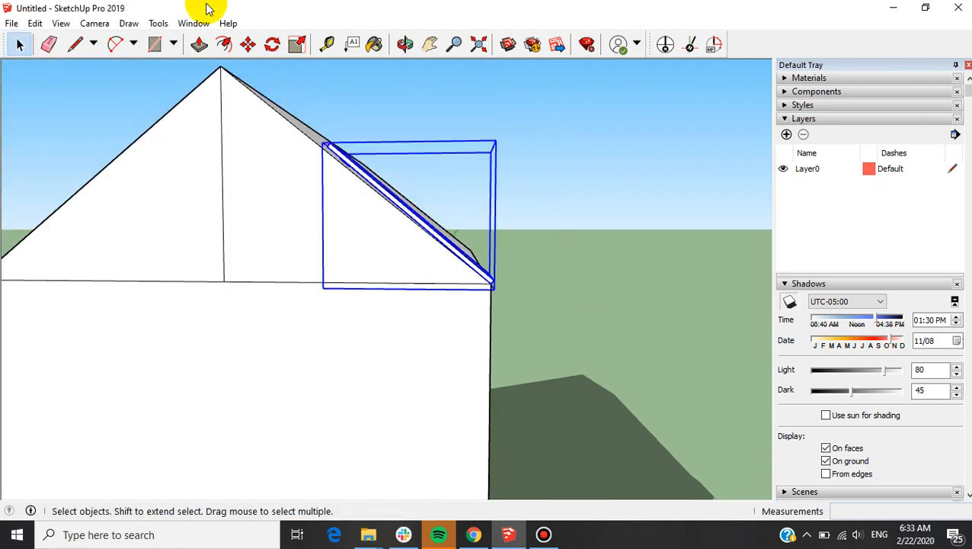
left_click(273, 47)
scroll(517, 331, "up", 5)
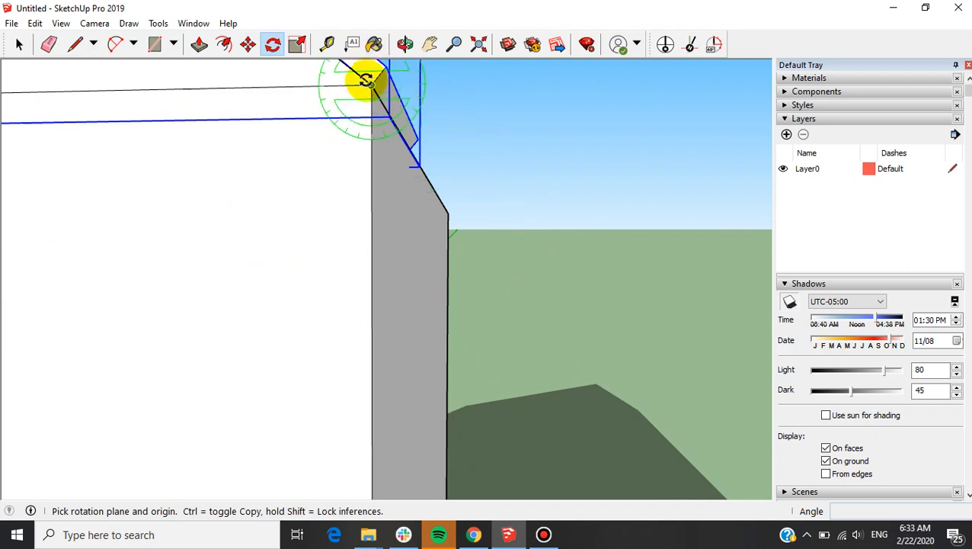
scroll(548, 390, "down", 5)
scroll(348, 172, "up", 4)
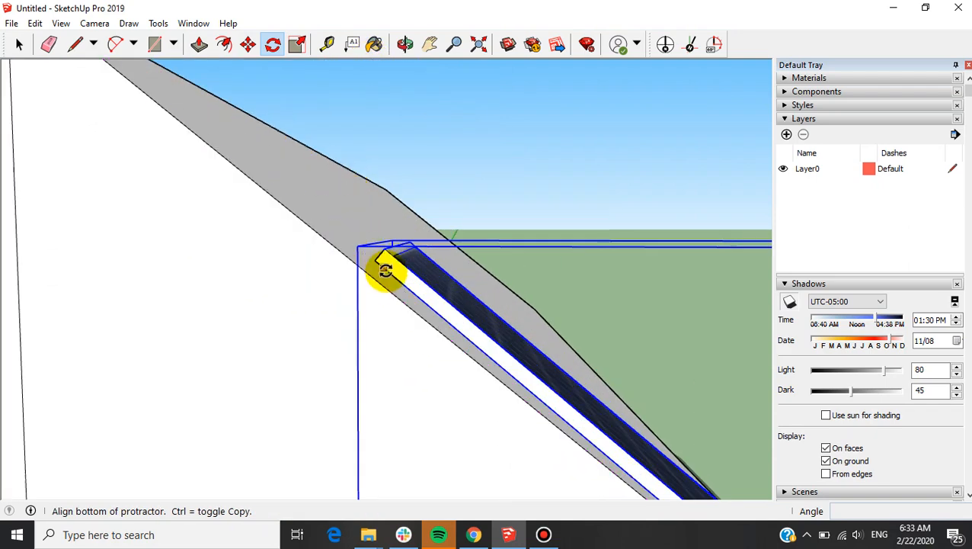
left_click(378, 260)
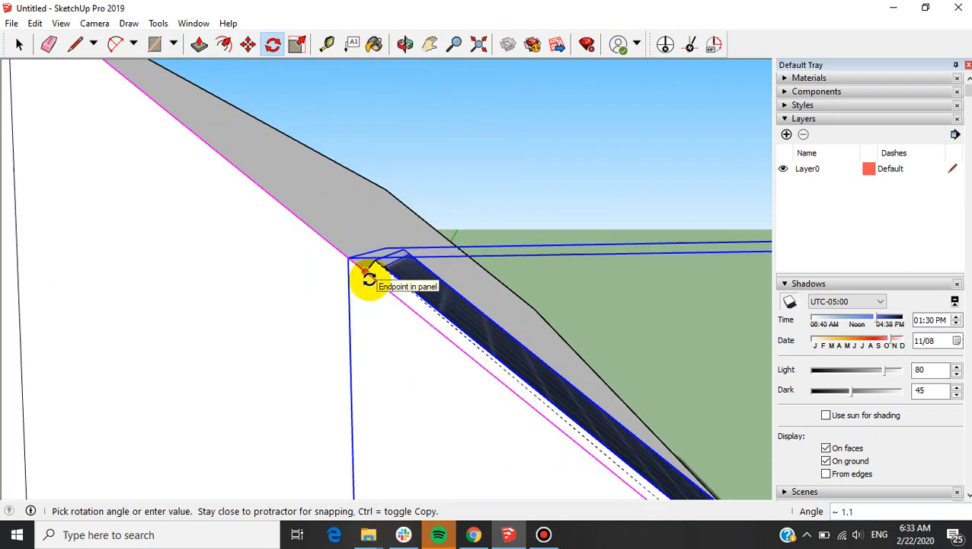
left_click(369, 276)
scroll(385, 174, "down", 5)
middle_click_drag(384, 178, 601, 149)
key("space")
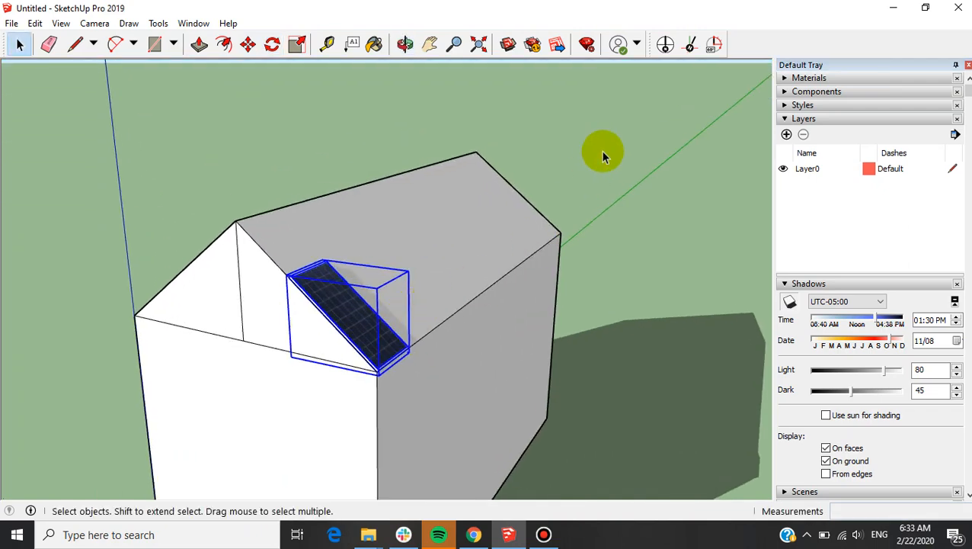
Inspect the solar panel's fit on the roof slope from the gable end and from the eave side.
scroll(256, 325, "down", 3)
scroll(391, 250, "up", 3)
scroll(545, 325, "down", 3)
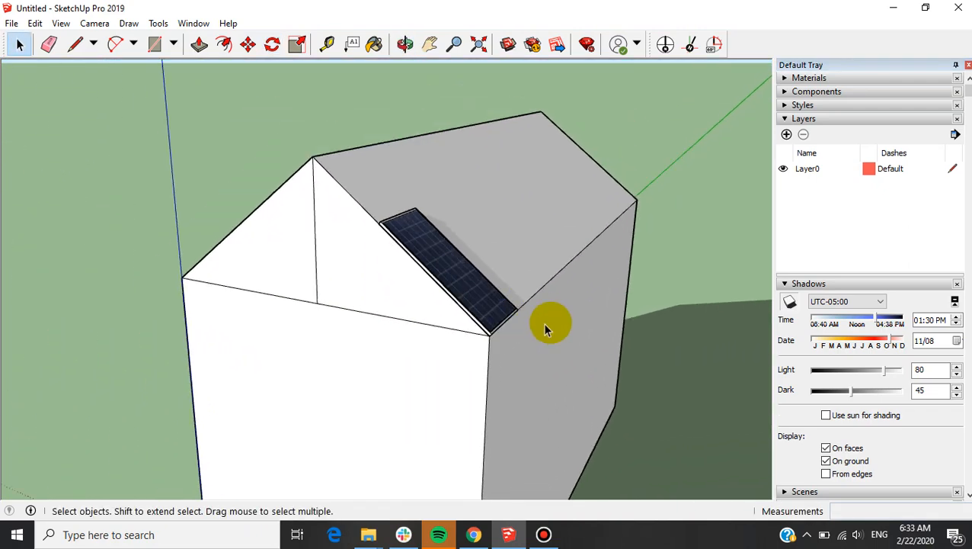
scroll(139, 230, "up", 5)
scroll(228, 243, "down", 2)
left_click(222, 219)
middle_click_drag(221, 202, 199, 139)
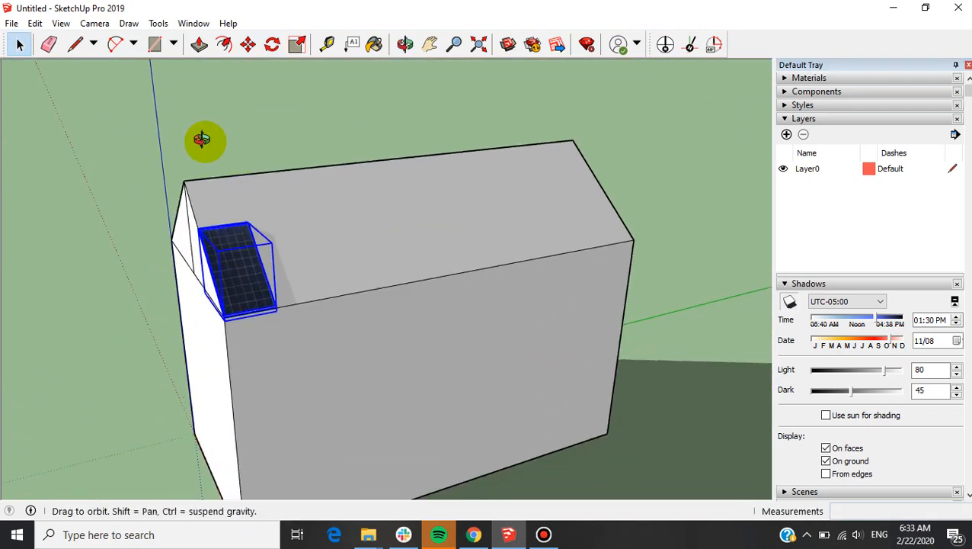
scroll(309, 152, "up", 3)
scroll(309, 153, "down", 3)
left_click(284, 150)
scroll(564, 157, "down", 3)
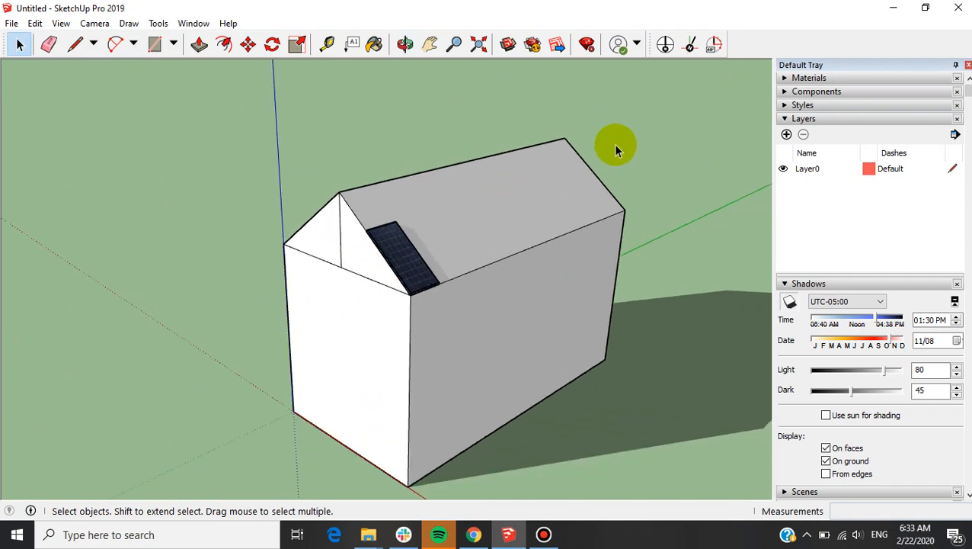
left_click(410, 259)
middle_click_drag(435, 310, 508, 248)
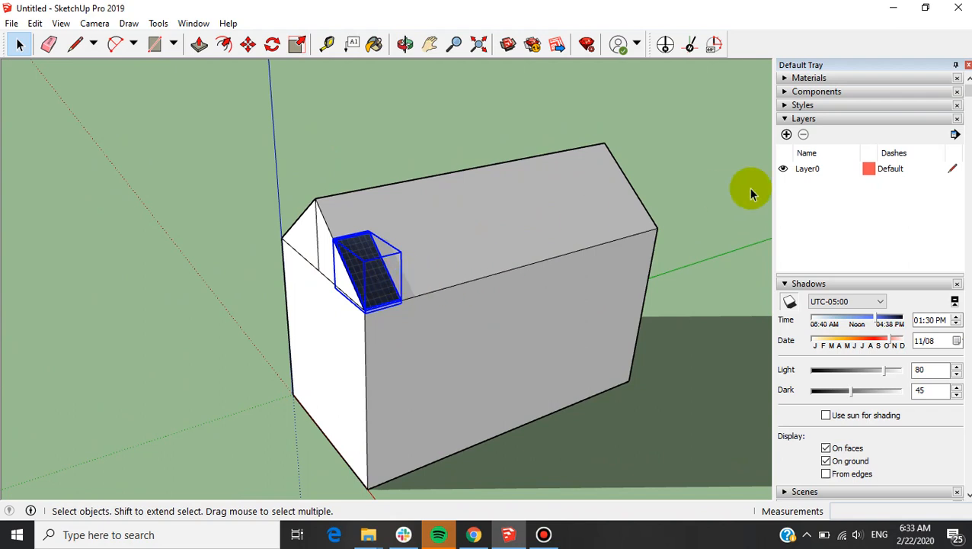
Review the solar panel's placement against the gable edge and the free roof area beside it.
scroll(392, 303, "up", 2)
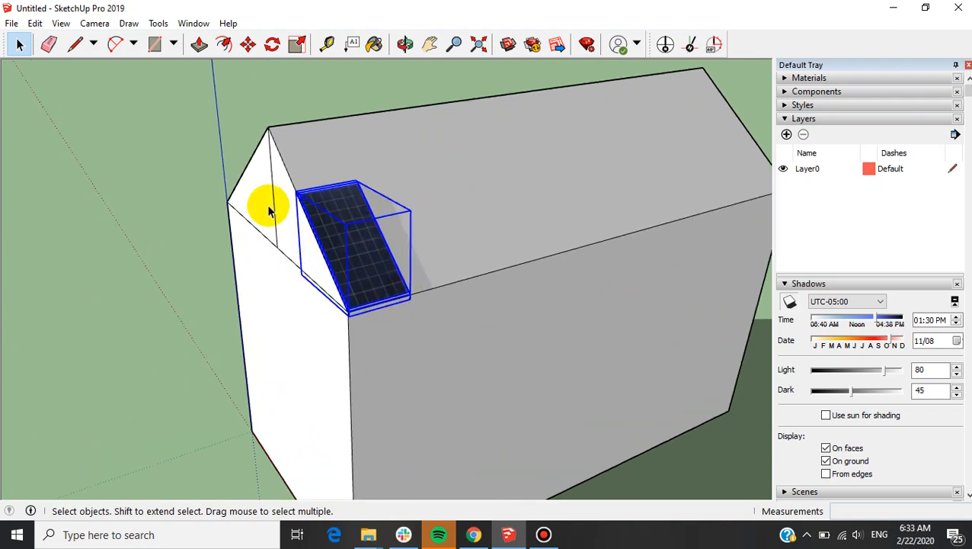
left_click(115, 199)
middle_click_drag(480, 259, 408, 260)
scroll(258, 261, "down", 4)
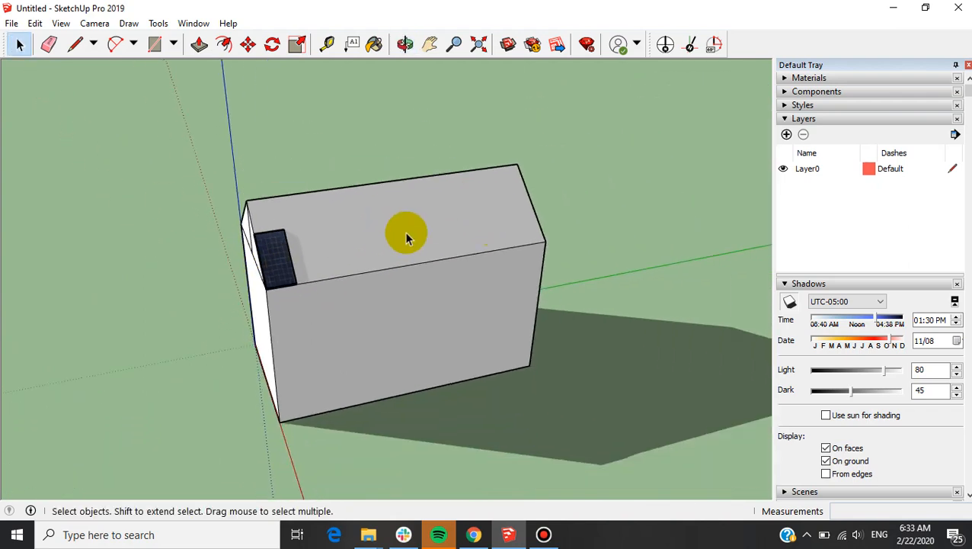
scroll(191, 234, "up", 3)
scroll(358, 259, "up", 3)
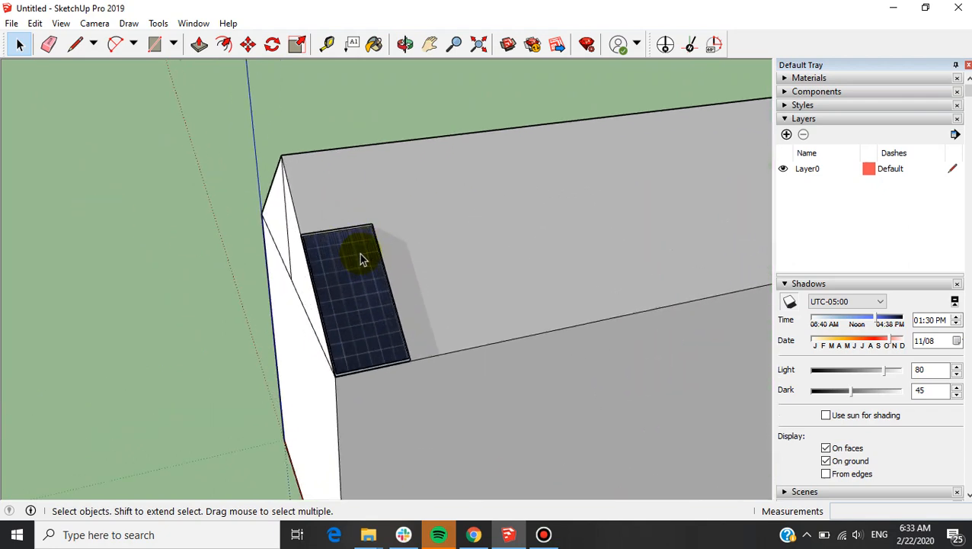
left_click(362, 260)
scroll(409, 295, "down", 4)
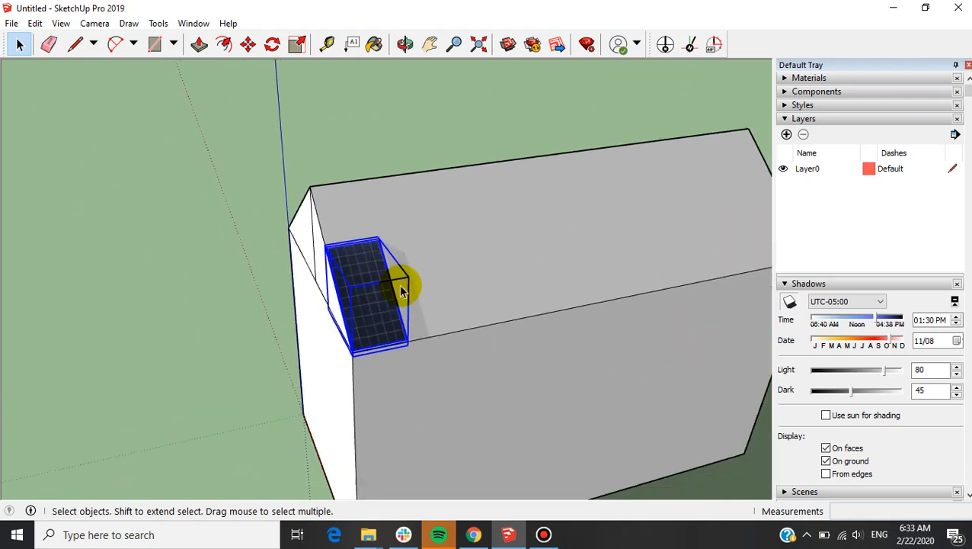
left_click(393, 163)
scroll(358, 292, "up", 3)
scroll(335, 297, "up", 2)
scroll(417, 272, "down", 4)
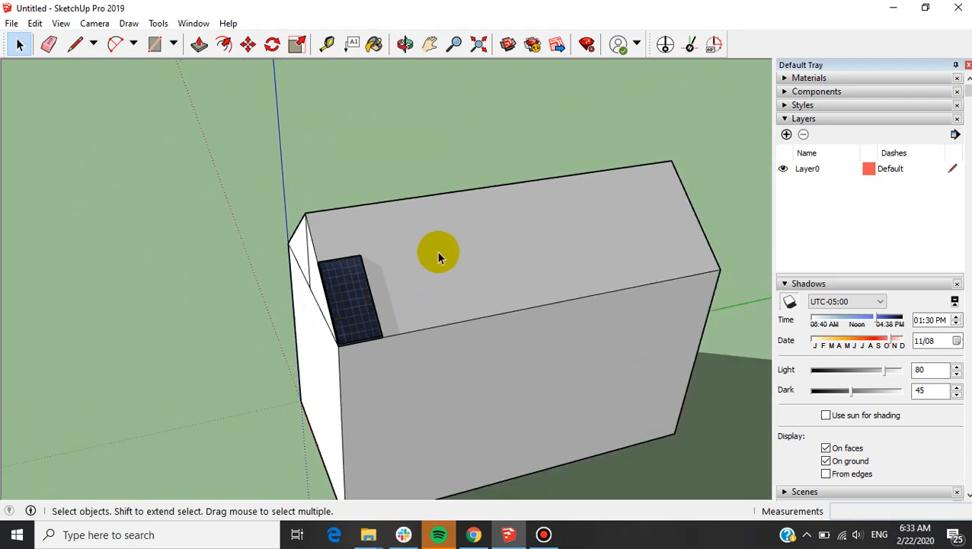
Select the solar panel at the gable corner of the roof slope.
scroll(350, 283, "up", 4)
scroll(358, 274, "up", 1)
left_click(369, 271)
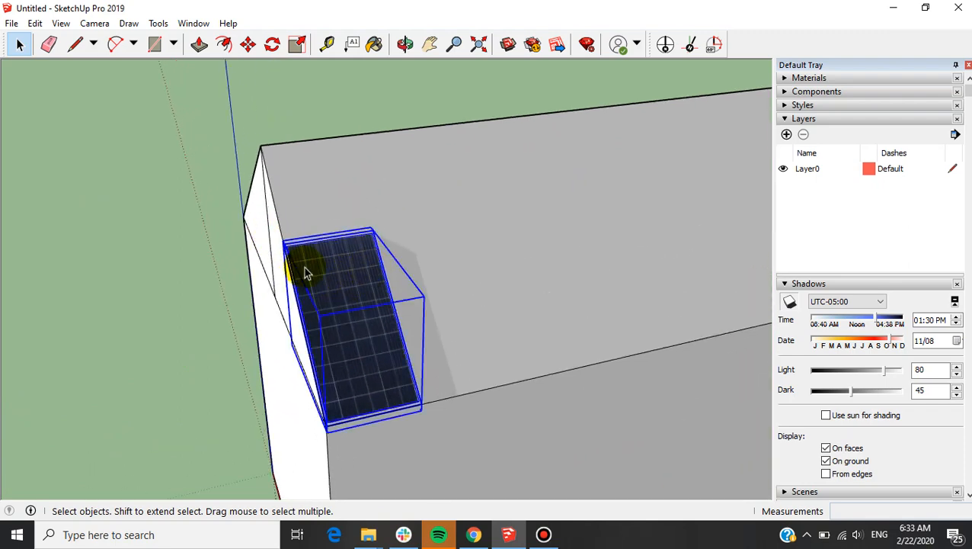
scroll(304, 273, "up", 3)
scroll(304, 273, "up", 1)
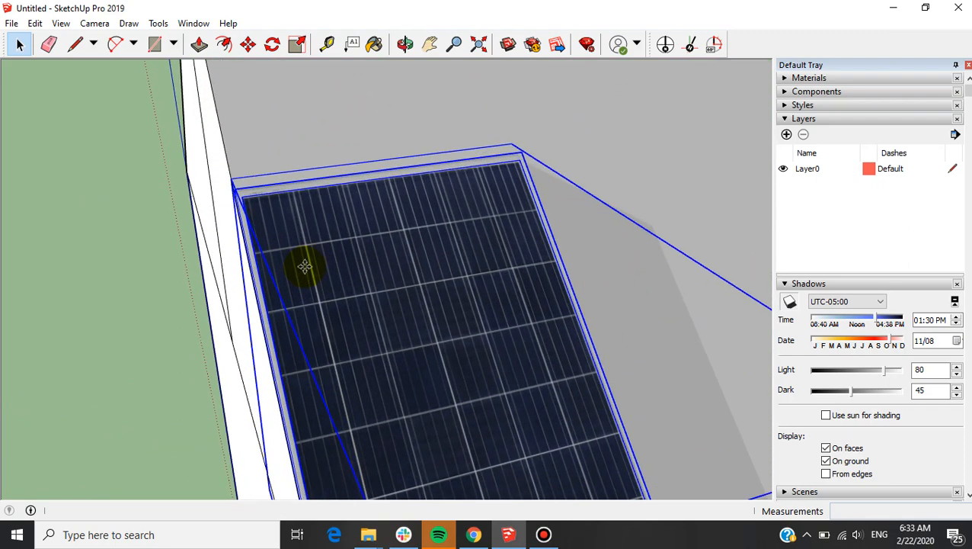
key("m")
scroll(244, 183, "up", 4)
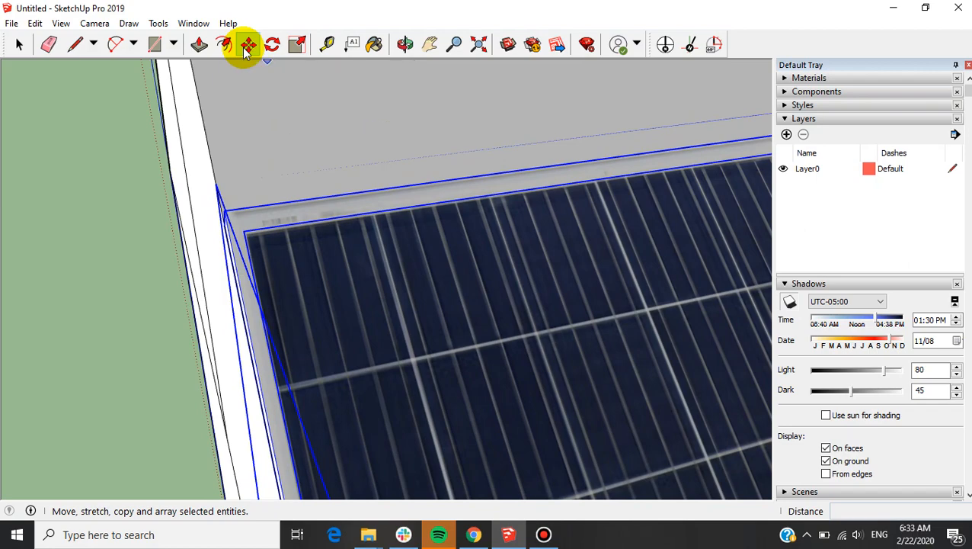
scroll(330, 234, "down", 5)
middle_click_drag(330, 234, 282, 254)
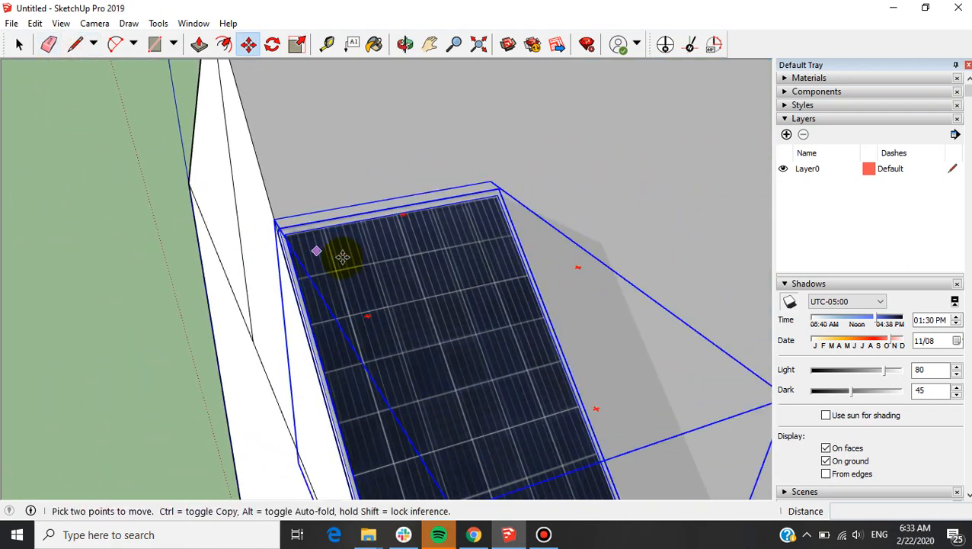
left_click(19, 44)
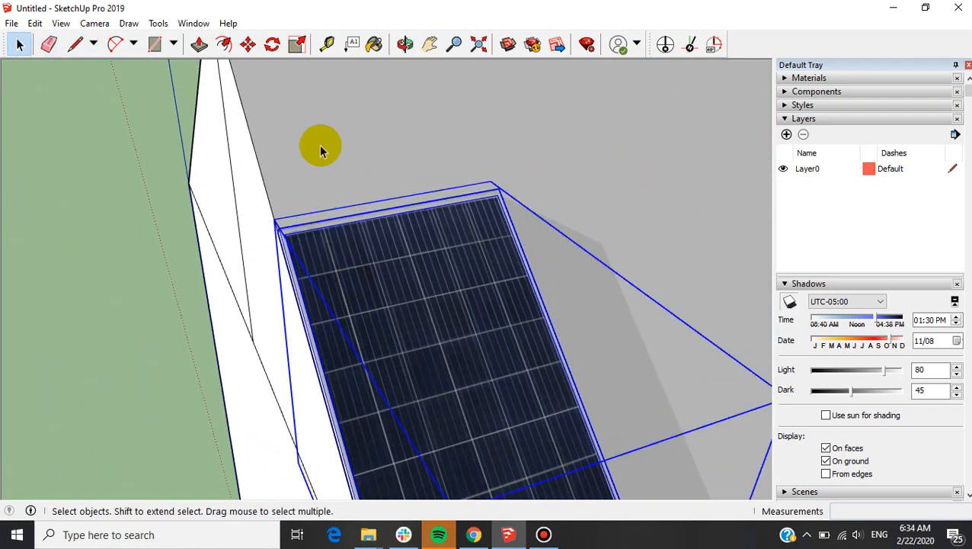
Copy the solar panel 984 mm along the green axis, from its upper gable-side corner to its opposite upper corner.
left_click(247, 44)
scroll(273, 260, "up", 5)
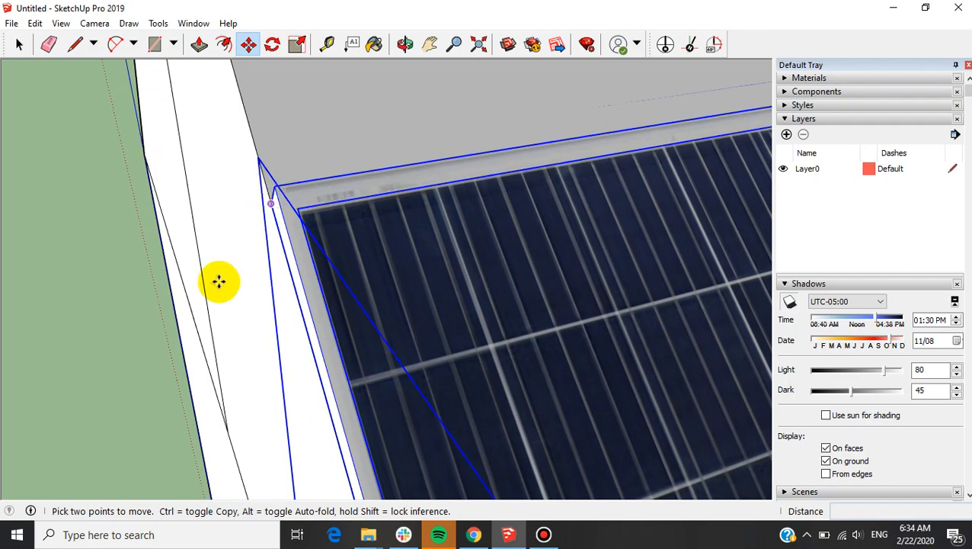
scroll(209, 309, "down", 3)
scroll(230, 278, "up", 2)
scroll(233, 243, "up", 1)
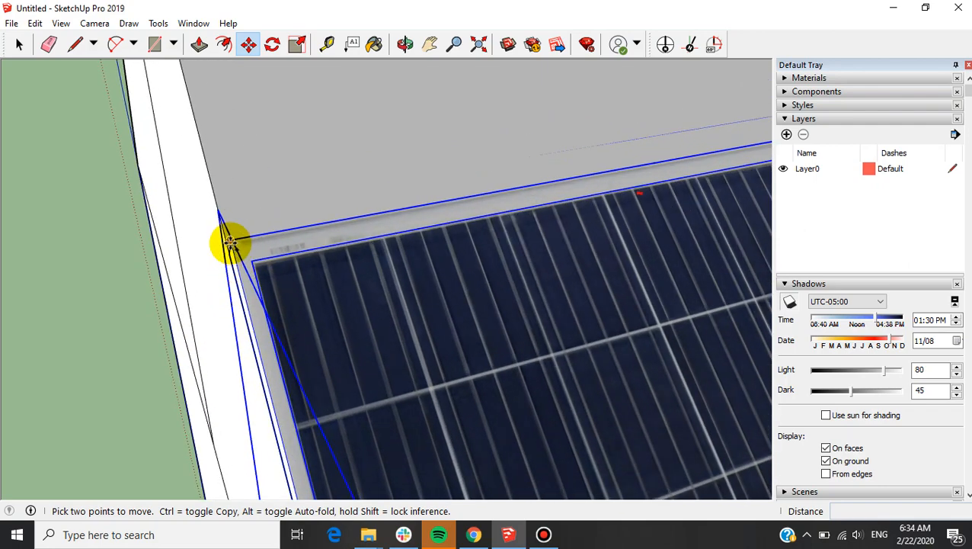
left_click(230, 242)
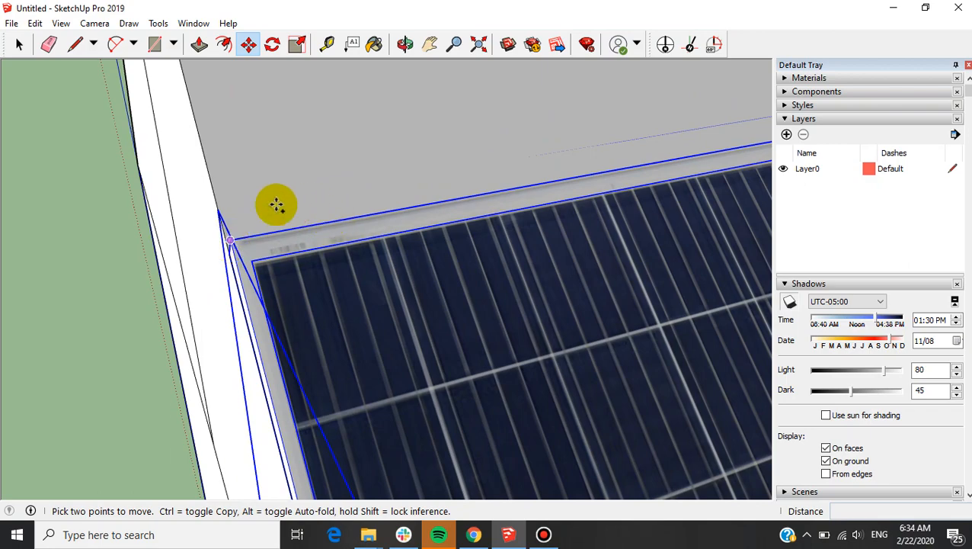
scroll(190, 204, "down", 5)
scroll(204, 201, "down", 1)
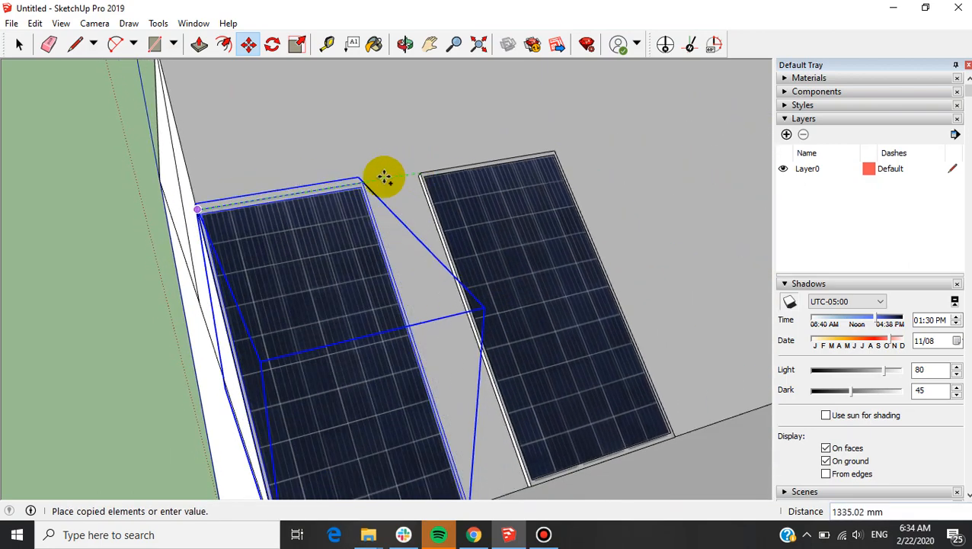
scroll(369, 182, "up", 1)
scroll(369, 182, "up", 3)
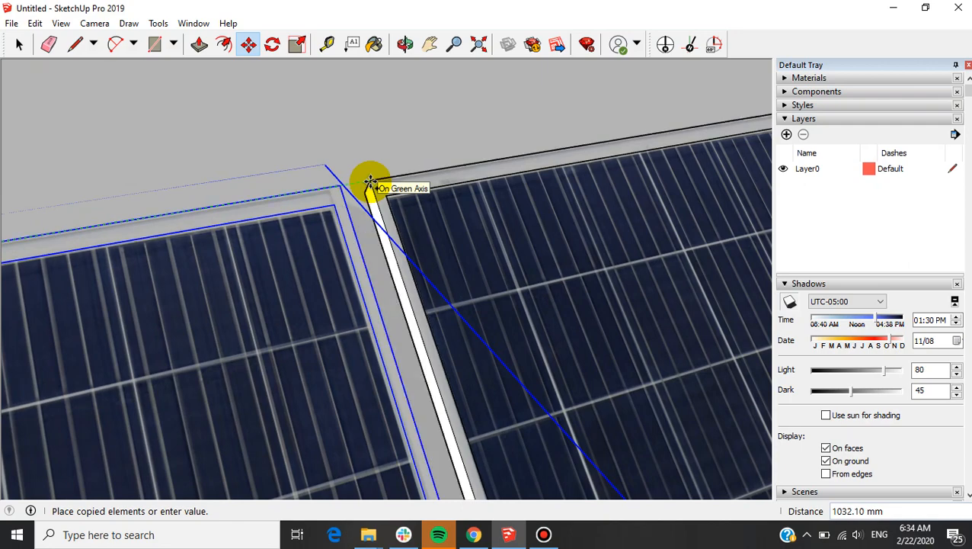
scroll(370, 183, "down", 4)
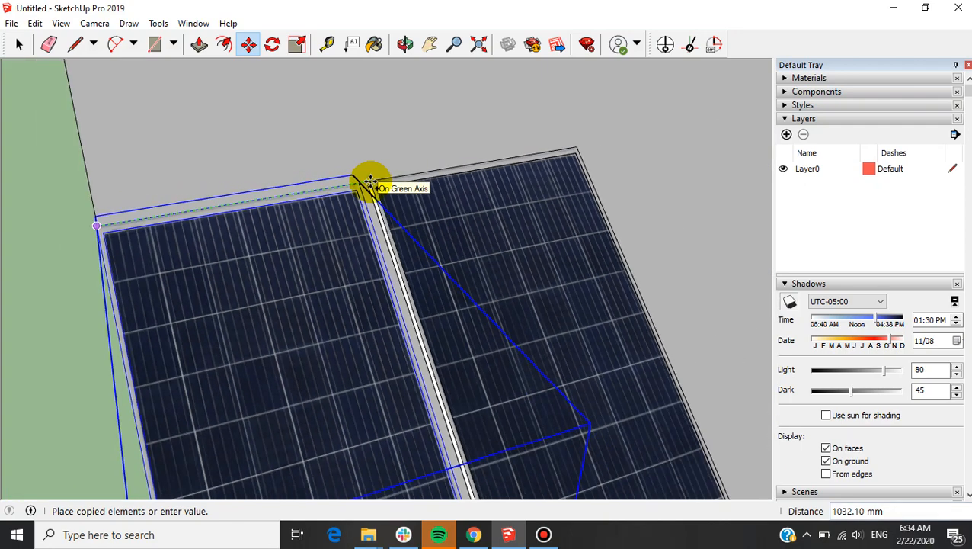
scroll(375, 181, "up", 6)
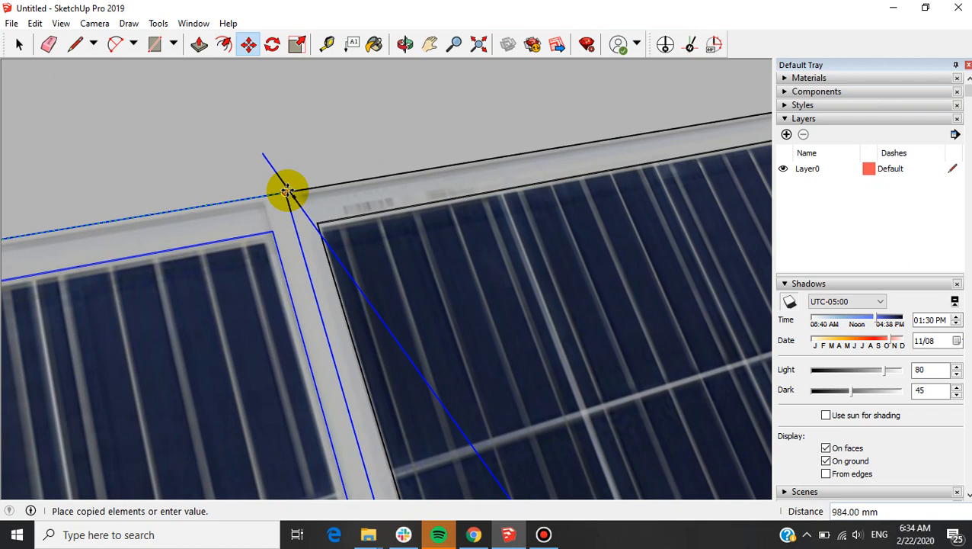
left_click(287, 190)
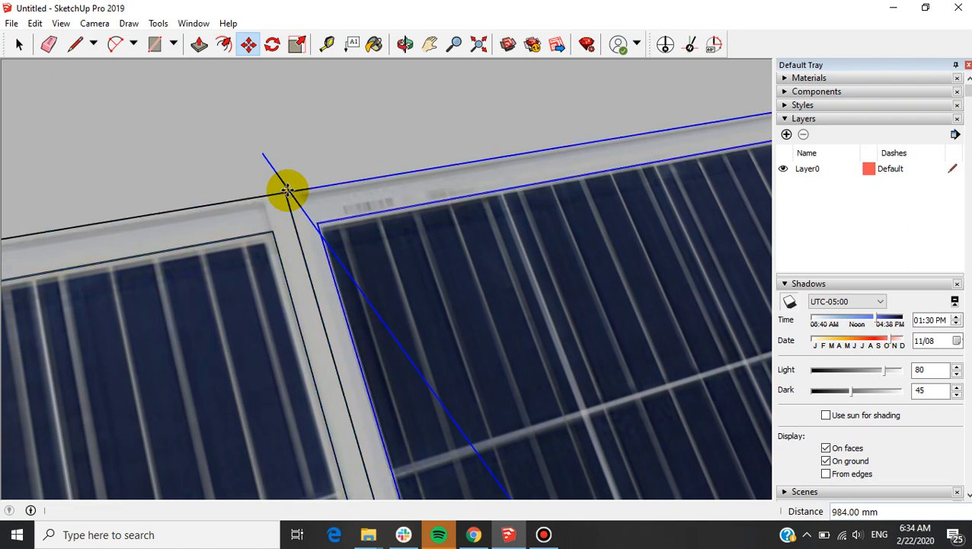
Move the copied solar panel 10 mm along the green axis away from the first panel and deselect it.
scroll(364, 174, "down", 8)
scroll(380, 206, "up", 6)
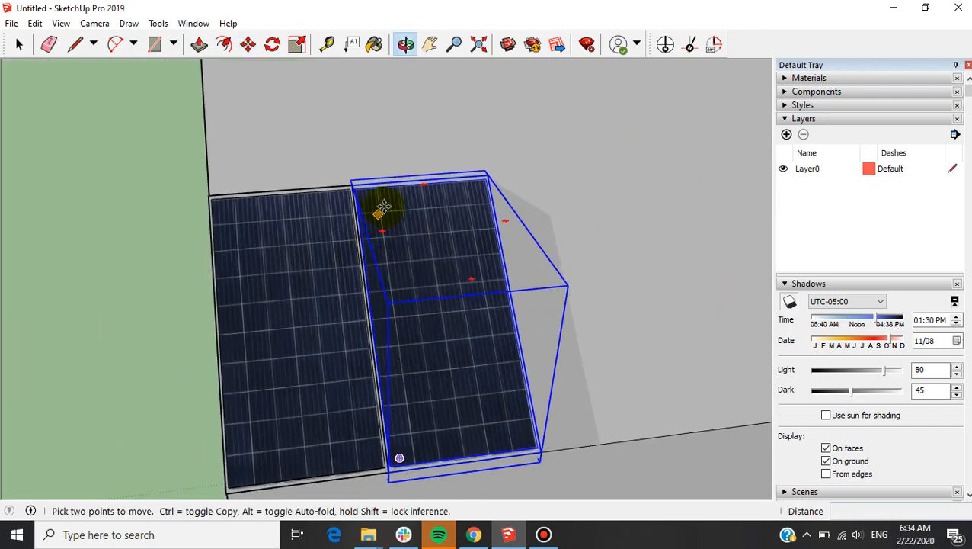
key("space")
scroll(330, 195, "up", 6)
scroll(320, 176, "up", 3)
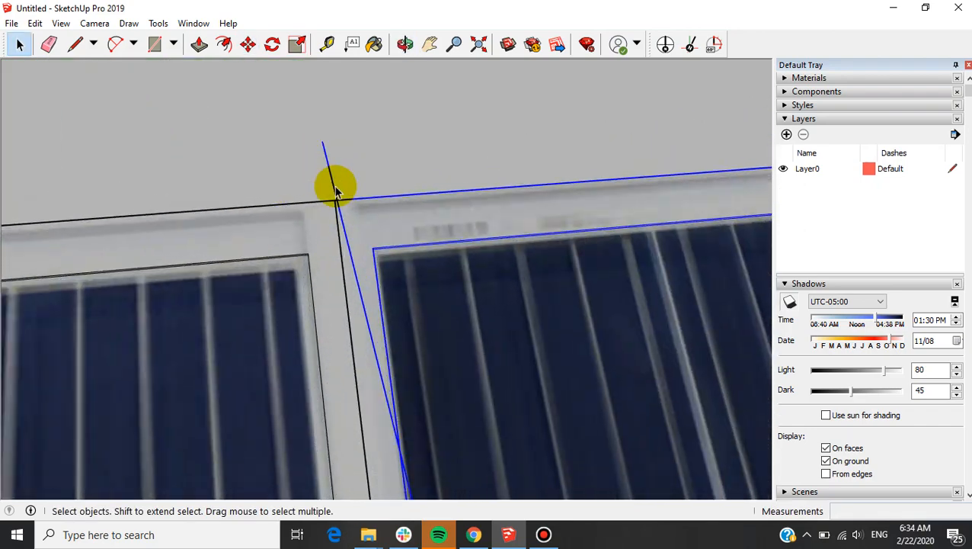
key("m")
left_click(371, 201)
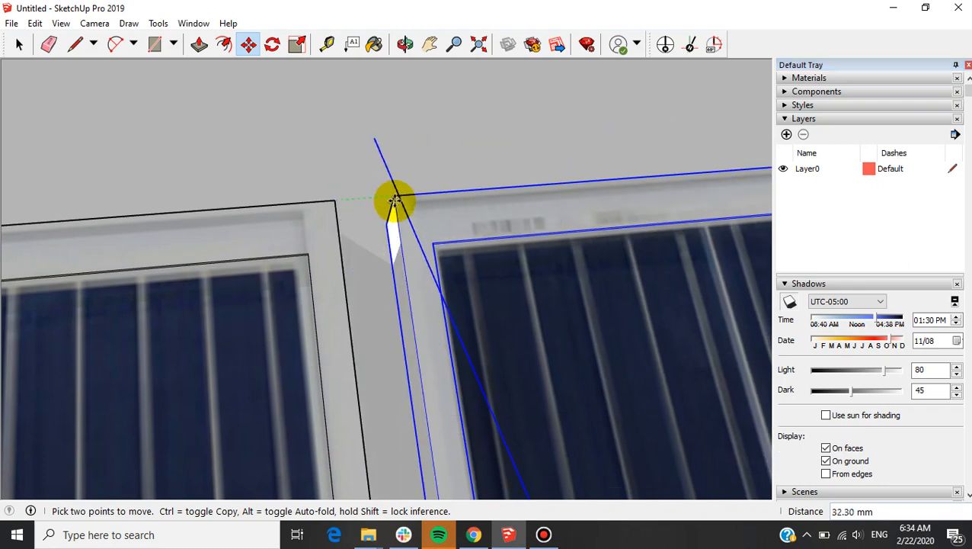
key("Escape")
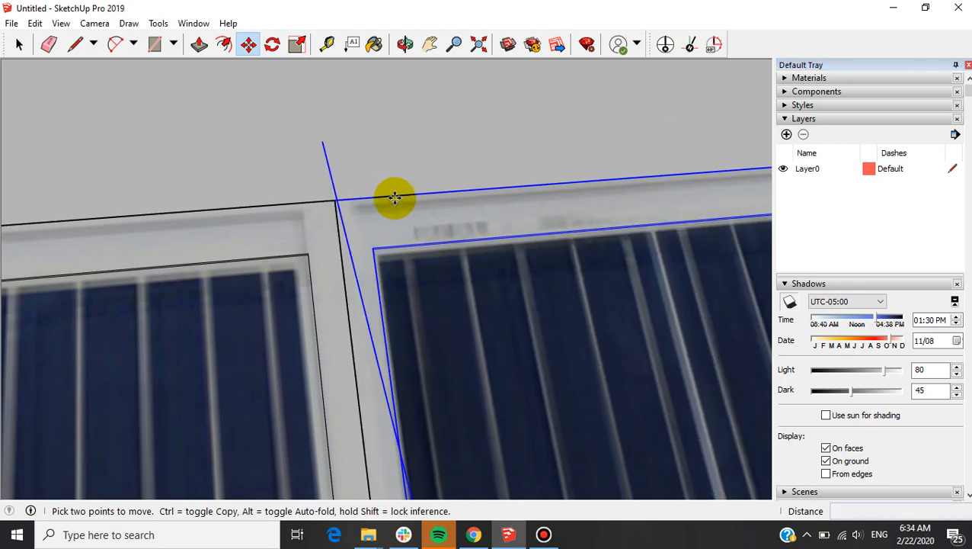
left_click(336, 201)
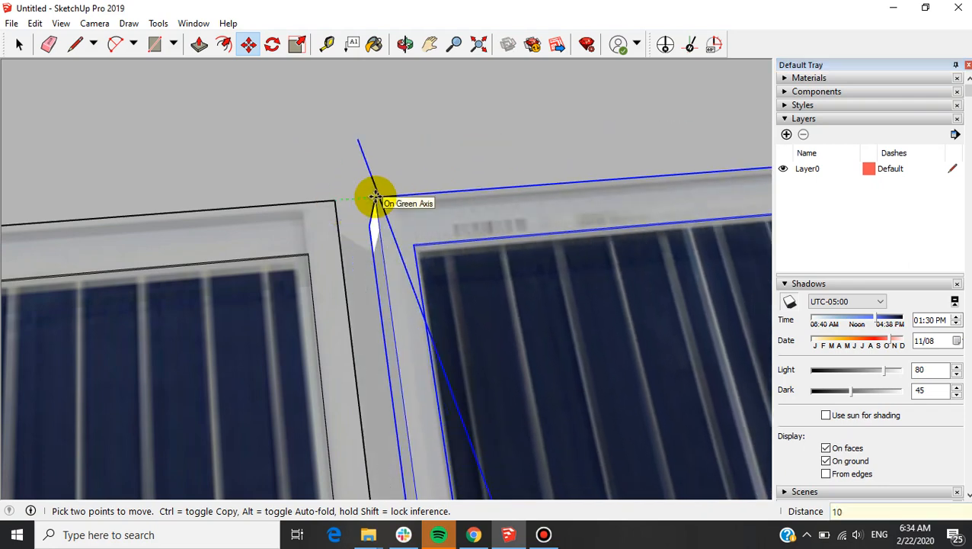
key("Return")
key("space")
left_click(373, 146)
scroll(373, 146, "down", 10)
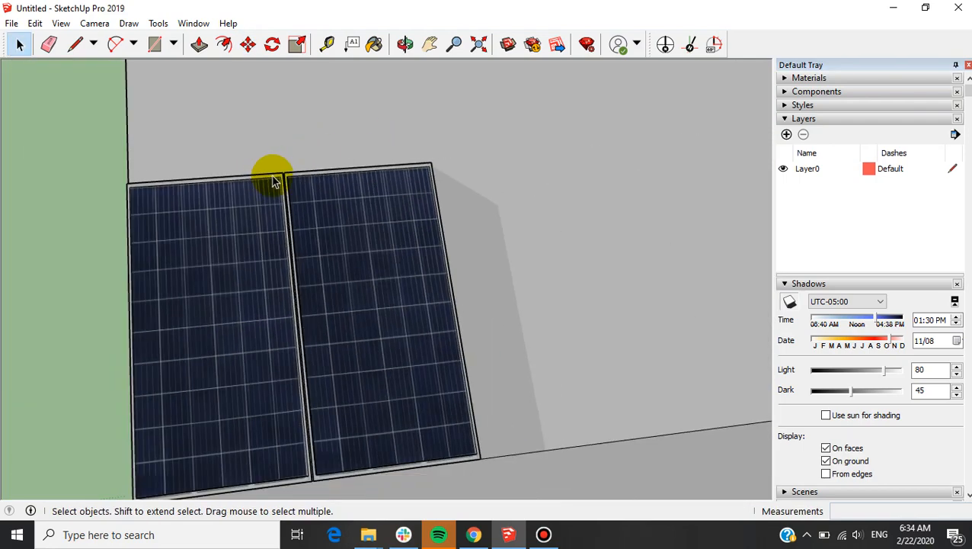
scroll(274, 181, "down", 3)
scroll(340, 240, "down", 3)
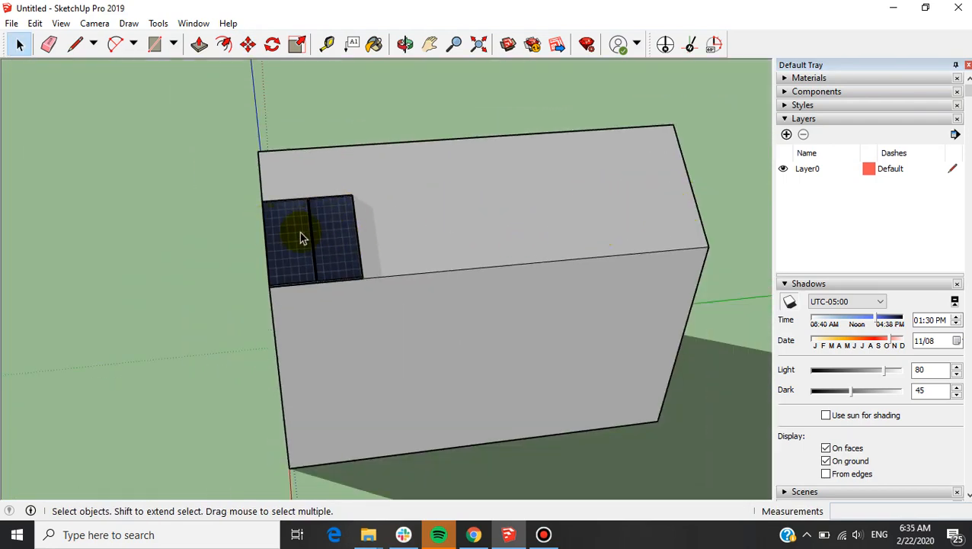
Copy the second solar panel 994 mm along the green axis, from the first panel's upper inner corner to the second panel's far upper corner.
scroll(202, 267, "up", 3)
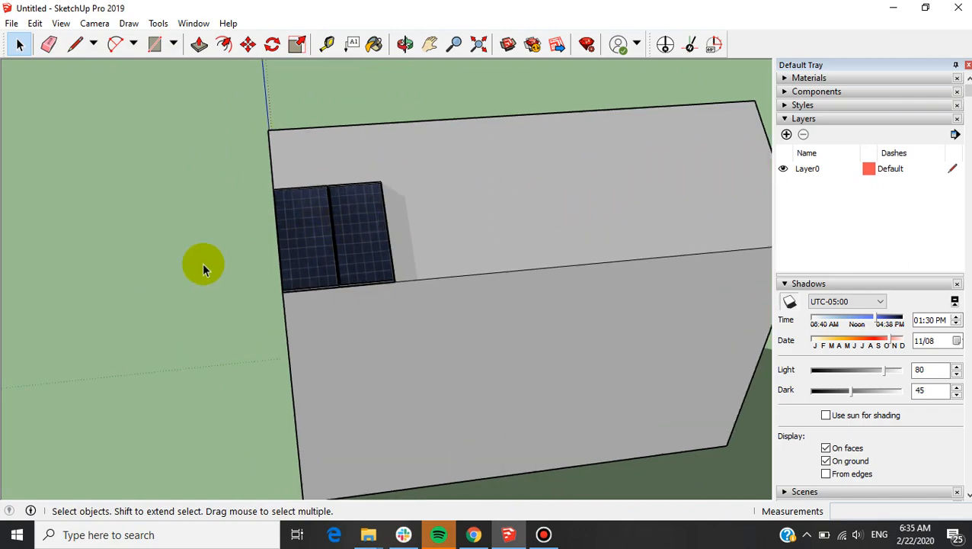
scroll(568, 182, "up", 5)
scroll(528, 113, "down", 2)
scroll(373, 210, "up", 4)
left_click(373, 210)
scroll(457, 198, "down", 4)
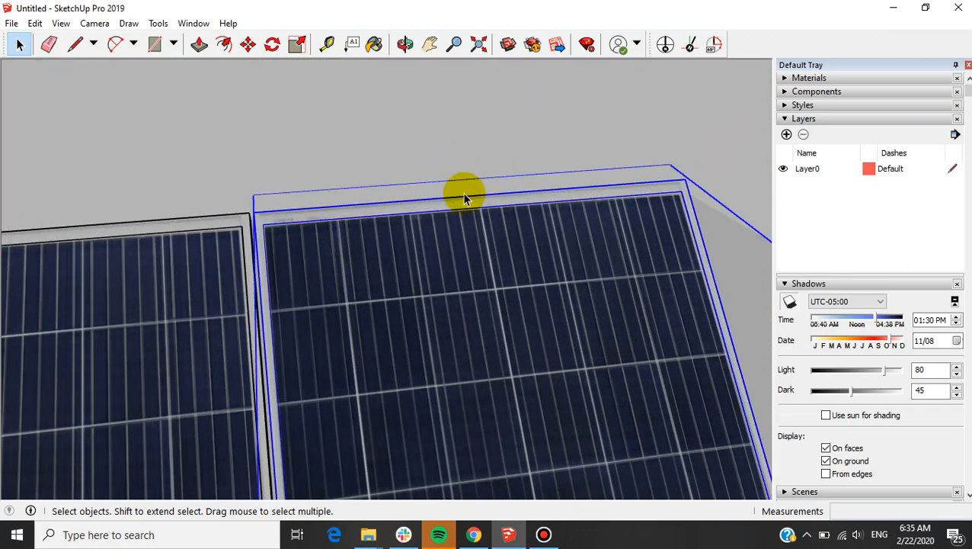
scroll(348, 213, "up", 5)
scroll(348, 241, "up", 3)
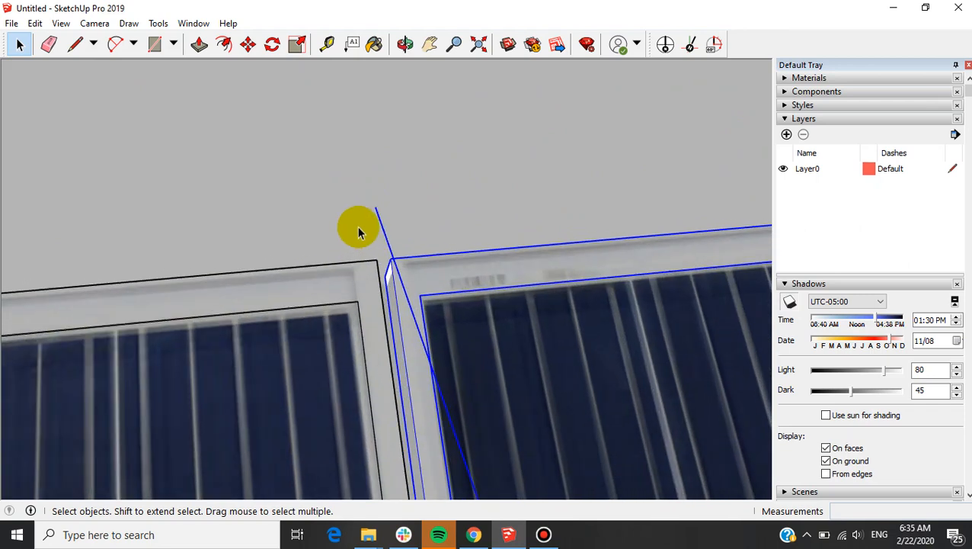
scroll(360, 228, "down", 3)
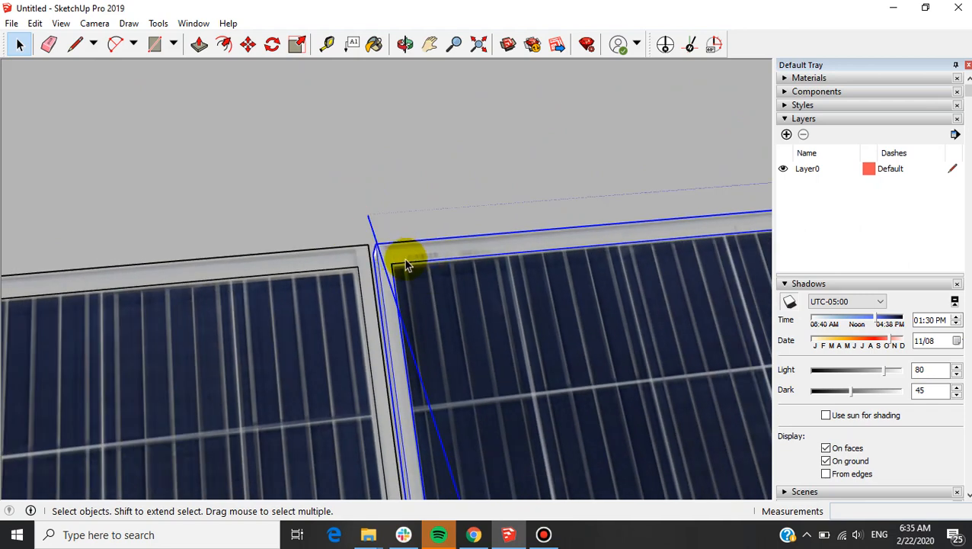
key("m")
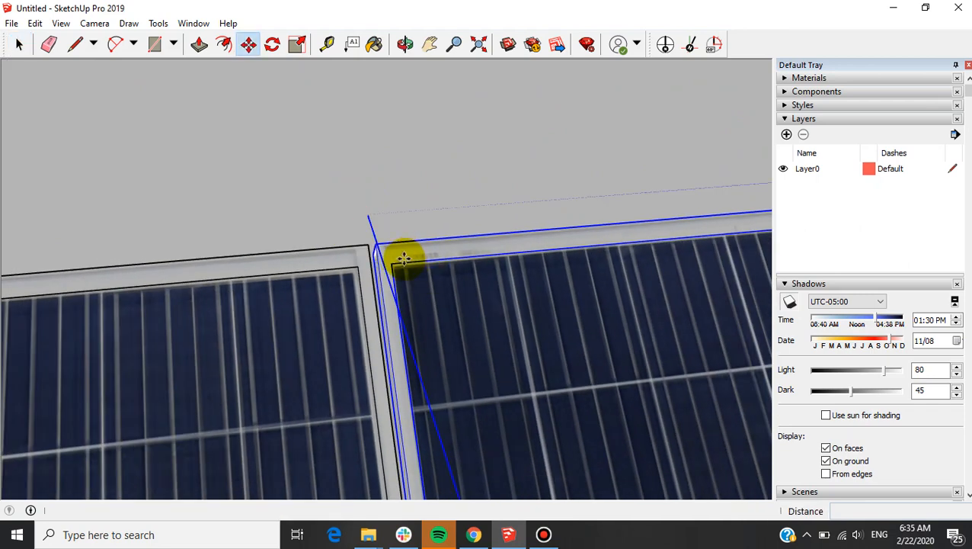
scroll(404, 261, "up", 2)
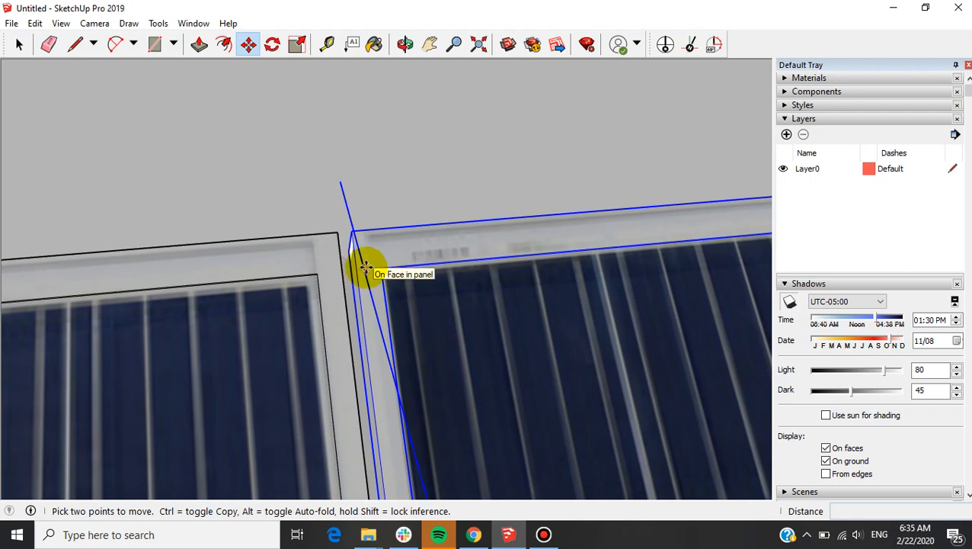
key("ctrl")
left_click(339, 231)
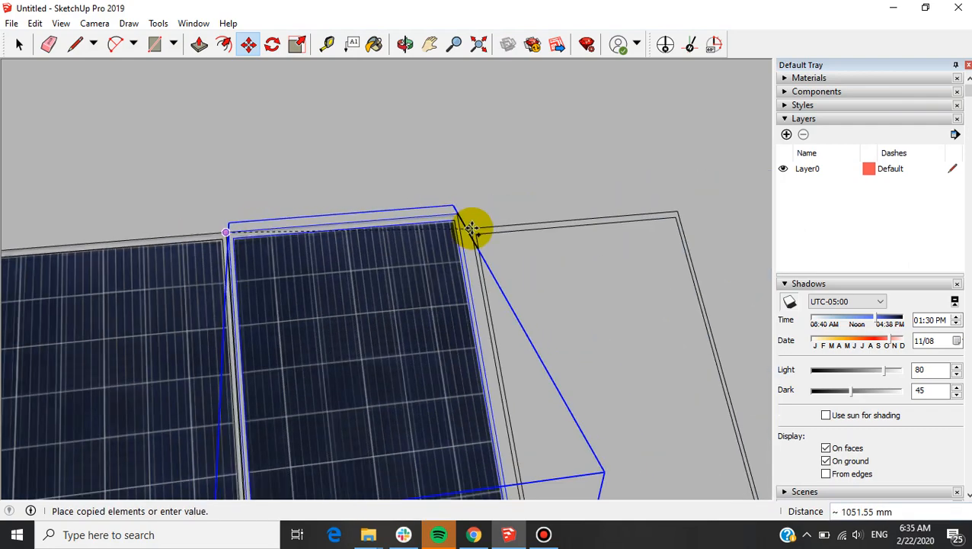
scroll(427, 192, "up", 3)
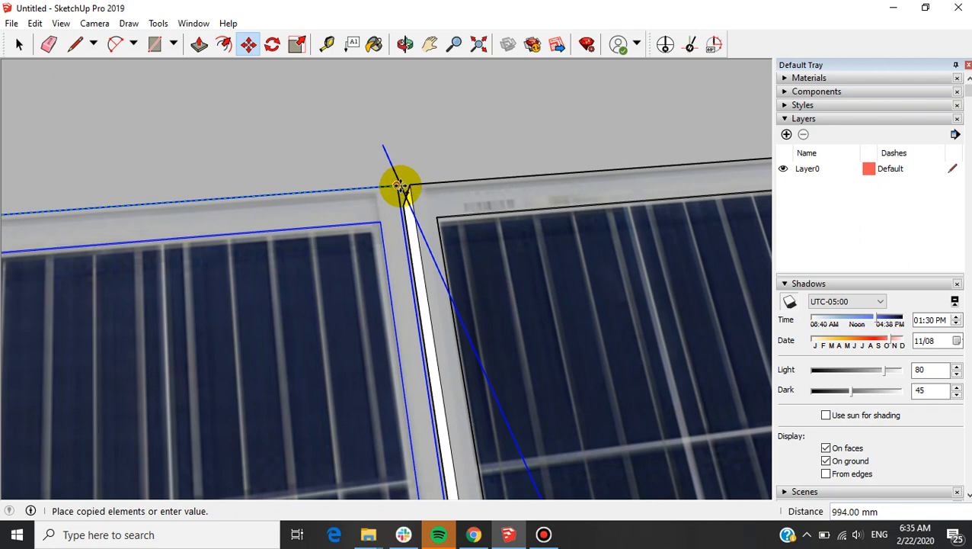
left_click(398, 186)
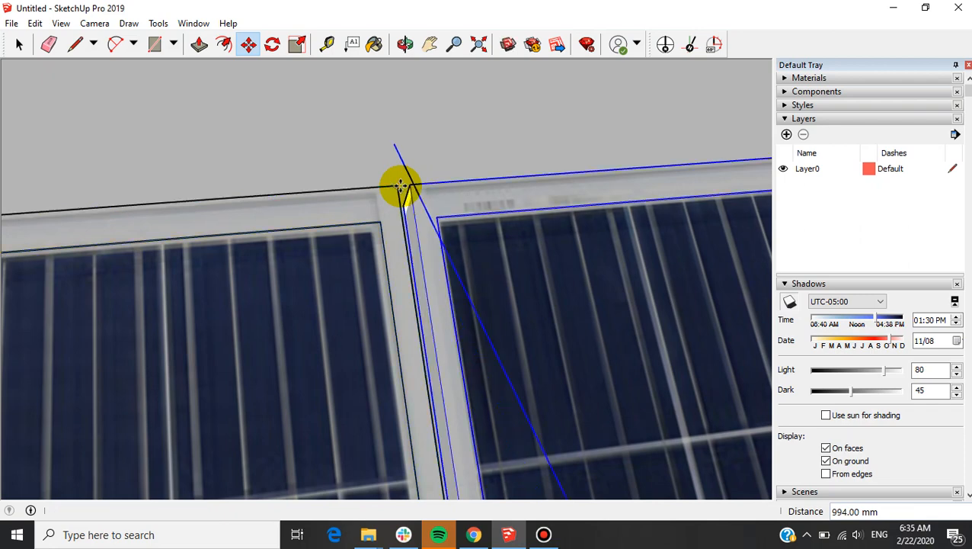
Enter 6 as the distance for the third solar panel, and undo its copy.
scroll(399, 185, "down", 6)
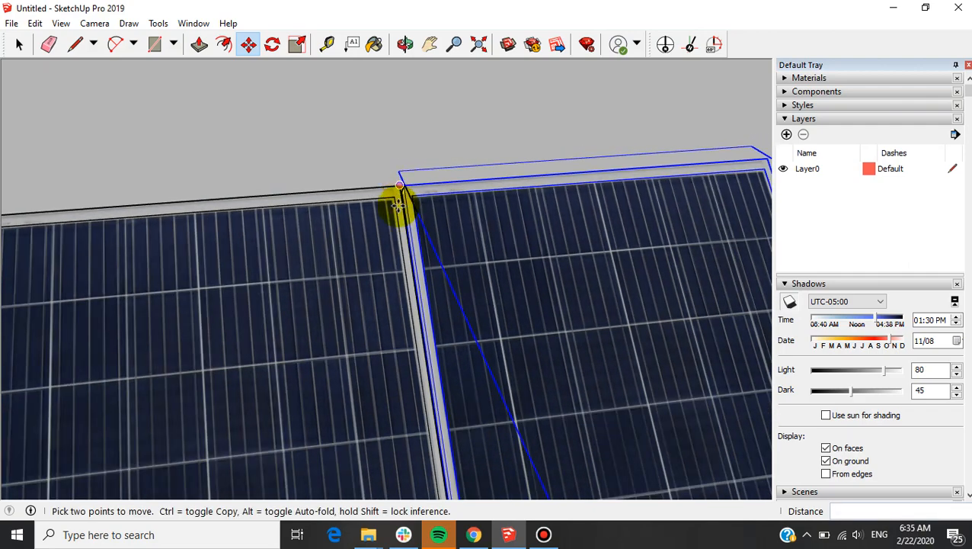
scroll(396, 222, "down", 5)
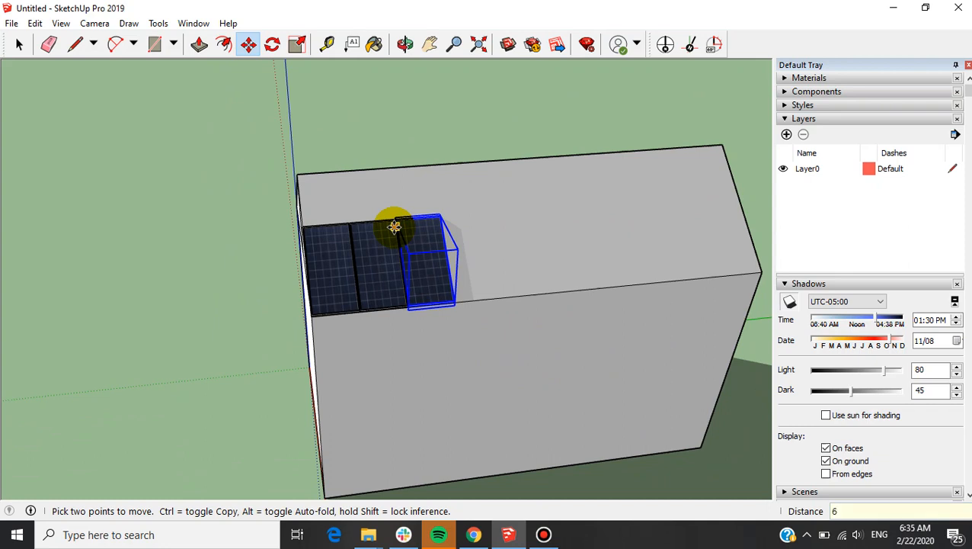
key("ctrl+z")
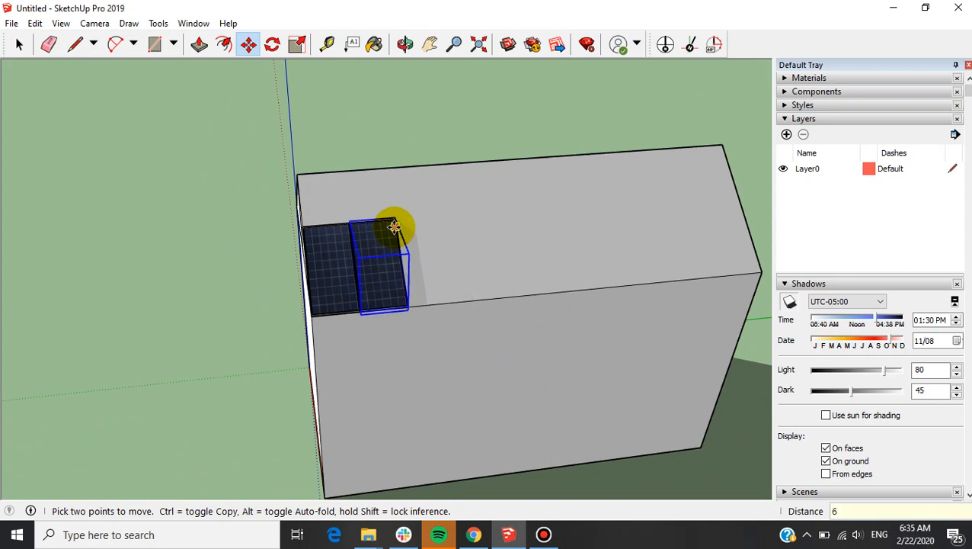
Copy the second solar panel along the row, from the first panel's upper inner corner to the second panel's far upper corner.
scroll(391, 231, "up", 10)
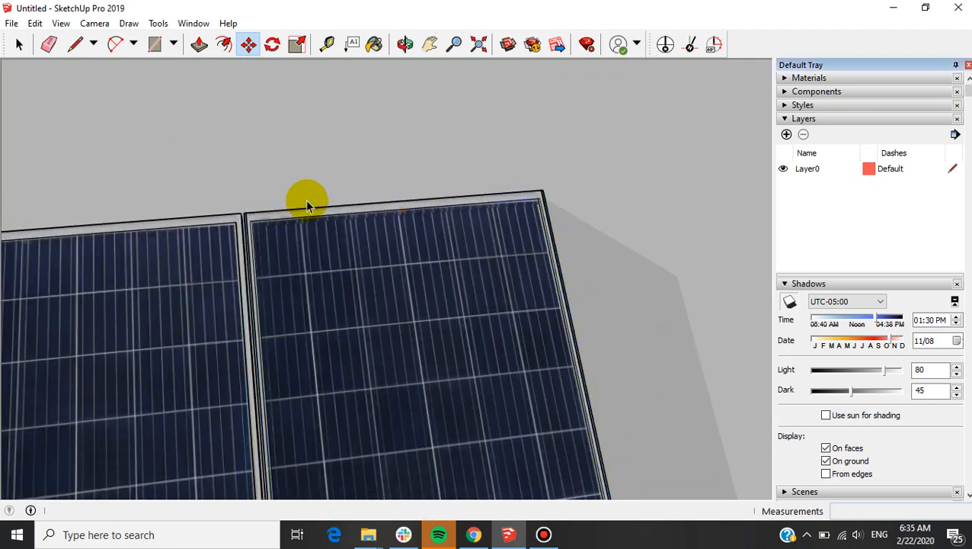
key("space")
left_click(306, 204)
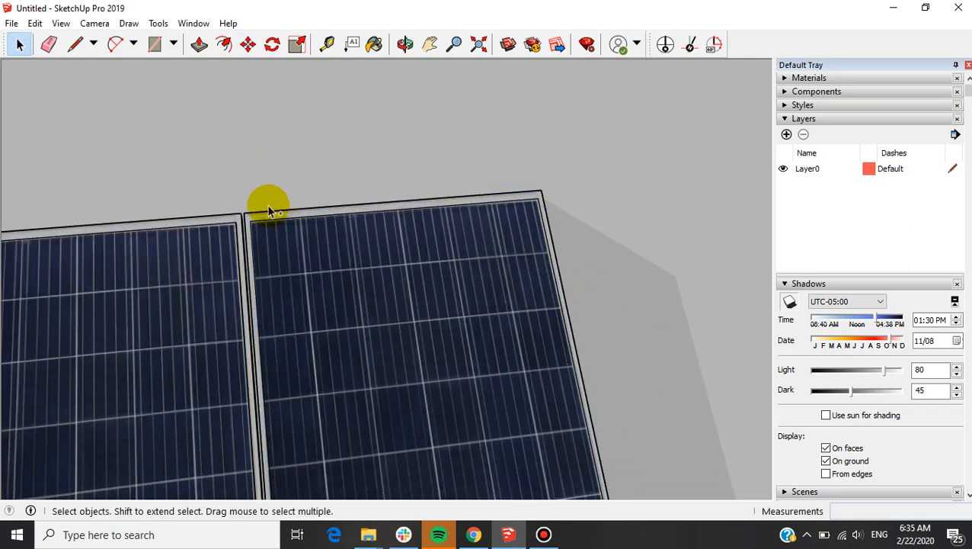
left_click(276, 249)
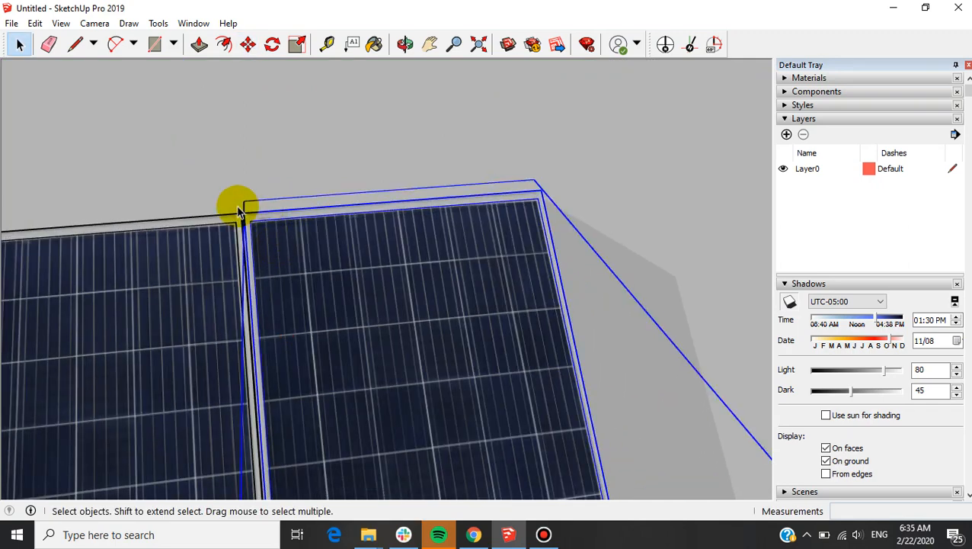
scroll(235, 213, "up", 3)
key("m")
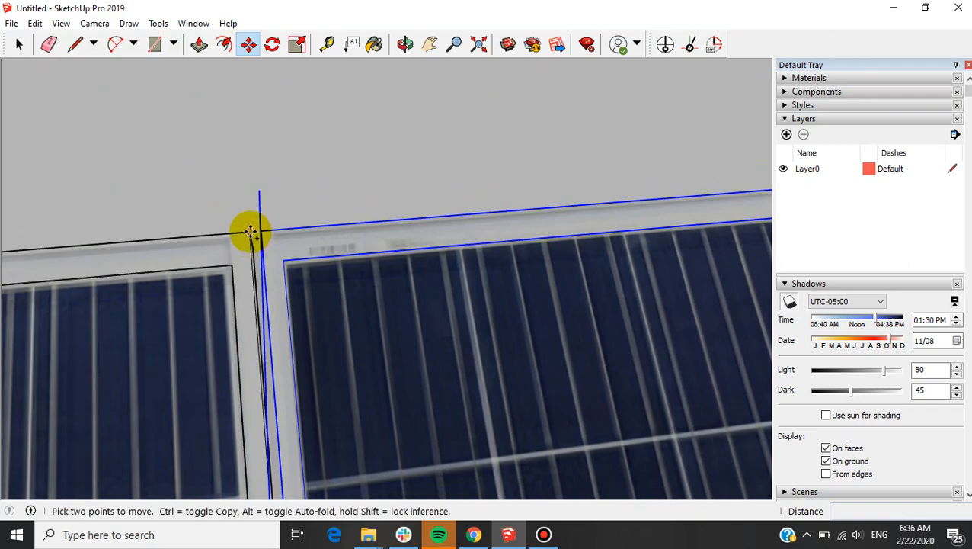
left_click(251, 230)
key("ctrl")
scroll(164, 206, "down", 2)
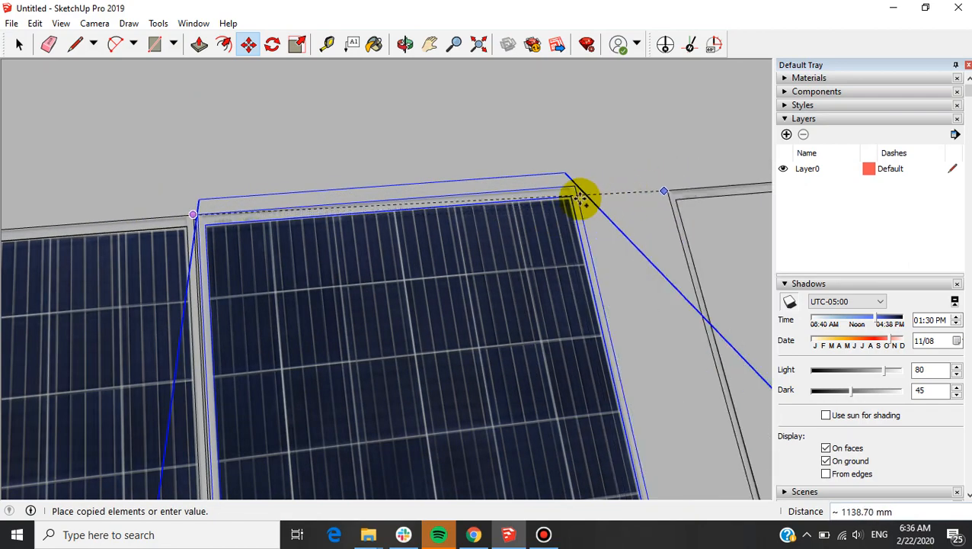
left_click(576, 185)
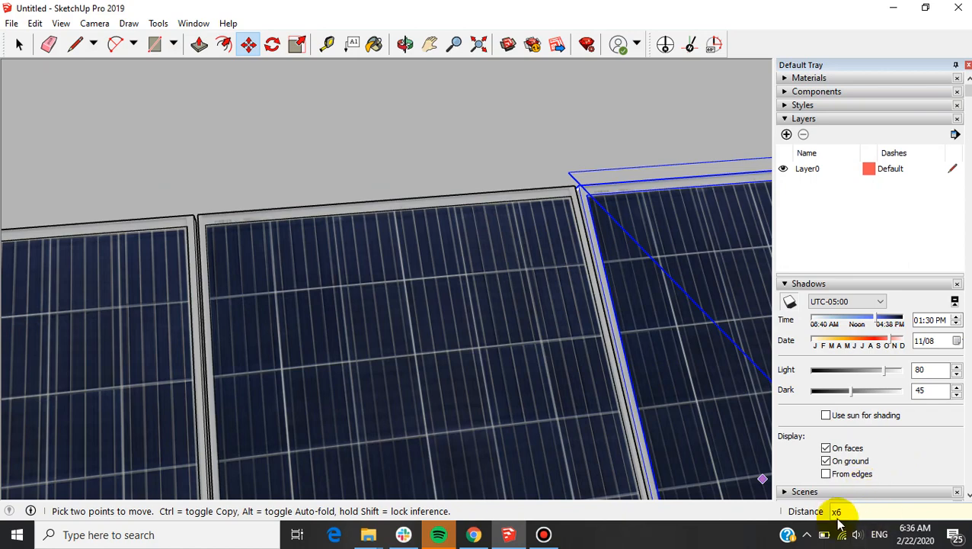
scroll(312, 249, "down", 8)
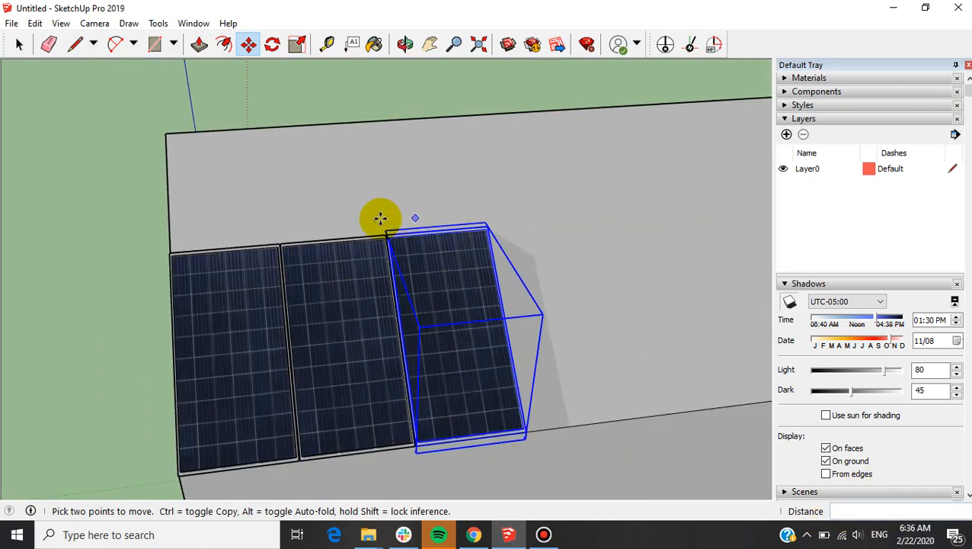
Copy the third solar panel 994 mm along the row from the second panel's upper corner and repeat it as x6 copies.
scroll(381, 248, "up", 6)
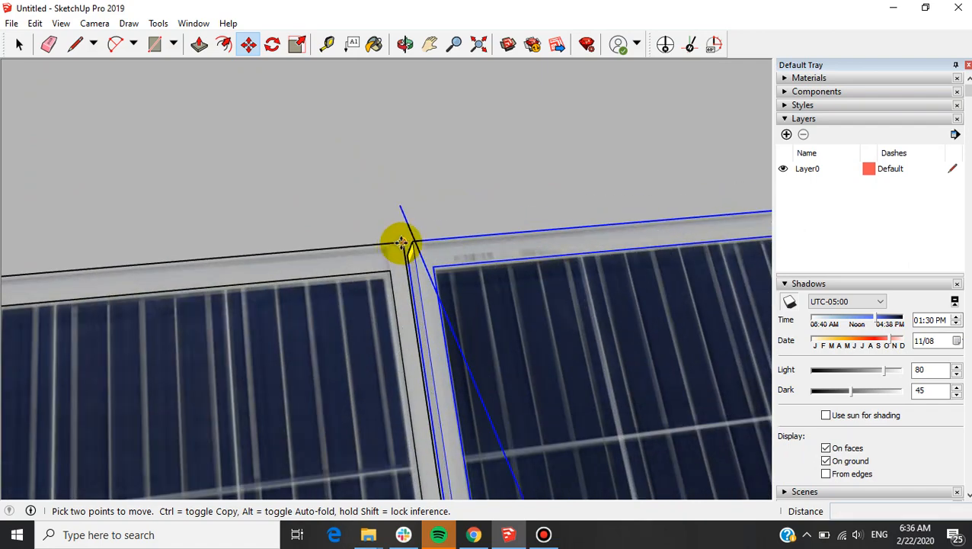
left_click(402, 242)
key("ctrl")
scroll(224, 224, "down", 6)
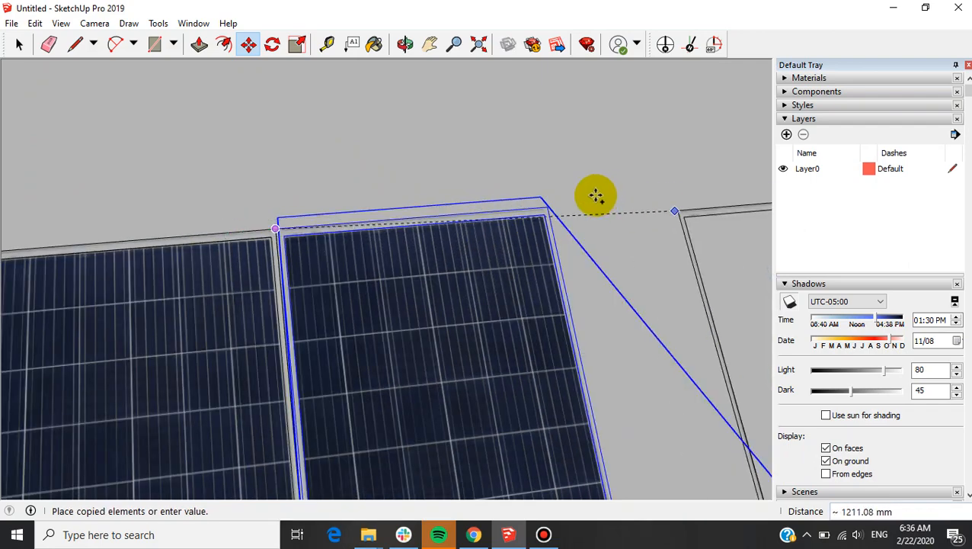
scroll(564, 210, "up", 3)
left_click(490, 218)
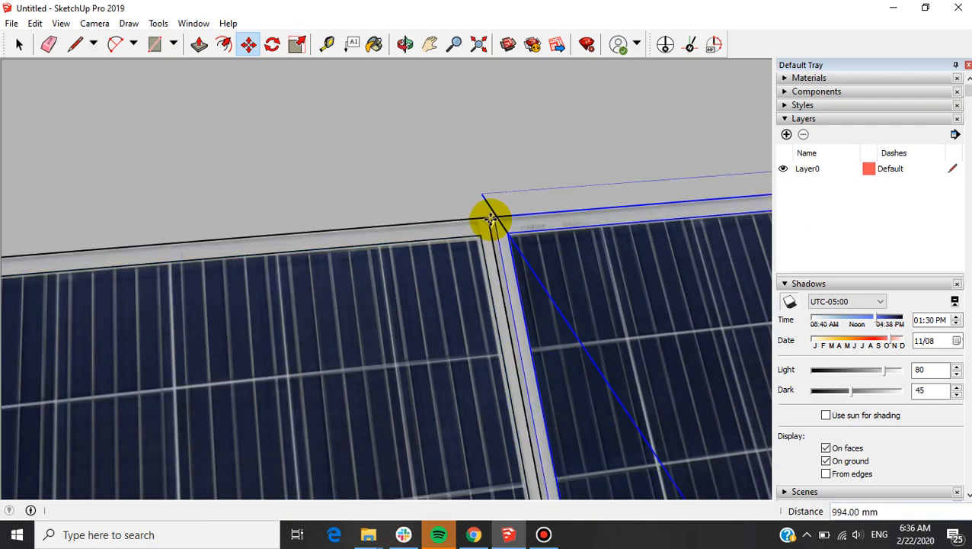
type("x6")
key("Return")
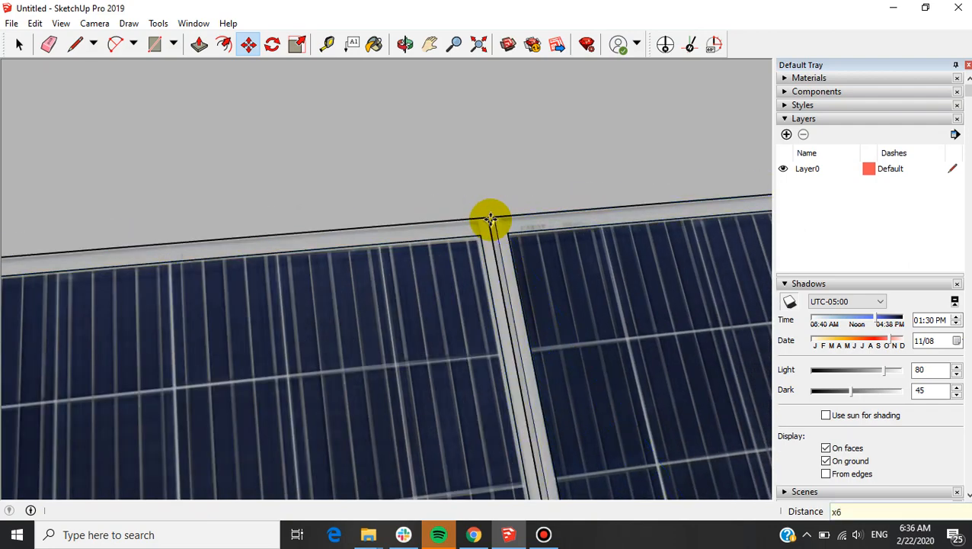
scroll(315, 223, "down", 8)
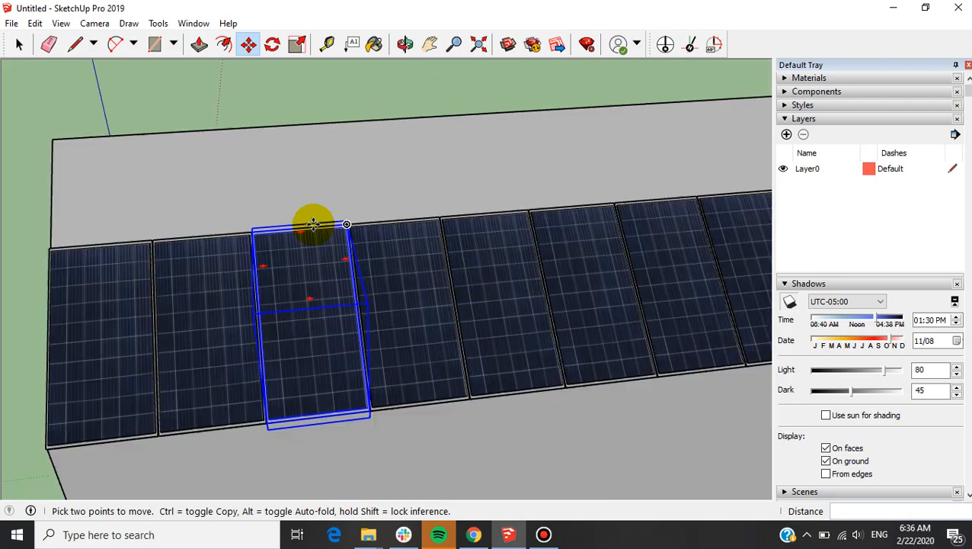
scroll(343, 259, "down", 2)
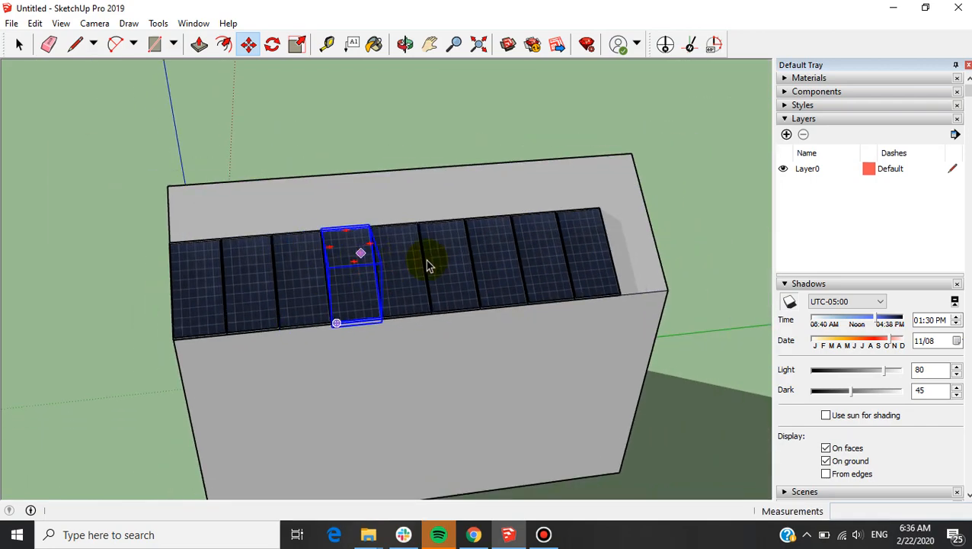
Inspect the gaps between the solar panels and the roof area at the far end of the row.
scroll(385, 263, "up", 3)
key("space")
scroll(385, 263, "down", 3)
middle_click_drag(525, 352, 555, 232)
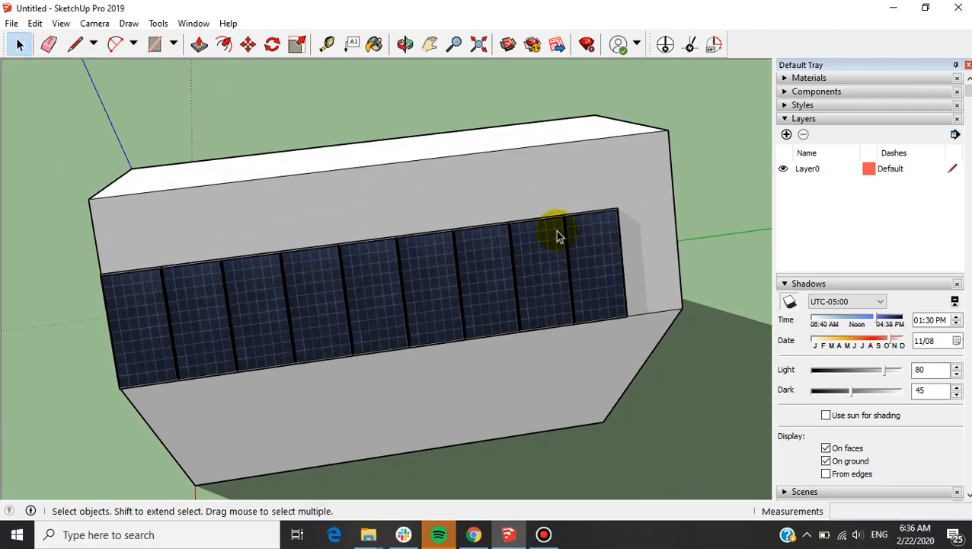
scroll(556, 230, "up", 3)
scroll(556, 230, "up", 5)
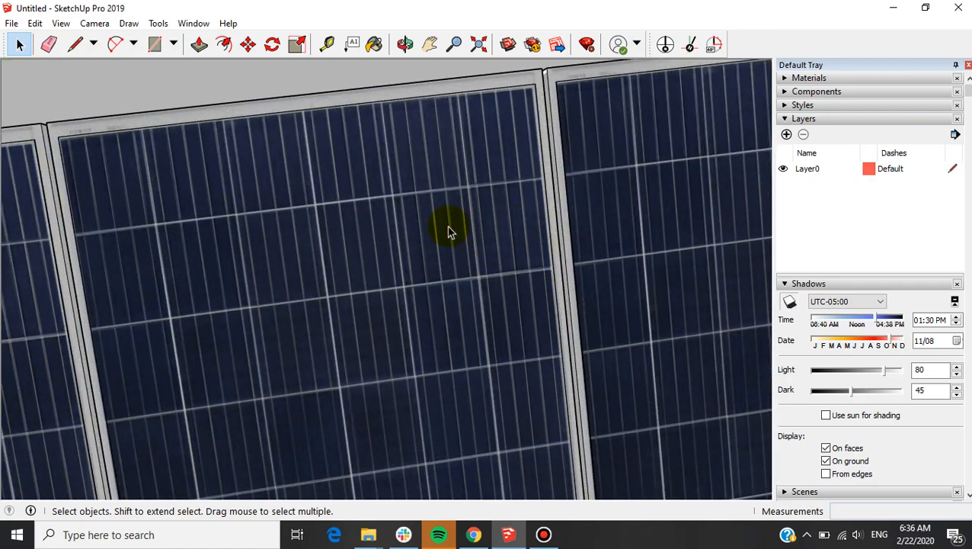
scroll(336, 260, "down", 7)
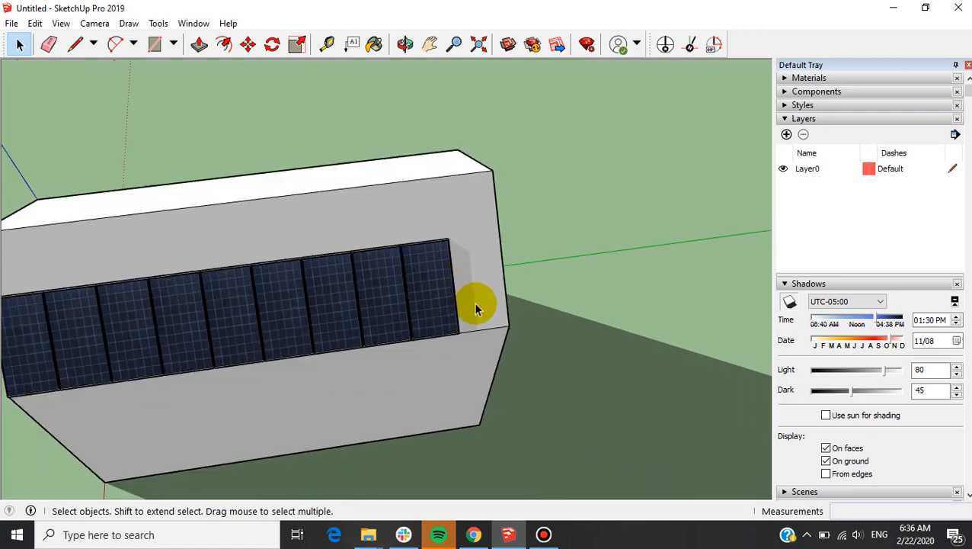
middle_click_drag(473, 306, 264, 307)
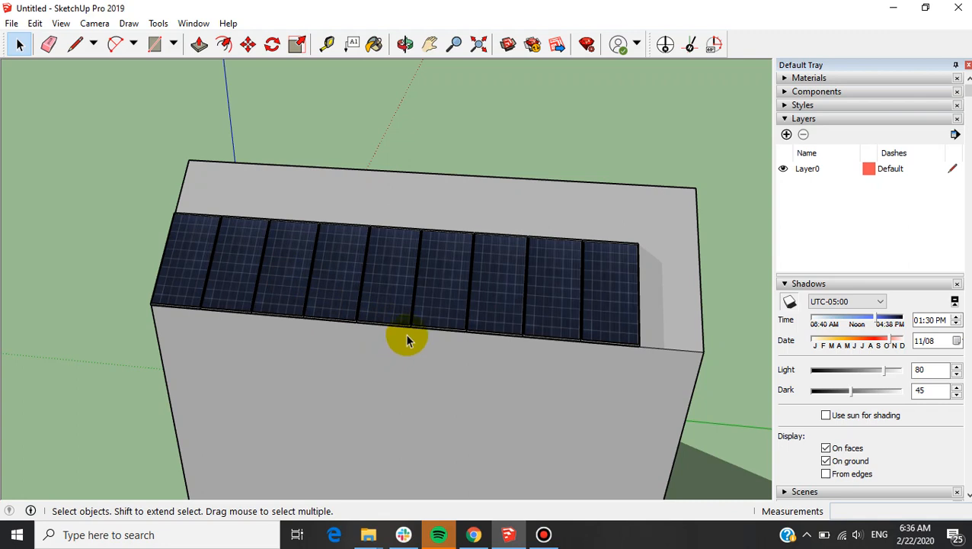
Copy the last solar panel once more along the row, from its neighbour's upper corner to its own far upper corner.
left_click(606, 305)
scroll(650, 288, "up", 6)
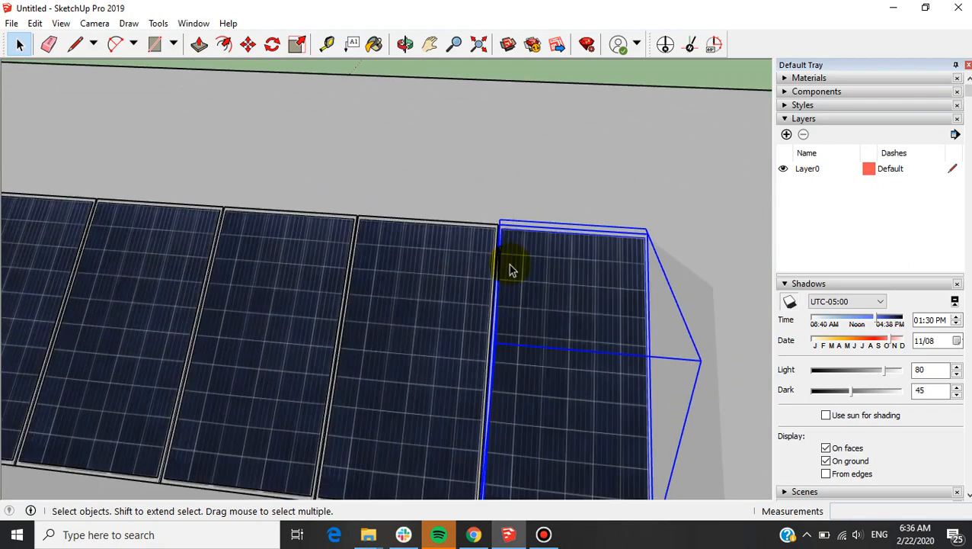
scroll(445, 120, "up", 3)
key("m")
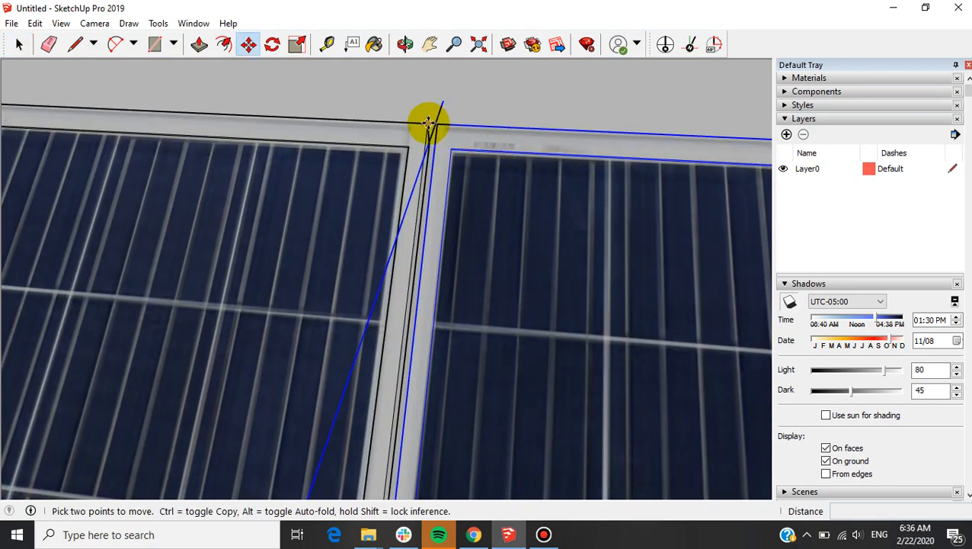
left_click(427, 124)
key("ctrl")
scroll(284, 152, "down", 4)
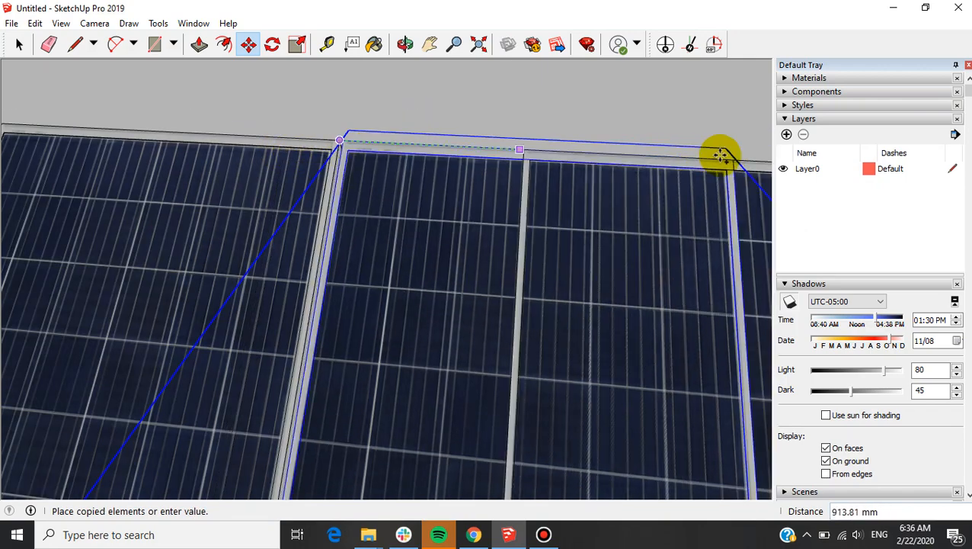
left_click(653, 158)
scroll(353, 163, "down", 6)
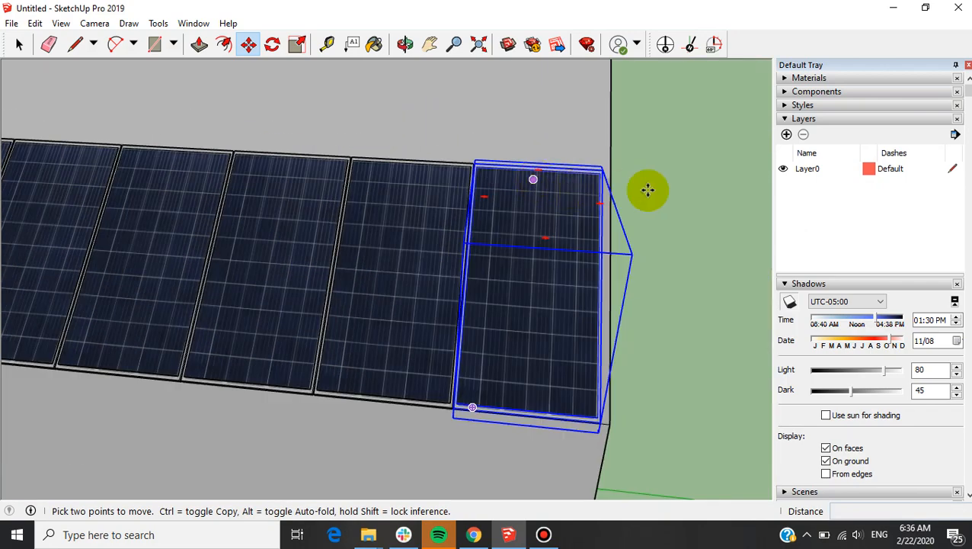
middle_click_drag(692, 259, 876, 240)
key("space")
Inspect the solar panel row on the roof slope from the gable end and the eave side.
scroll(518, 280, "down", 3)
scroll(374, 217, "down", 3)
middle_click_drag(374, 217, 533, 219)
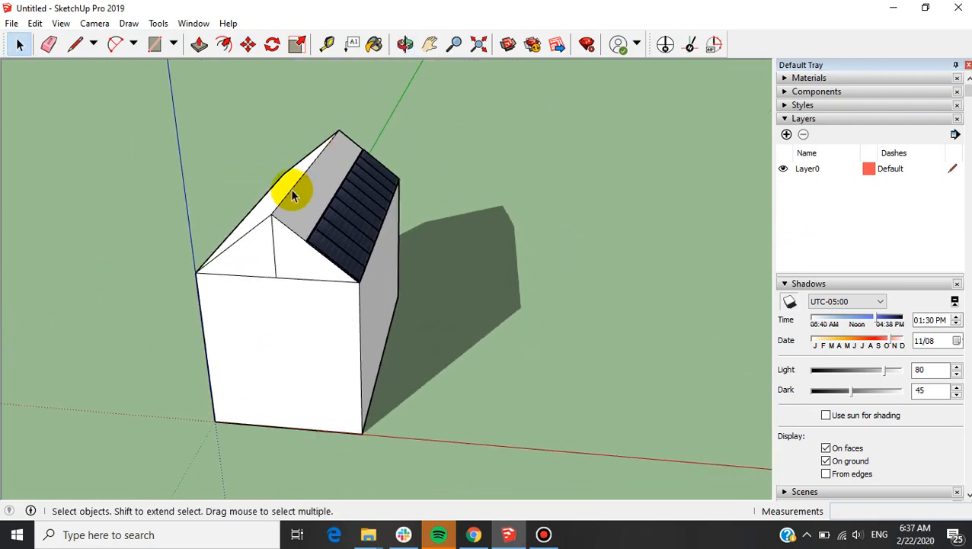
scroll(290, 191, "up", 5)
scroll(445, 200, "down", 4)
middle_click_drag(672, 249, 452, 318)
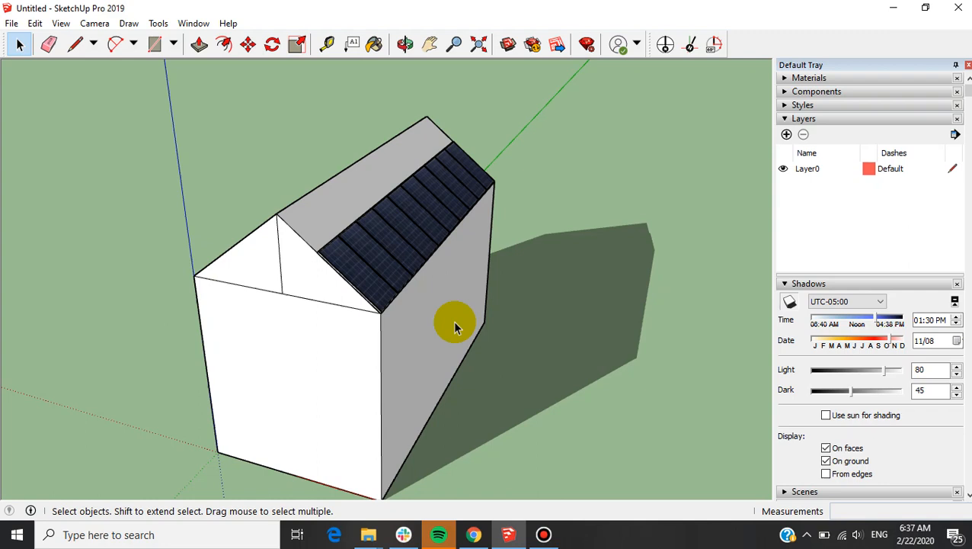
scroll(512, 289, "down", 4)
middle_click_drag(474, 230, 256, 184)
scroll(310, 227, "up", 4)
scroll(286, 282, "up", 2)
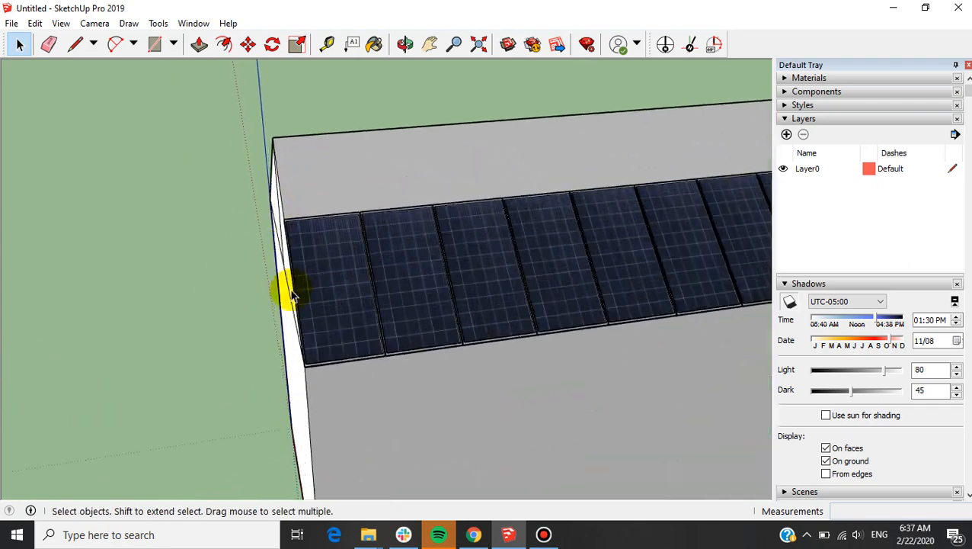
middle_click_drag(282, 289, 387, 297)
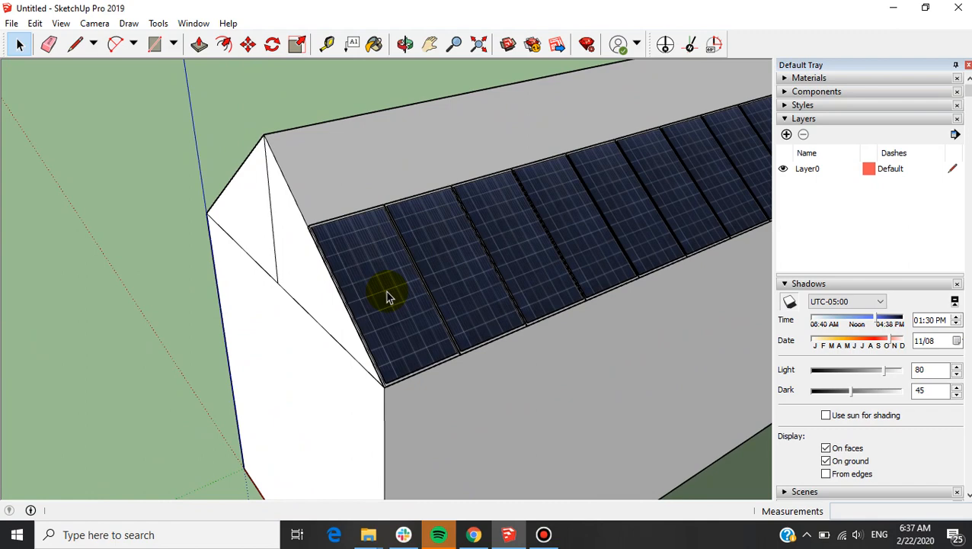
scroll(387, 298, "down", 4)
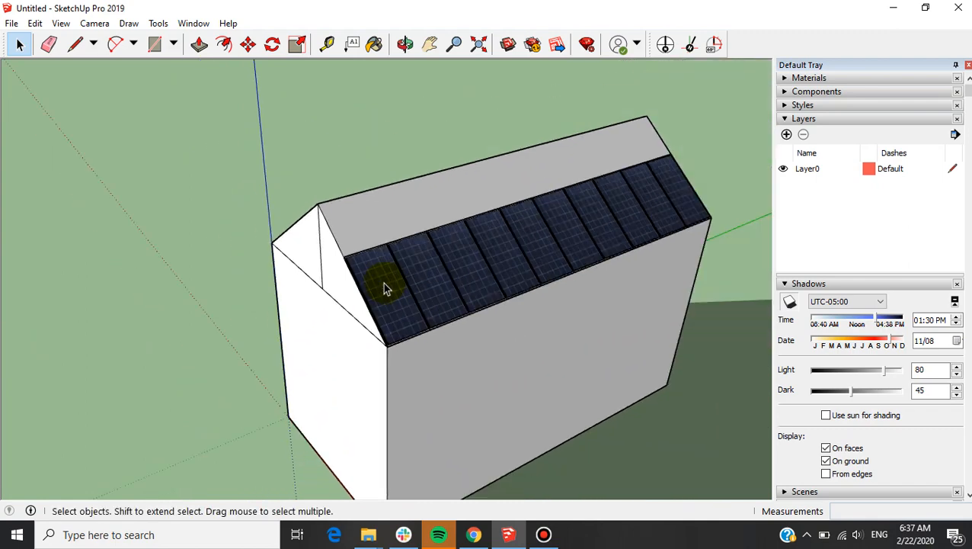
Select the gable-end solar panel, clear the selection, and check the whole row from the eave side.
left_click(374, 330)
scroll(381, 320, "up", 3)
scroll(455, 231, "down", 3)
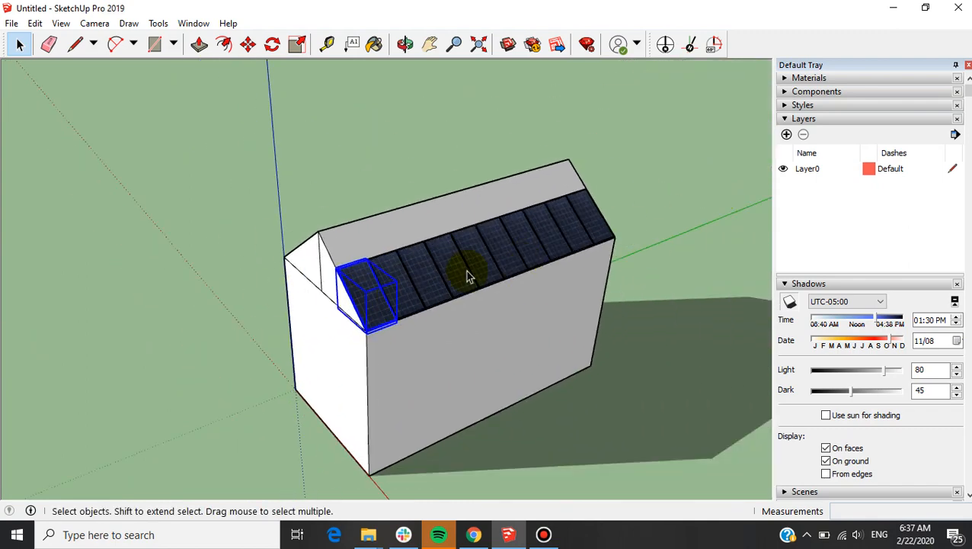
scroll(439, 268, "up", 2)
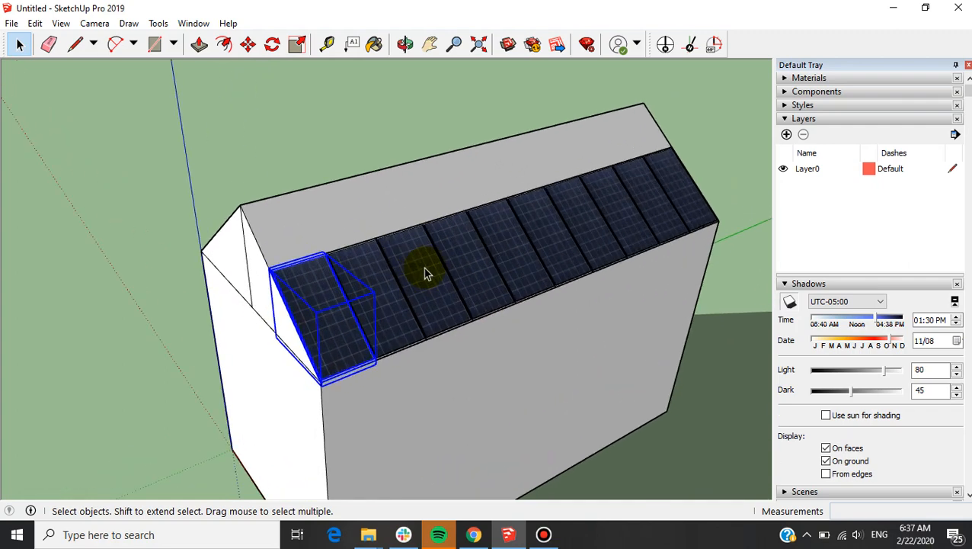
scroll(701, 120, "down", 3)
left_click(701, 120)
middle_click_drag(668, 155, 251, 258)
scroll(251, 259, "up", 3)
middle_click_drag(281, 305, 140, 271)
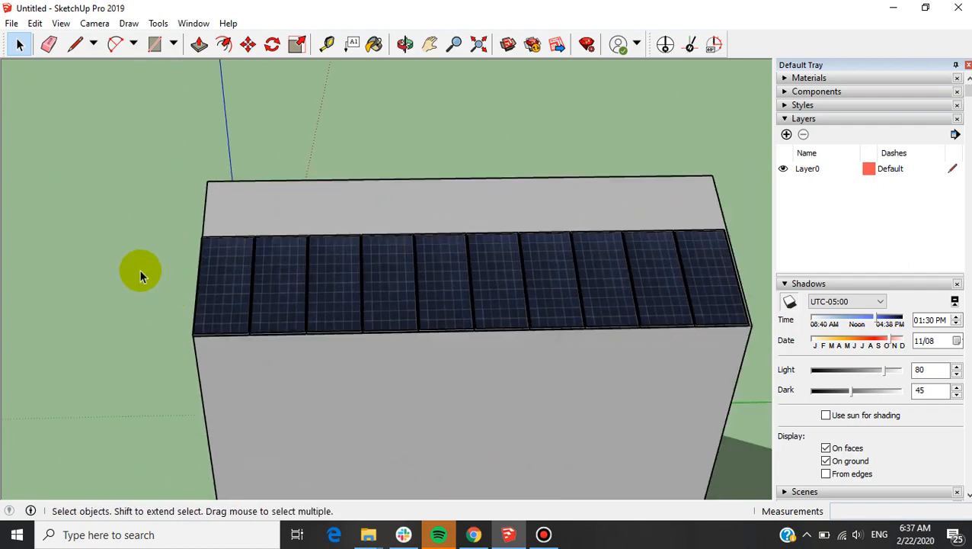
Draw a rectangle from the first solar panel's upper gable-side corner to the last panel's lower outer corner.
scroll(140, 276, "up", 2)
key("m")
scroll(264, 214, "up", 3)
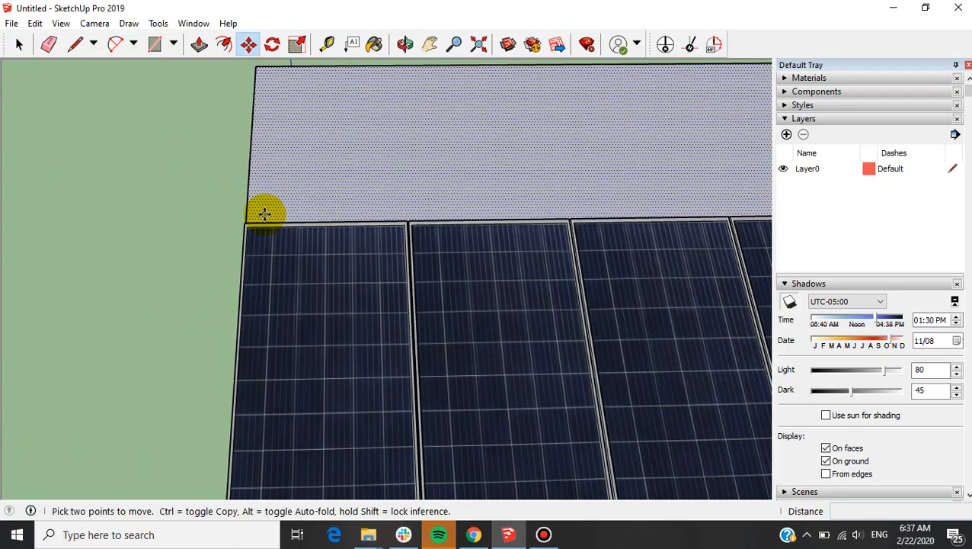
scroll(297, 243, "up", 4)
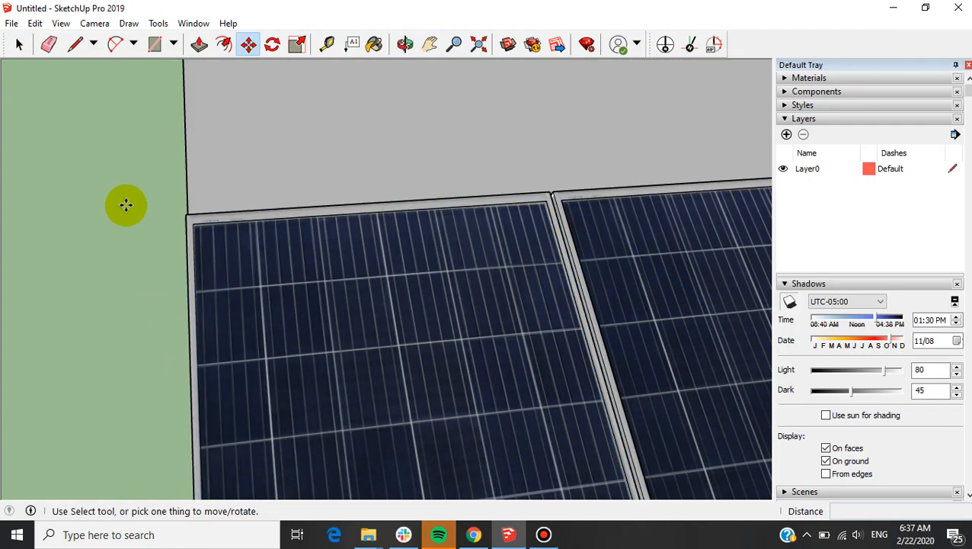
key("l")
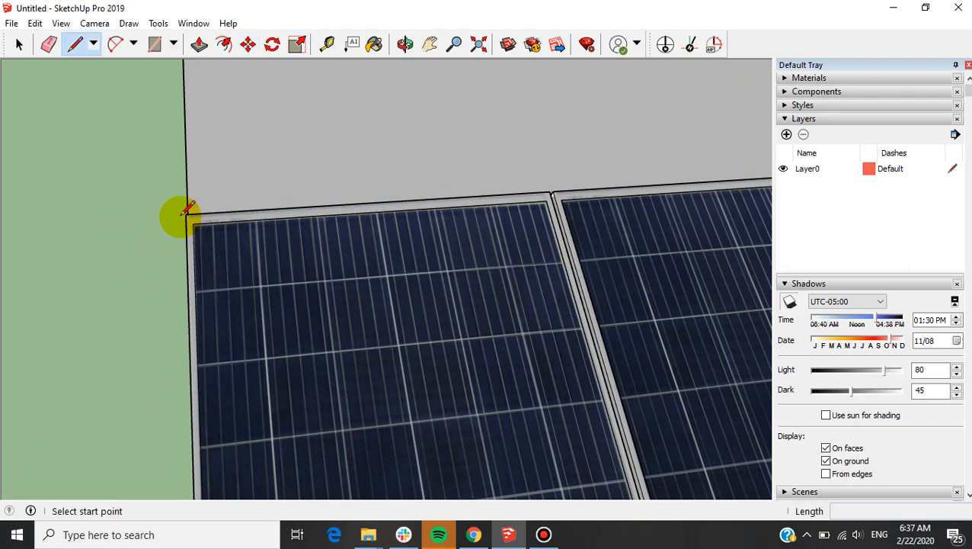
key("r")
left_click(187, 210)
scroll(31, 152, "down", 3)
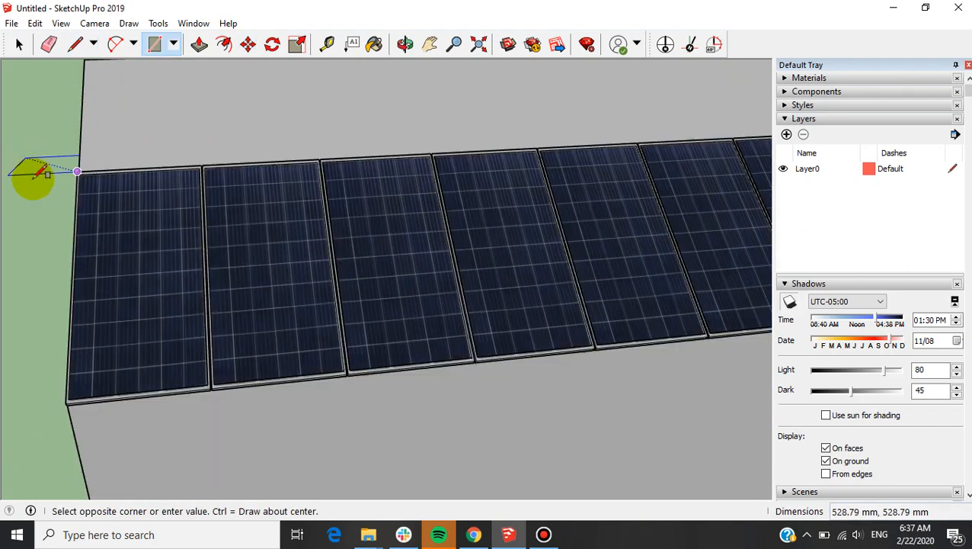
scroll(34, 177, "down", 3)
scroll(655, 235, "up", 3)
left_click(653, 234)
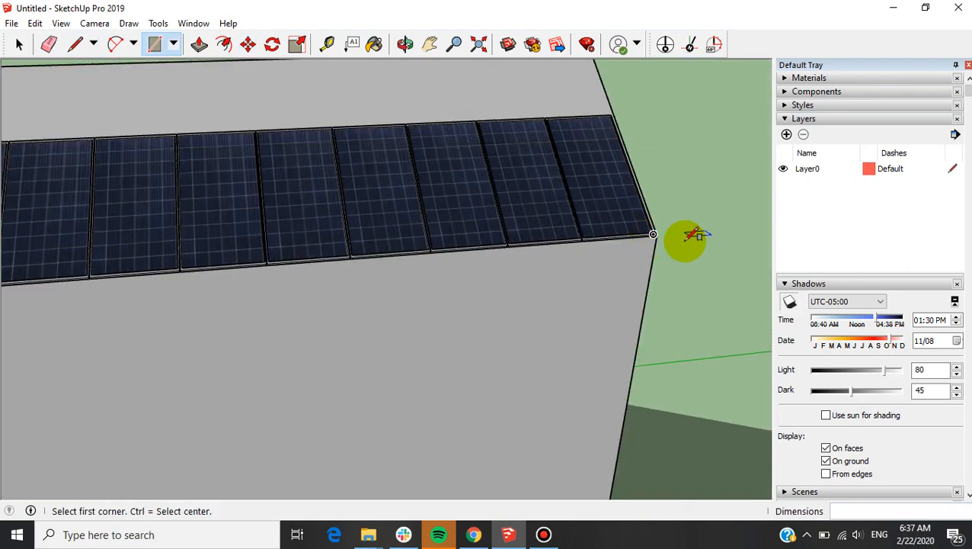
scroll(336, 217, "down", 3)
key("space")
Draw a diagonal line across the panel row from its upper corner at the shaded gable end to its lower corner at the sunlit end.
scroll(576, 166, "up", 4)
key("l")
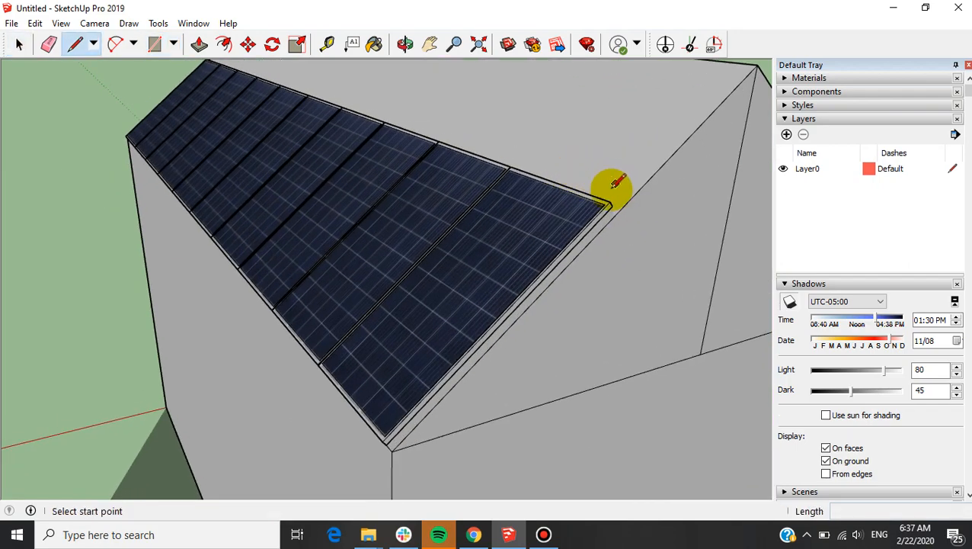
left_click(609, 204)
scroll(709, 237, "down", 4)
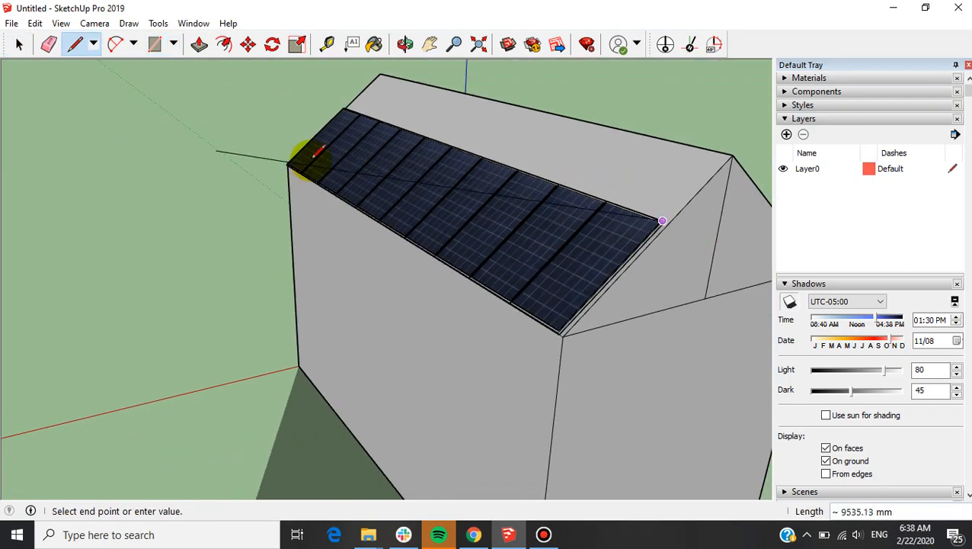
scroll(266, 173, "up", 5)
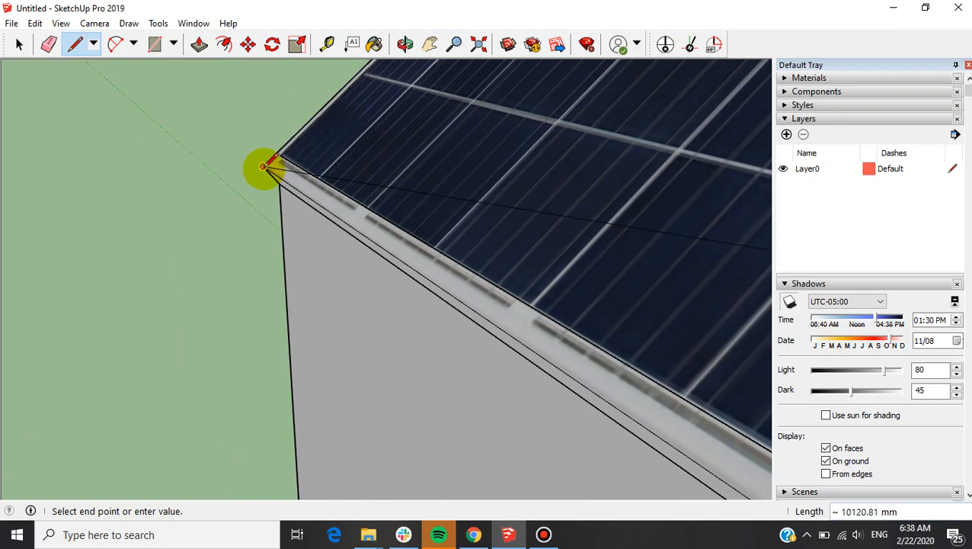
left_click(263, 167)
key("Escape")
scroll(223, 152, "down", 7)
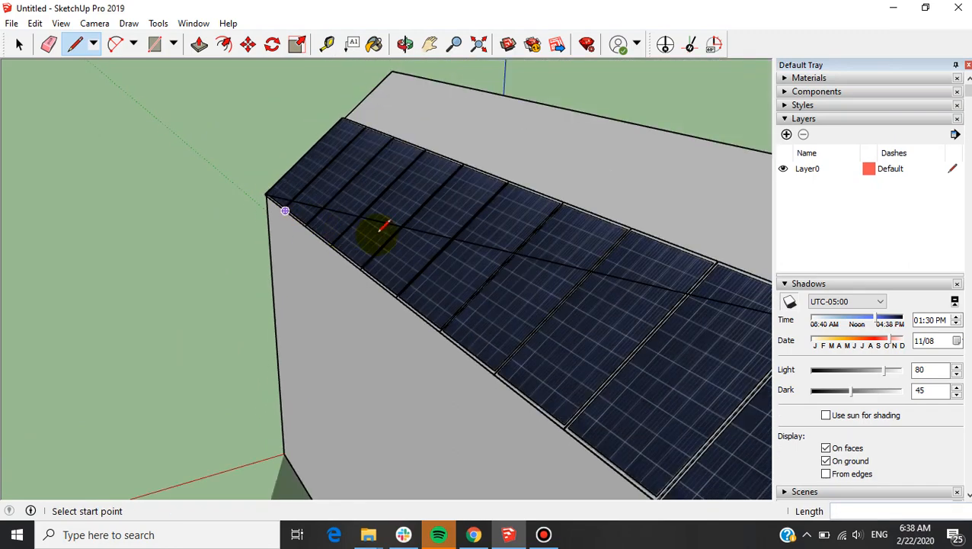
Draw a line along the shaded gable-end panel's outer side, from its upper corner to its lower corner.
scroll(521, 191, "down", 5)
scroll(621, 274, "up", 6)
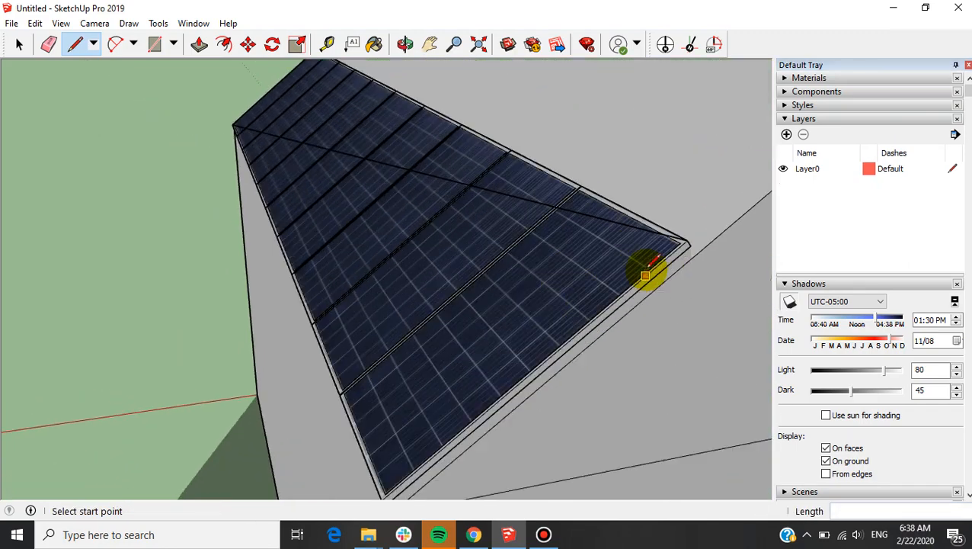
scroll(645, 276, "up", 1)
left_click(690, 235)
scroll(690, 230, "down", 2)
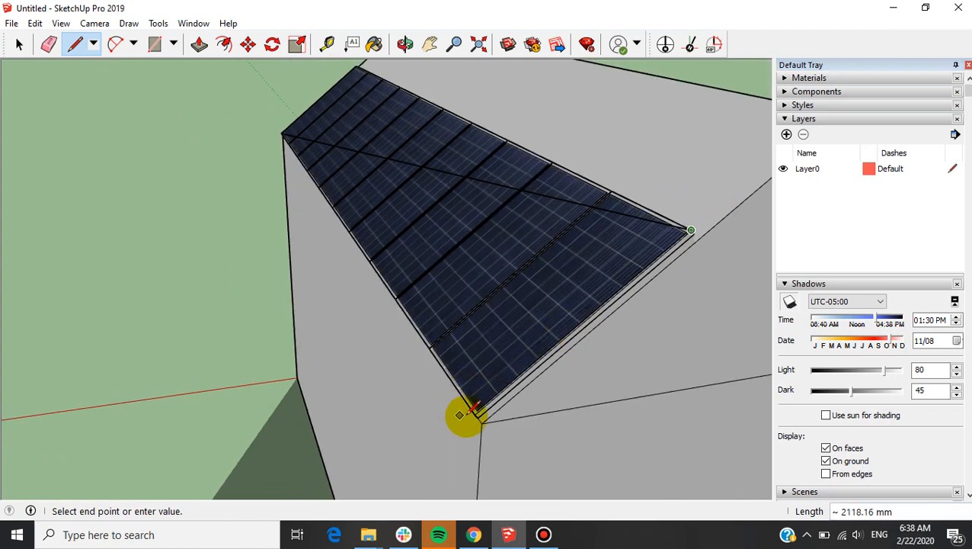
left_click(474, 414)
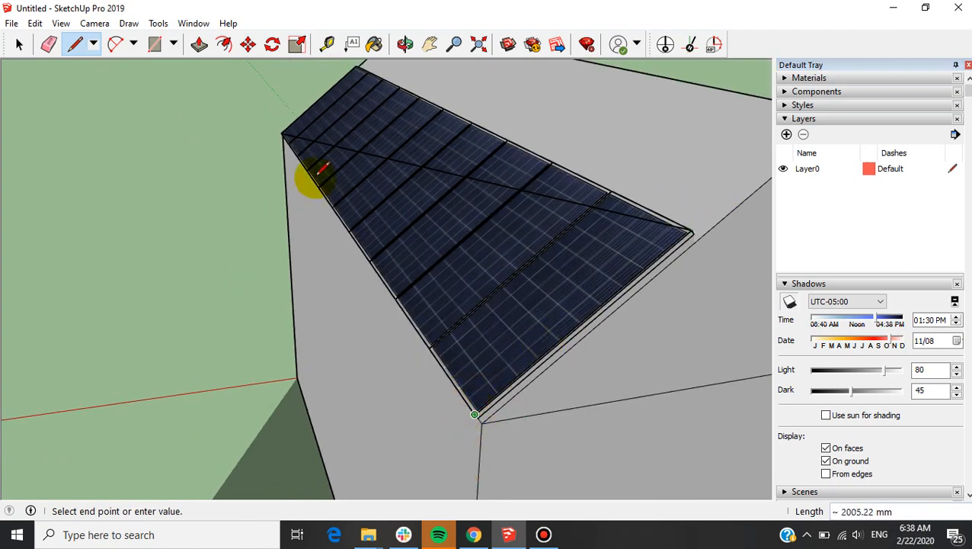
Draw the eave-side line along the panel row between its two lower outer corners, closing the lower triangular face.
left_click(281, 134)
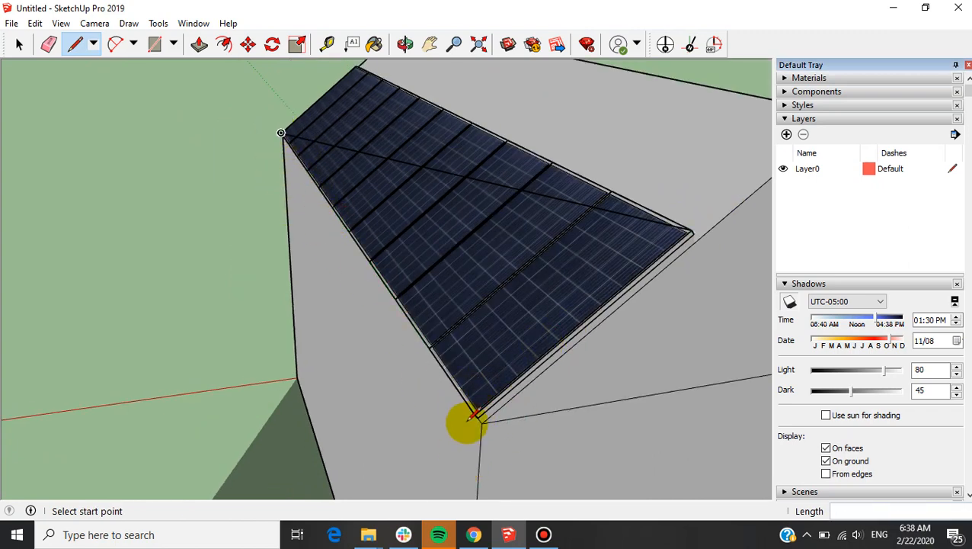
left_click(474, 414)
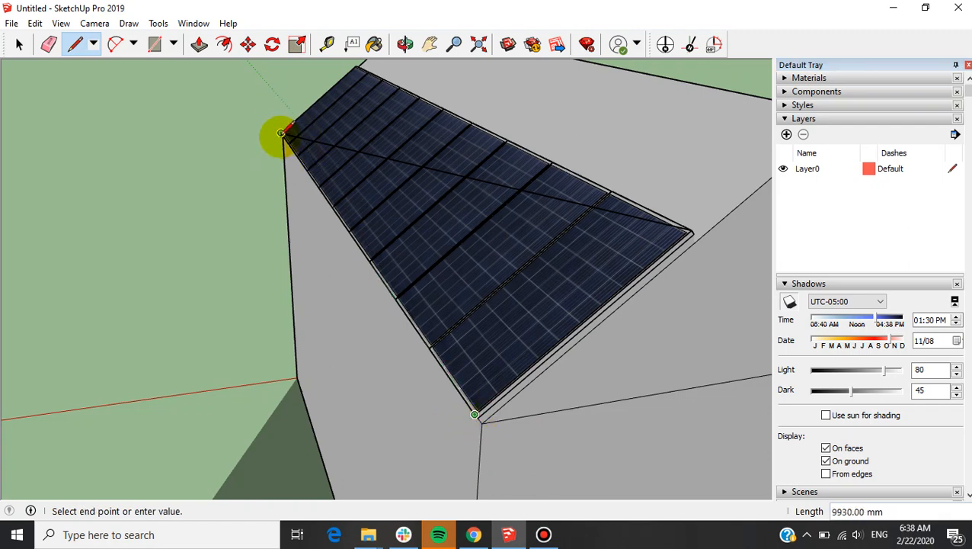
left_click(281, 133)
middle_click_drag(618, 286, 565, 204)
key("space")
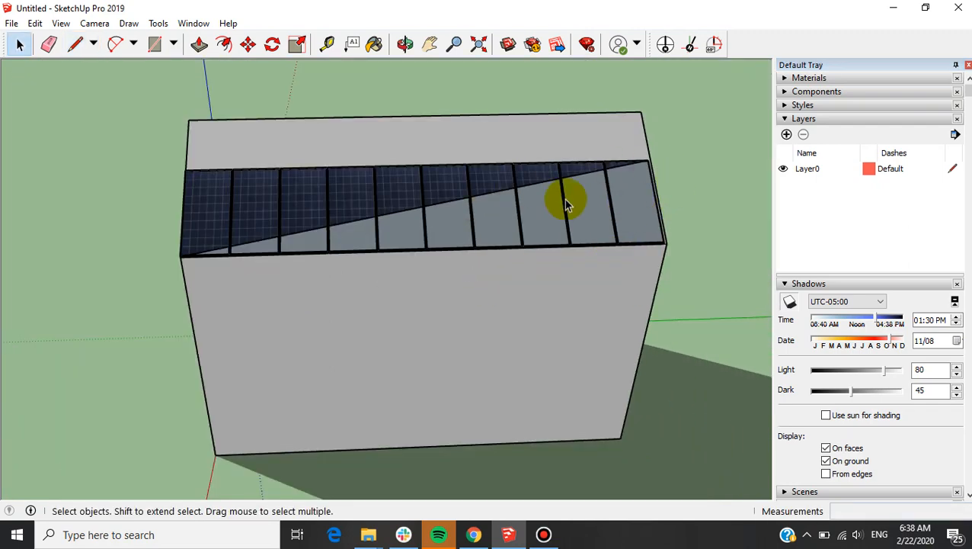
Draw lines along the row's sunlit gable-end side and its upper side to close the second triangular face.
scroll(169, 189, "up", 6)
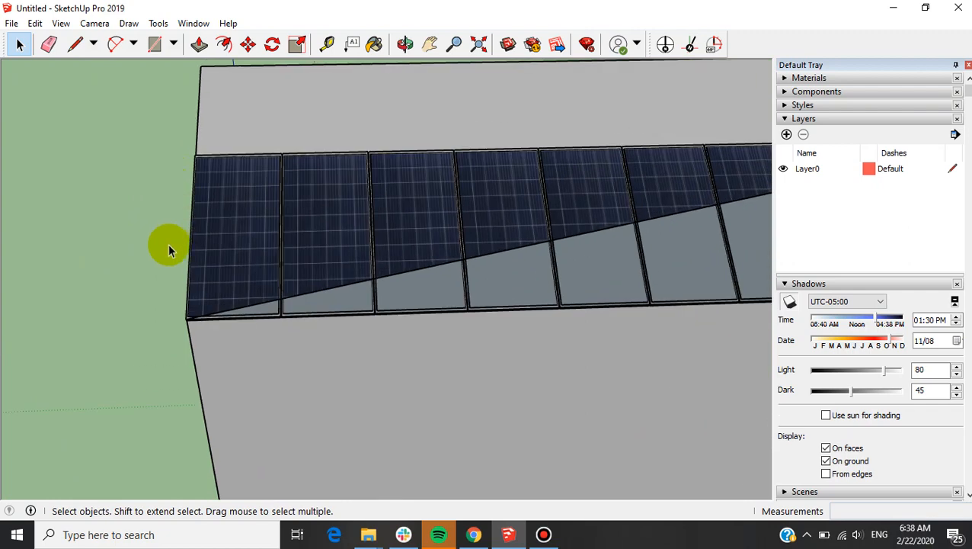
key("l")
left_click(200, 370)
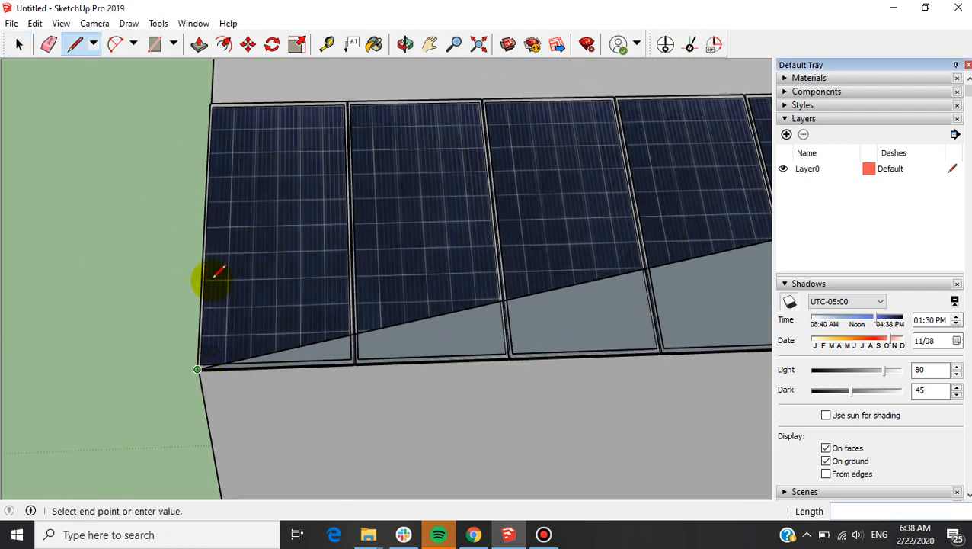
left_click(210, 103)
scroll(39, 220, "down", 3)
scroll(44, 214, "down", 4)
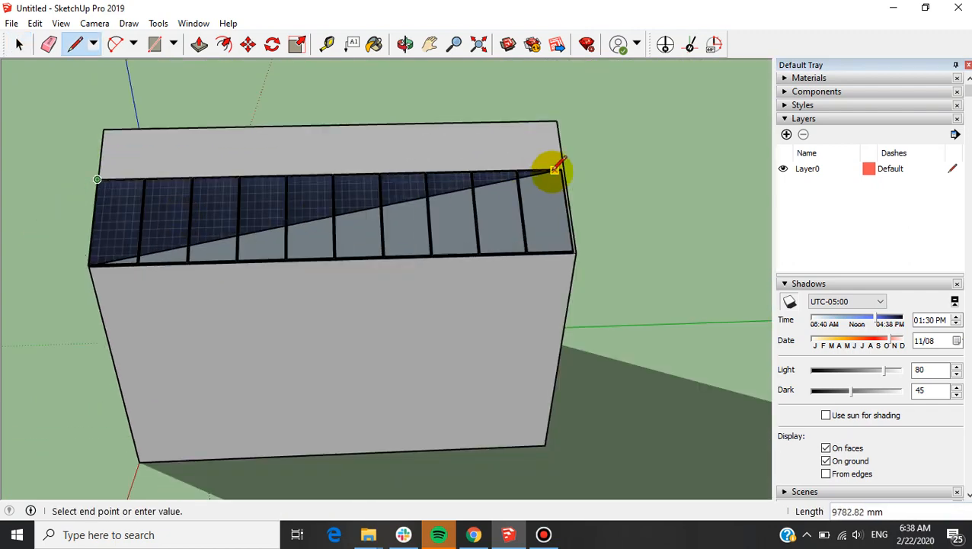
left_click(562, 171)
key("space")
Delete the diagonal line so a single face covers the whole solar panel row.
scroll(506, 197, "down", 4)
scroll(375, 226, "up", 3)
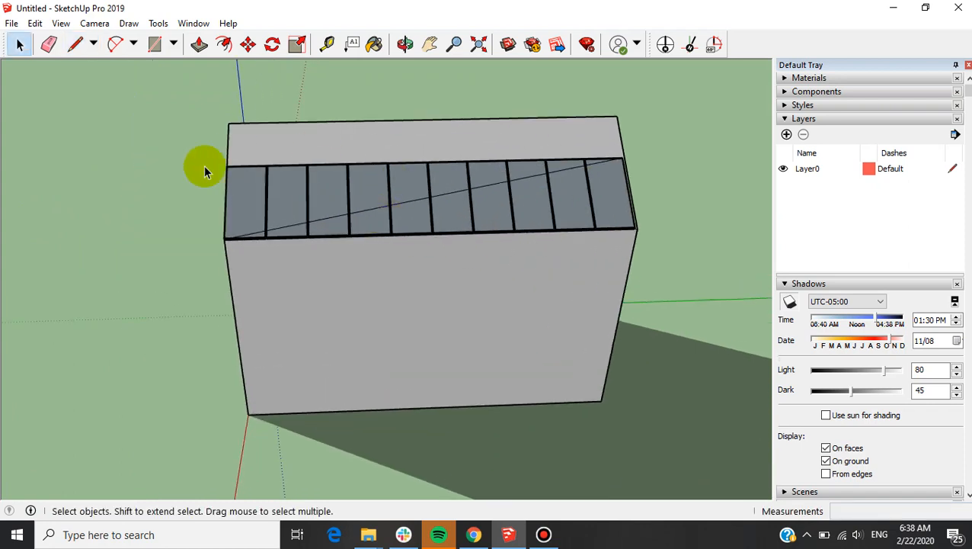
scroll(334, 198, "down", 1)
scroll(371, 202, "up", 3)
left_click(383, 212)
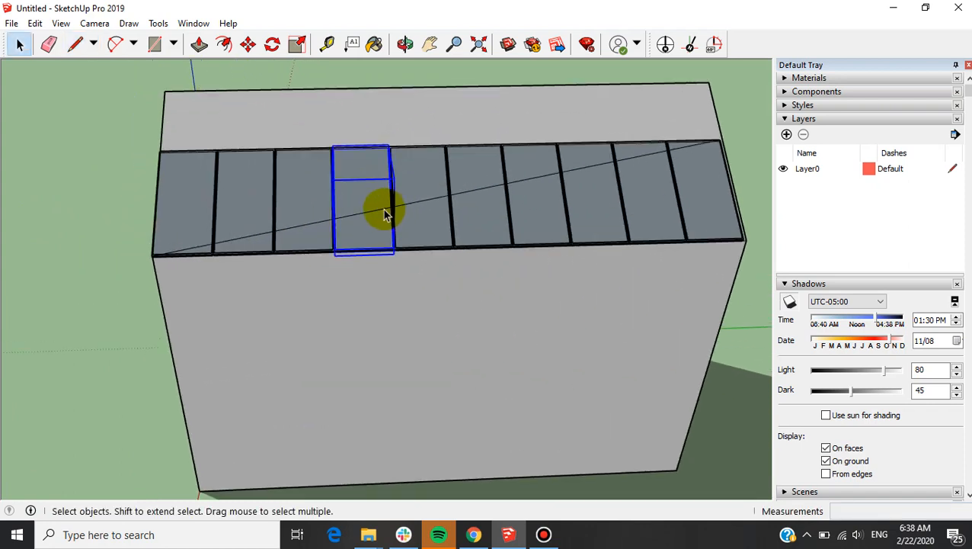
left_click(384, 208)
key("Delete")
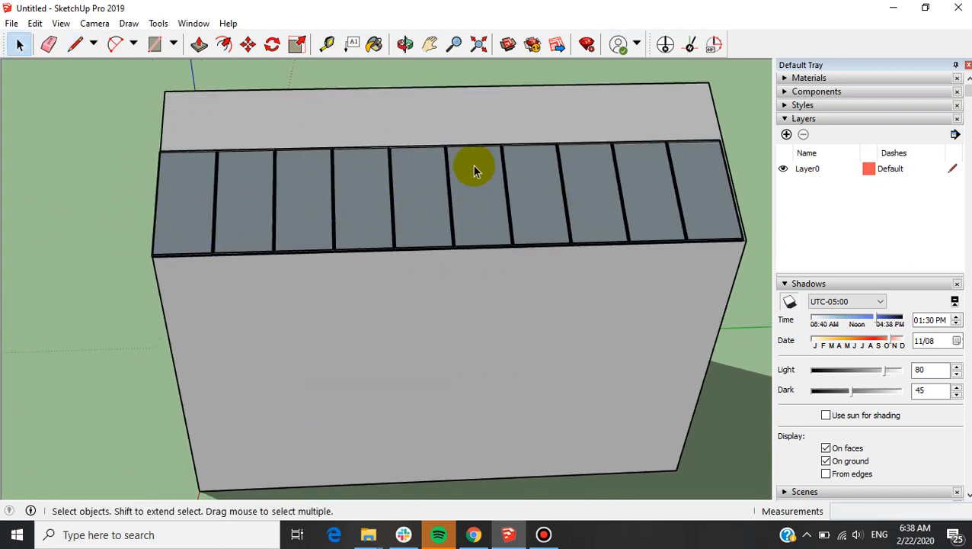
Check the face over the panel row from the sunlit gable end and the eave side, selecting individual panels.
middle_click_drag(202, 174, 510, 160)
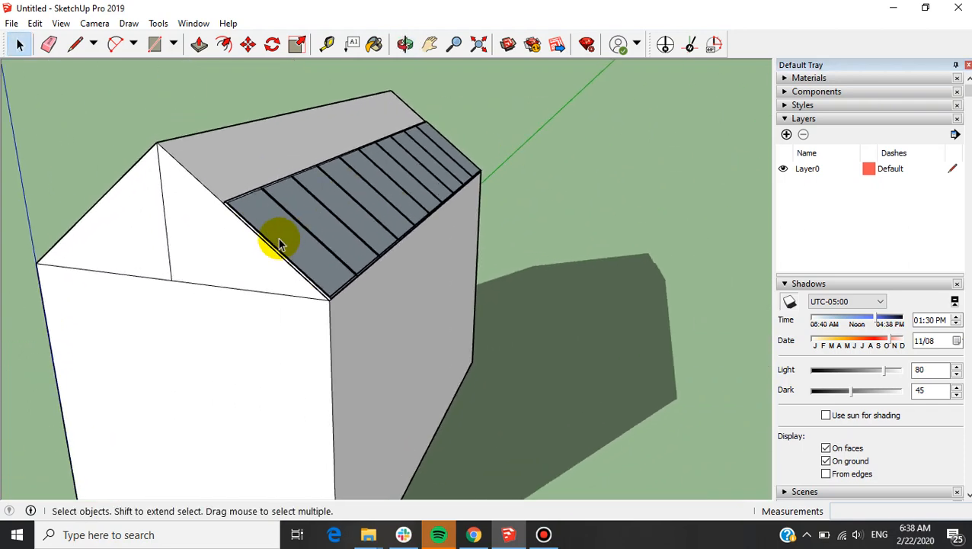
scroll(278, 239, "up", 2)
left_click(300, 221)
left_click(415, 182)
middle_click_drag(406, 197, 305, 209)
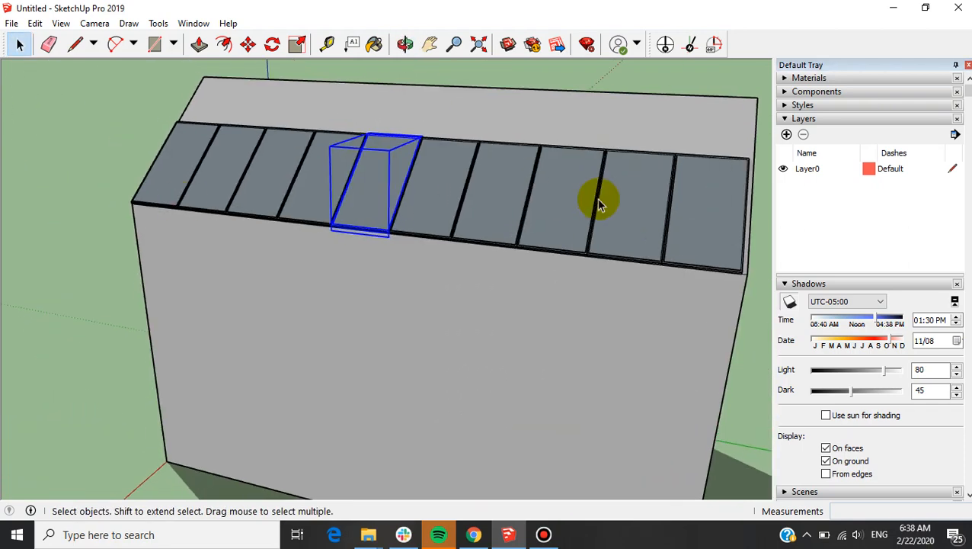
scroll(599, 204, "up", 2)
middle_click_drag(599, 205, 506, 227)
scroll(436, 254, "up", 3)
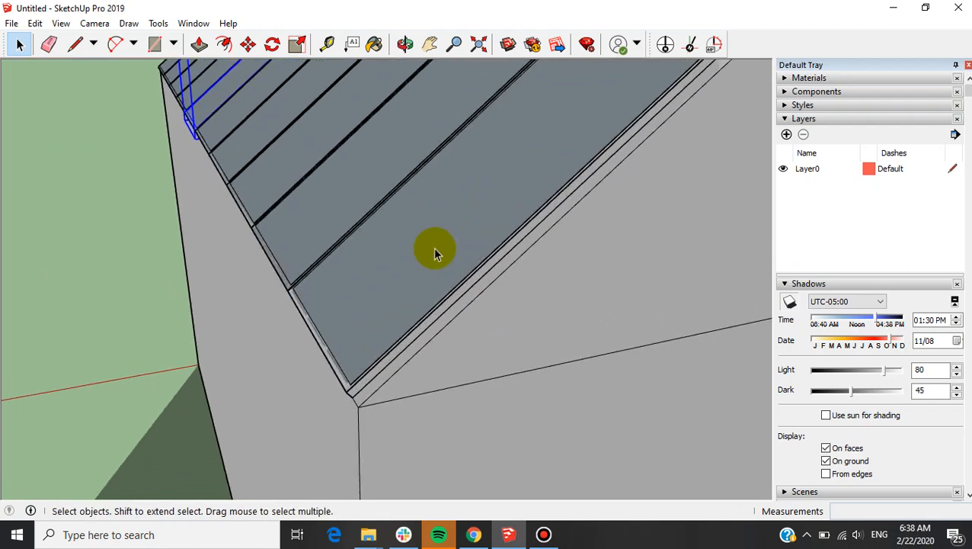
Inspect the panel edges and upper corner at the shaded gable end, clear the selection, and review the whole row from the eave side.
left_click(436, 268)
scroll(418, 286, "down", 3)
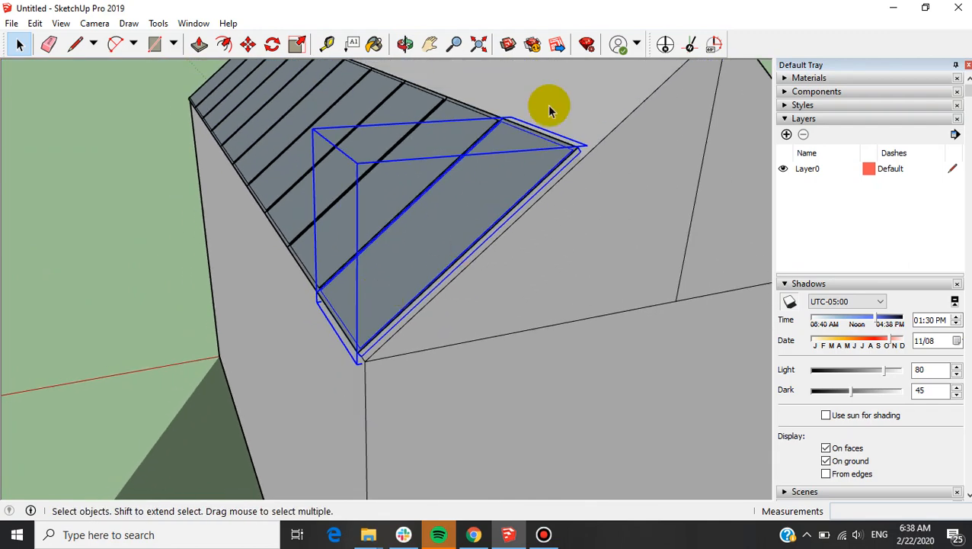
scroll(547, 105, "up", 4)
scroll(497, 169, "down", 5)
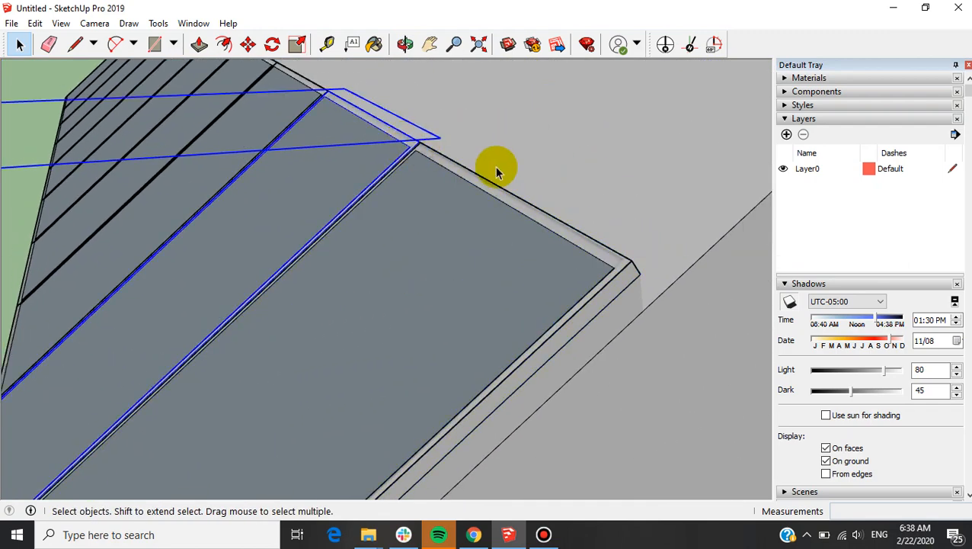
left_click(132, 141)
middle_click_drag(307, 195, 490, 279)
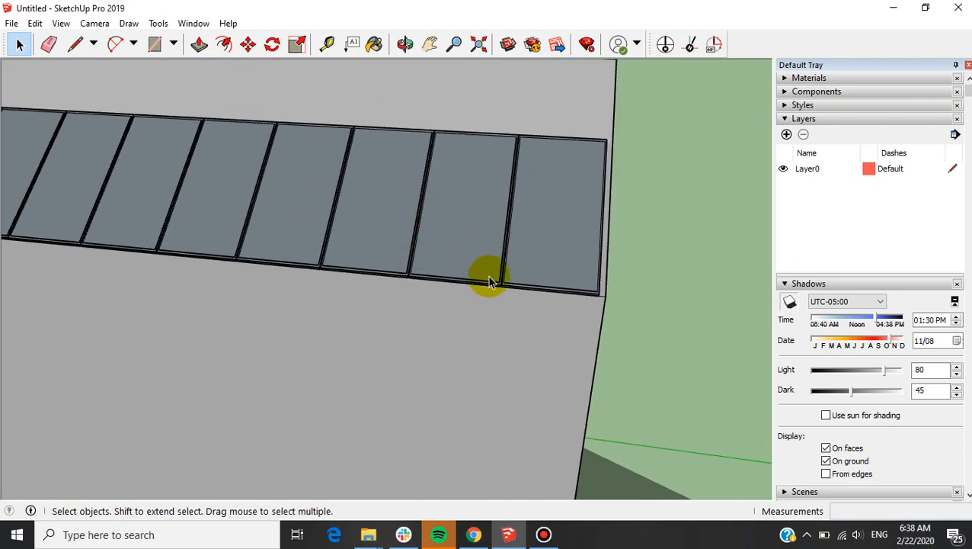
scroll(491, 280, "down", 5)
middle_click_drag(212, 215, 416, 192)
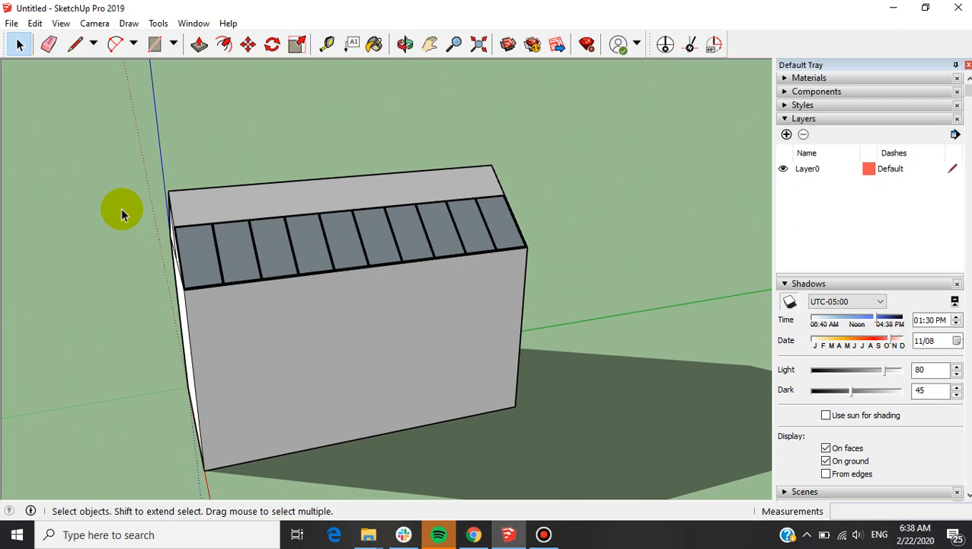
Open the list of file commands.
left_click(13, 23)
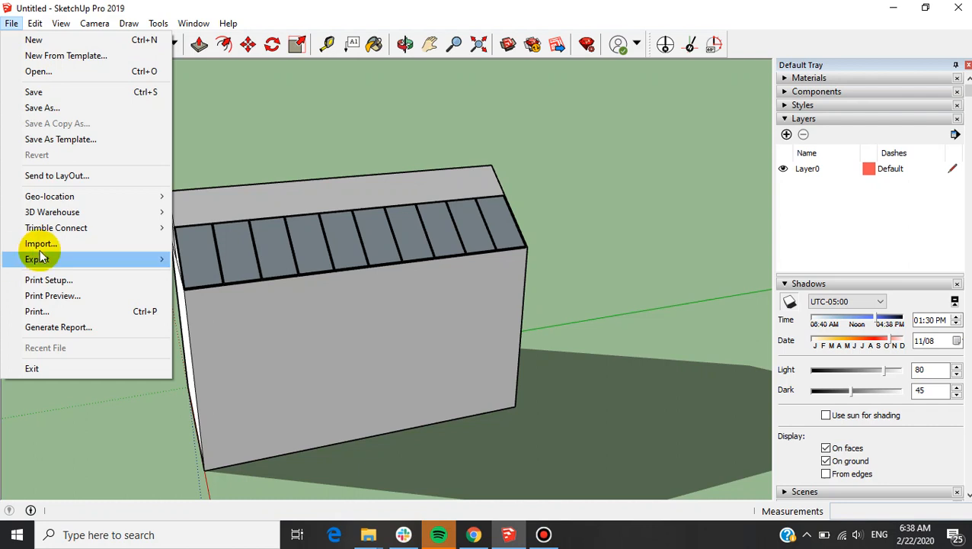
Export the house model to the Desktop as a 3DS file named "test 1".
mouse_move(43, 259)
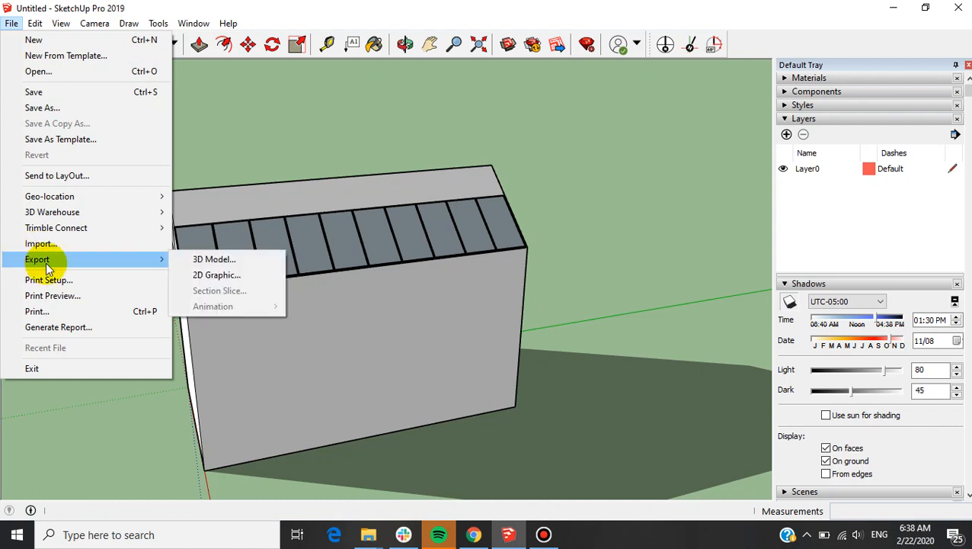
left_click(204, 258)
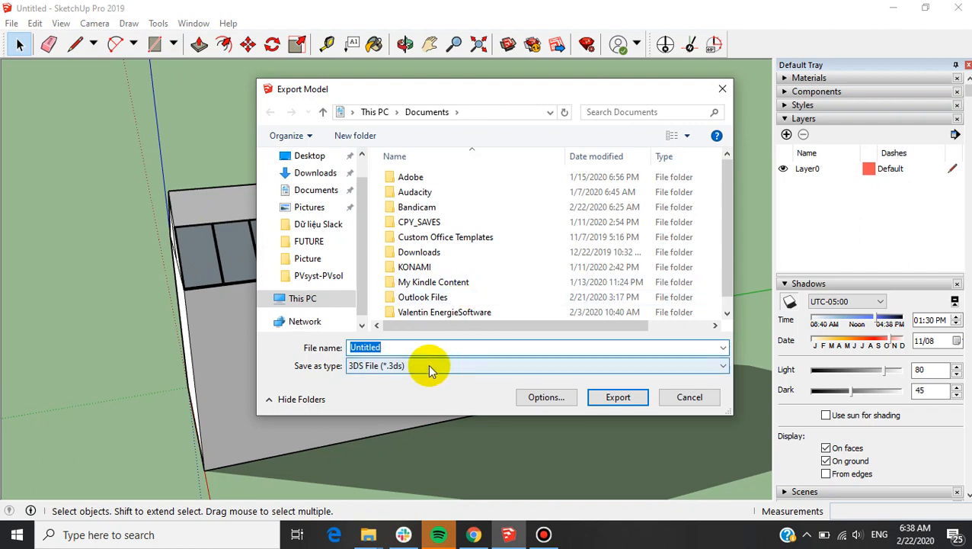
left_click(428, 364)
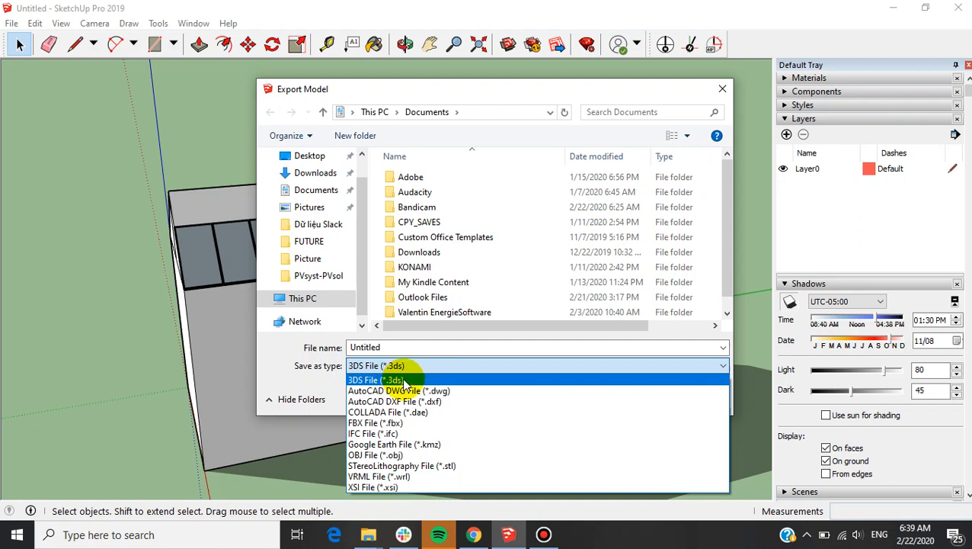
left_click(406, 381)
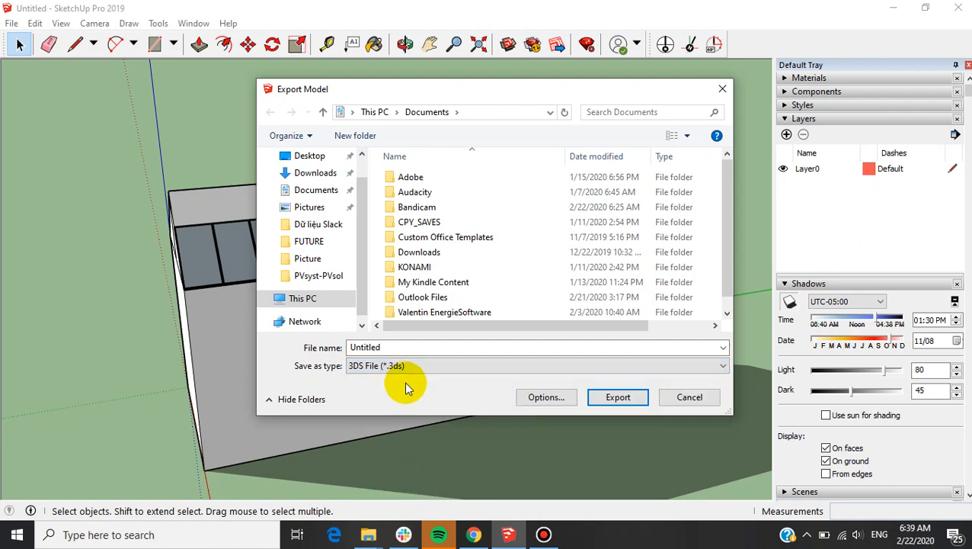
double_click(404, 347)
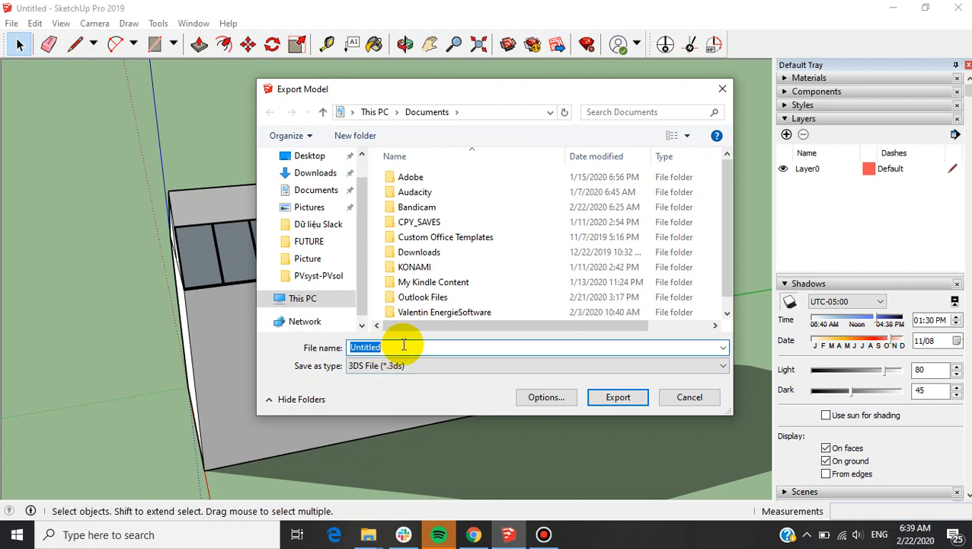
type("test 1")
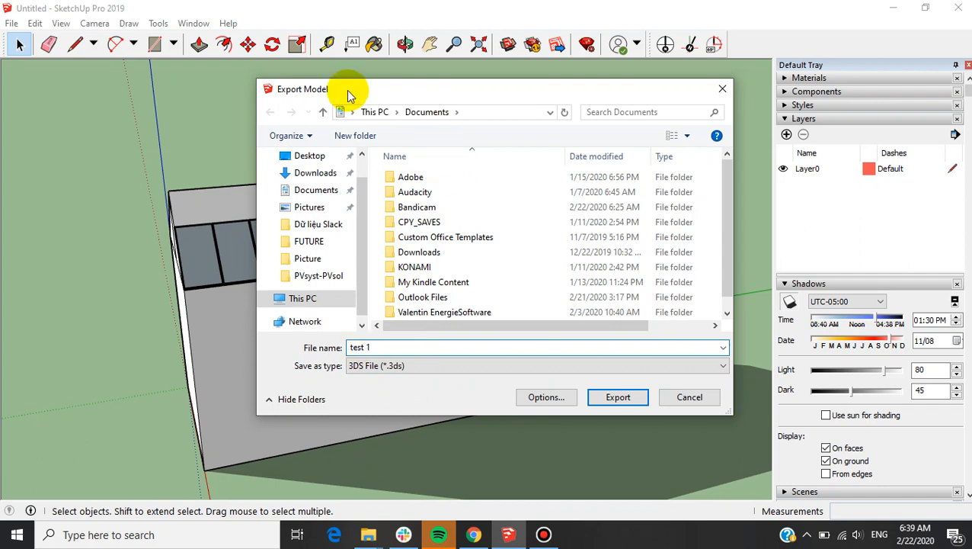
left_click(316, 155)
left_click(618, 397)
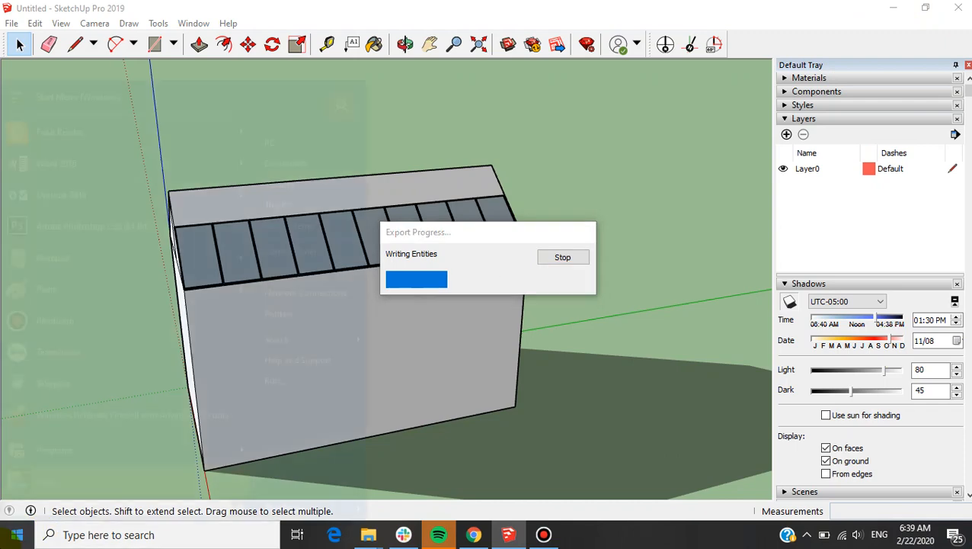
Launch PVsyst 6.8.1 while the export runs and dismiss the 3DS export results.
left_click(17, 534)
type("pv")
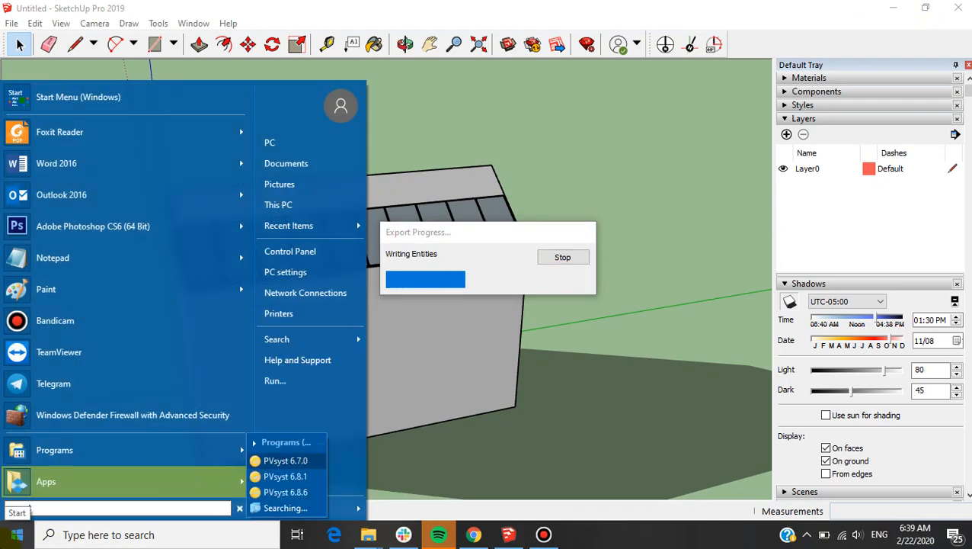
key("Down")
key("Return")
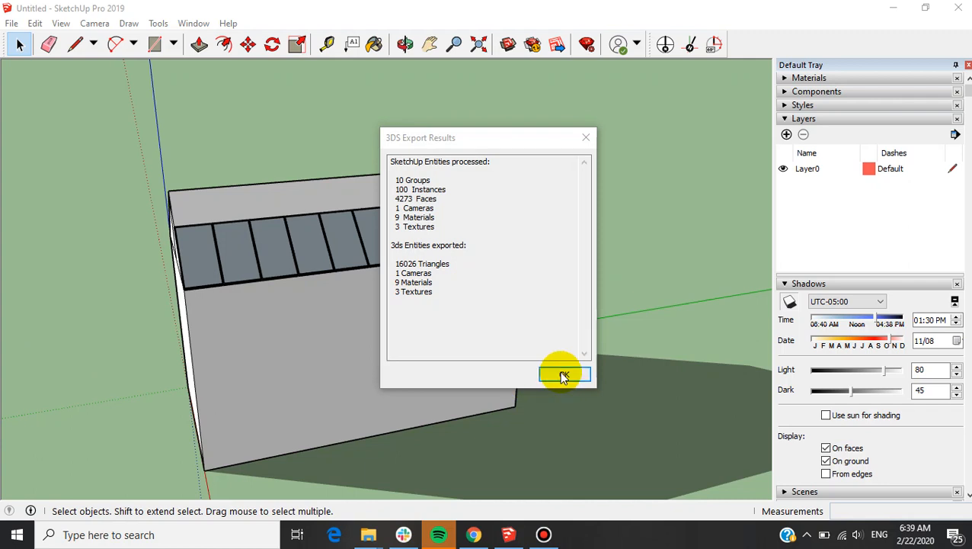
left_click(563, 375)
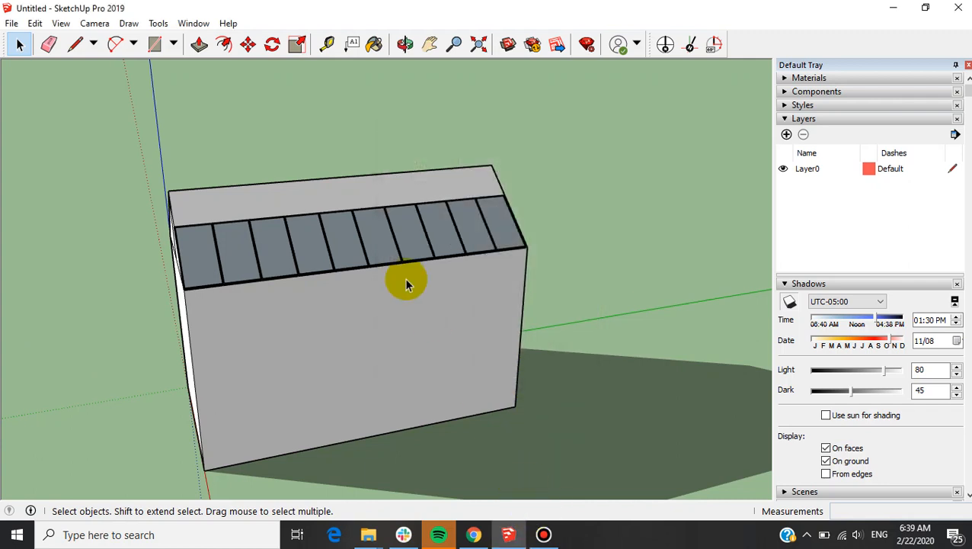
Examine the gabled house from several sides, including both roof slopes and the row of solar panels.
middle_click_drag(157, 224, 267, 385)
scroll(328, 269, "up", 3)
scroll(353, 305, "down", 2)
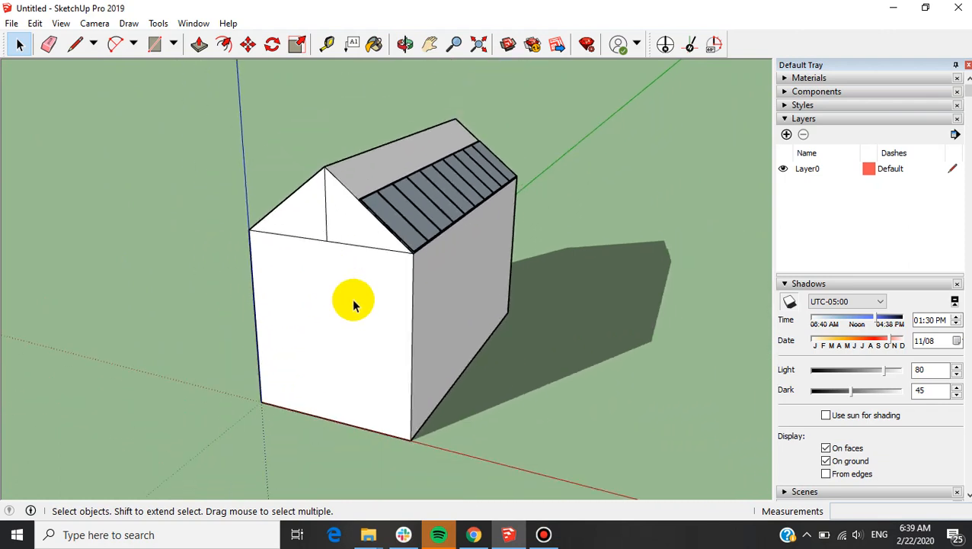
scroll(369, 150, "up", 3)
left_click(377, 178)
middle_click_drag(248, 254, 436, 290)
scroll(314, 205, "down", 3)
middle_click_drag(167, 234, 248, 141)
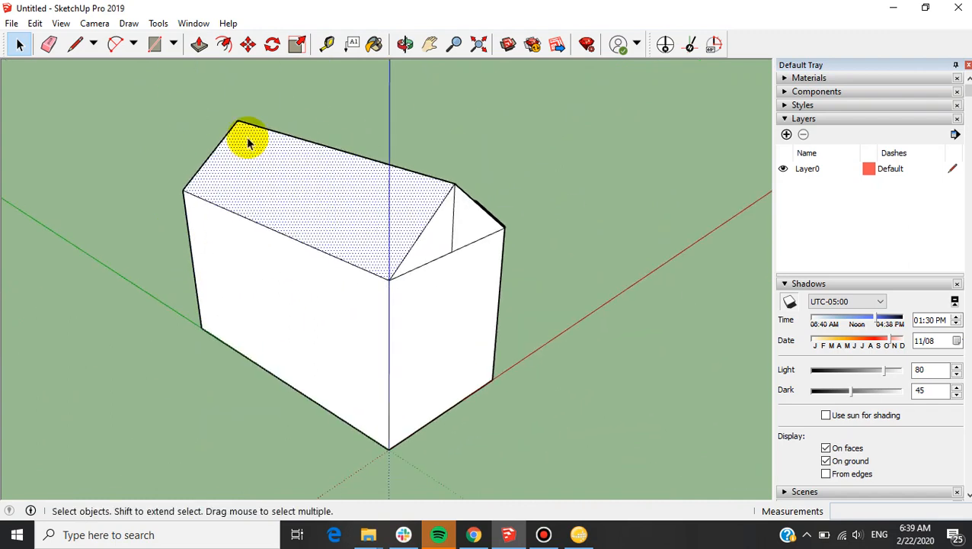
middle_click_drag(458, 322, 492, 217)
middle_click_drag(567, 175, 486, 110)
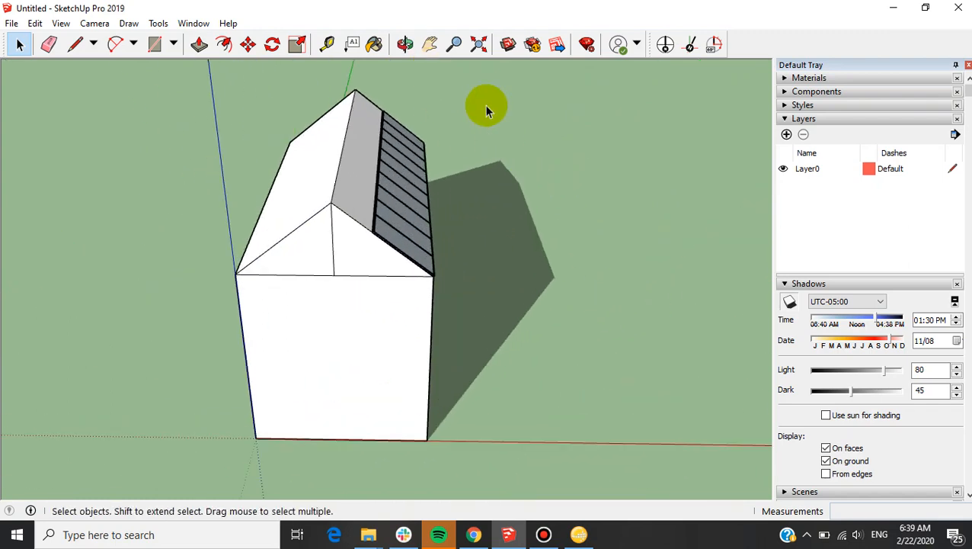
Search 3D Warehouse for "solar house" and refine the search to the suggestion "solar house with pool".
left_click(508, 43)
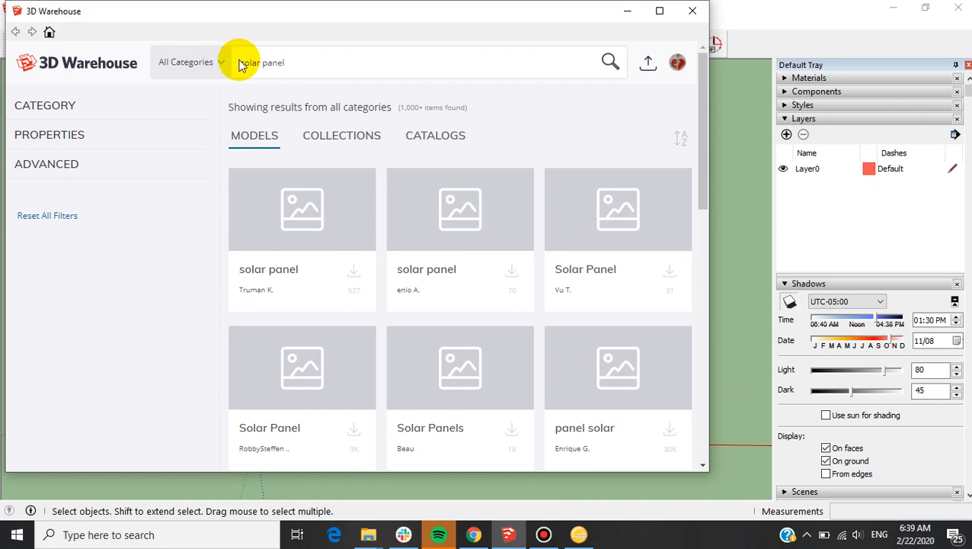
left_click_drag(241, 64, 307, 61)
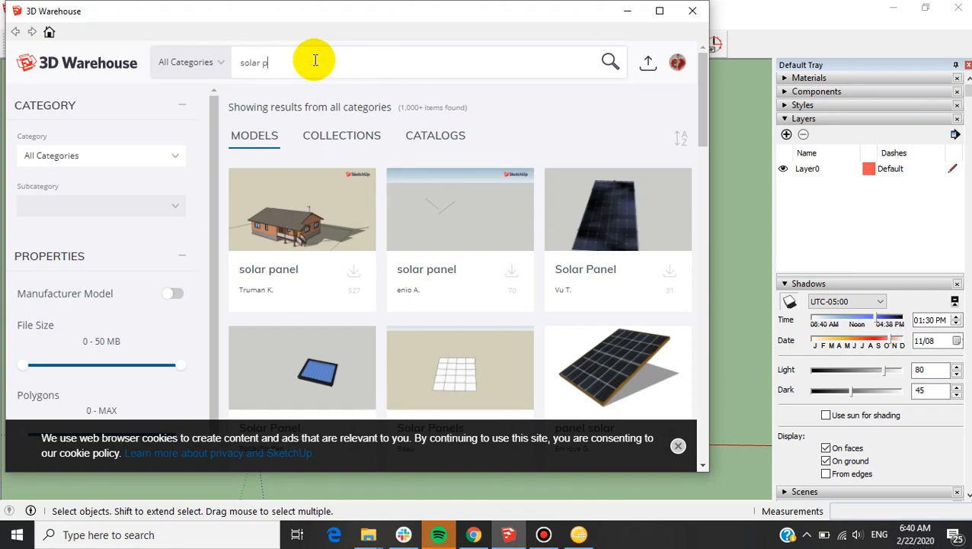
key("BackSpace")
key("BackSpace")
type("house")
key("Return")
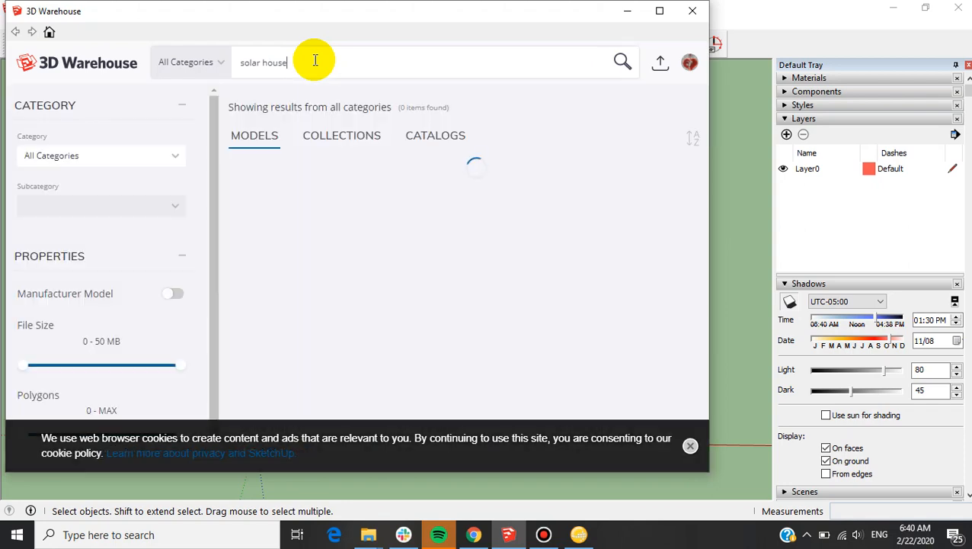
left_click(315, 61)
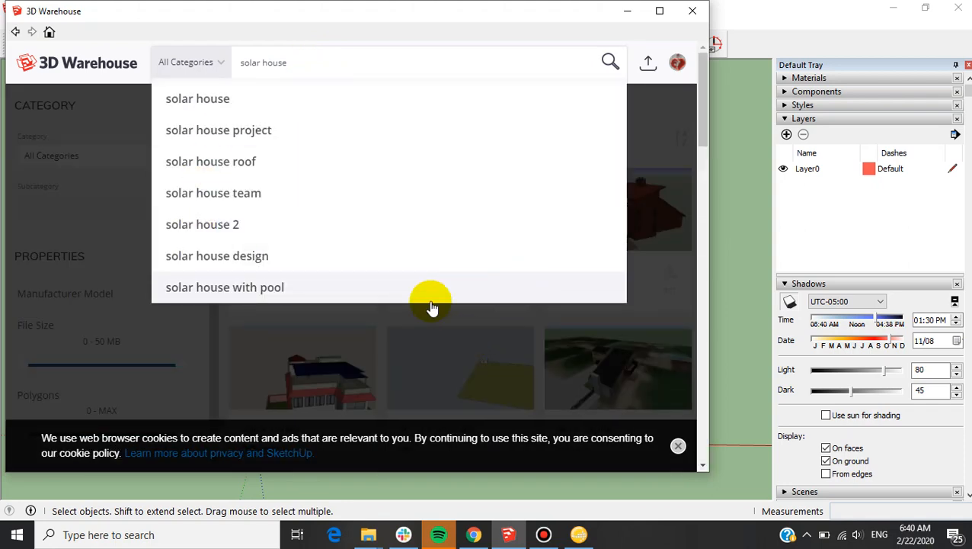
left_click(432, 293)
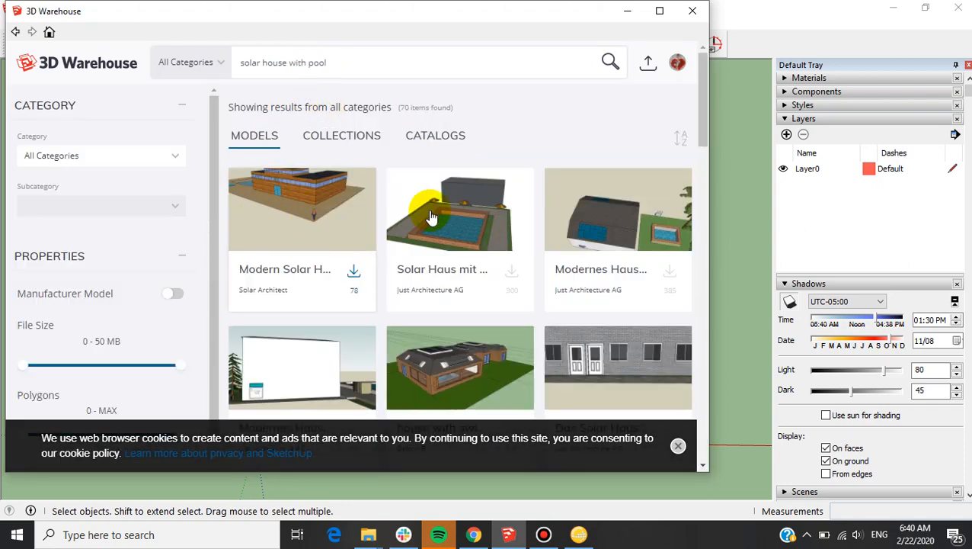
Browse the 3D Warehouse results for ready-made house models.
scroll(432, 217, "down", 6)
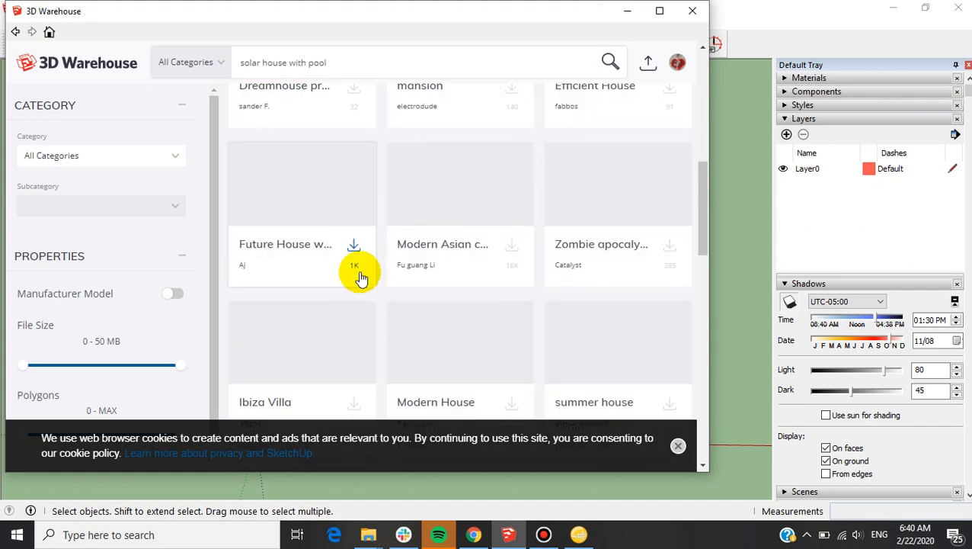
scroll(361, 277, "up", 3)
scroll(333, 259, "down", 2)
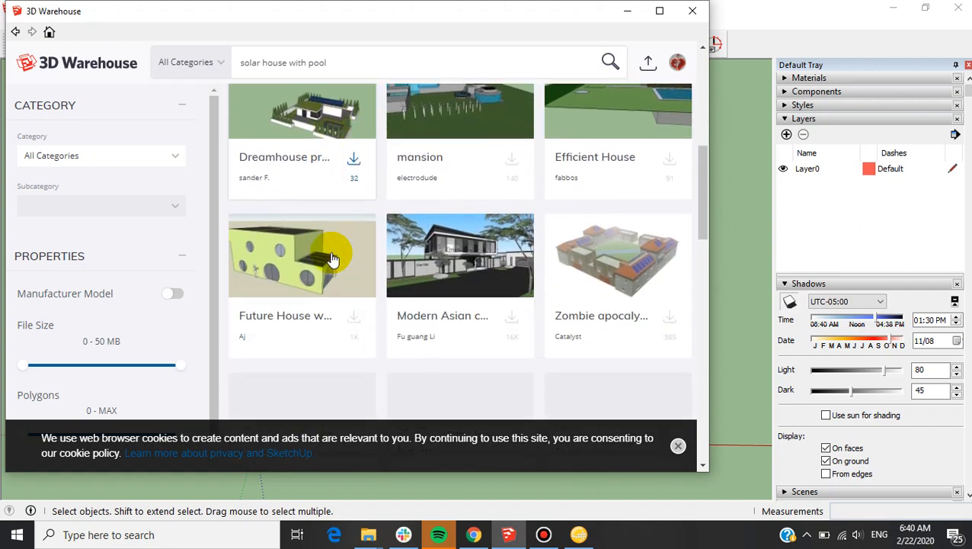
scroll(327, 266, "up", 2)
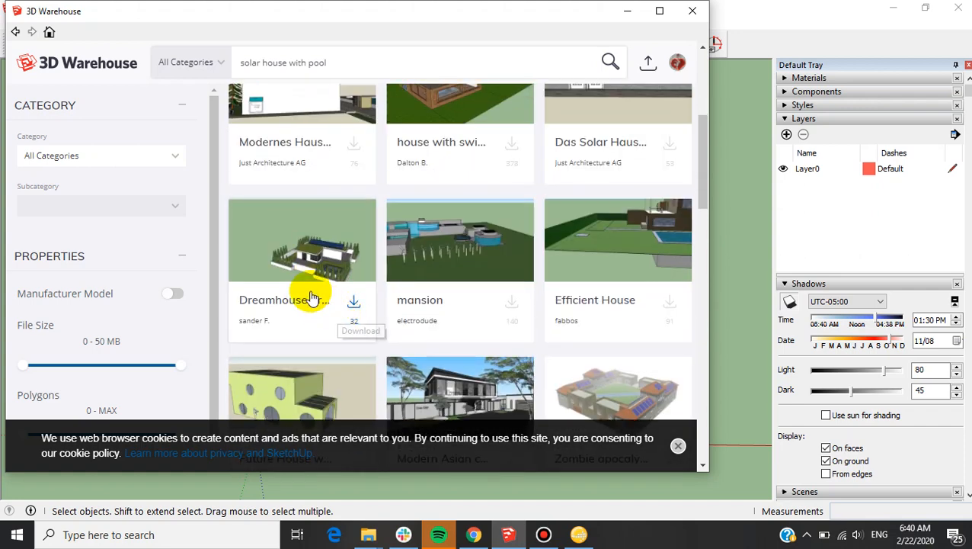
scroll(313, 293, "up", 1)
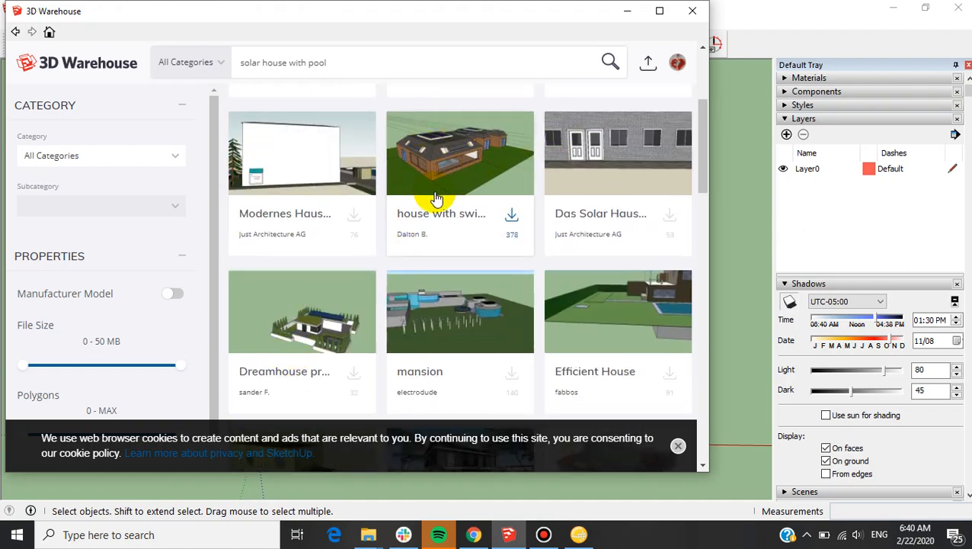
scroll(386, 228, "down", 2)
scroll(353, 256, "up", 1)
scroll(347, 256, "down", 4)
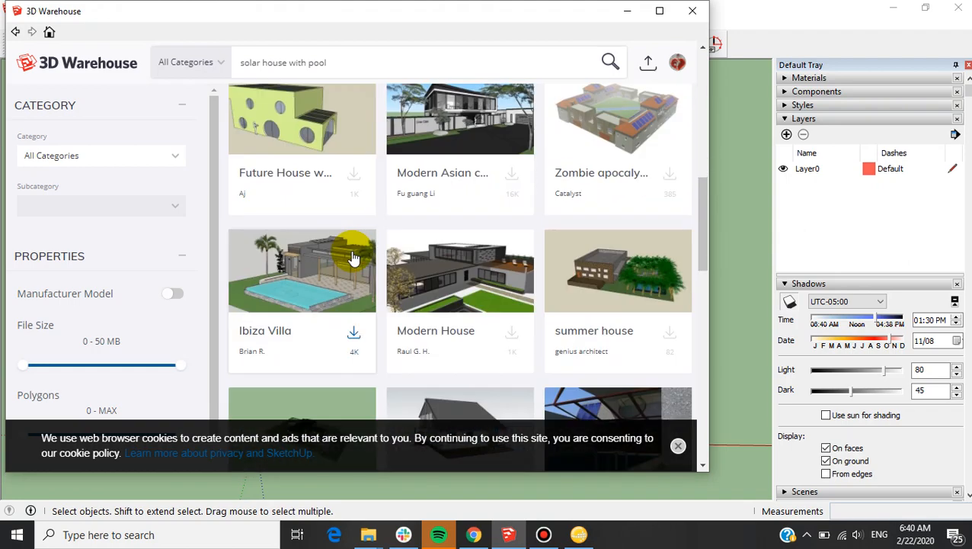
scroll(301, 304, "down", 3)
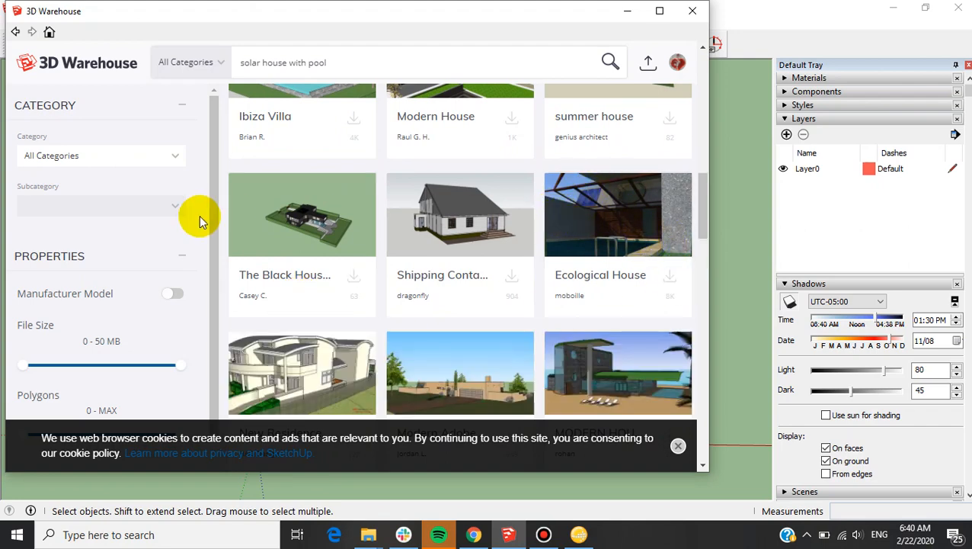
scroll(269, 234, "down", 4)
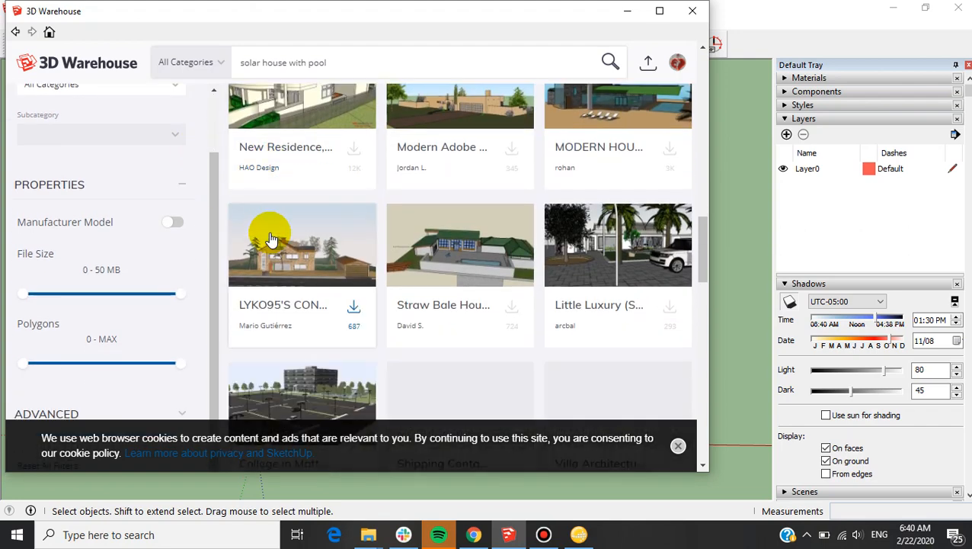
scroll(271, 238, "down", 2)
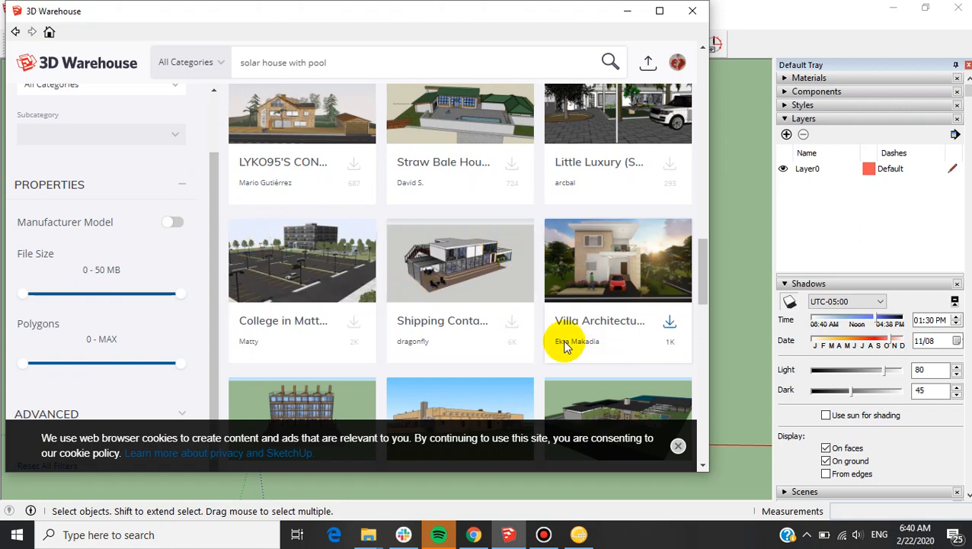
scroll(562, 343, "down", 4)
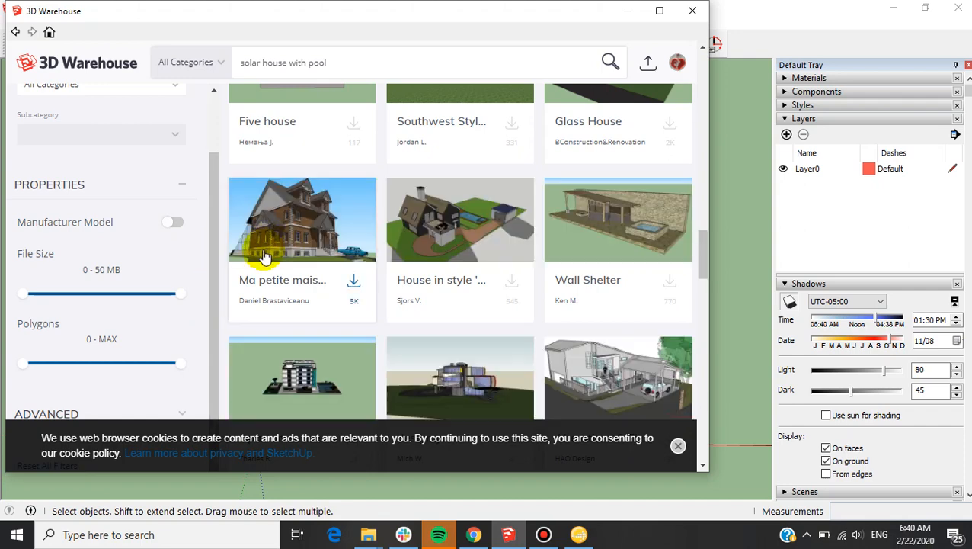
scroll(308, 358, "down", 5)
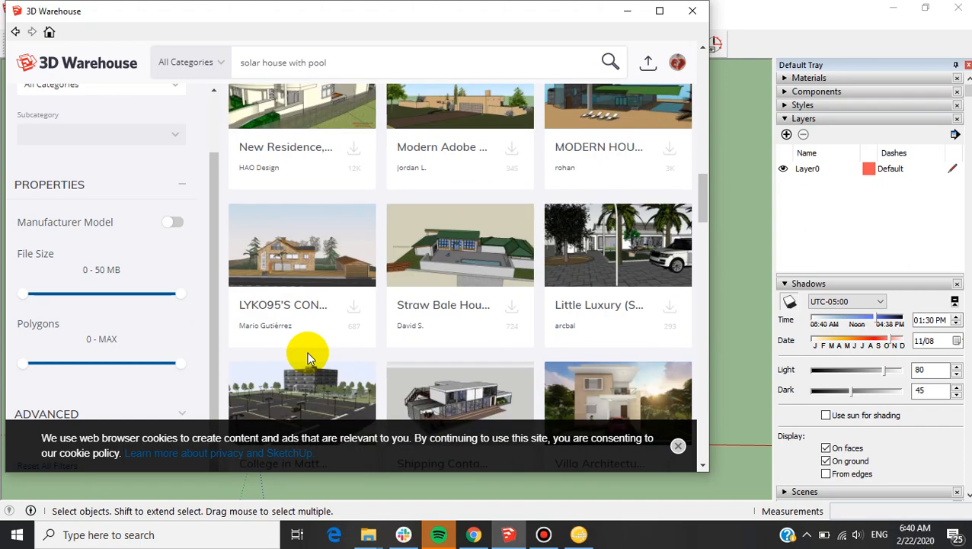
scroll(304, 354, "down", 4)
scroll(304, 353, "down", 4)
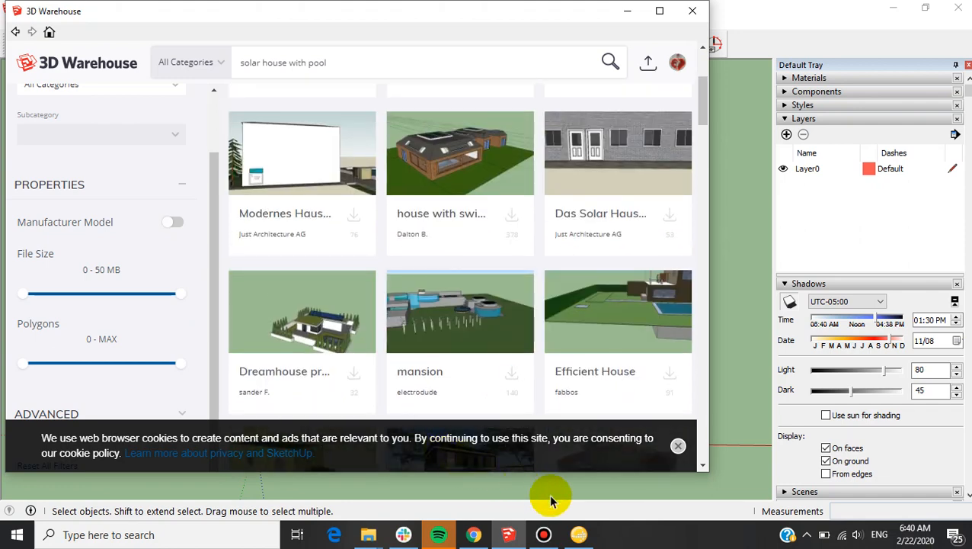
Switch to PVsyst and open a Grid-Connected project design, moving its project window clear of the main window.
left_click(579, 535)
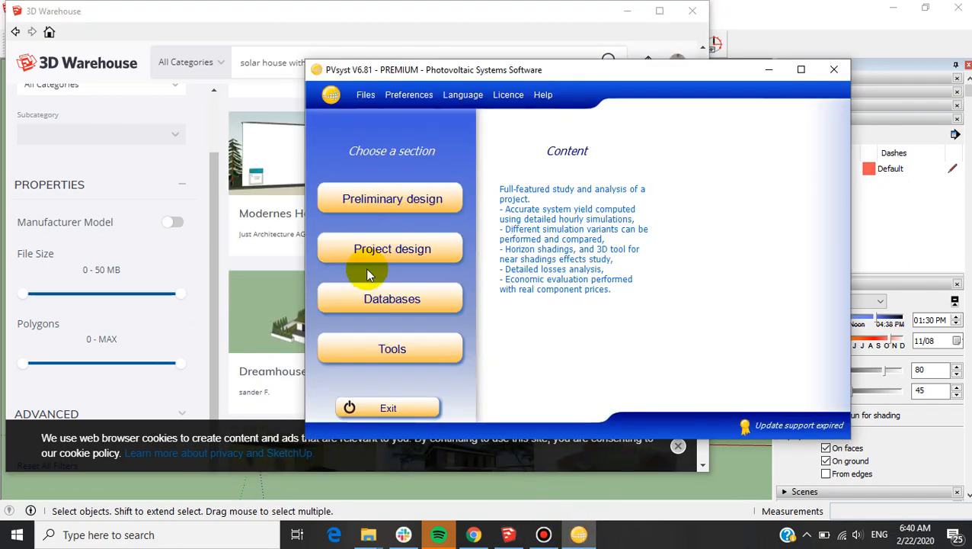
left_click(392, 251)
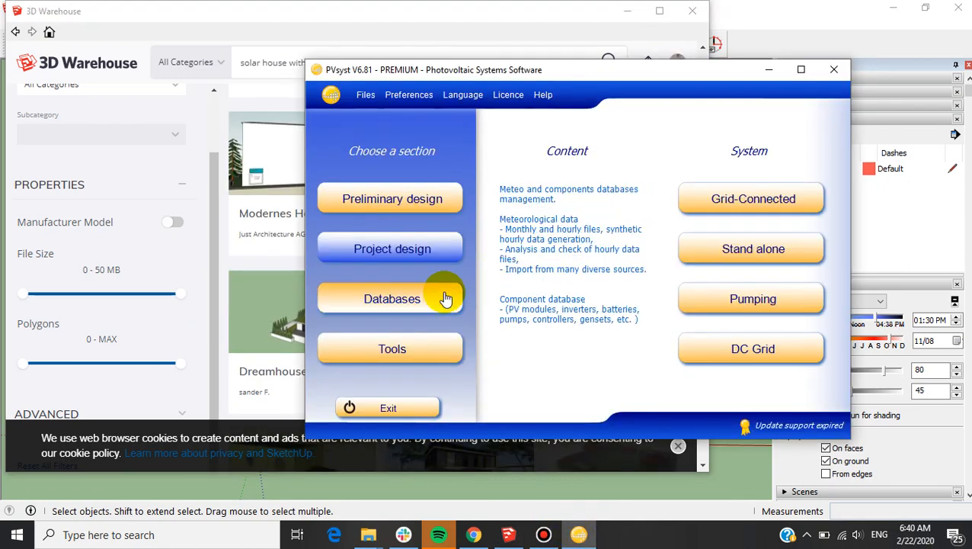
left_click(785, 199)
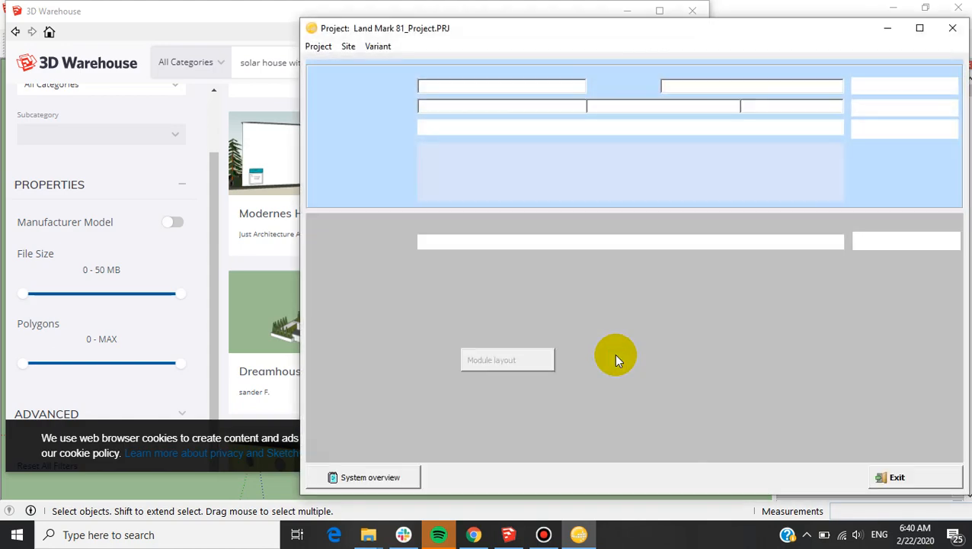
left_click_drag(623, 26, 411, 36)
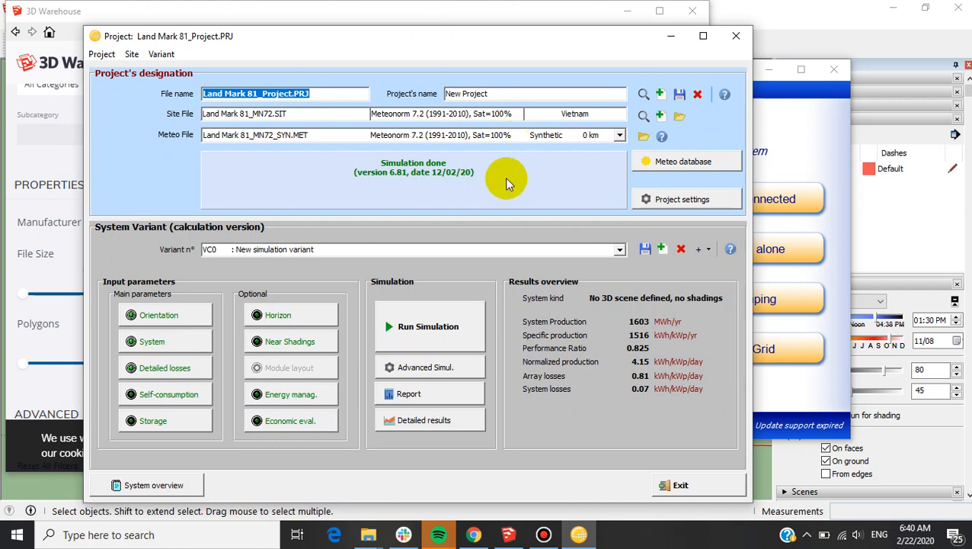
Create a new blank project in place of the loaded Land Mark 81 project.
left_click(302, 114)
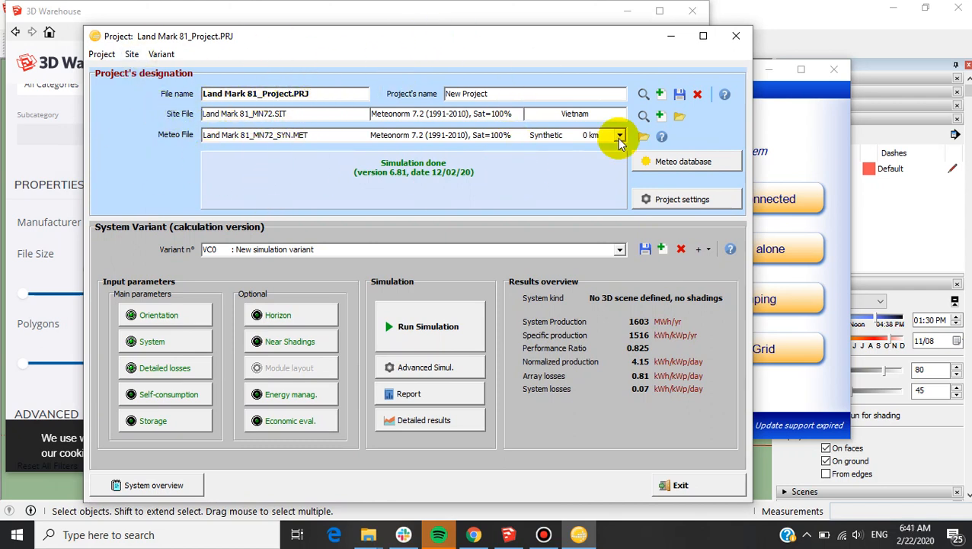
left_click(524, 94)
left_click(652, 93)
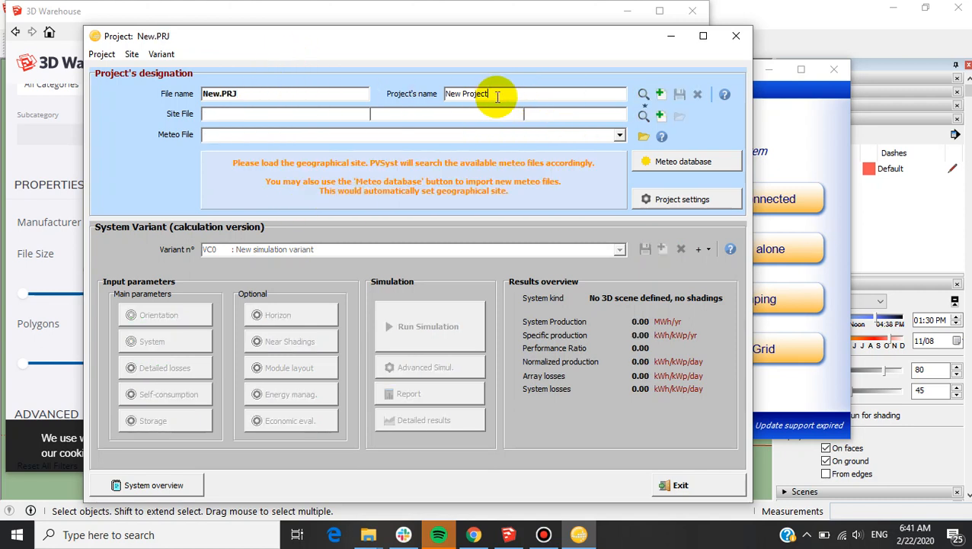
Name the project test and load Land Mark 81_MN72.SIT in Vietnam as its geographical site.
left_click_drag(494, 94, 387, 99)
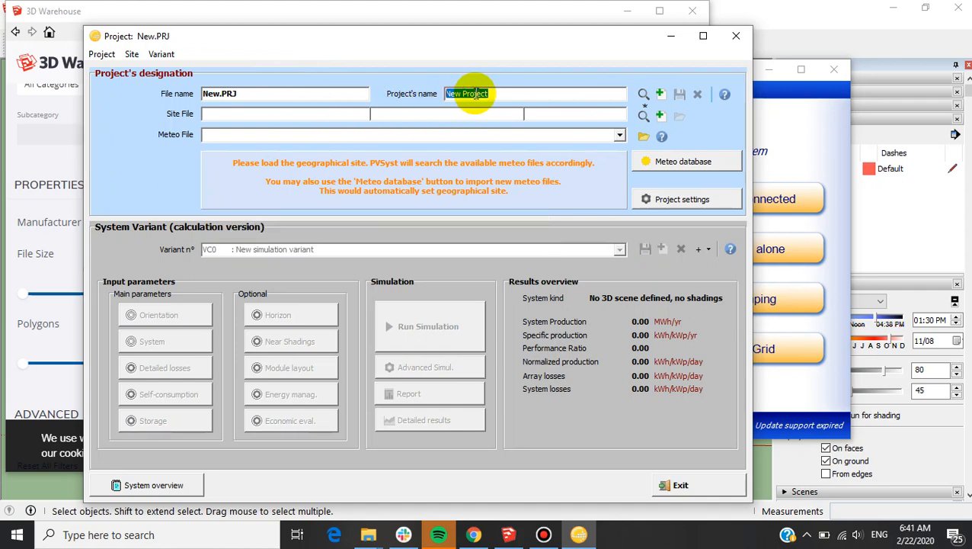
type("test")
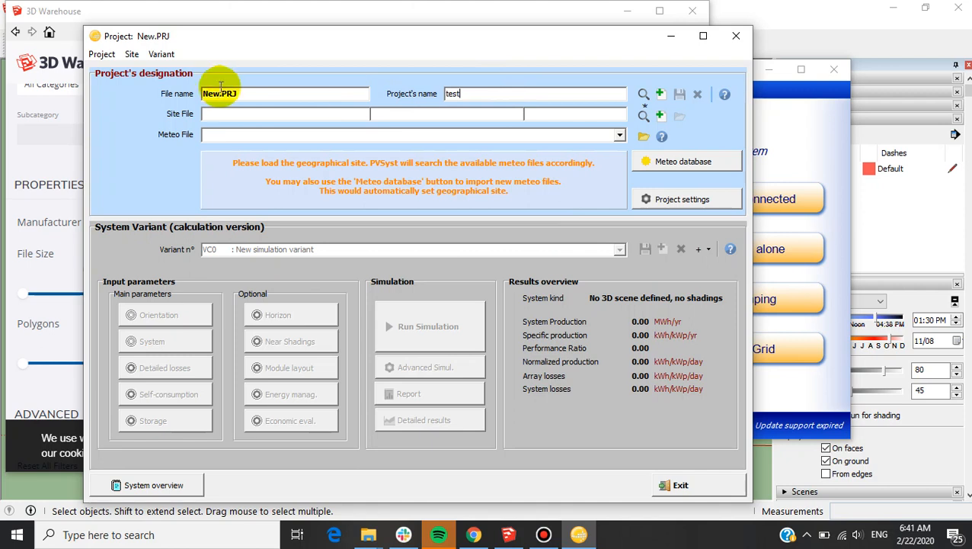
left_click(217, 113)
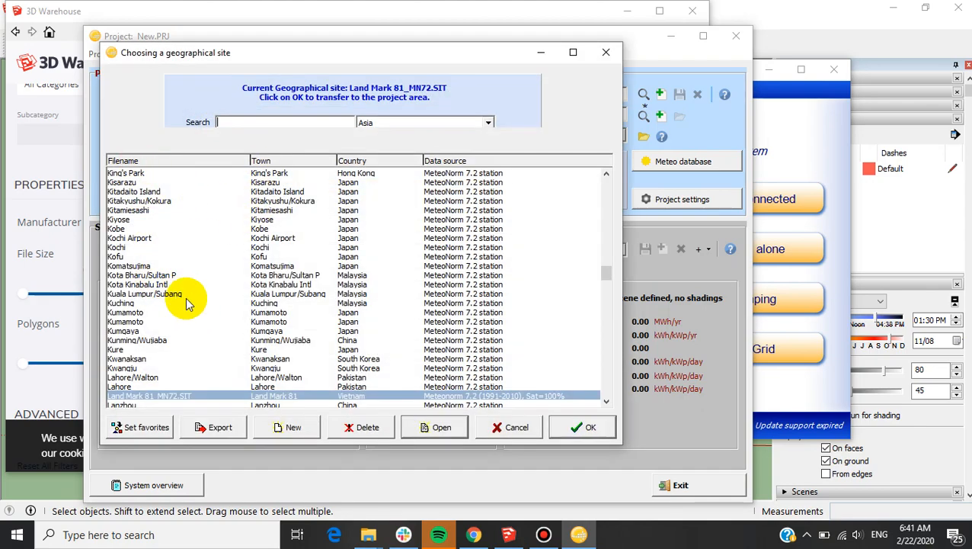
scroll(179, 299, "down", 3)
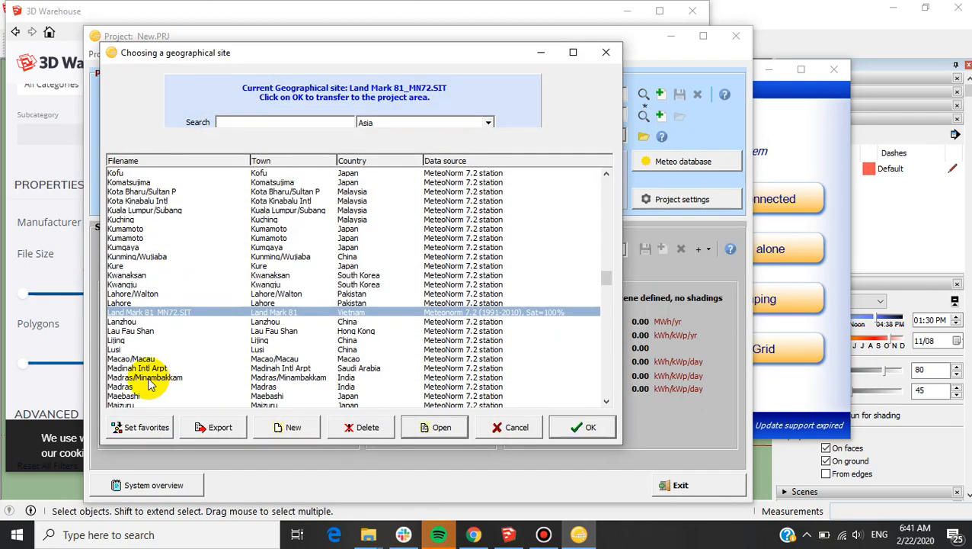
double_click(173, 314)
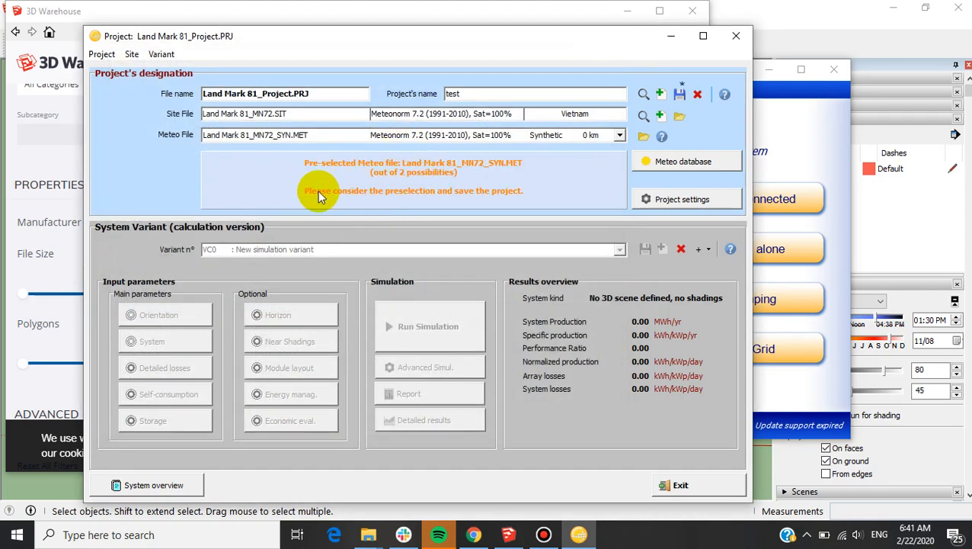
Save the project under the file name Land Mark 81_Project with the description test.
left_click(682, 96)
left_click(663, 128)
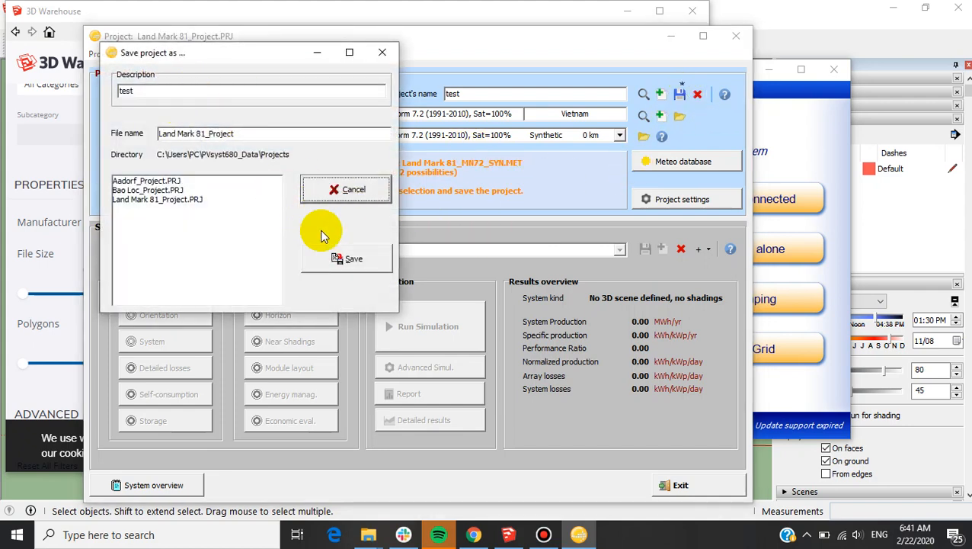
left_click(333, 255)
left_click(540, 329)
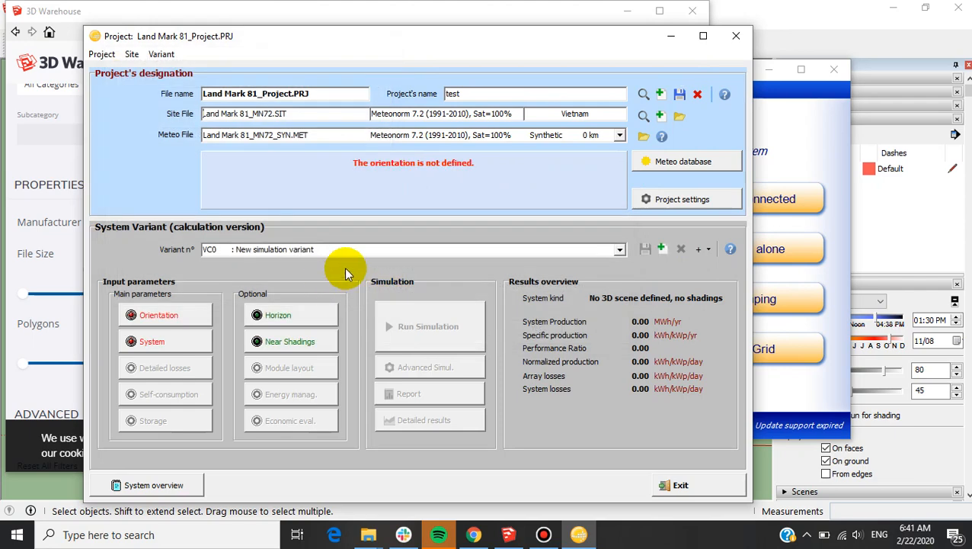
Open the variant's orientation settings, and switch to SketchUp with 3D Warehouse closed to examine the roof carrying the panels.
left_click(187, 316)
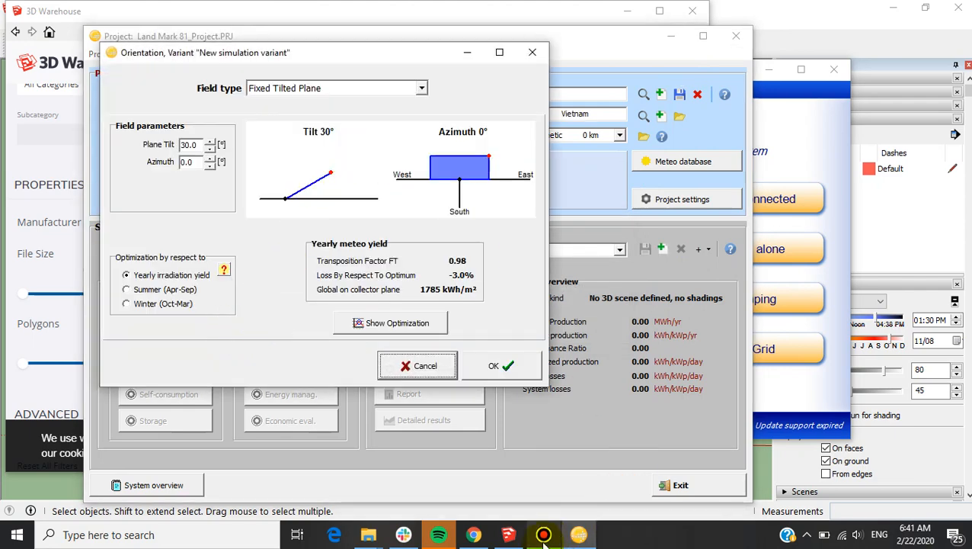
left_click(508, 534)
left_click(690, 10)
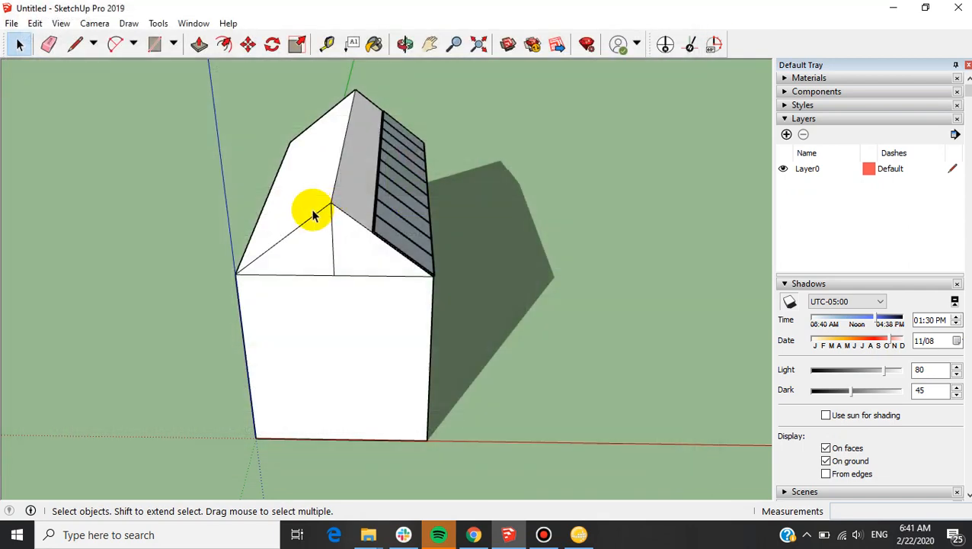
middle_click_drag(312, 216, 295, 200)
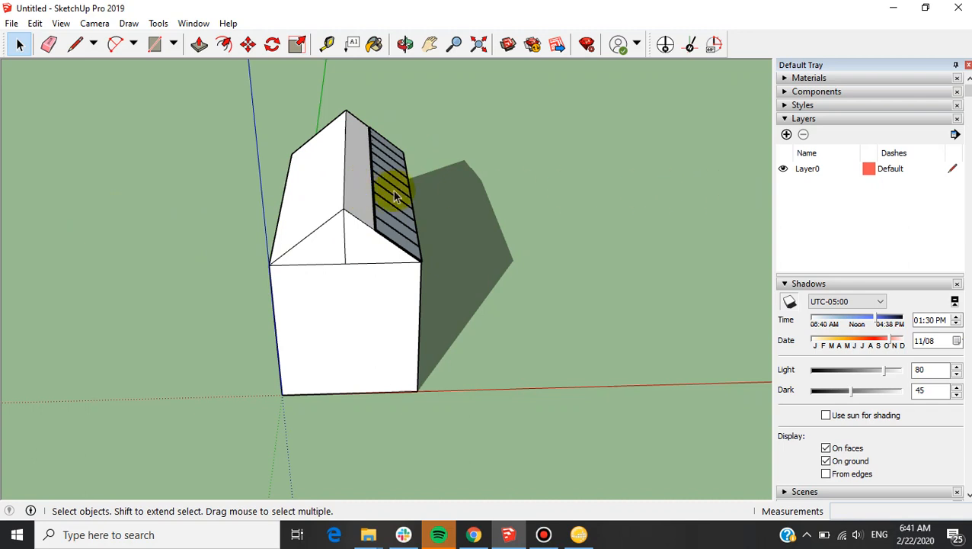
scroll(202, 141, "up", 2)
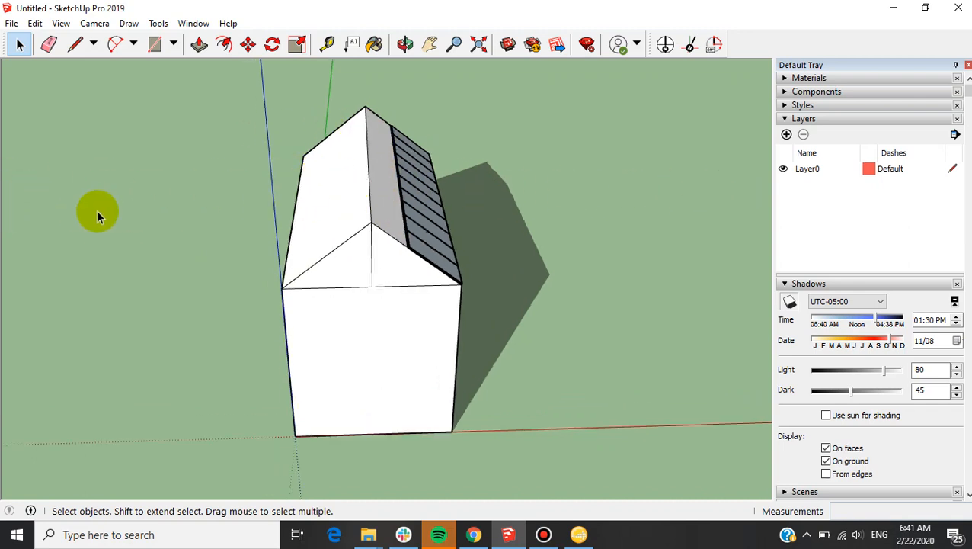
middle_click_drag(381, 198, 415, 165)
scroll(415, 165, "up", 3)
scroll(391, 205, "down", 3)
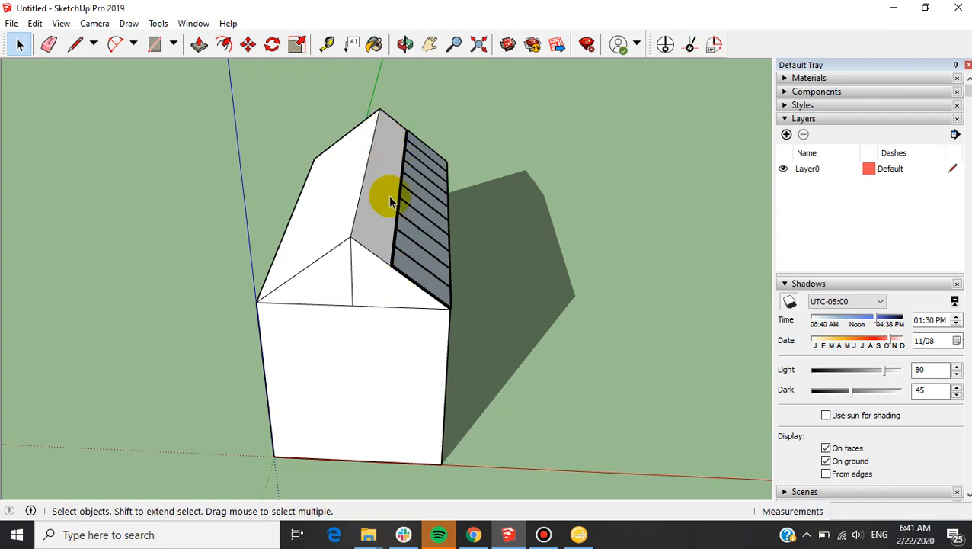
Compare the plane tilt setting in PVsyst with the slope of the panel roof in the SketchUp model.
left_click(578, 535)
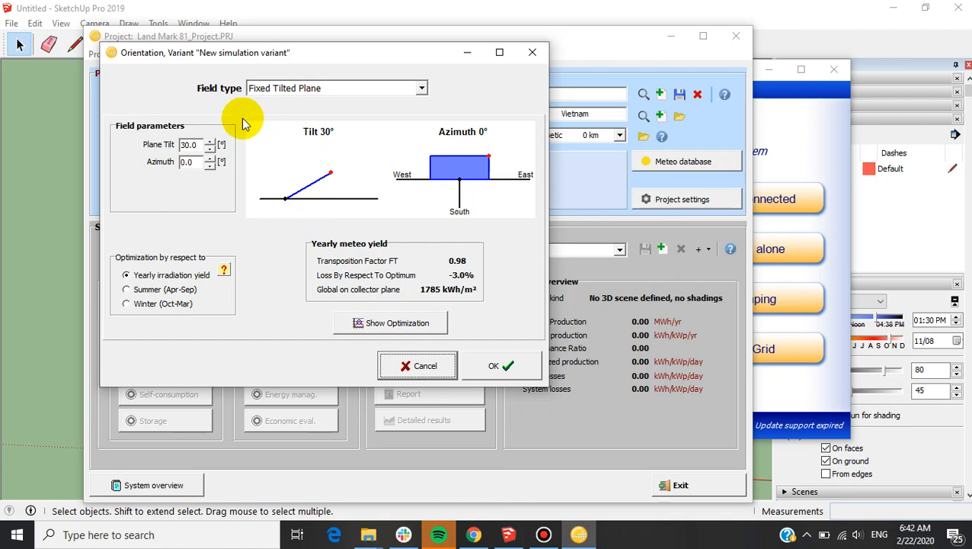
left_click(189, 145)
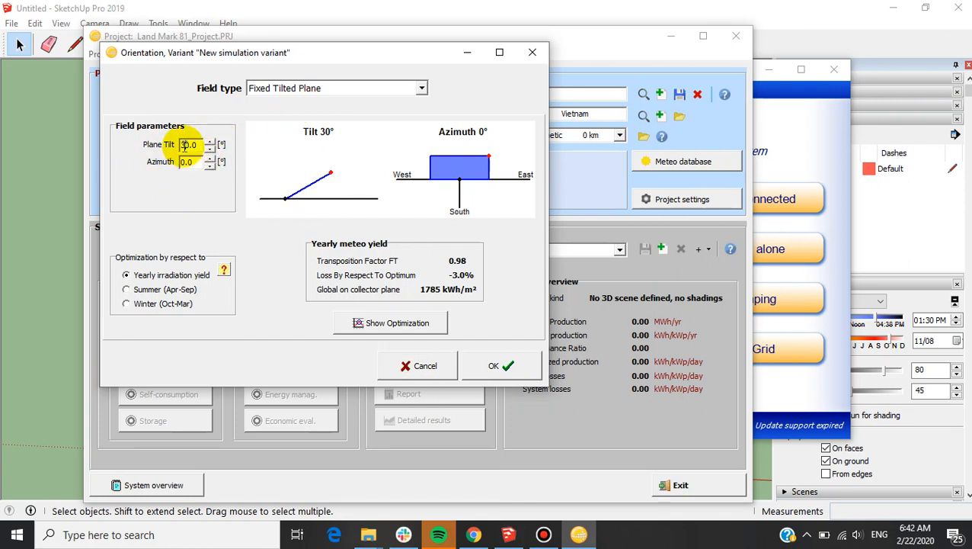
double_click(184, 145)
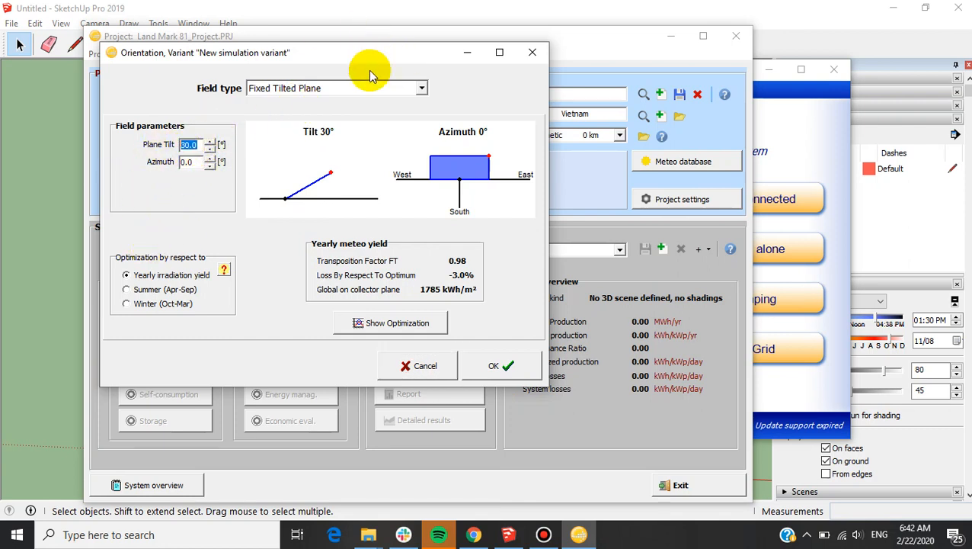
left_click(22, 160)
scroll(408, 278, "up", 3)
left_click(412, 303)
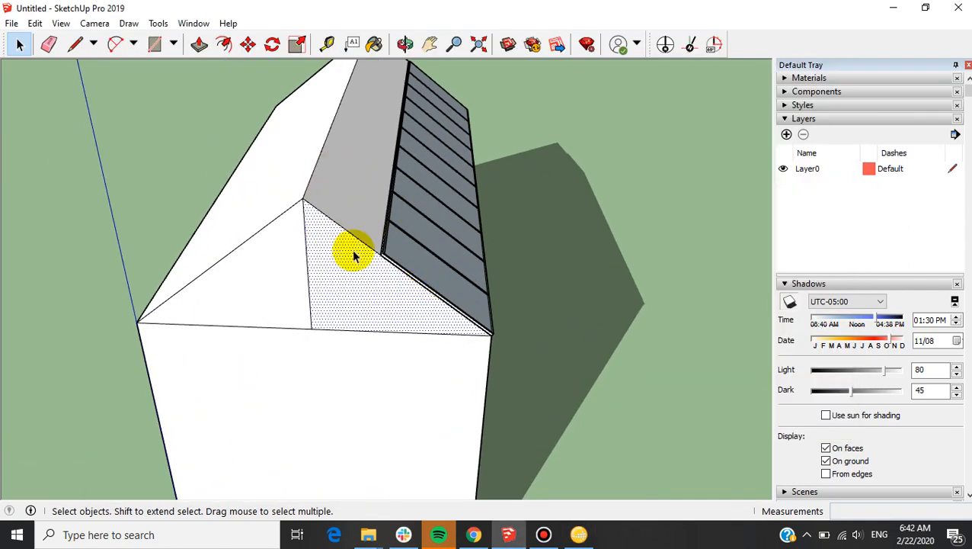
middle_click_drag(428, 303, 417, 200)
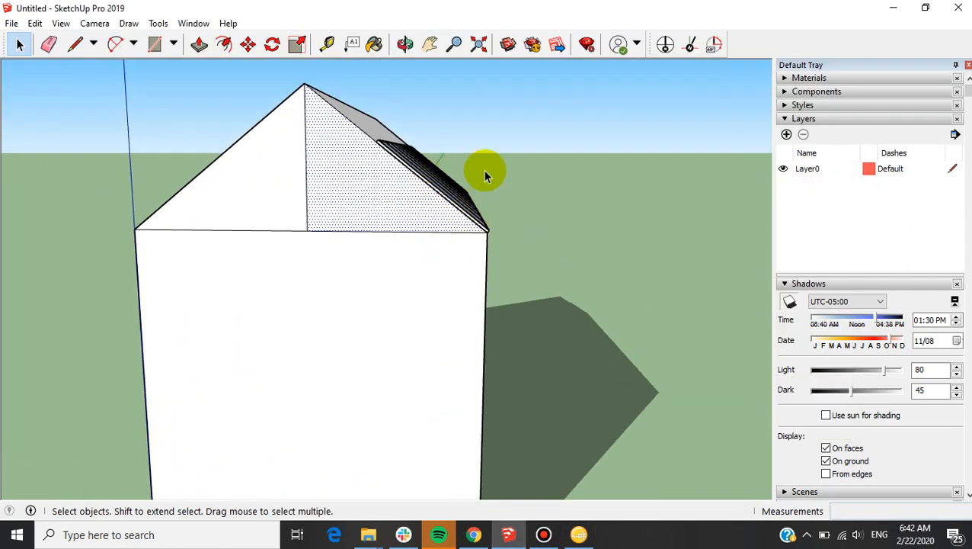
left_click(578, 534)
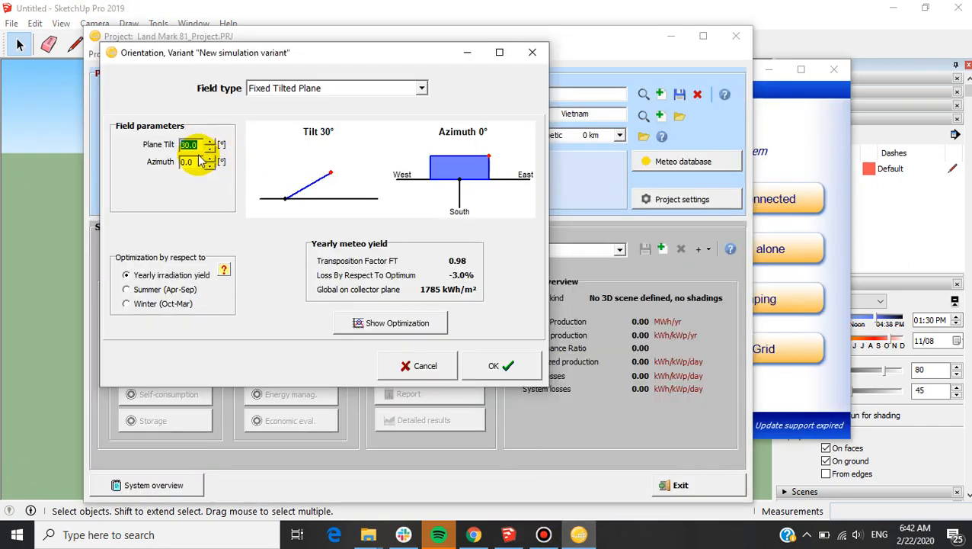
left_click(27, 161)
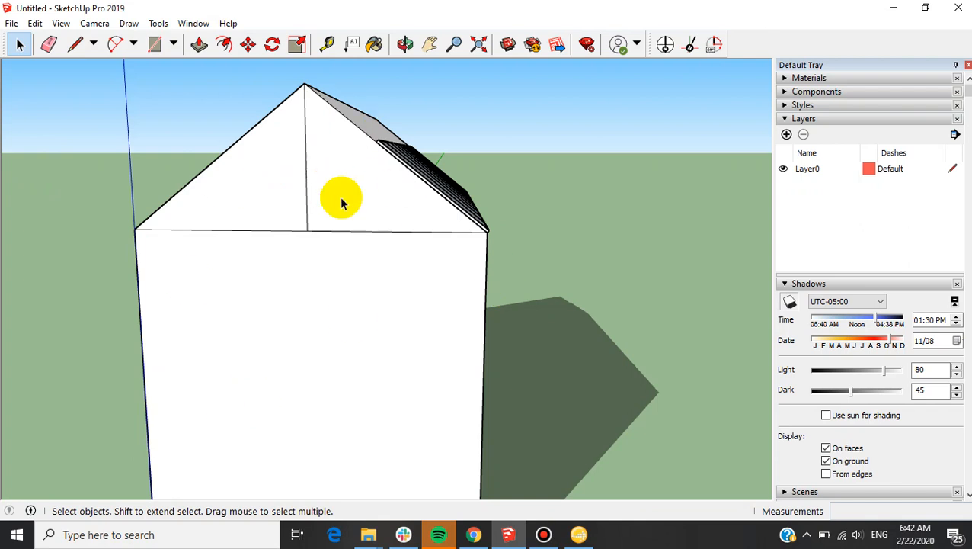
mouse_move(406, 201)
middle_mouse_down()
mouse_move(390, 136)
mouse_move(358, 123)
mouse_move(318, 160)
middle_mouse_up()
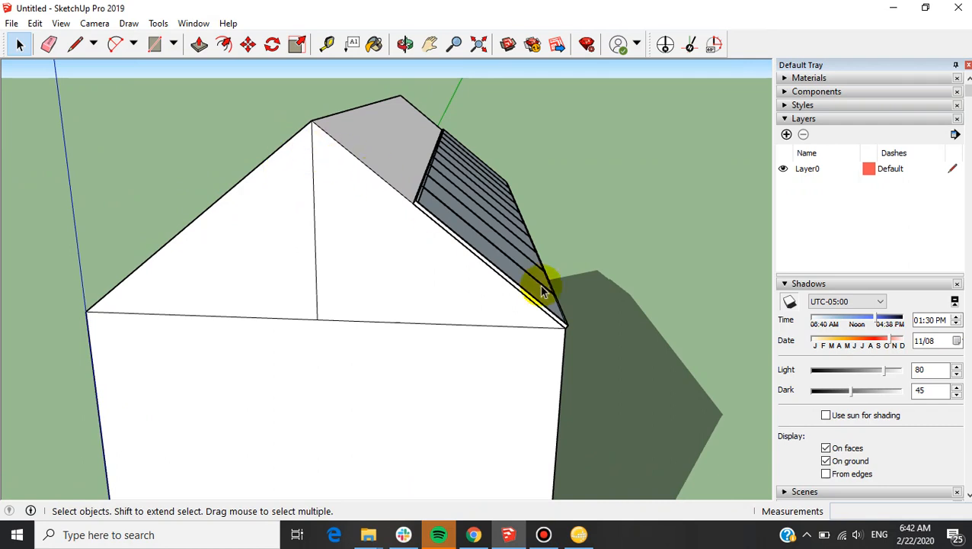
Switch to PVsyst and define the fixed tilted plane with a 20° tilt and 0° azimuth, accepting the orientation.
left_click(577, 537)
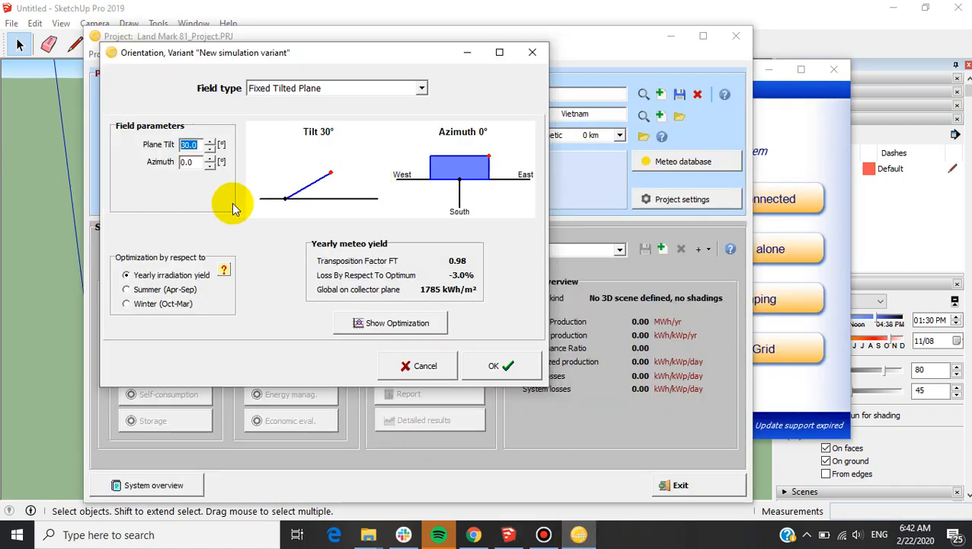
double_click(197, 144)
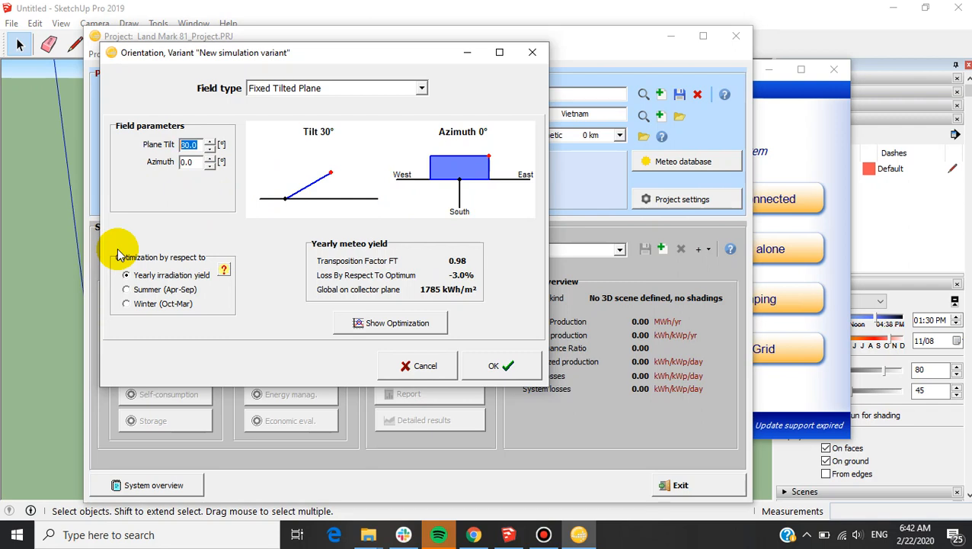
type("20")
left_click(204, 164)
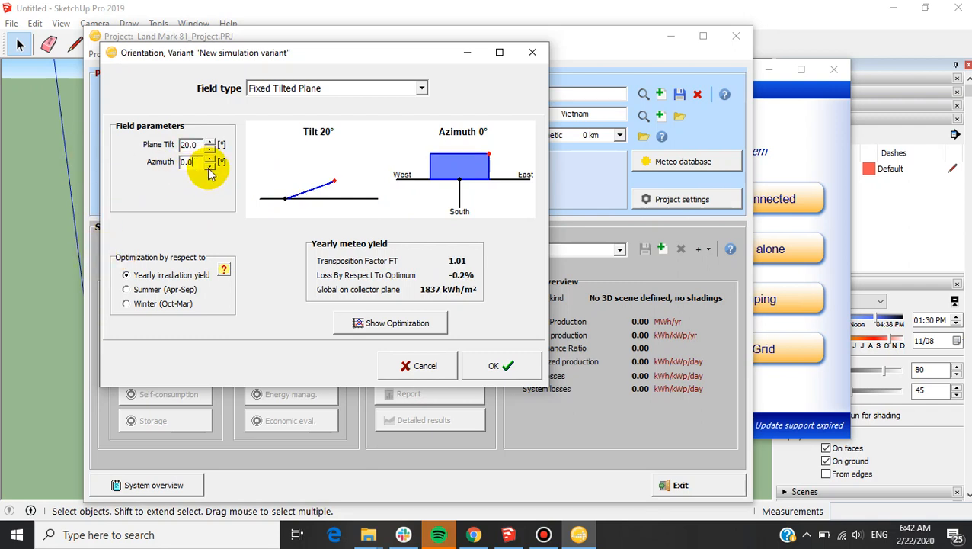
double_click(189, 162)
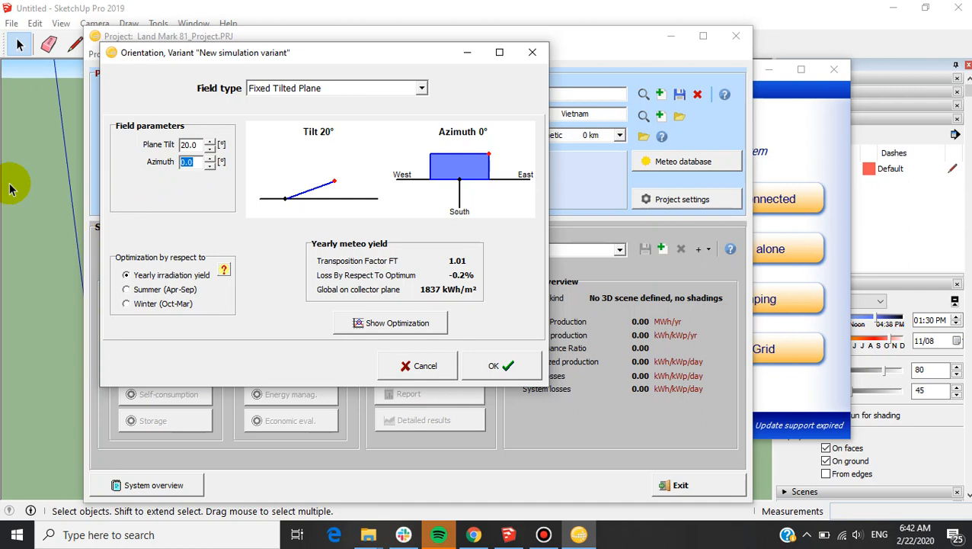
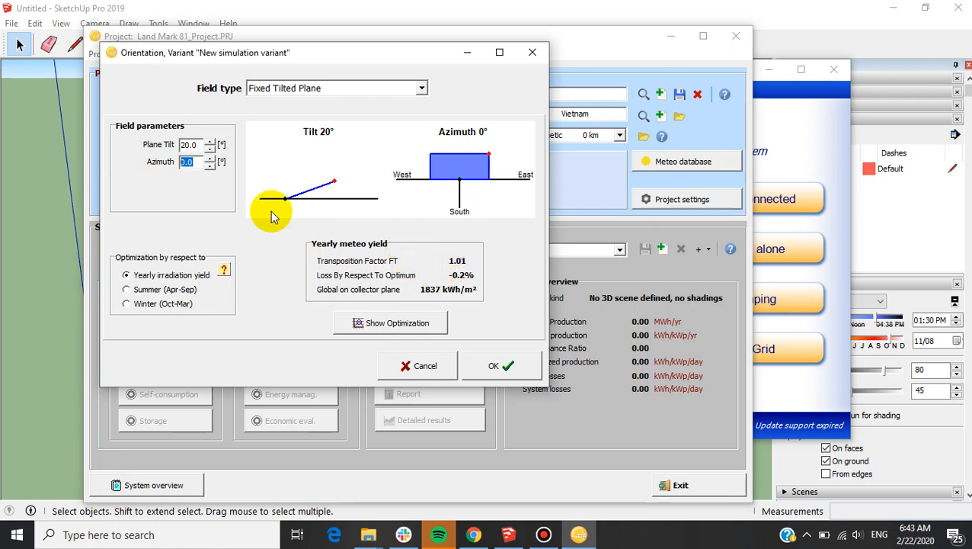
left_click(202, 146)
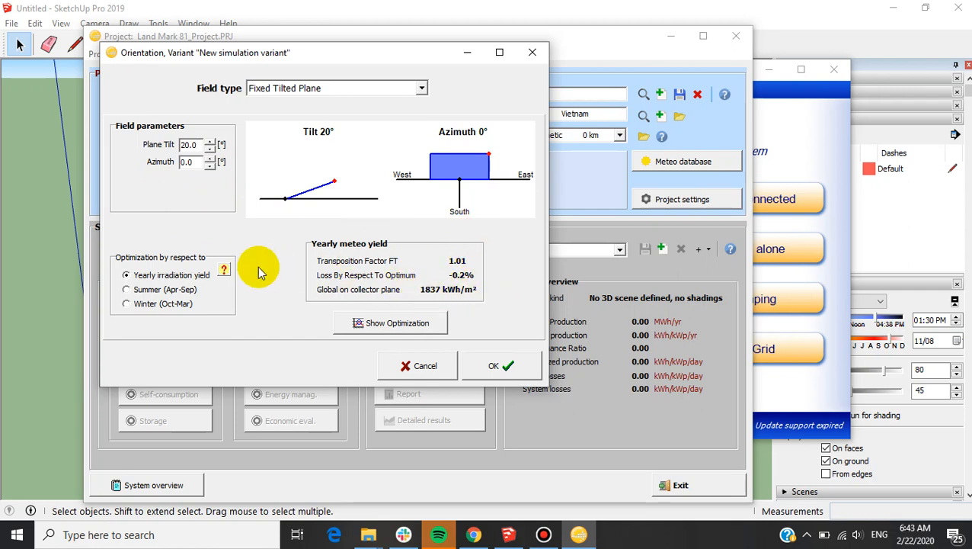
left_click(503, 367)
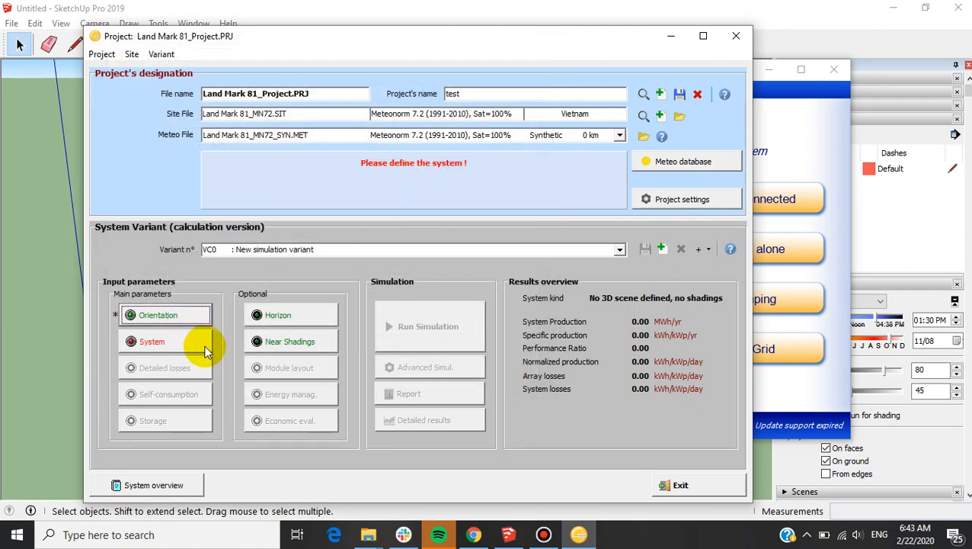
Look briefly at the grid system definition, and open the 3D shading scene construction from the near shadings definition.
left_click(175, 350)
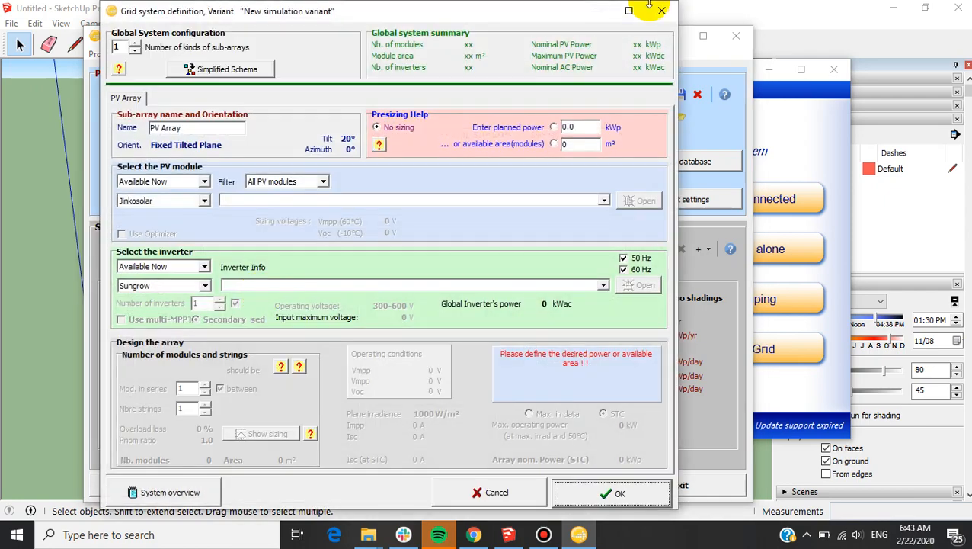
left_click(659, 7)
left_click(311, 342)
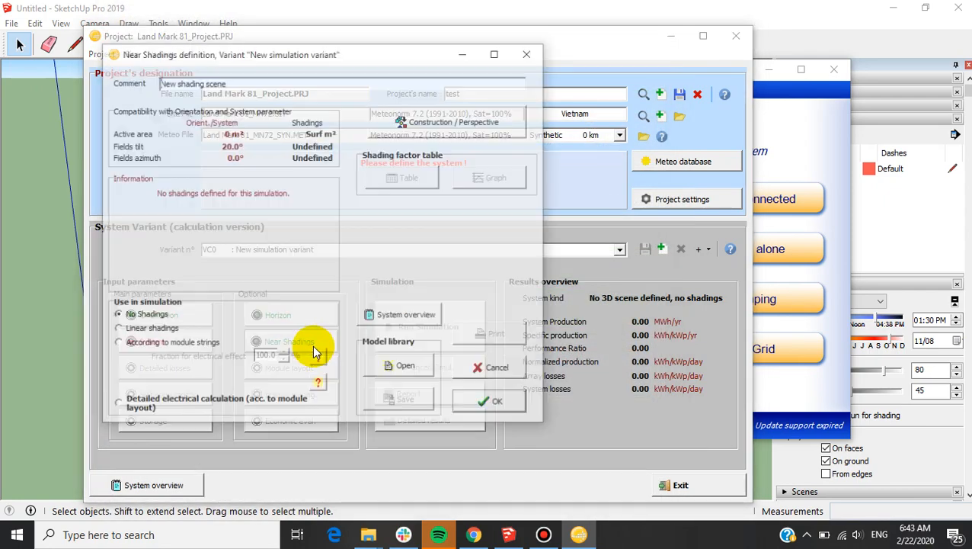
left_click(408, 122)
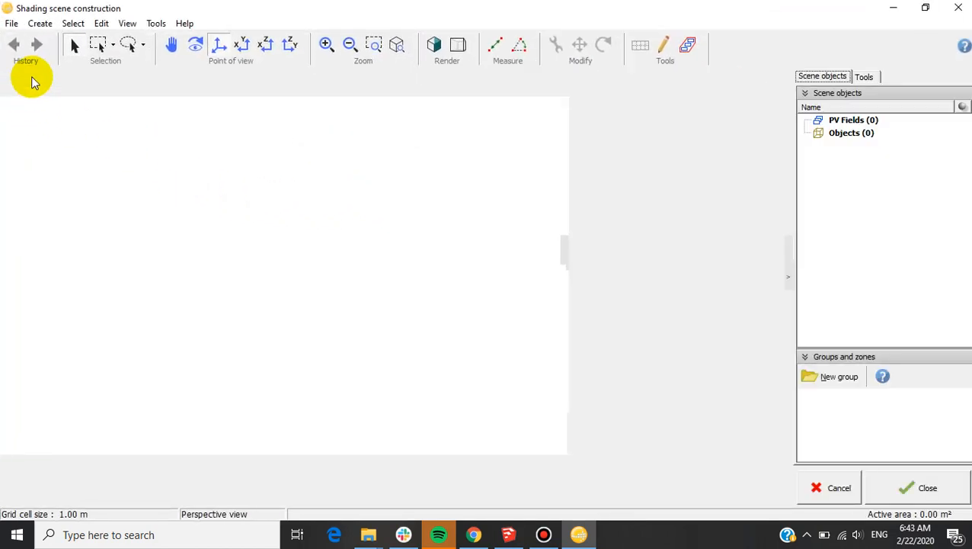
left_click(12, 24)
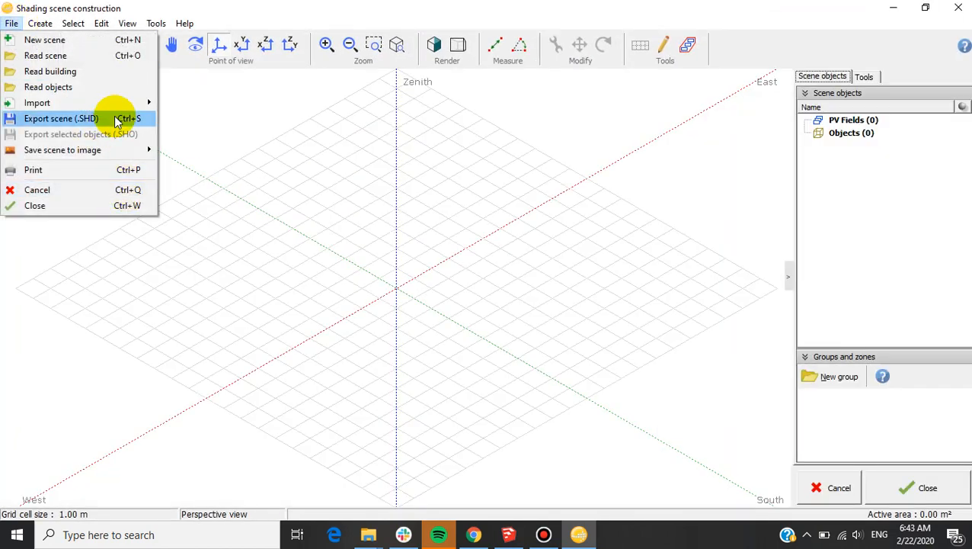
mouse_move(137, 102)
left_click(256, 102)
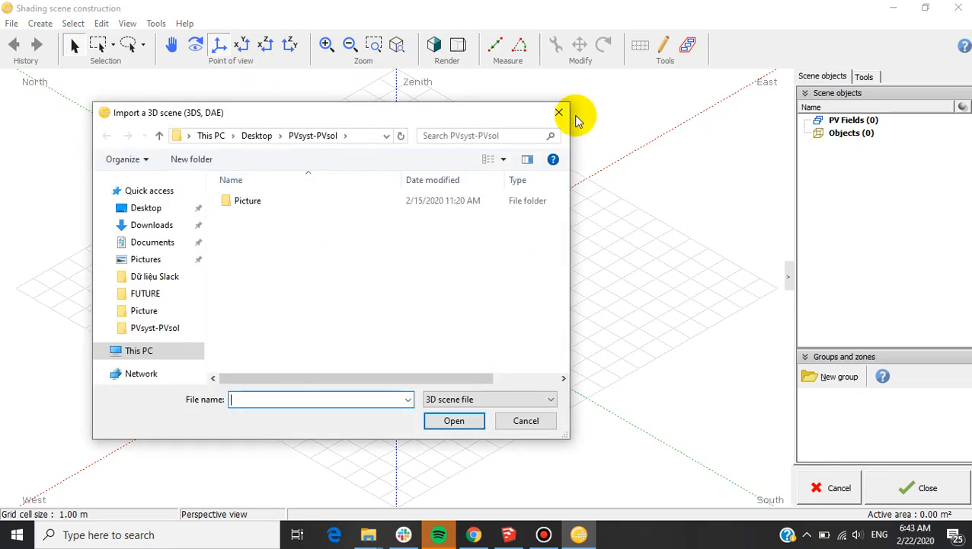
left_click(558, 114)
Start importing a 3D scene (3DS, DAE) and browse to the Desktop folder.
left_click(11, 23)
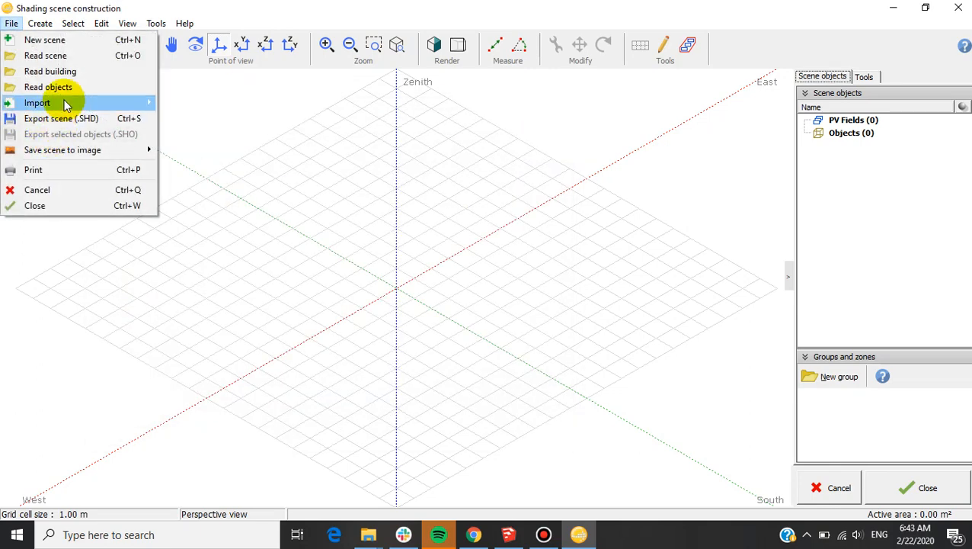
mouse_move(67, 102)
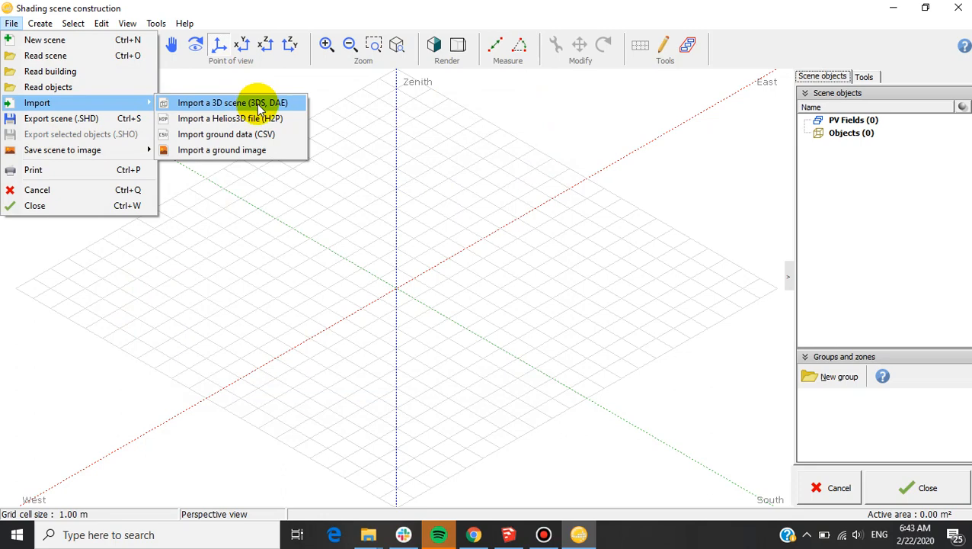
left_click(259, 108)
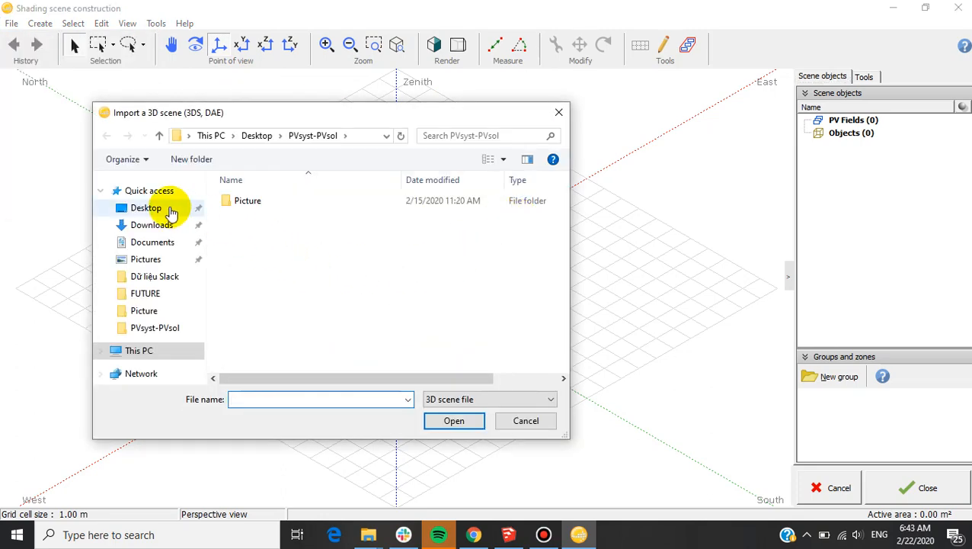
left_click(145, 208)
scroll(302, 263, "down", 2)
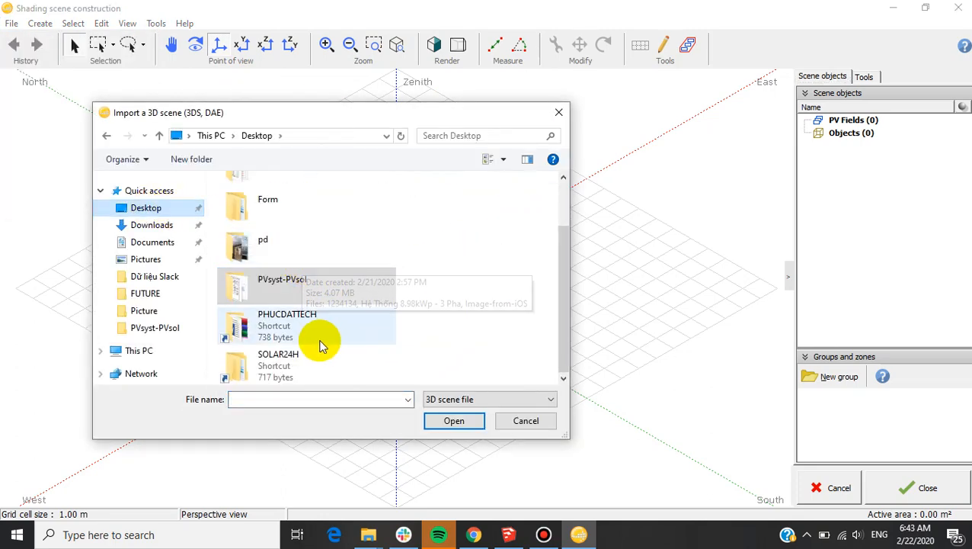
scroll(317, 341, "up", 1)
scroll(317, 341, "down", 1)
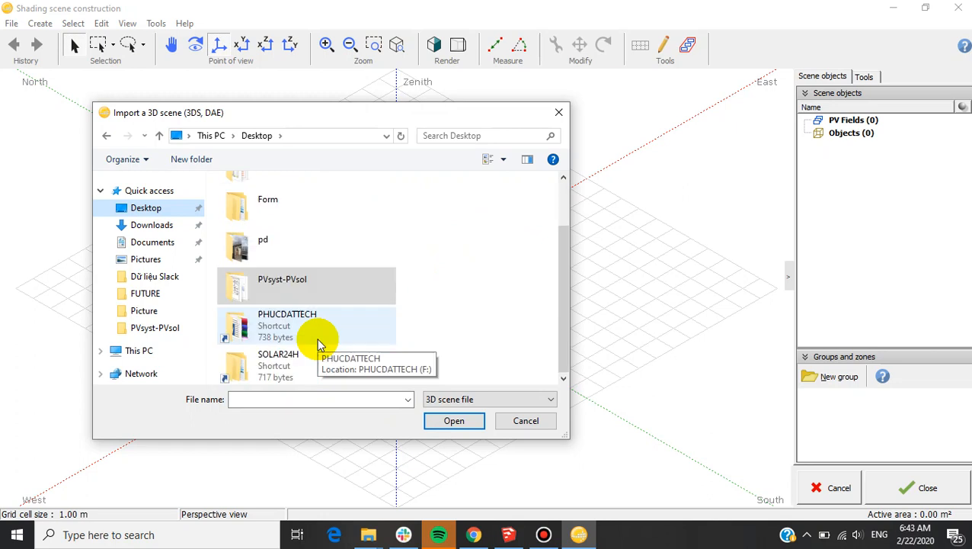
Switch the import filter to the second 3D scene file type and open test 1.3ds from the Desktop.
left_click(457, 399)
left_click(457, 401)
left_click(461, 398)
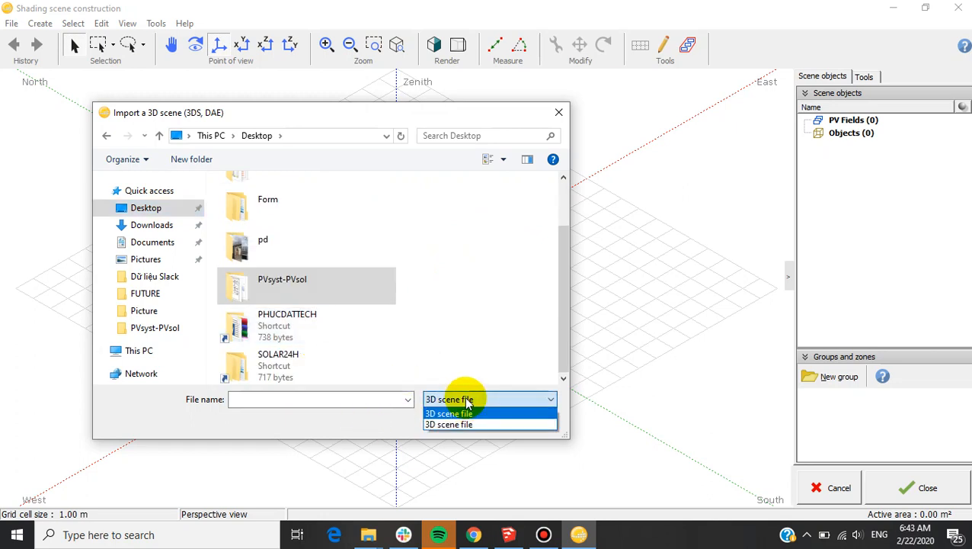
left_click(453, 401)
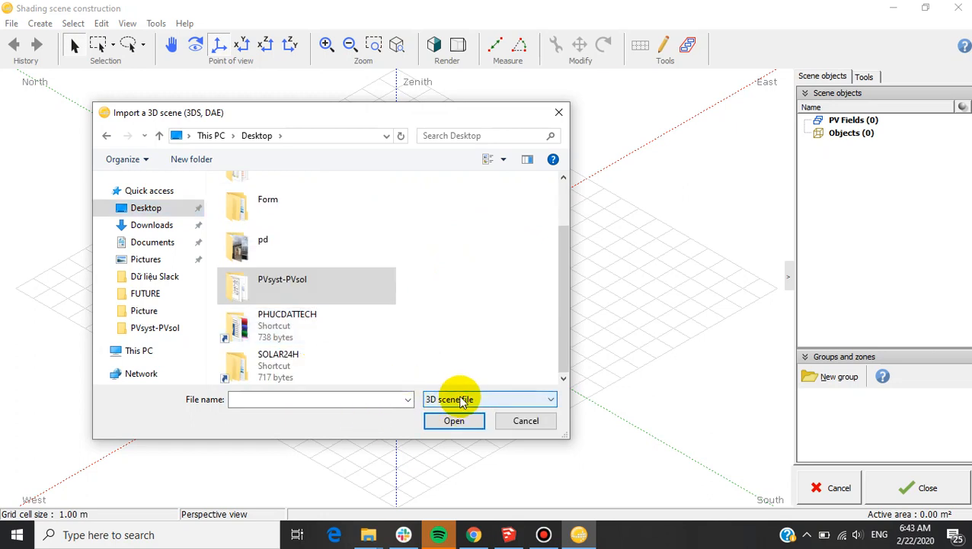
left_click(461, 401)
left_click(461, 423)
scroll(339, 331, "up", 1)
scroll(318, 317, "down", 2)
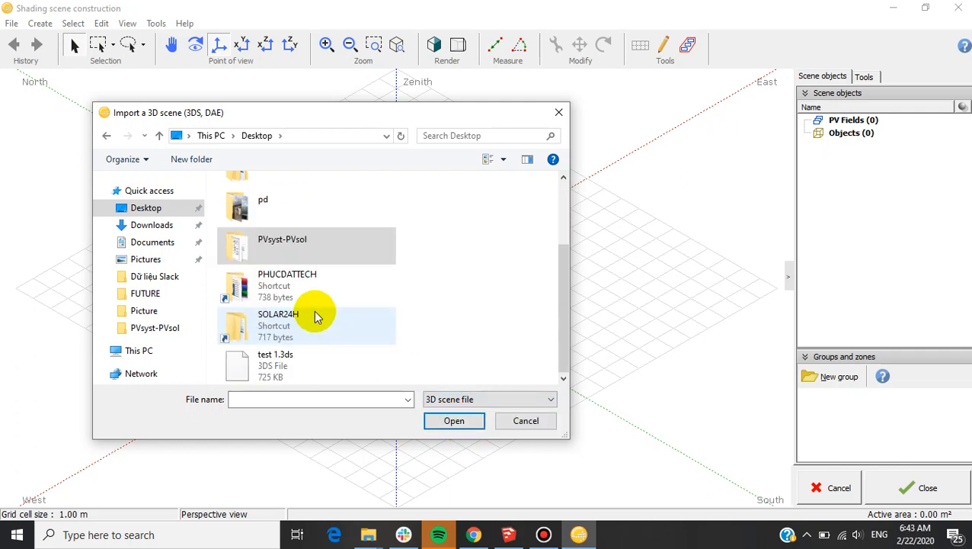
left_click(296, 368)
left_click(454, 423)
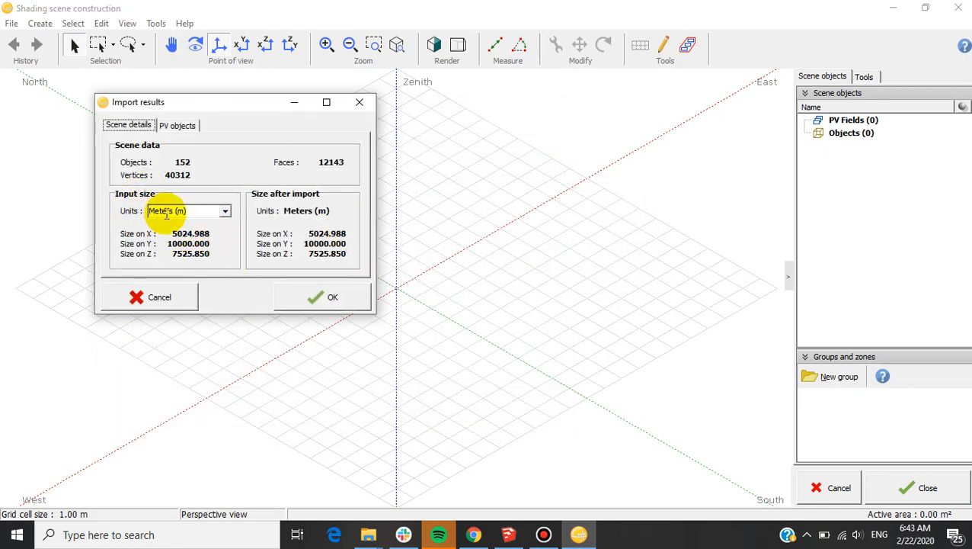
Set the imported scene's input units to Millimeters (mm) and accept the import.
left_click(227, 212)
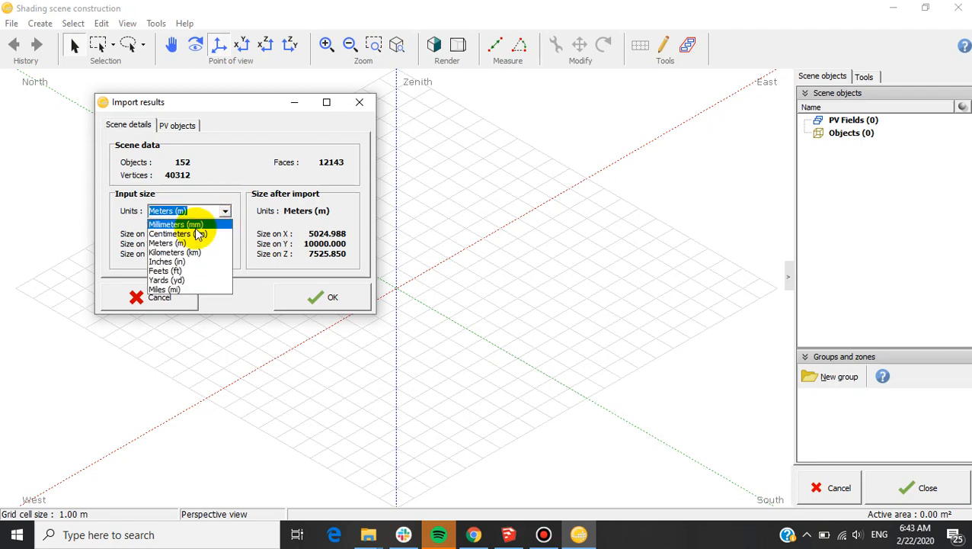
left_click(195, 219)
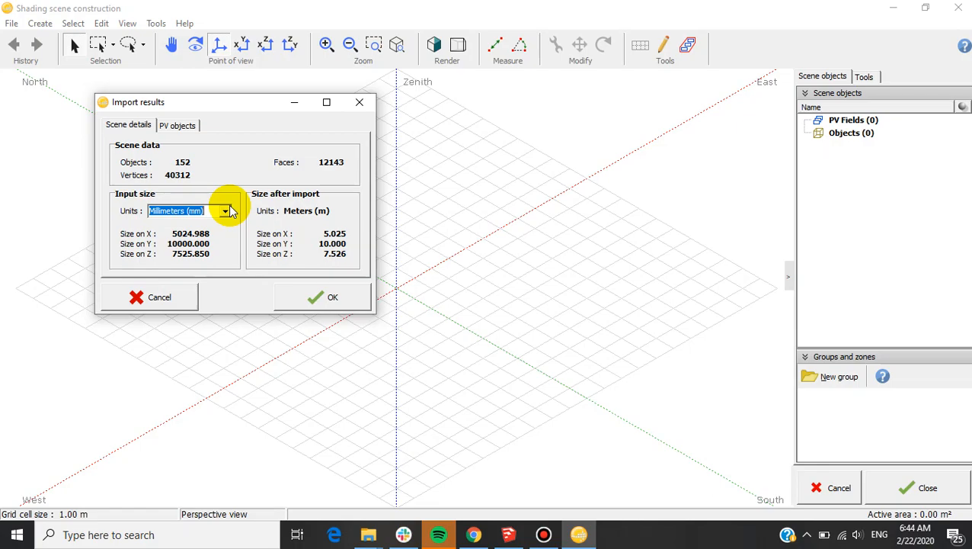
left_click(332, 298)
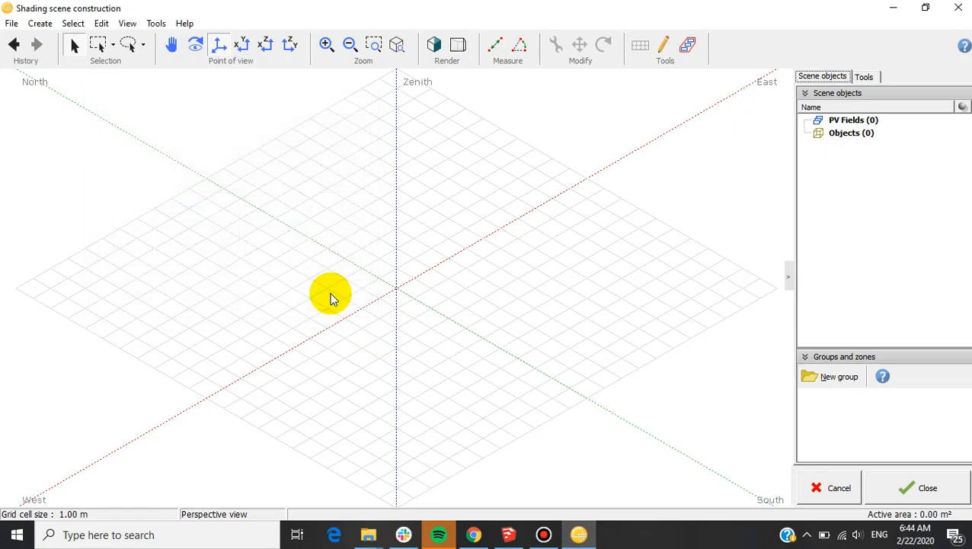
Examine the imported house wireframe and the row of panels on its roof from several angles.
scroll(290, 244, "down", 1)
scroll(289, 245, "down", 2)
middle_click_drag(290, 245, 438, 259)
scroll(438, 259, "up", 8)
middle_click_drag(451, 331, 540, 336)
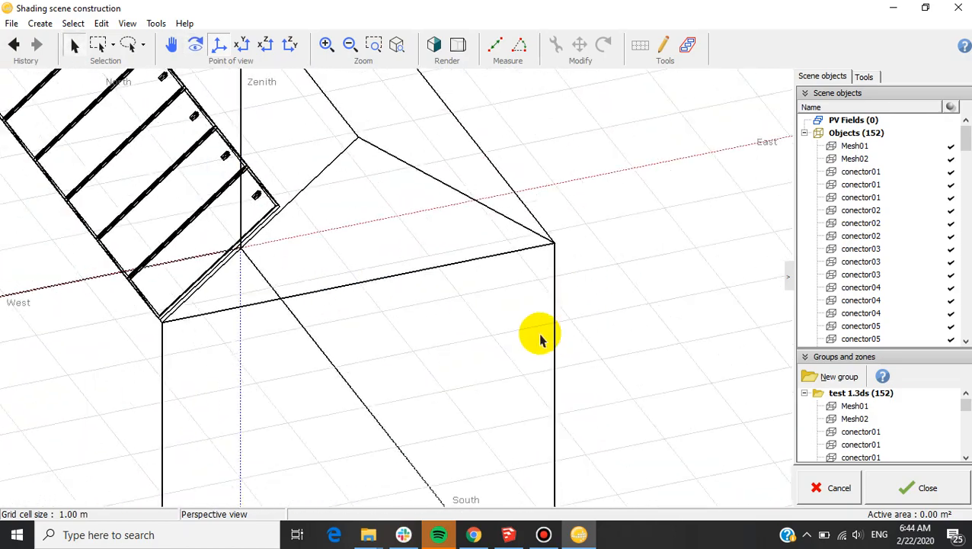
scroll(540, 336, "down", 3)
scroll(254, 139, "up", 4)
scroll(527, 388, "down", 3)
scroll(414, 293, "up", 3)
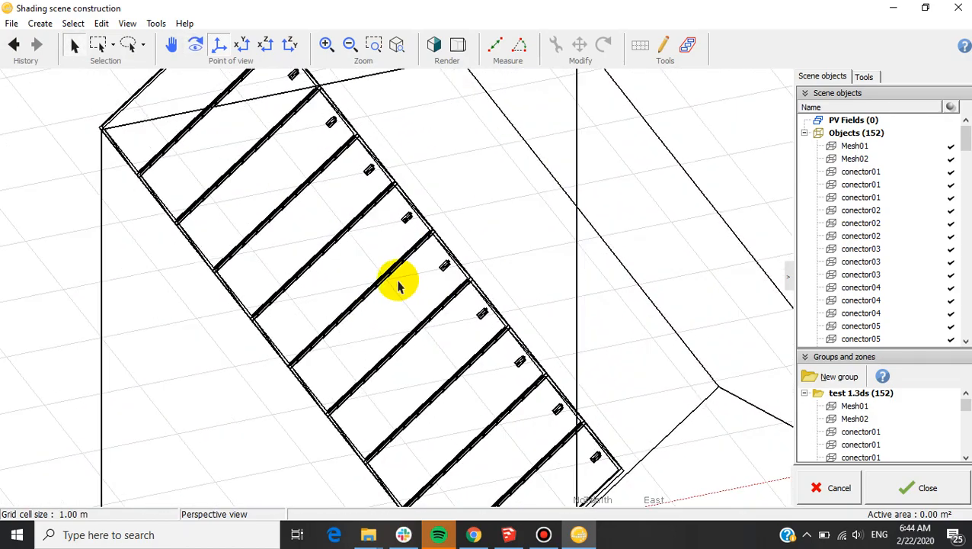
scroll(398, 285, "down", 5)
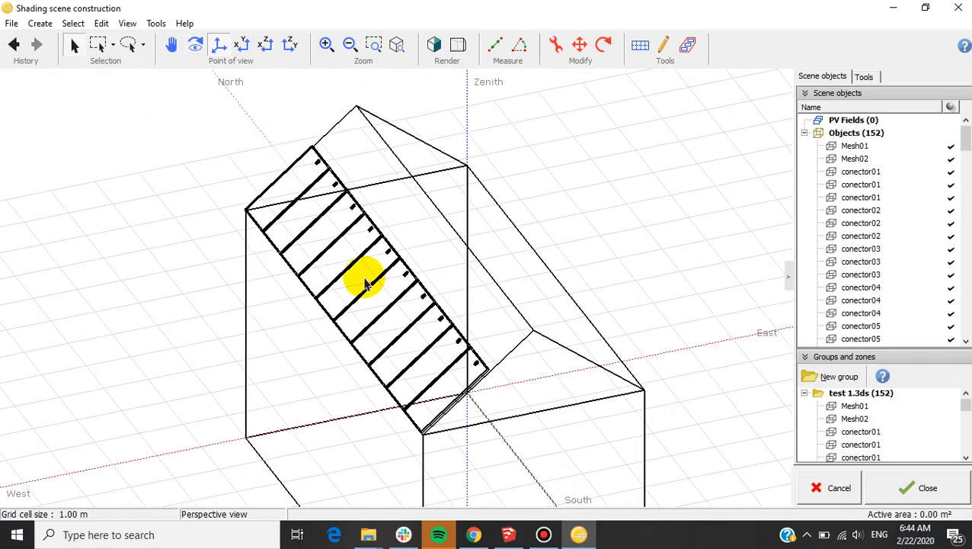
Render the scene with shaded faces and select the panel surface mesh on the house's west-facing roof slope.
left_click(433, 46)
scroll(427, 408, "up", 2)
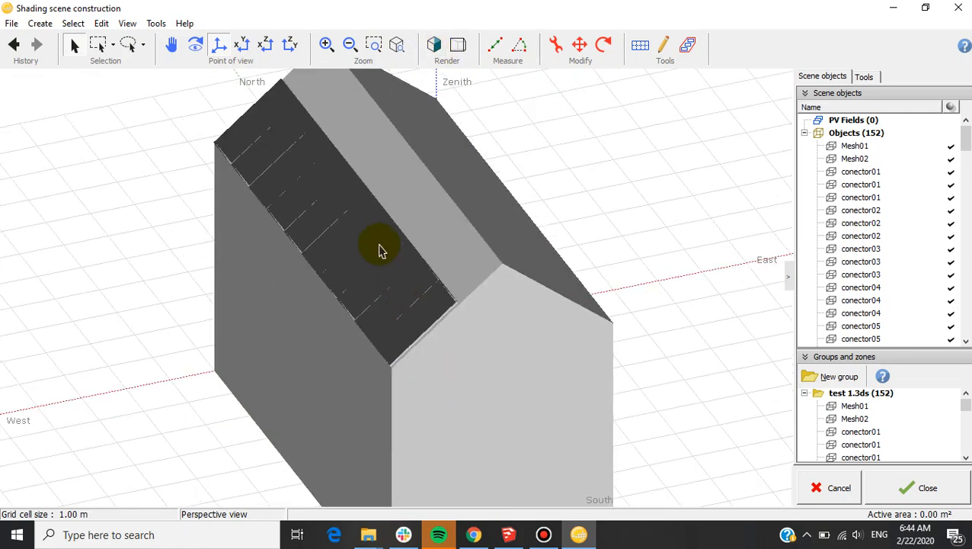
left_click(420, 333)
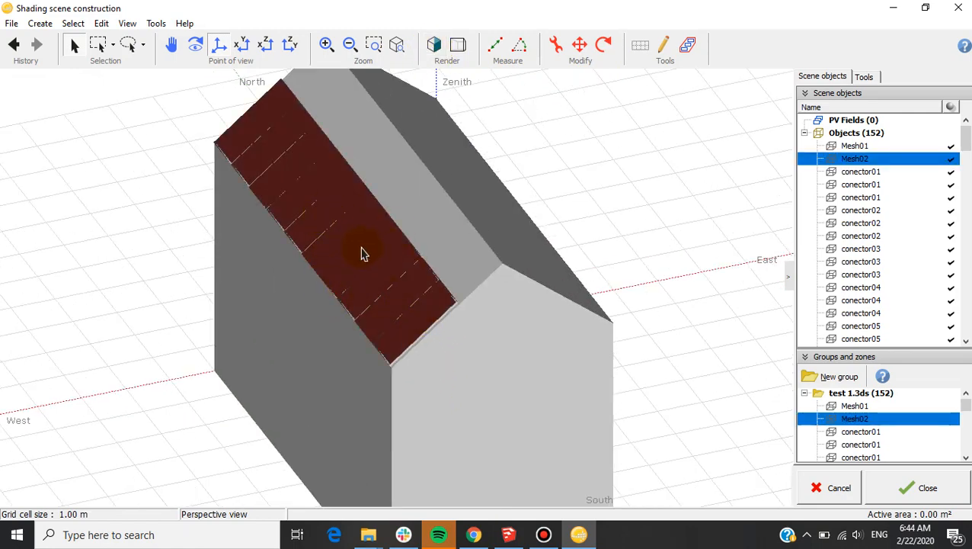
Transform the selected roof panel mesh to PV faces.
scroll(363, 254, "down", 3)
scroll(353, 249, "up", 3)
scroll(425, 317, "down", 3)
middle_click_drag(425, 317, 340, 326)
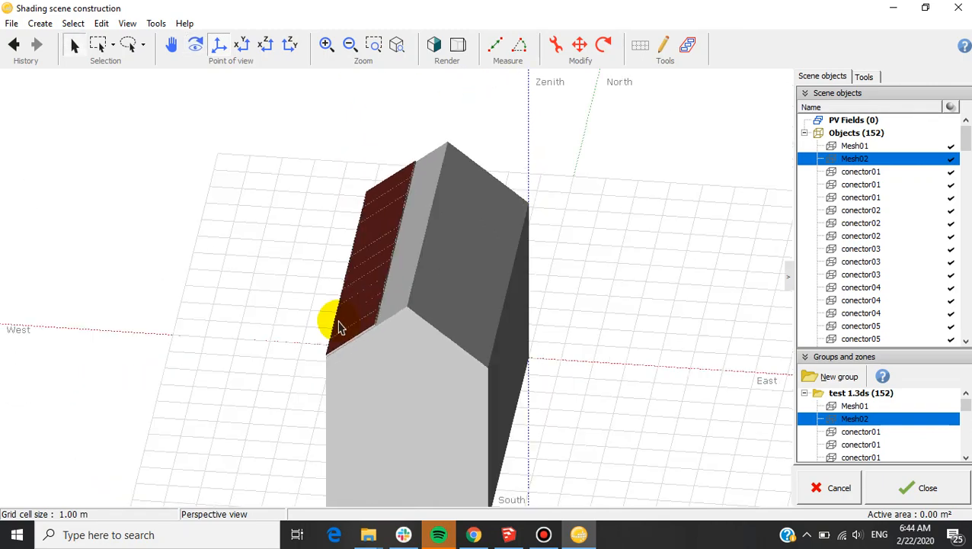
scroll(402, 336, "up", 4)
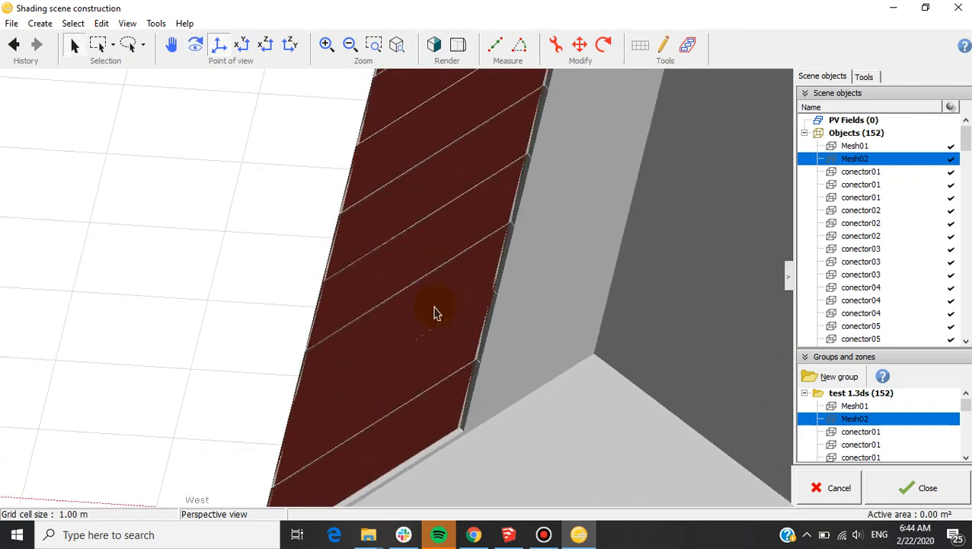
scroll(435, 312, "down", 3)
middle_click_drag(464, 330, 462, 268)
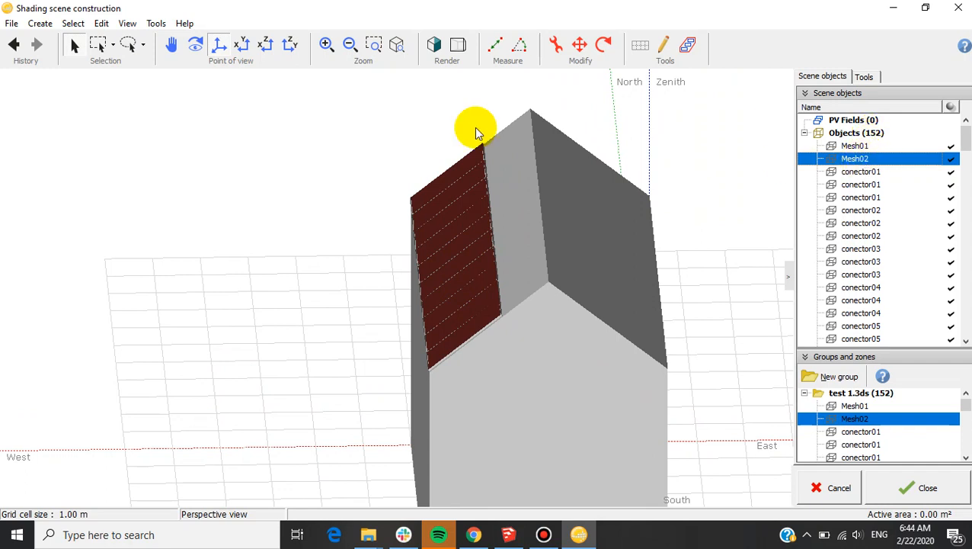
left_click(47, 25)
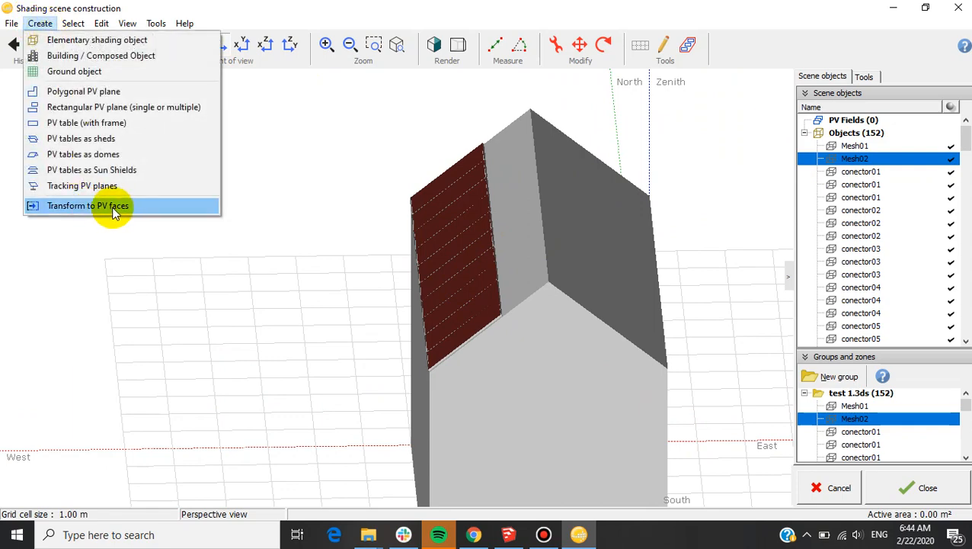
left_click(120, 206)
right_click_drag(402, 266, 518, 297)
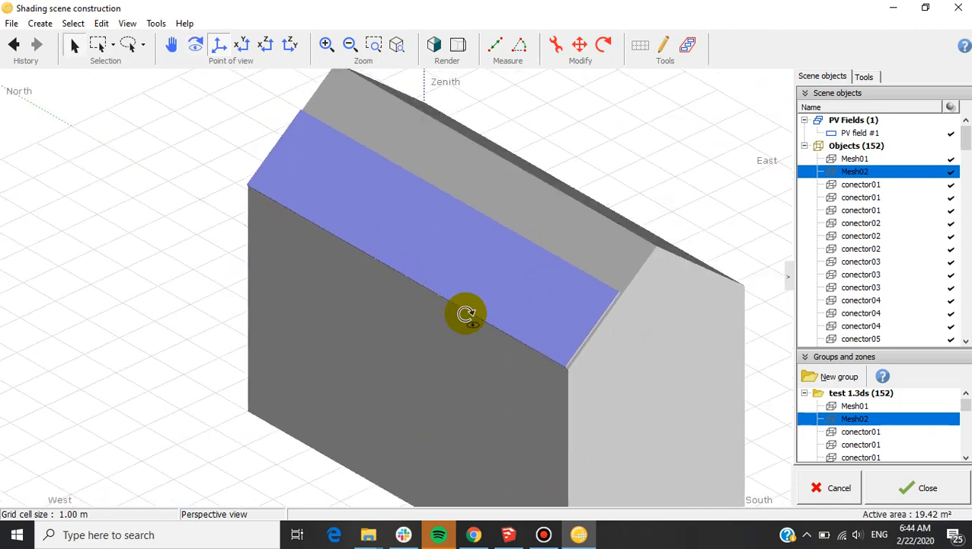
right_click_drag(466, 314, 452, 241)
Open the roof's PV field for editing, review its tilt, size and outline, and close its editor.
left_click(432, 230)
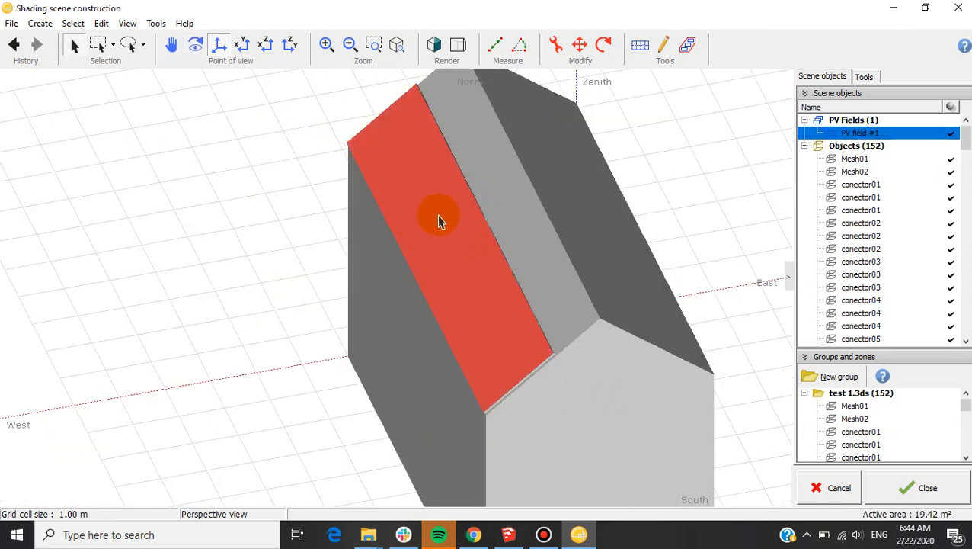
double_click(441, 216)
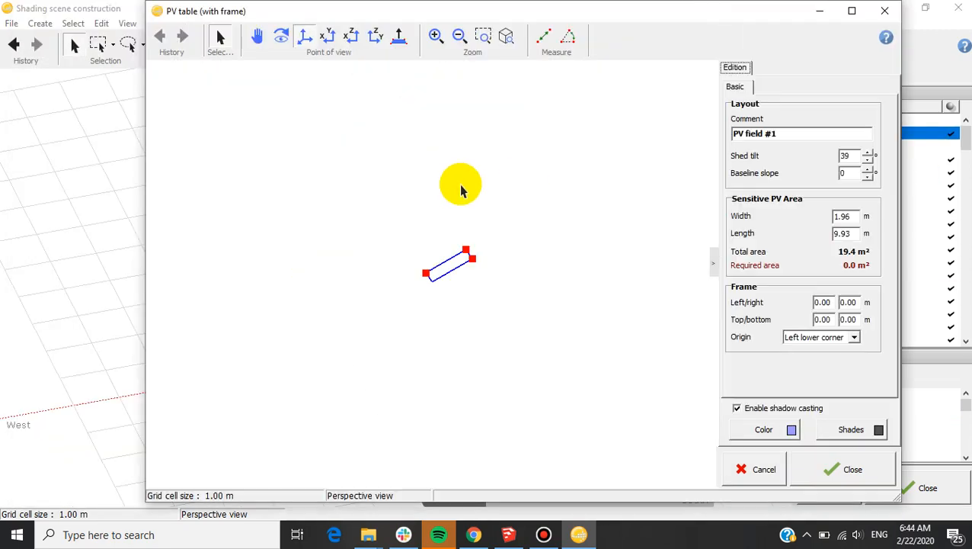
right_click_drag(415, 308, 590, 86)
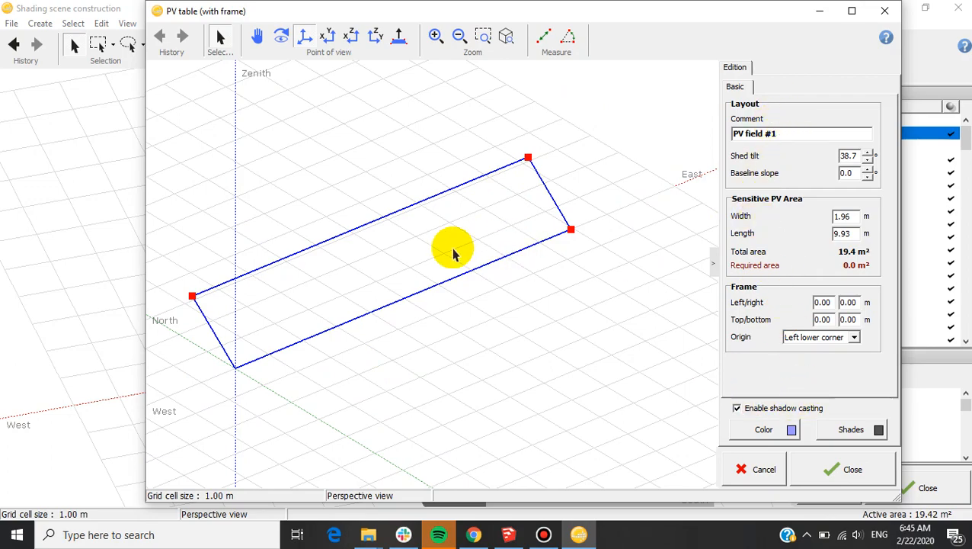
scroll(404, 253, "up", 3)
scroll(387, 269, "down", 4)
scroll(381, 279, "up", 2)
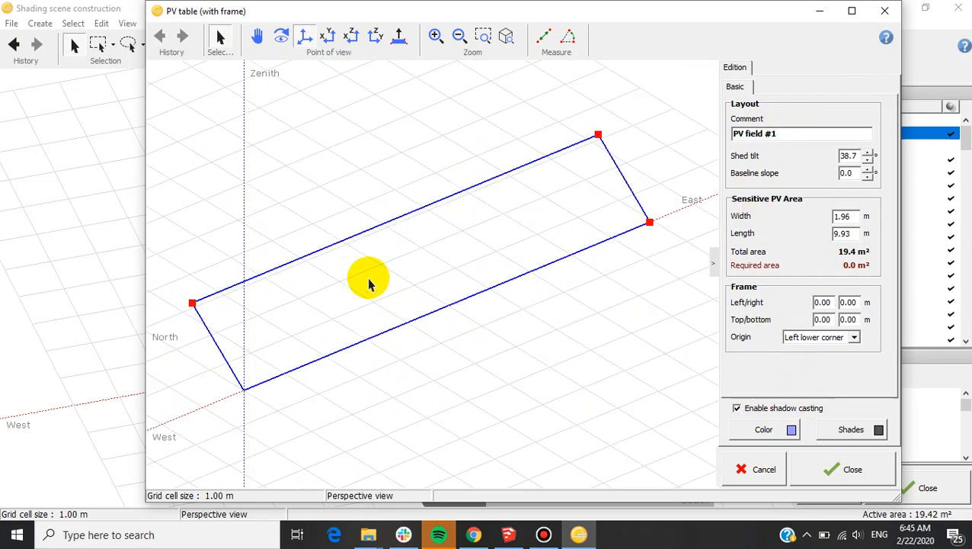
scroll(369, 282, "down", 3)
scroll(343, 273, "up", 3)
scroll(331, 288, "down", 3)
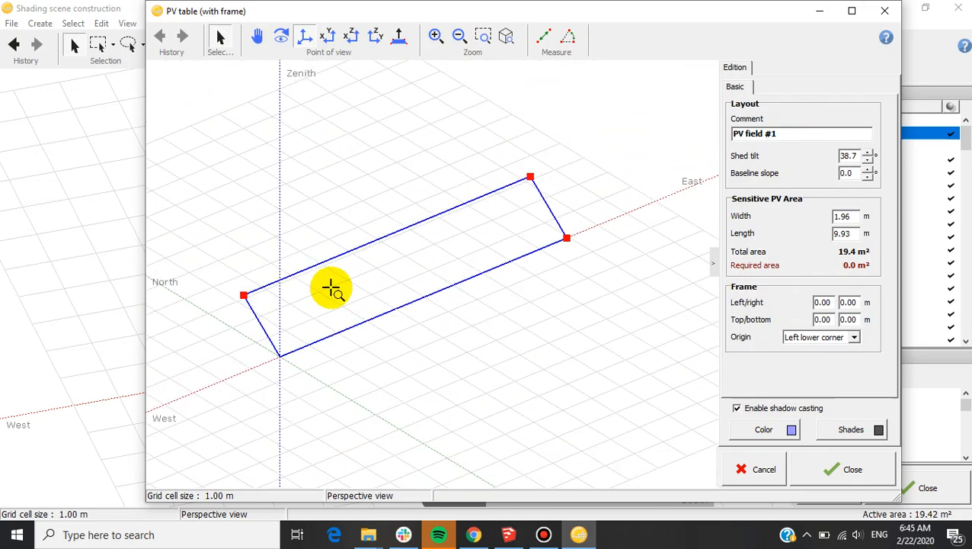
left_click(880, 476)
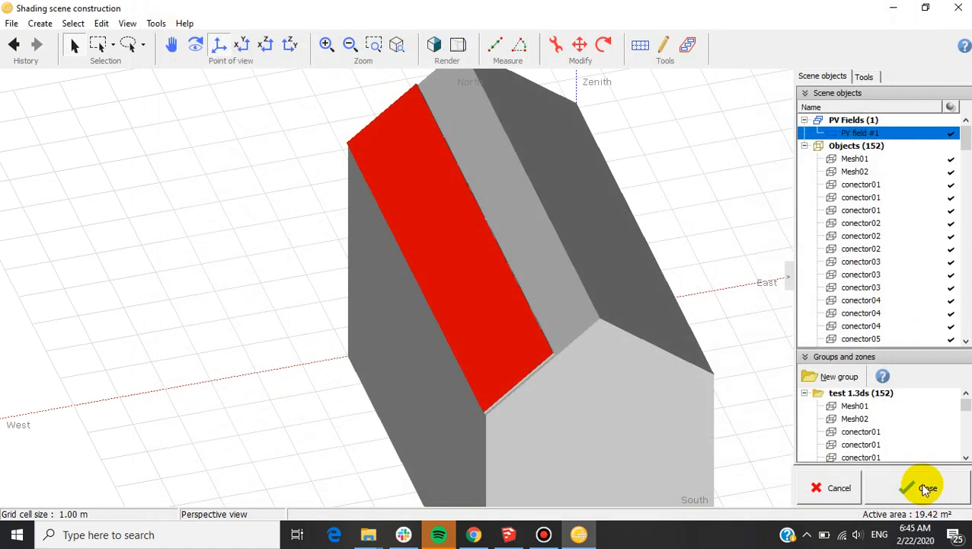
Close the shading scene and update the variant's orientation parameters to match the scene's collector plane.
left_click(925, 489)
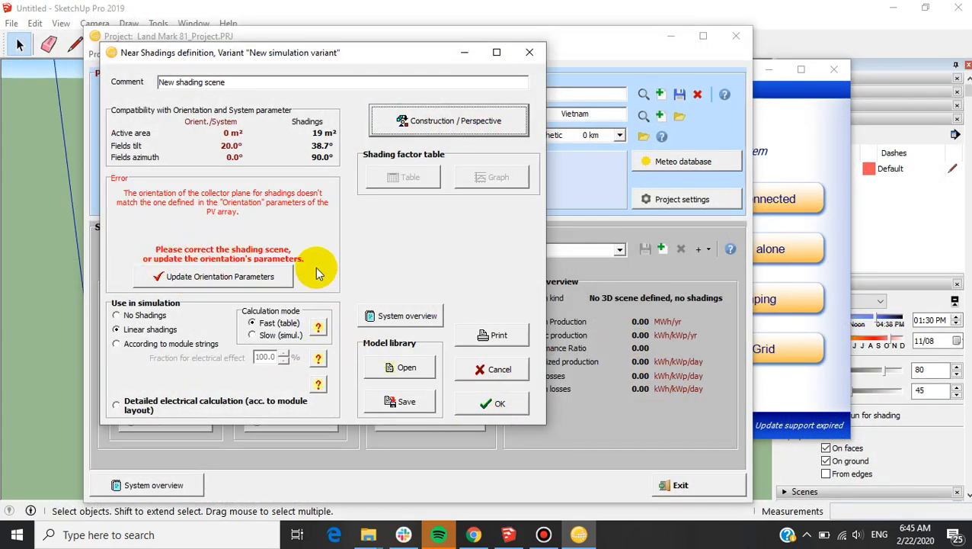
left_click(255, 276)
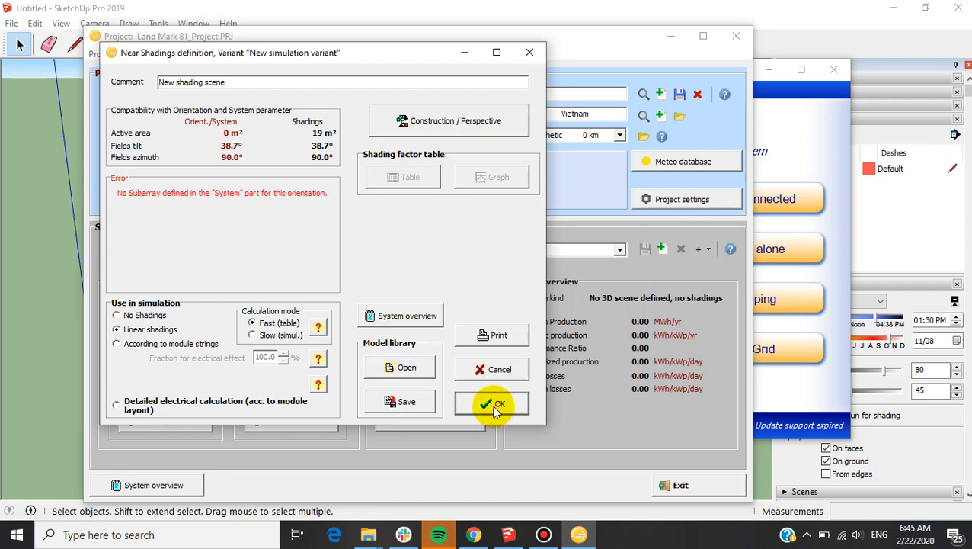
Save the shading scene as the model Land Mark 81_Project and accept the near shadings definition.
left_click(389, 401)
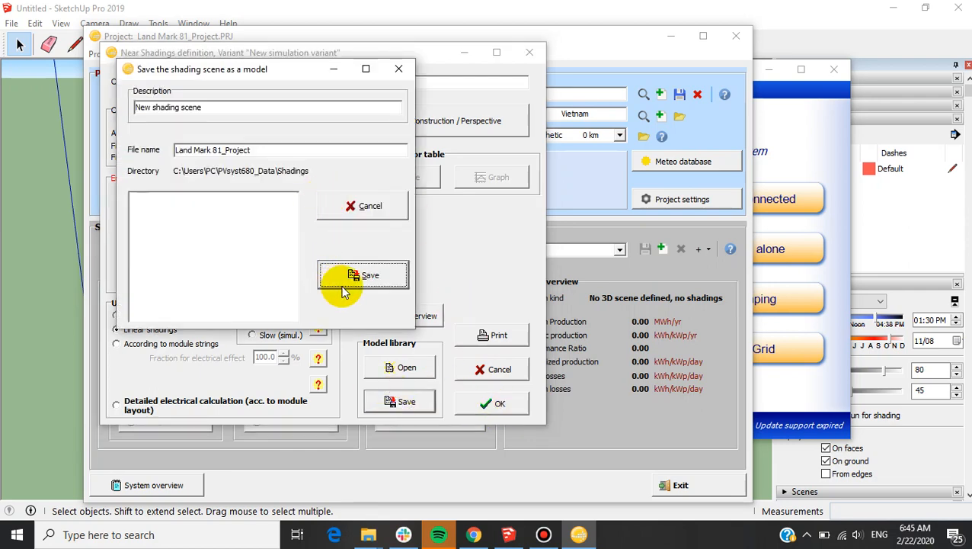
left_click(368, 275)
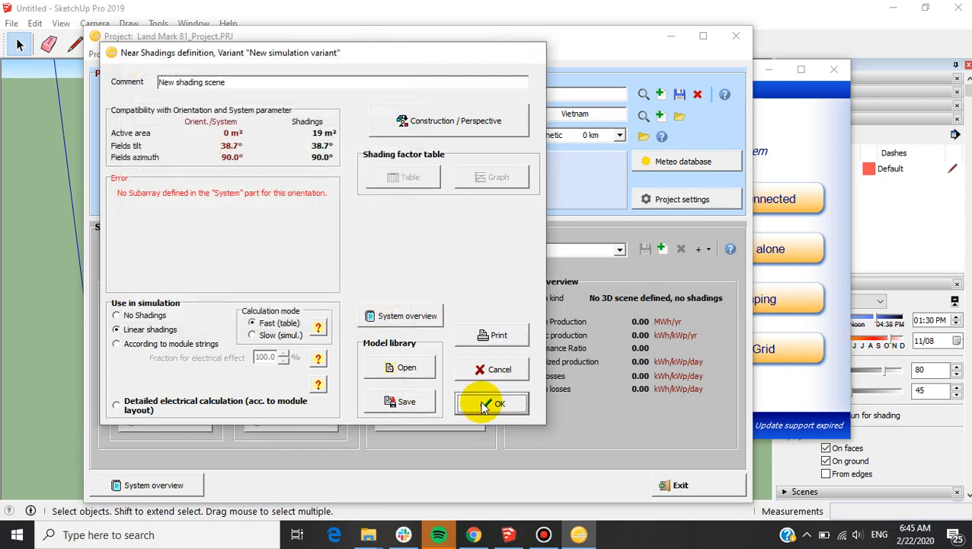
left_click(492, 403)
Open the variant's orientation settings and check the plane tilt of the fixed tilted plane.
left_click(193, 314)
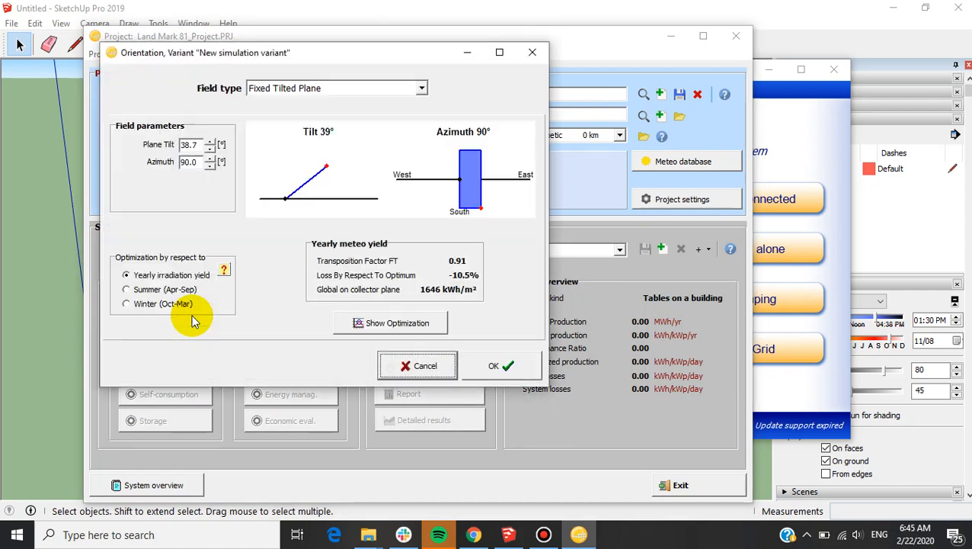
left_click_drag(198, 145, 141, 152)
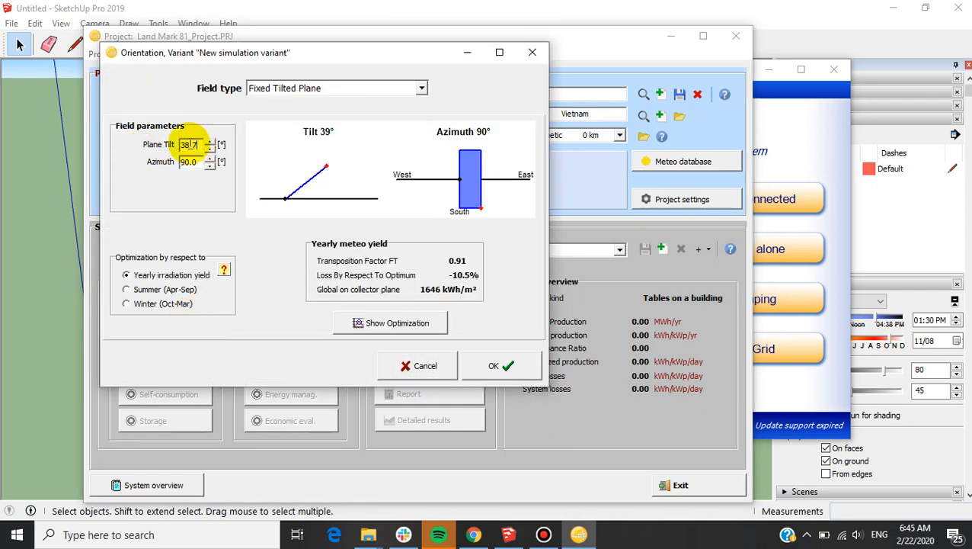
double_click(193, 144)
left_click_drag(196, 145, 95, 165)
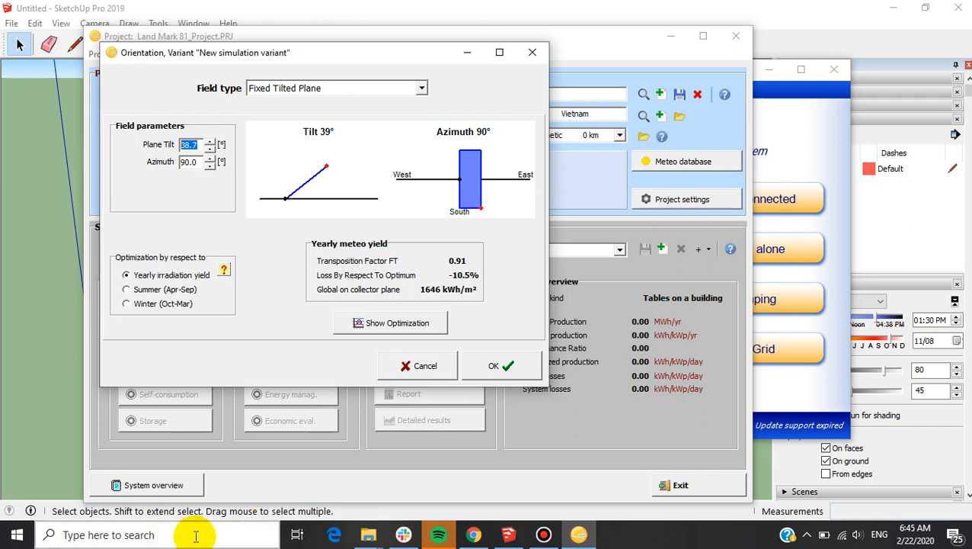
Check the azimuth of the fixed tilted plane and accept the variant's orientation settings.
left_click(202, 163)
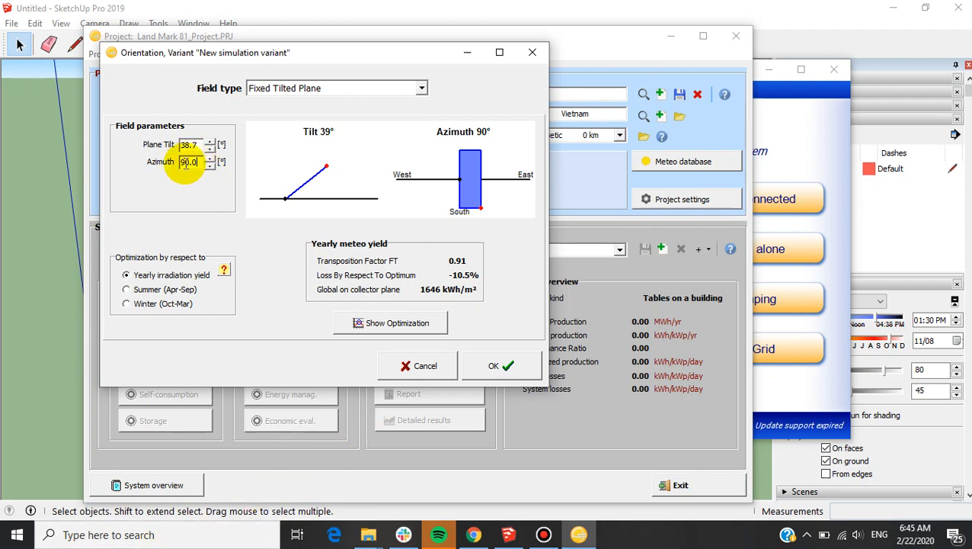
left_click_drag(204, 160, 147, 178)
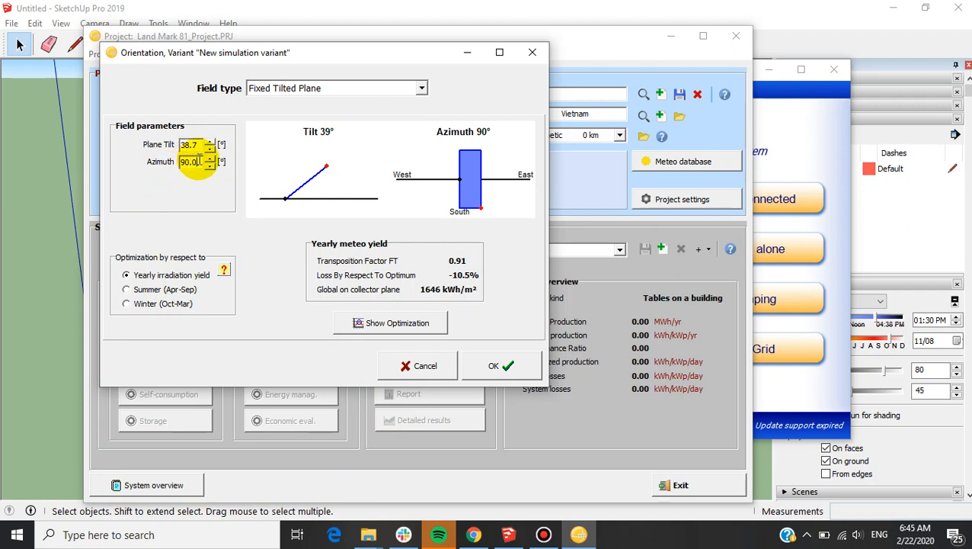
left_click_drag(199, 160, 34, 260)
left_click_drag(198, 161, 83, 178)
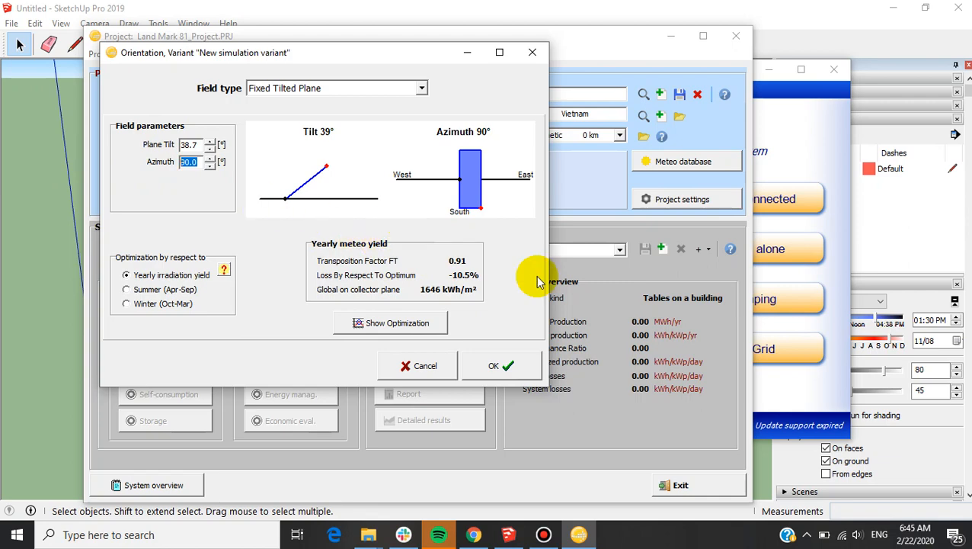
left_click(503, 367)
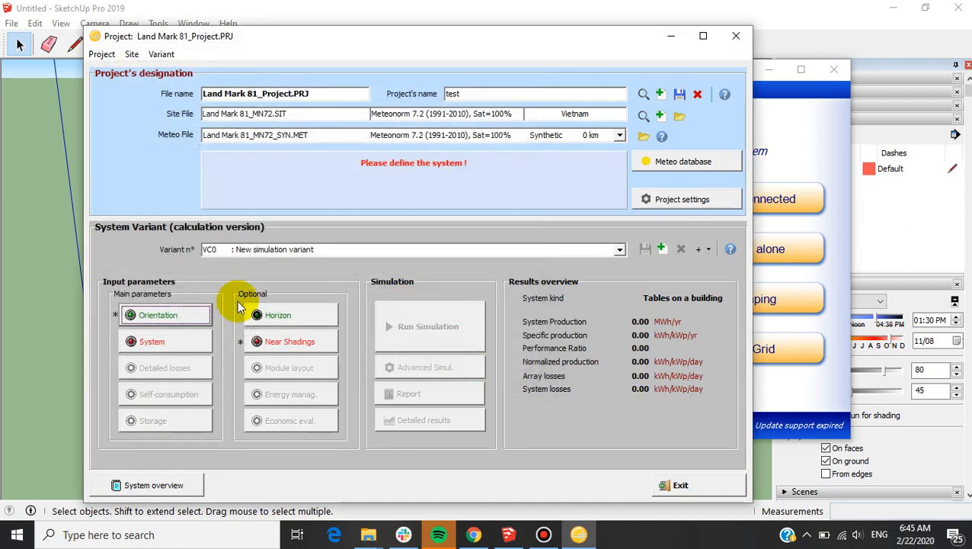
Open the 3D shading scene construction from the variant's near shadings definition.
left_click(303, 347)
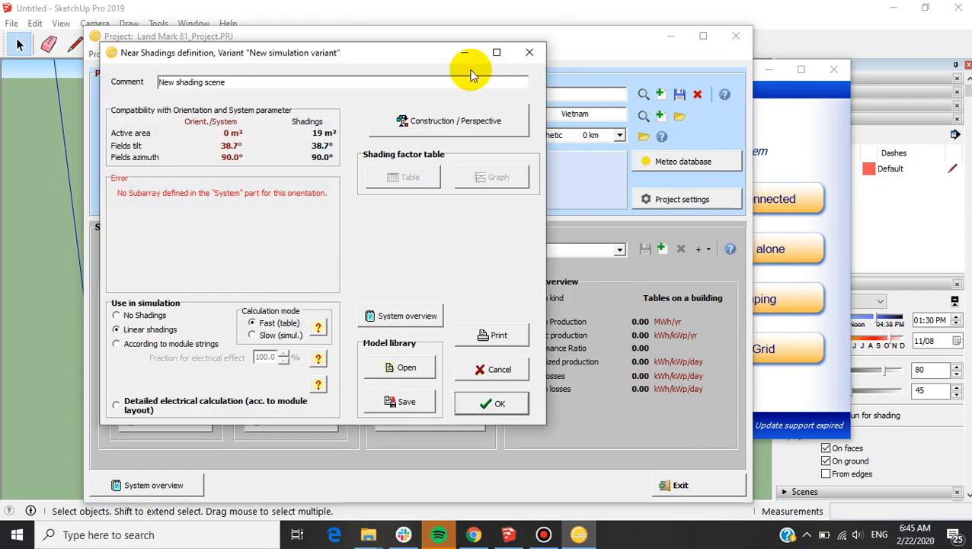
left_click(429, 118)
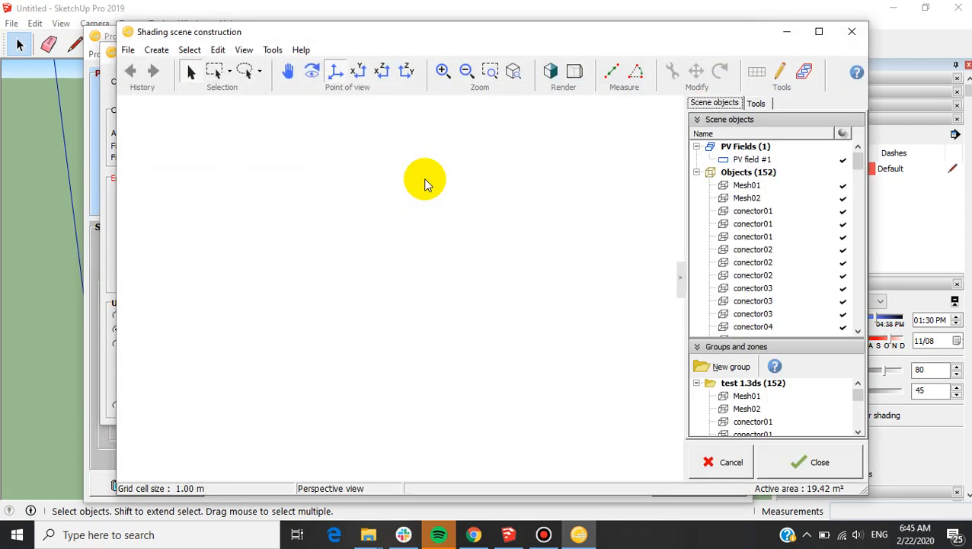
scroll(408, 276, "up", 5)
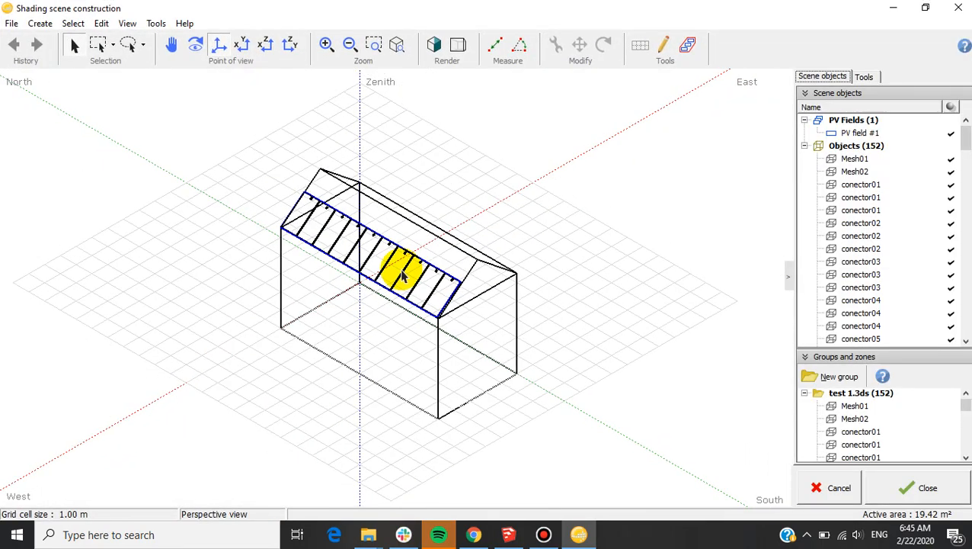
scroll(402, 277, "down", 1)
scroll(412, 307, "up", 2)
scroll(336, 272, "down", 1)
scroll(457, 327, "down", 2)
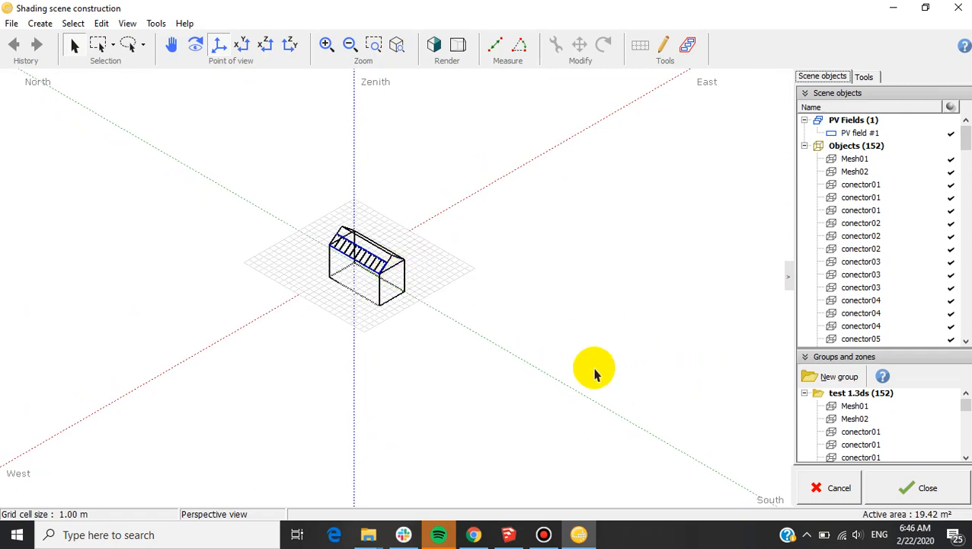
scroll(686, 449, "up", 2)
scroll(445, 330, "down", 1)
scroll(233, 174, "up", 2)
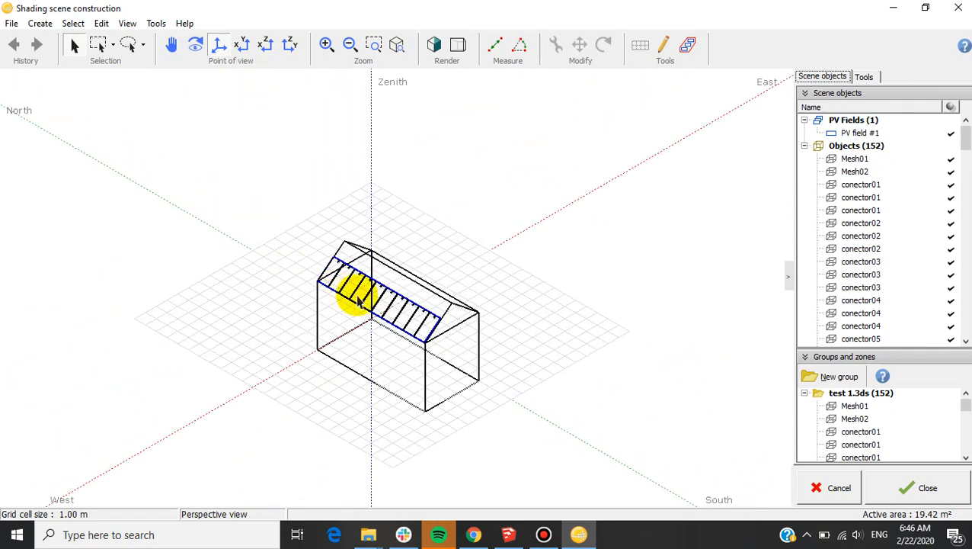
Try to rotate the selected roof PV field and house freehand within the shading scene.
left_click(351, 297)
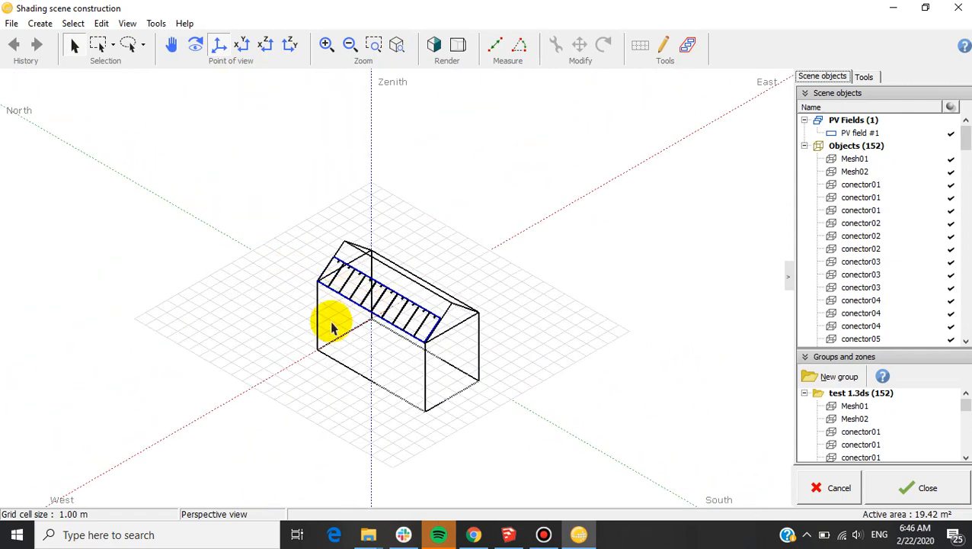
left_click(13, 23)
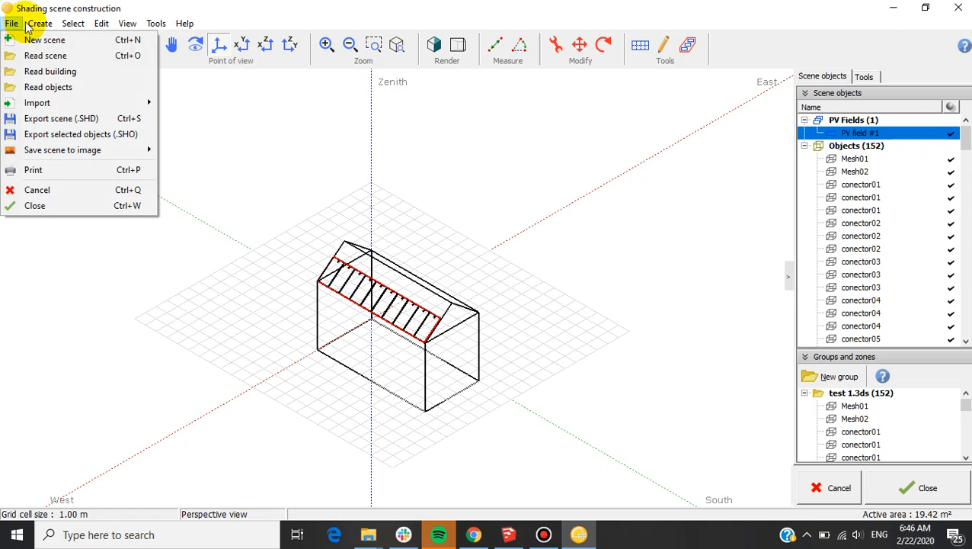
mouse_move(69, 23)
mouse_move(101, 24)
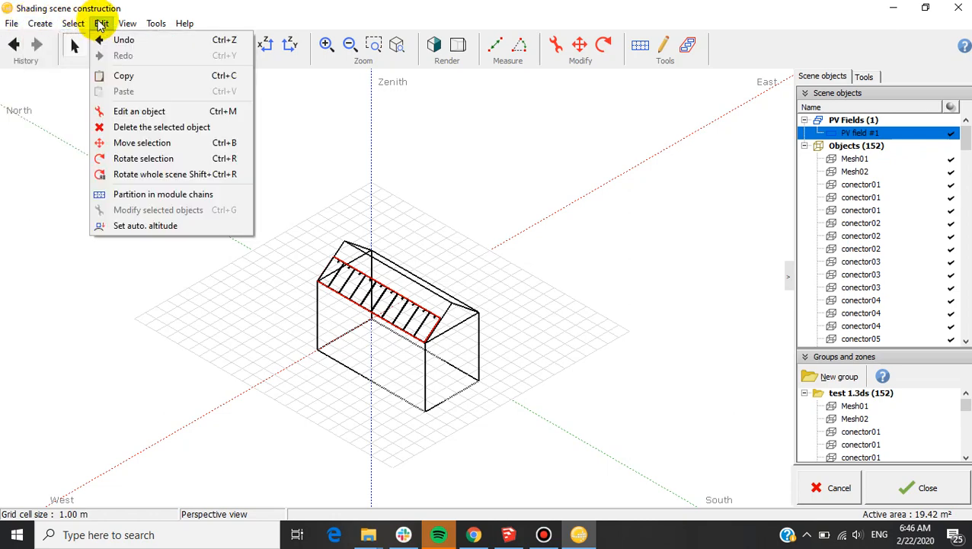
left_click(194, 159)
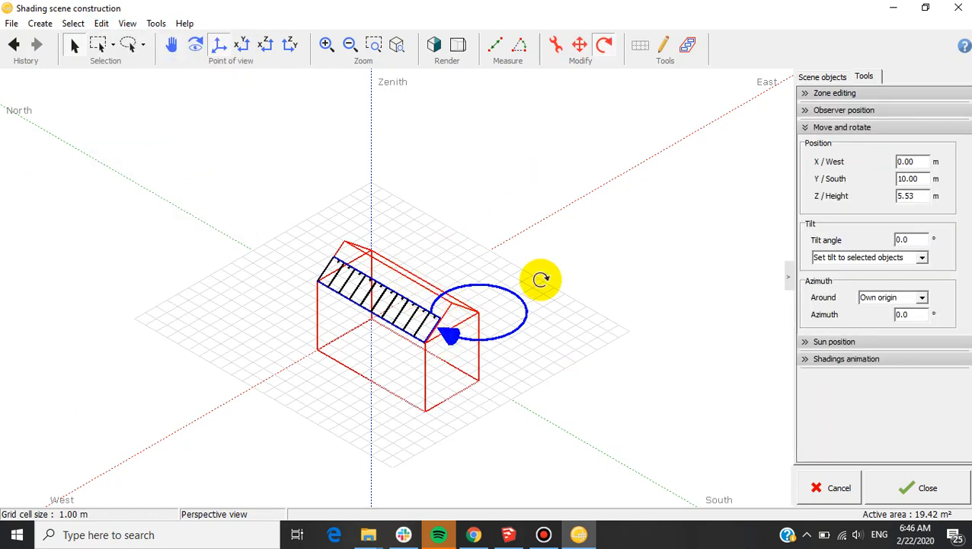
left_click(626, 219)
left_click(386, 245)
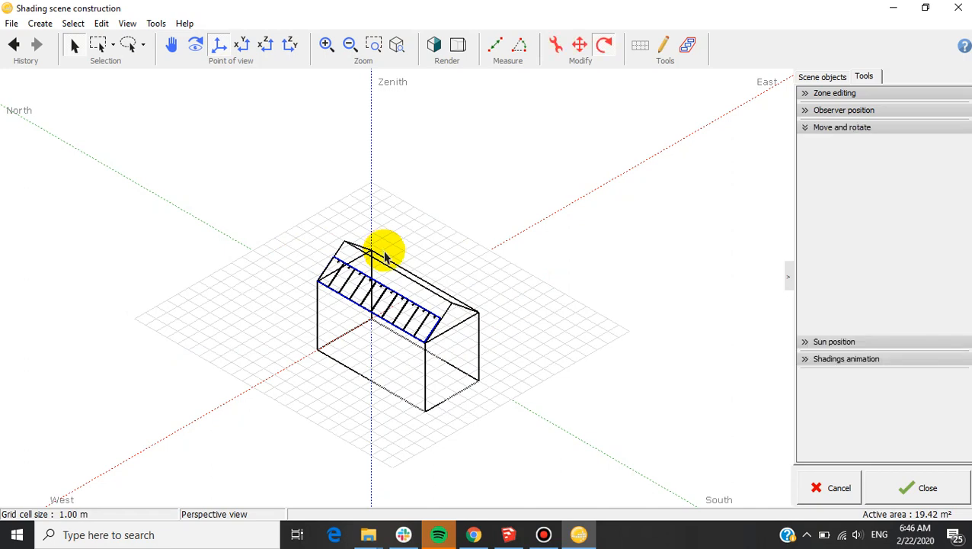
left_click(276, 265)
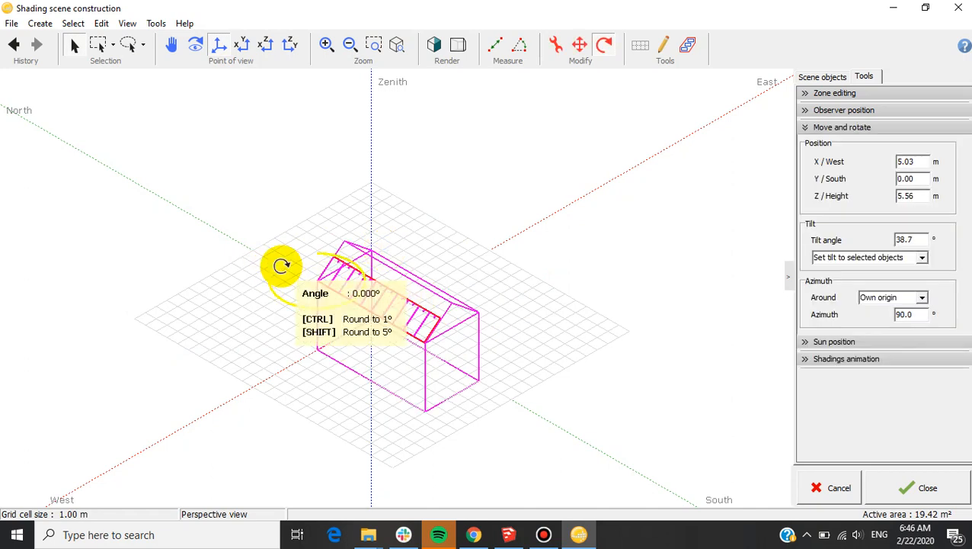
left_click_drag(372, 244, 357, 295)
key("ctrl+z")
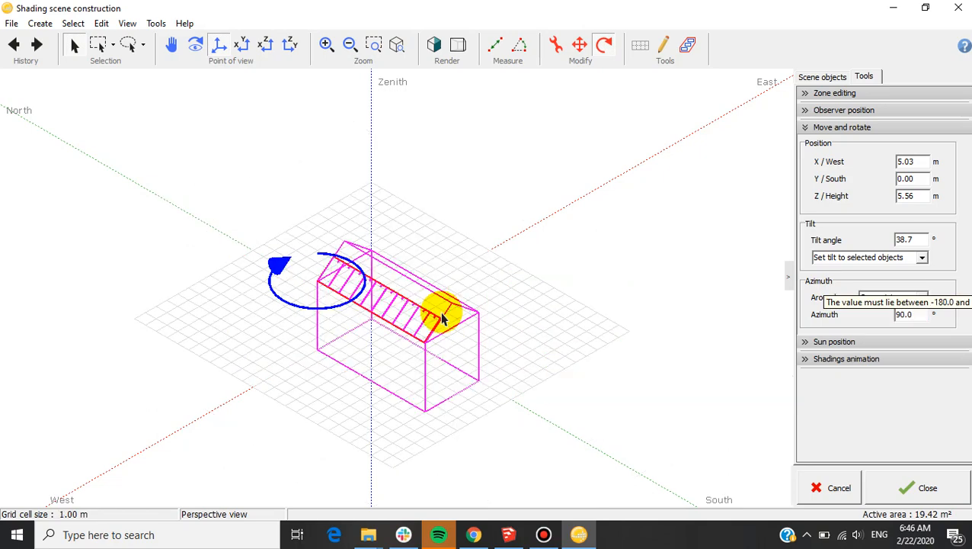
key("ctrl+z")
left_click(560, 161)
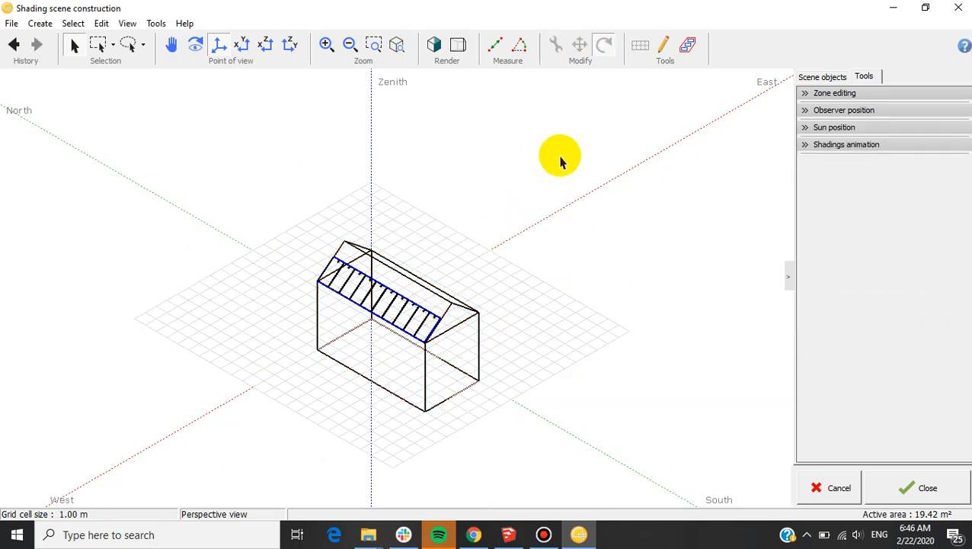
Rotate the whole shading scene to a new azimuth of 0°, using the roof's PV field as reference object.
key("ctrl+a")
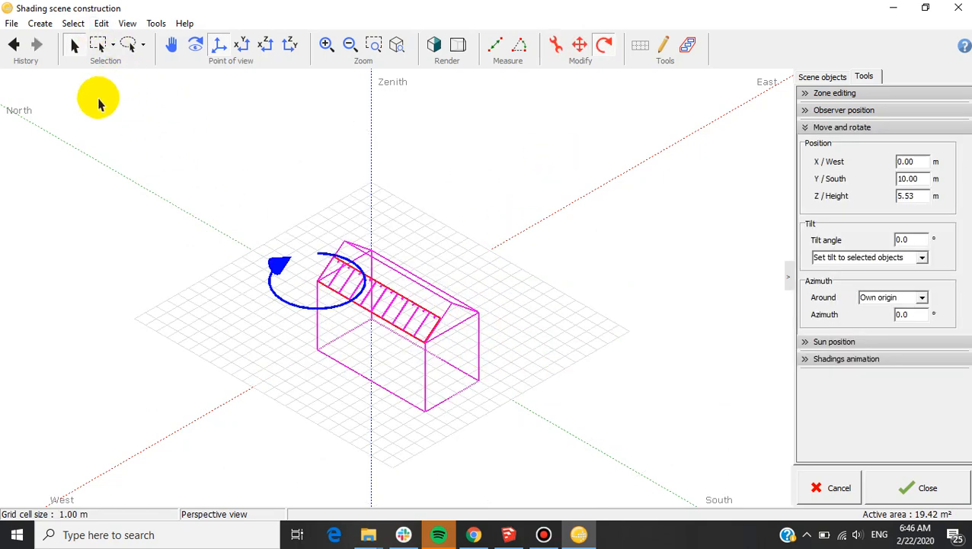
left_click(40, 23)
mouse_move(99, 24)
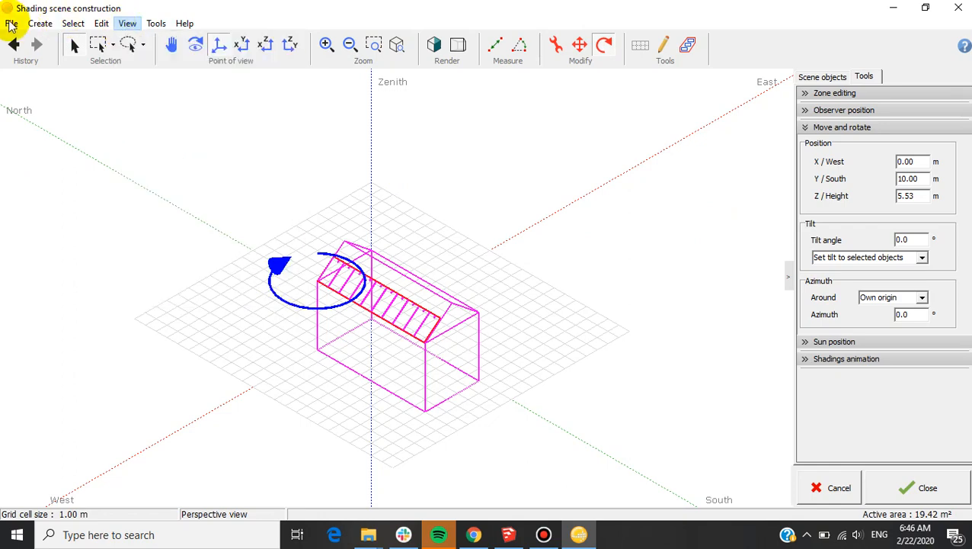
mouse_move(46, 24)
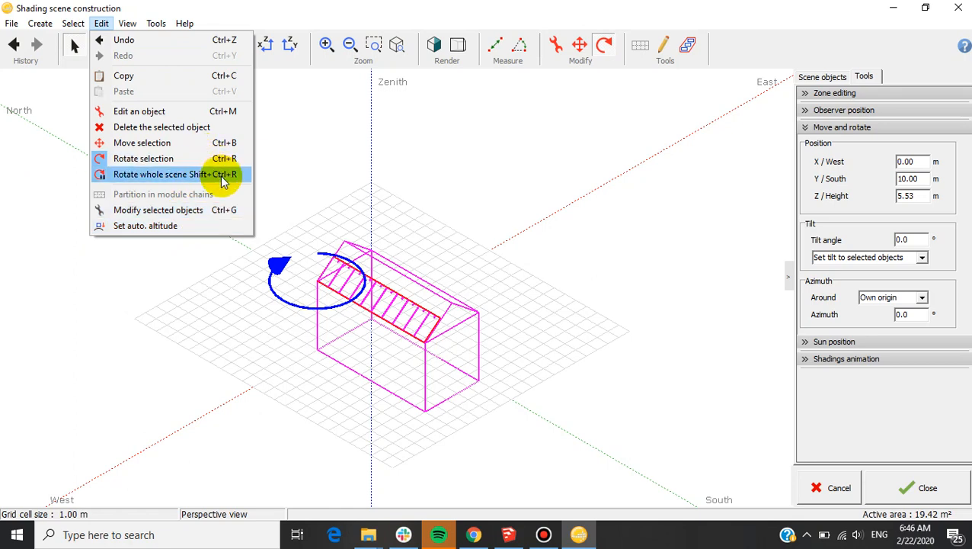
left_click(179, 180)
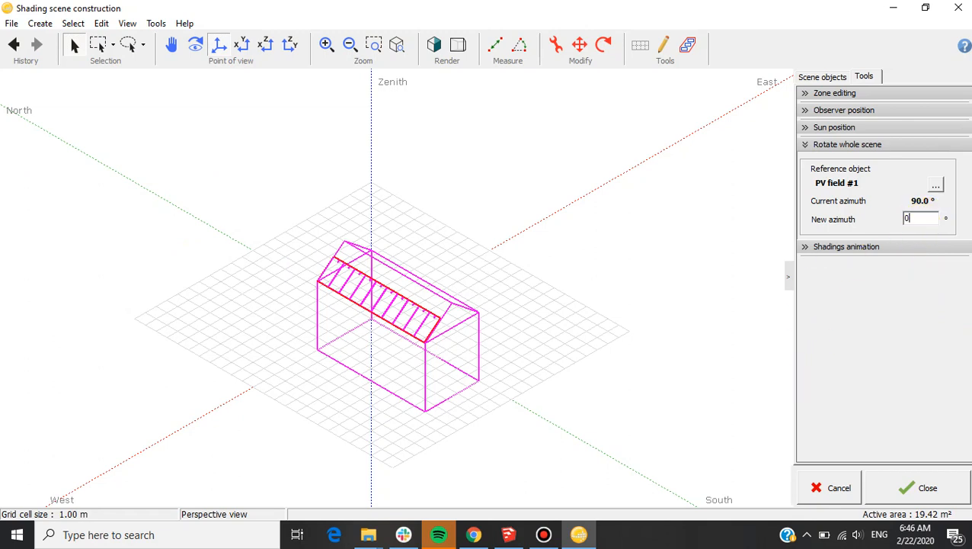
type("0")
key("Return")
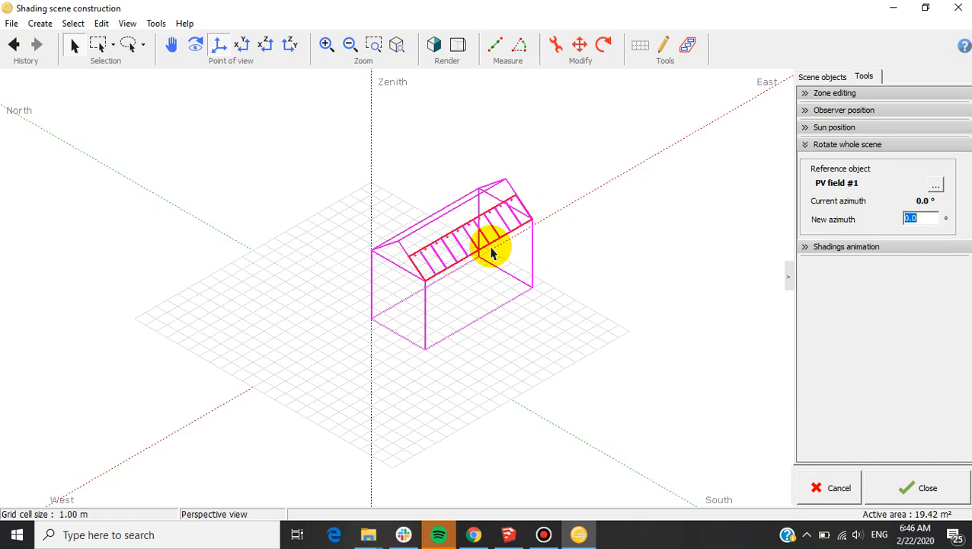
Close the shading scene, update the orientation parameters to match the rotated collector plane, and accept the near shadings definition.
left_click(901, 493)
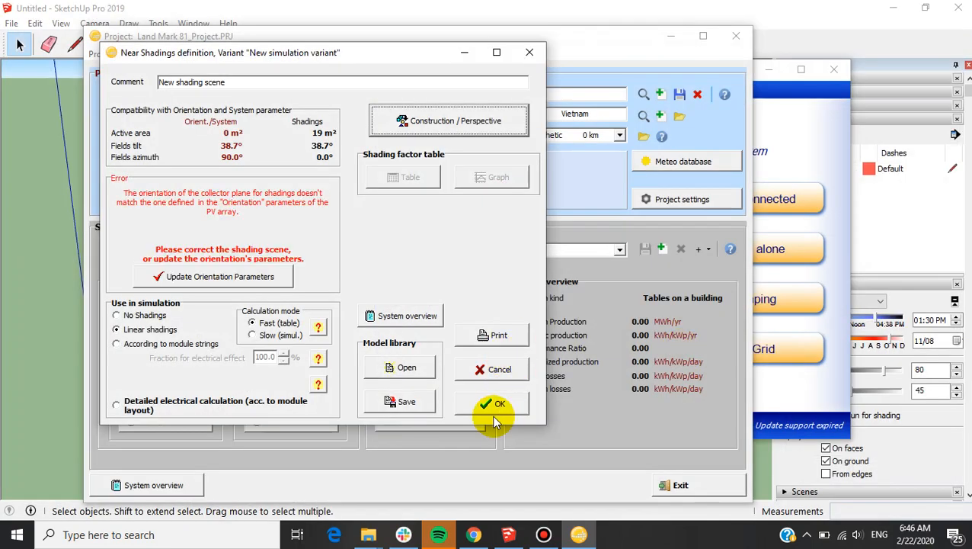
left_click(218, 279)
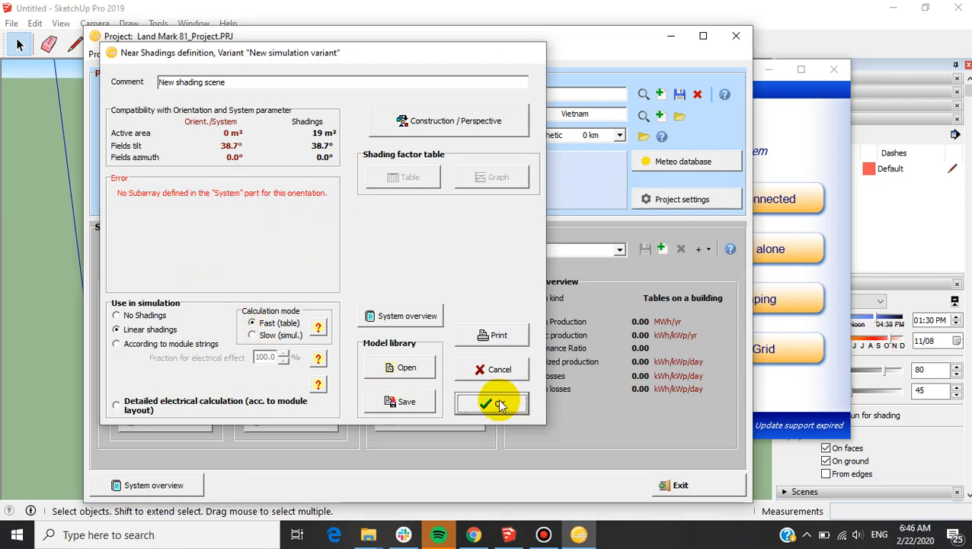
left_click(497, 403)
Review the plane tilt and azimuth in the variant's orientation settings, keep the azimuth at 0°, and accept them.
left_click(160, 315)
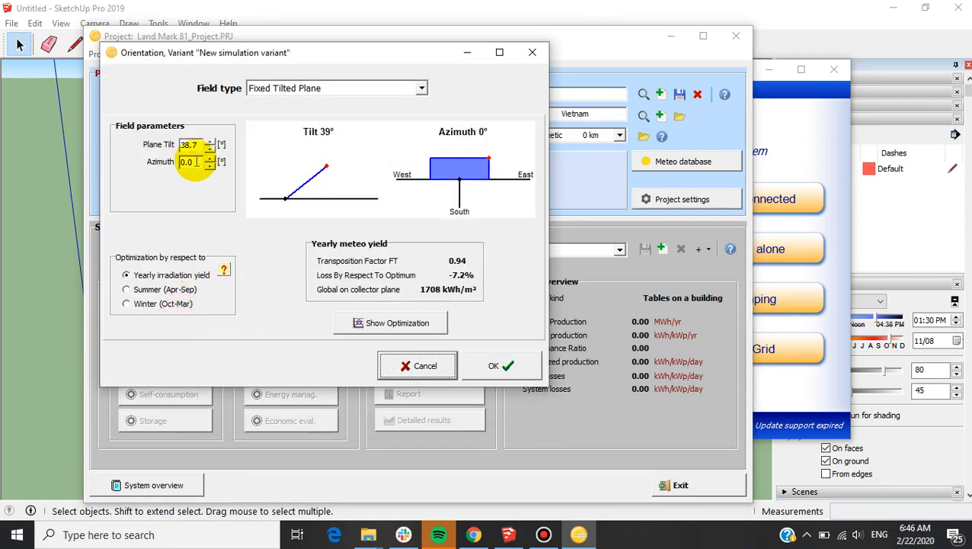
left_click(210, 166)
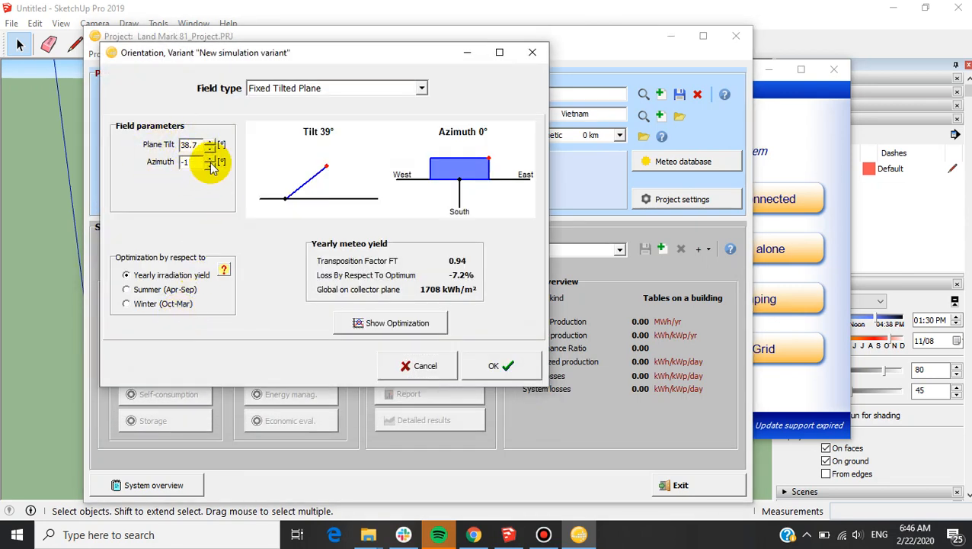
left_click_drag(196, 162, 154, 170)
left_click(194, 146)
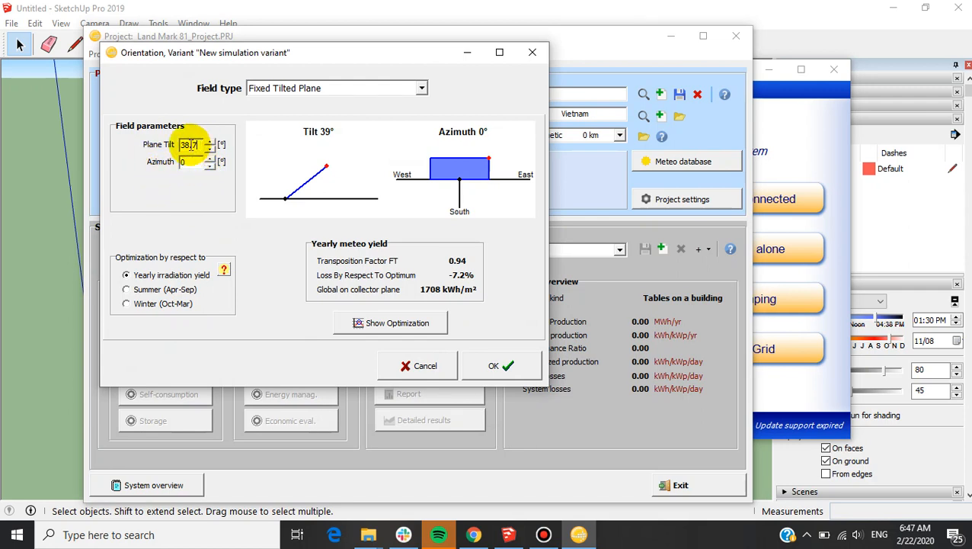
double_click(190, 145)
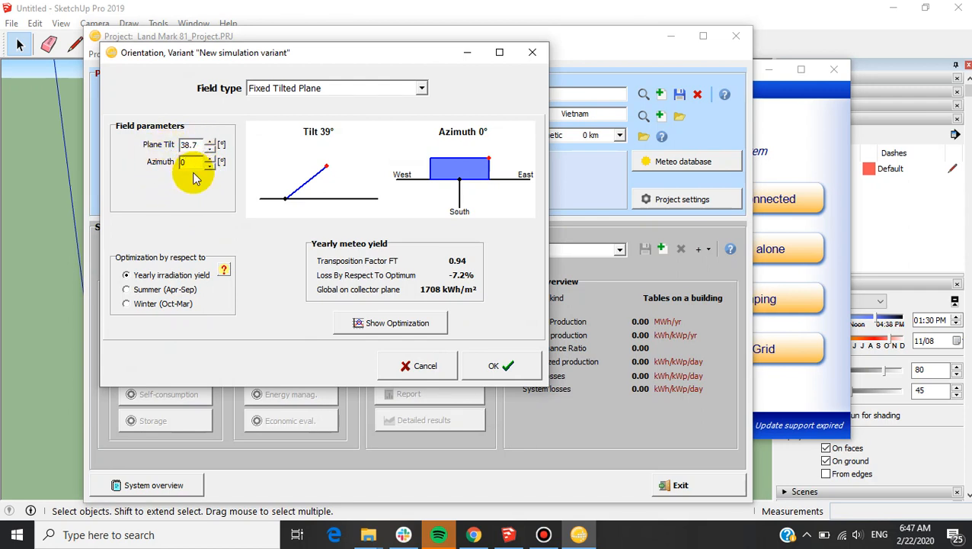
left_click(505, 367)
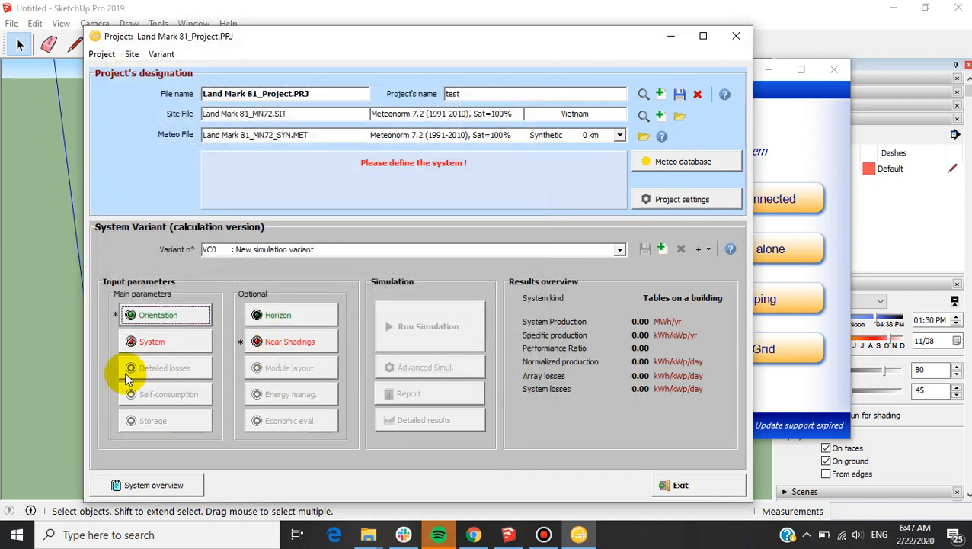
Open the variant's grid system definition and choose the Jinkosolar 275 Wp 27V module JKM 275PP-60-V for the PV array.
left_click(175, 343)
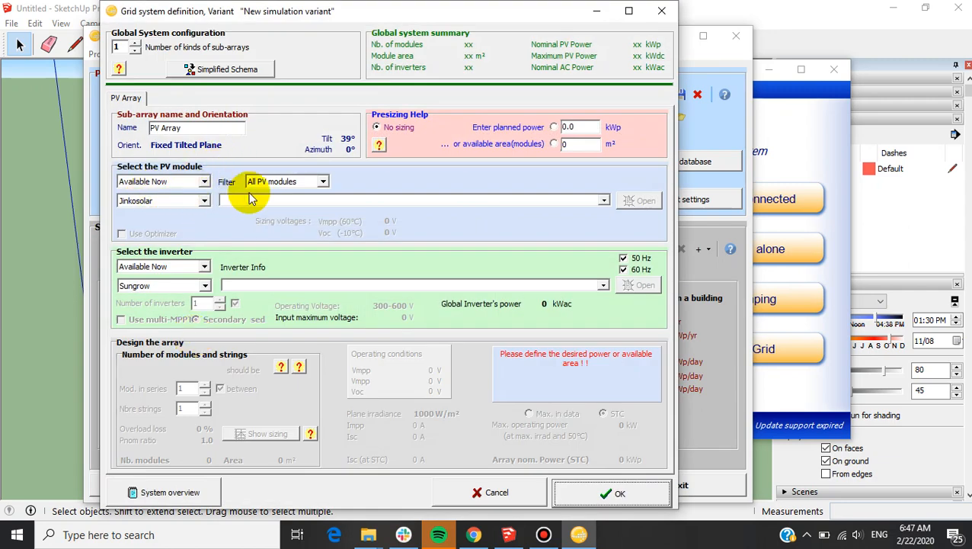
left_click(602, 200)
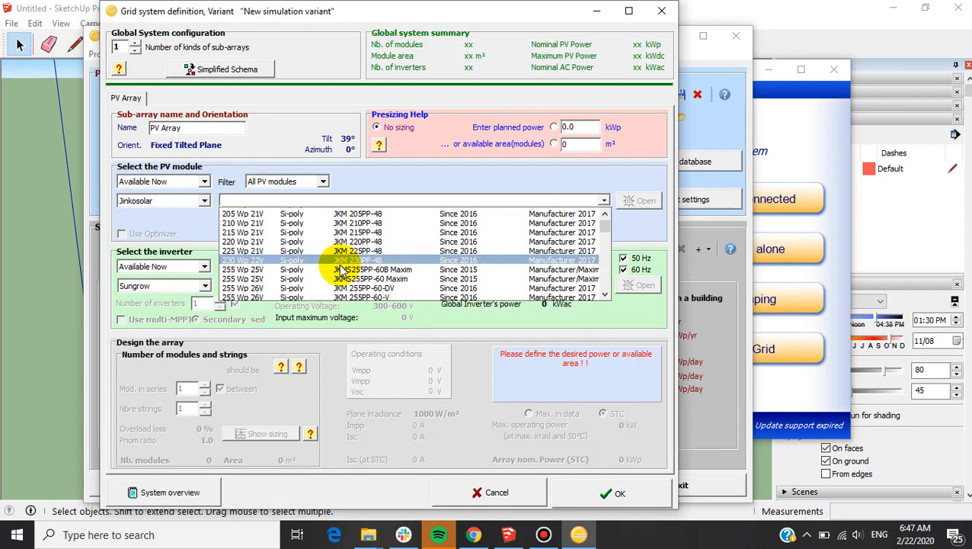
scroll(339, 257, "down", 5)
scroll(341, 268, "down", 3)
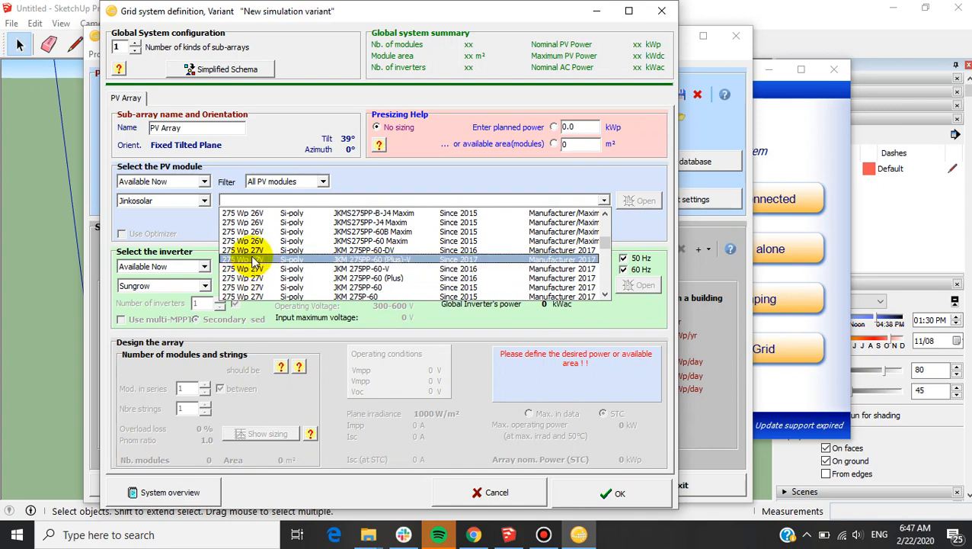
left_click(303, 273)
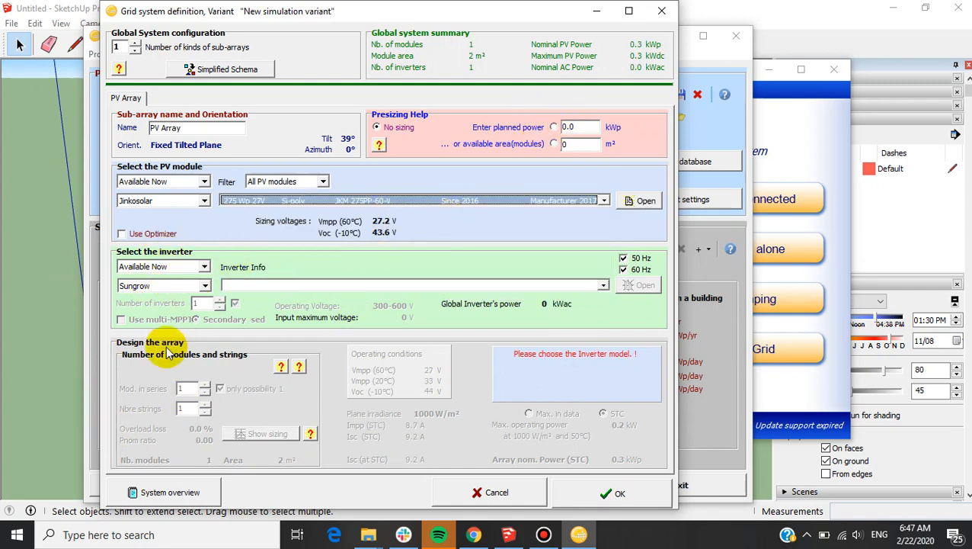
Choose Sungrow as inverter manufacturer, using the 3.0 kW 125-560 V model SG3KTL-S for the PV array.
left_click(204, 267)
left_click(206, 276)
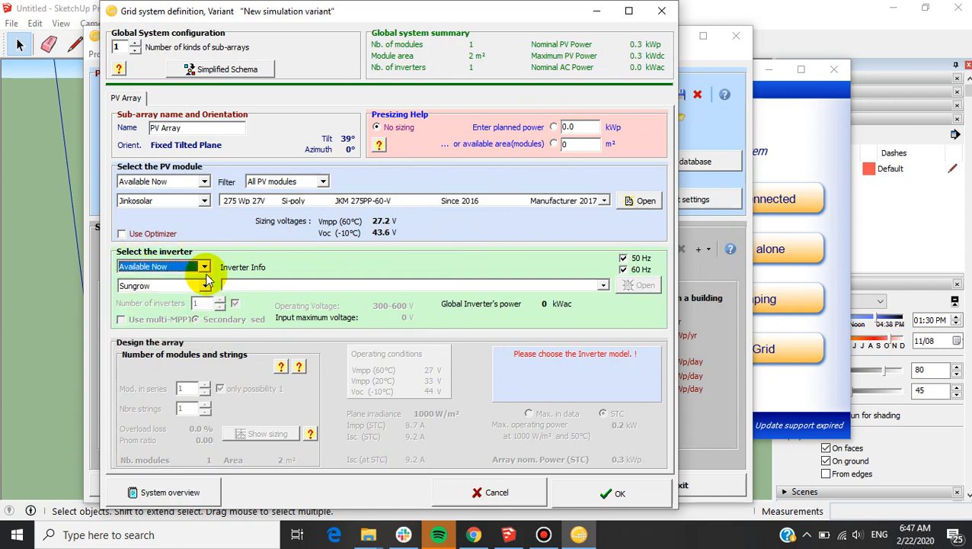
left_click(206, 285)
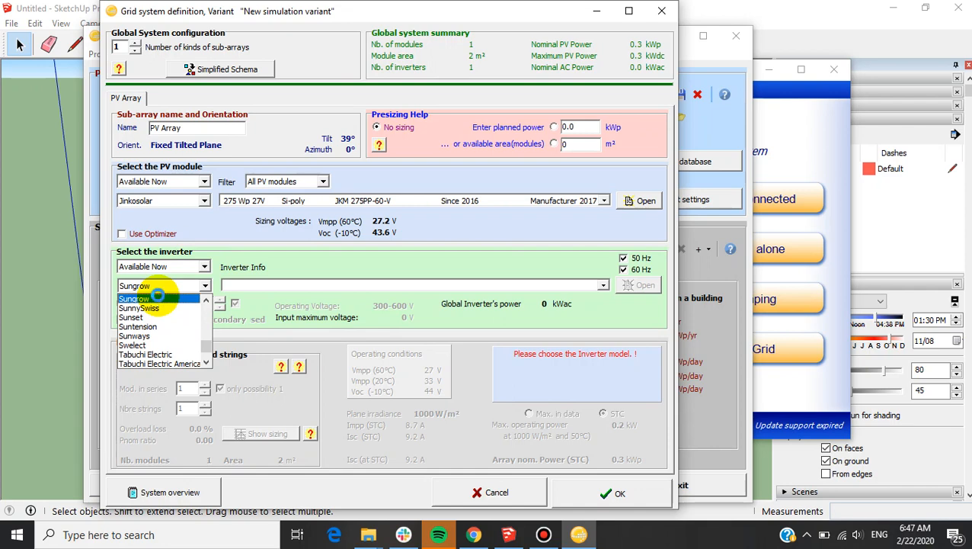
left_click(158, 298)
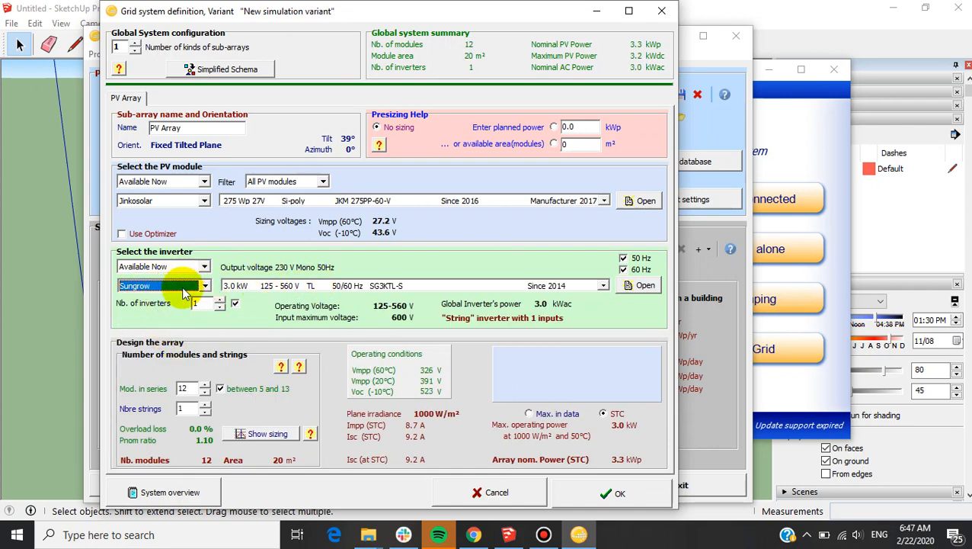
Set the array to 10 modules in series with one string and accept the grid system definition.
left_click_drag(189, 388, 164, 391)
type("10")
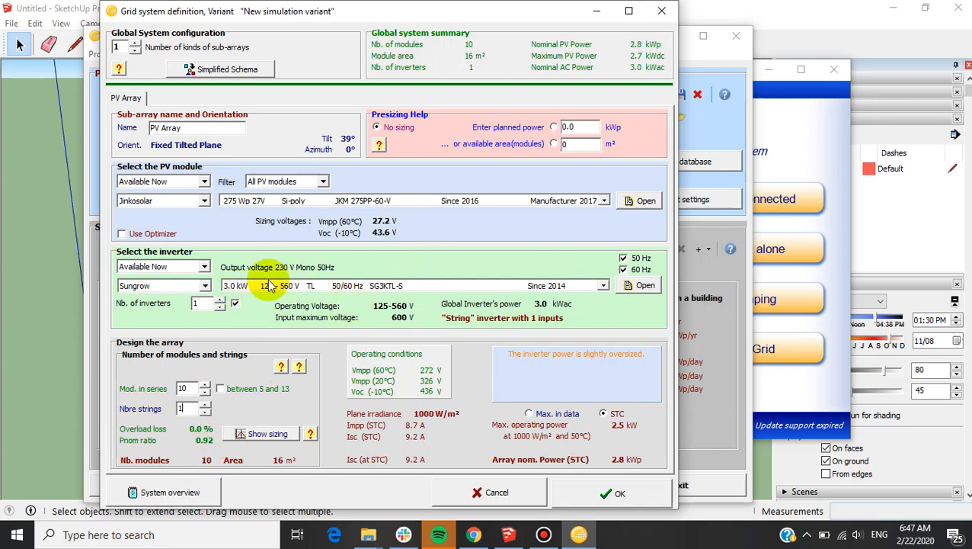
left_click_drag(188, 390, 150, 397)
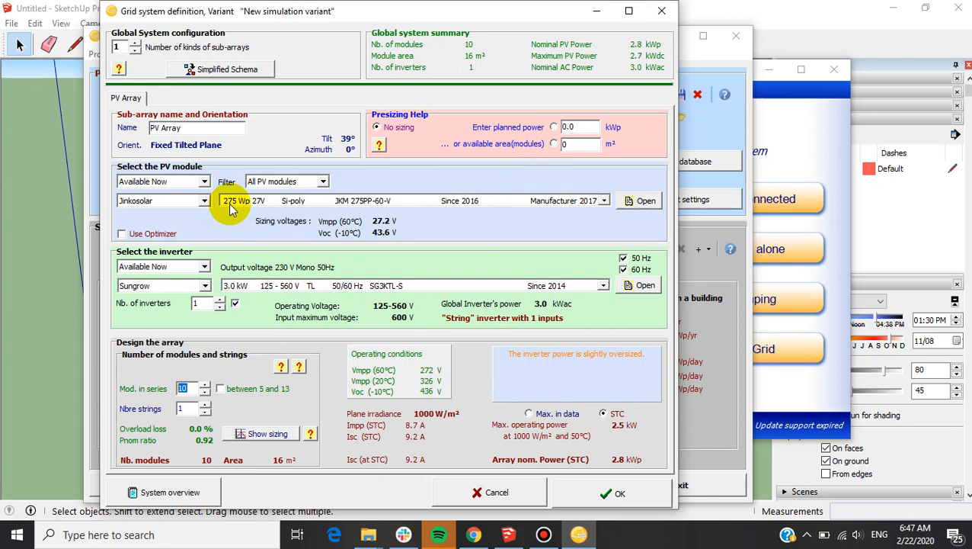
left_click(240, 286)
left_click(258, 290)
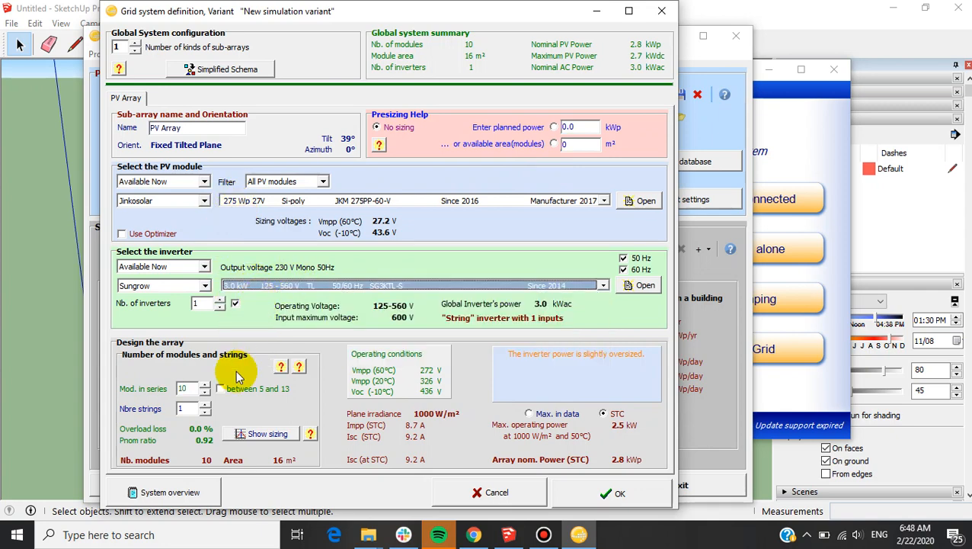
left_click(610, 495)
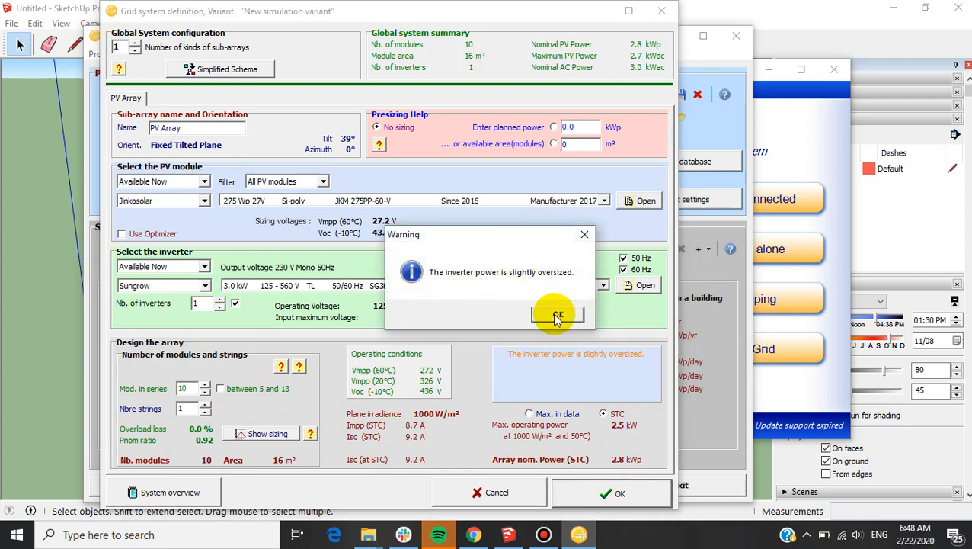
left_click(558, 315)
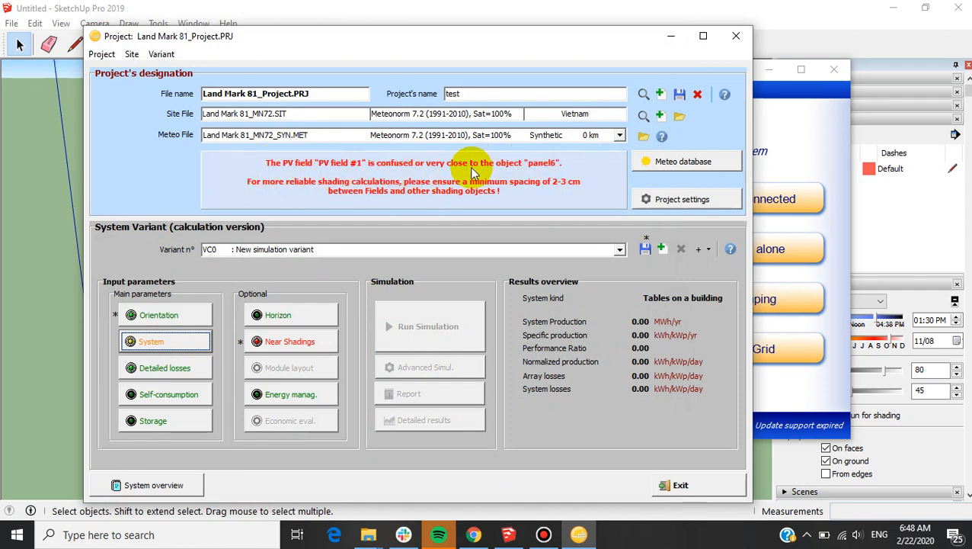
Open the variant's near shadings and display the house closely in the shading scene construction.
left_click(293, 343)
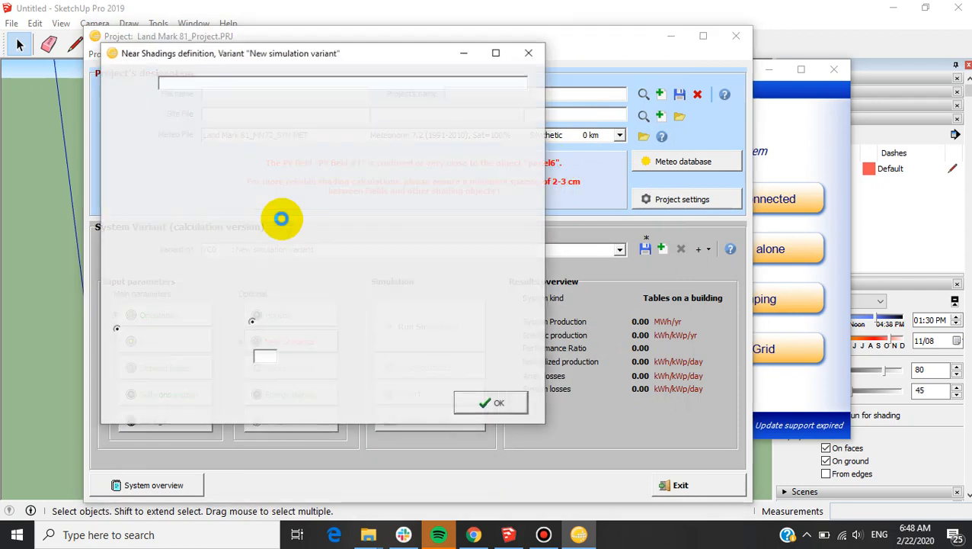
left_click(444, 126)
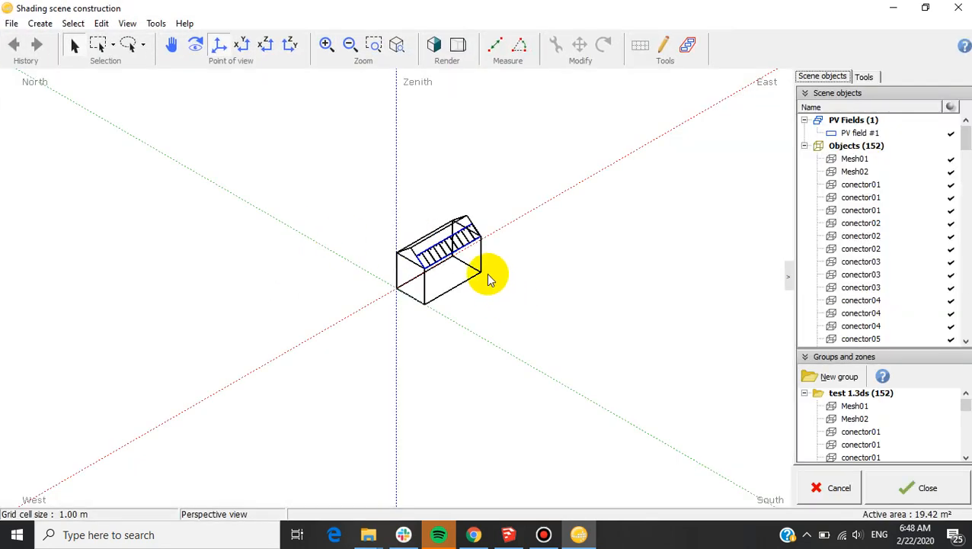
scroll(428, 252, "up", 5)
scroll(440, 254, "down", 2)
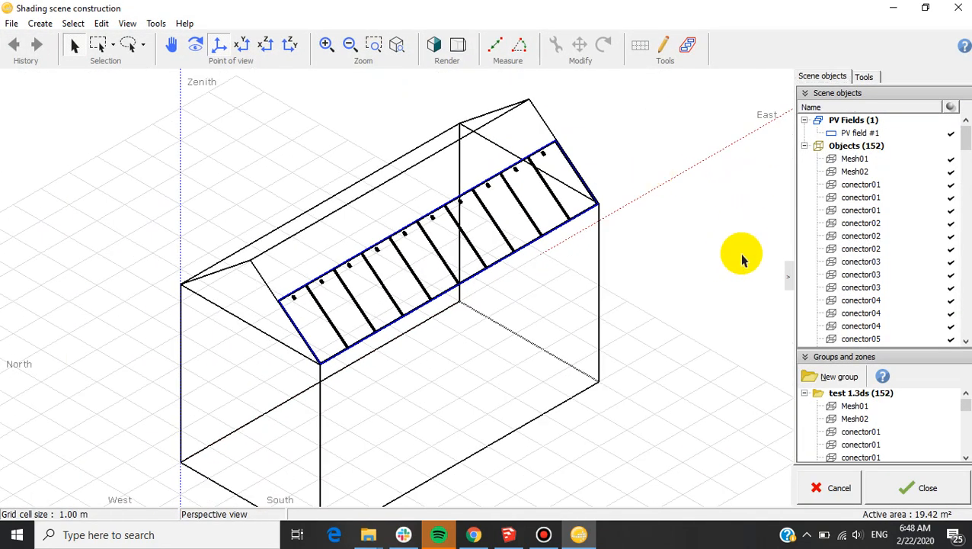
Delete all imported panel objects, panel1 through panel9 including panel10, from the shading scene.
scroll(857, 263, "down", 20)
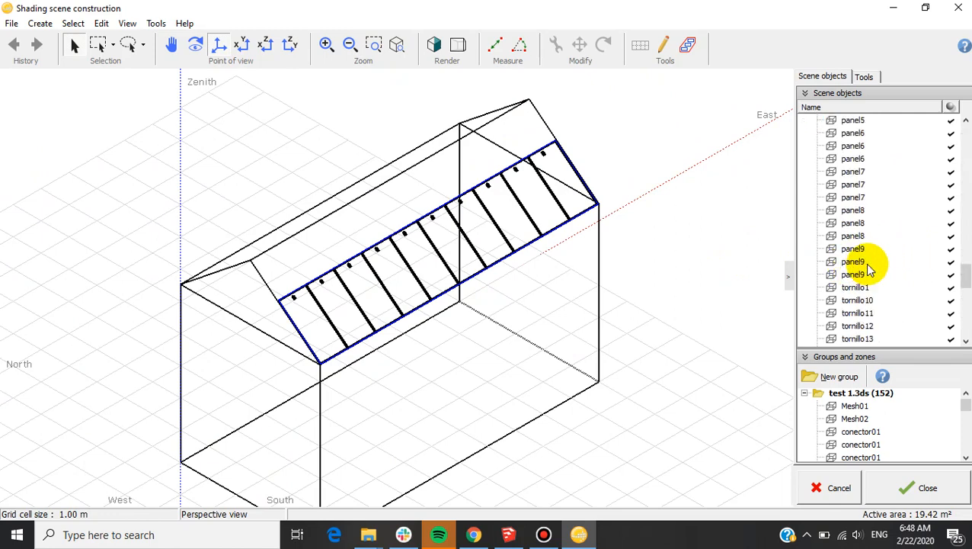
scroll(865, 229, "up", 6)
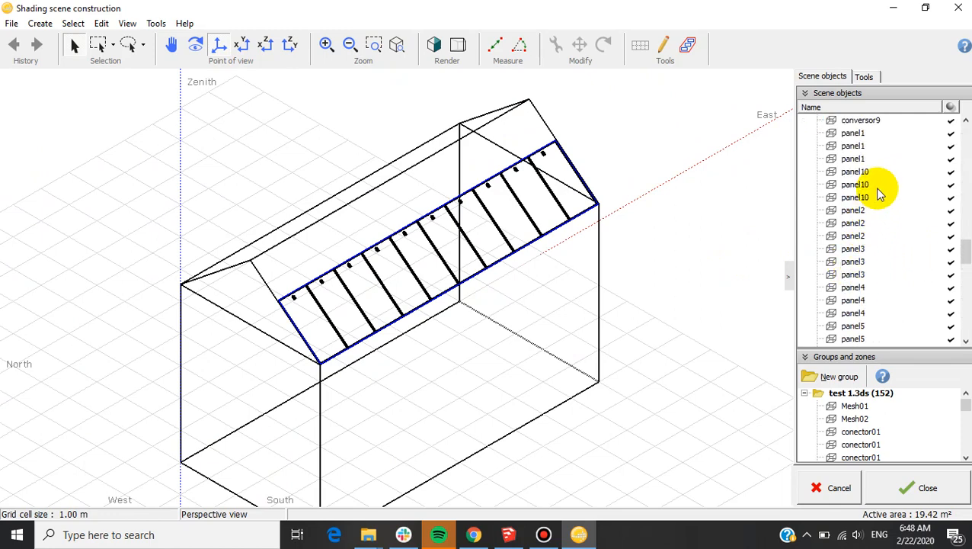
left_click(862, 134)
scroll(889, 250, "down", 1)
scroll(884, 252, "down", 3)
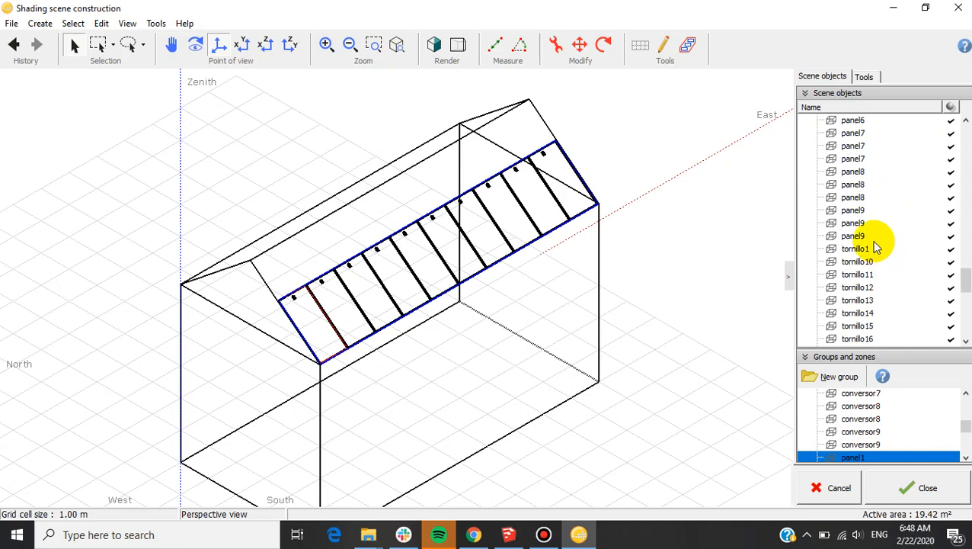
left_click(865, 237, "shift")
key("Delete")
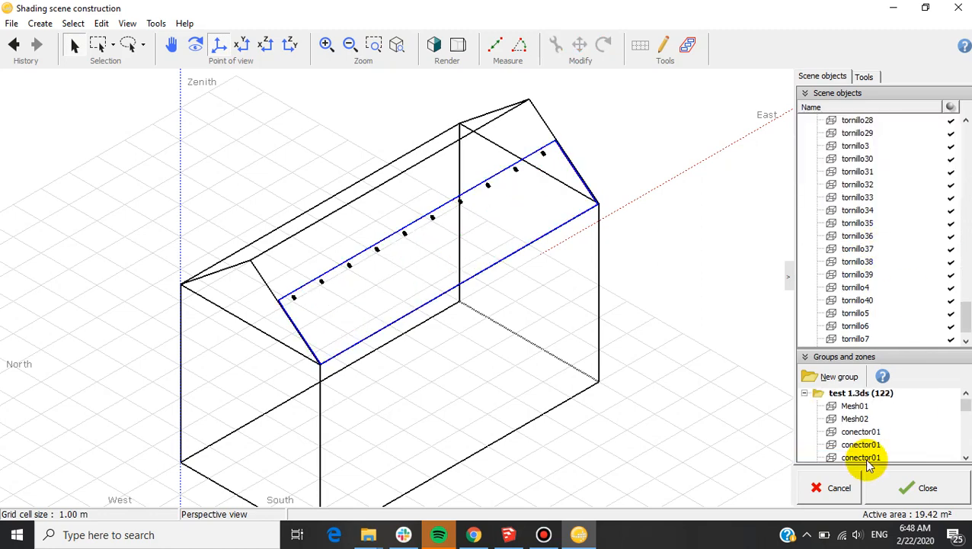
scroll(332, 268, "up", 5)
left_click(271, 328)
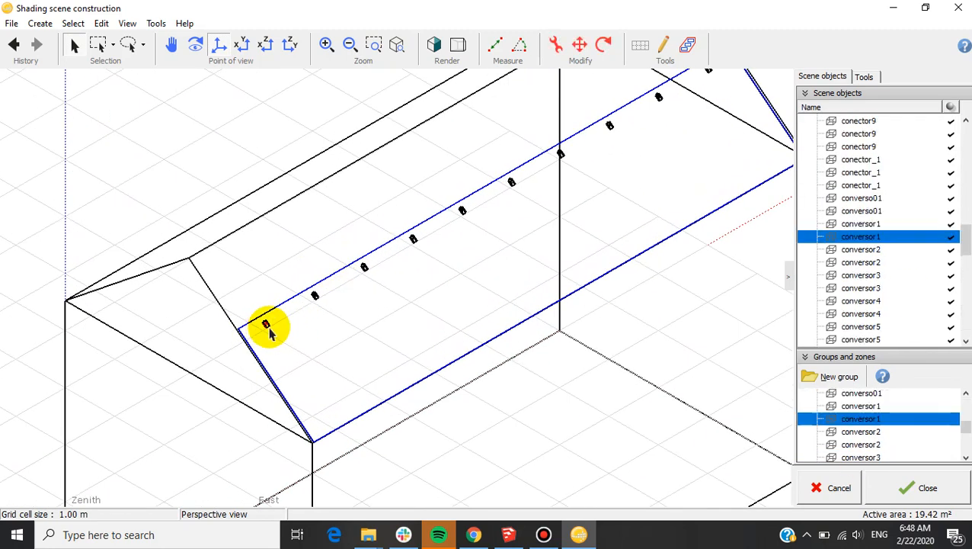
left_click(853, 160)
scroll(861, 213, "up", 10)
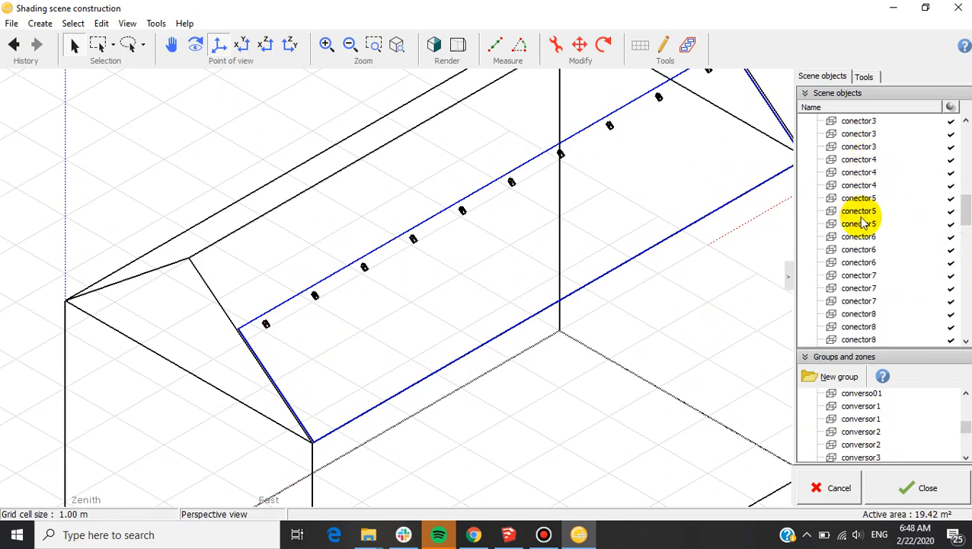
scroll(867, 221, "up", 3)
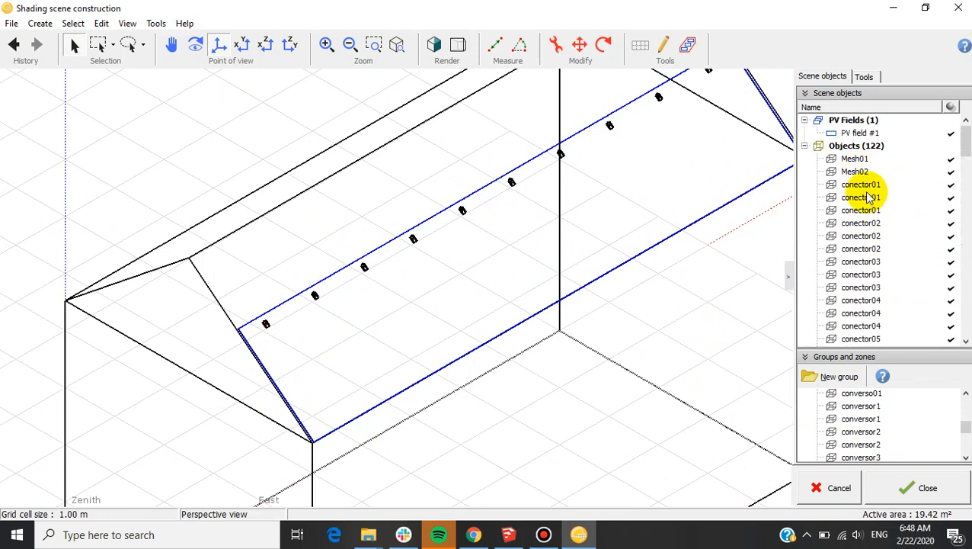
left_click(863, 186)
scroll(876, 247, "down", 5)
scroll(872, 255, "down", 15)
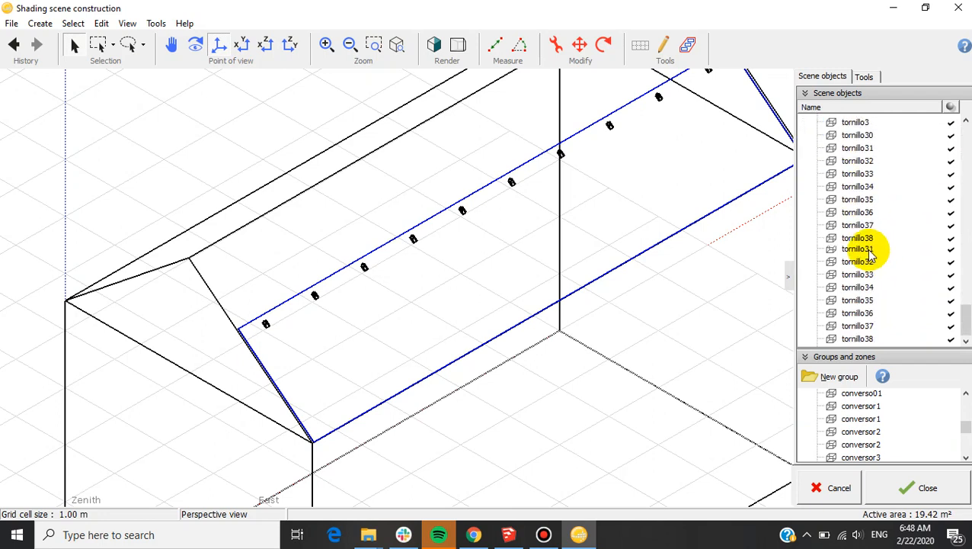
left_click(854, 341, "shift")
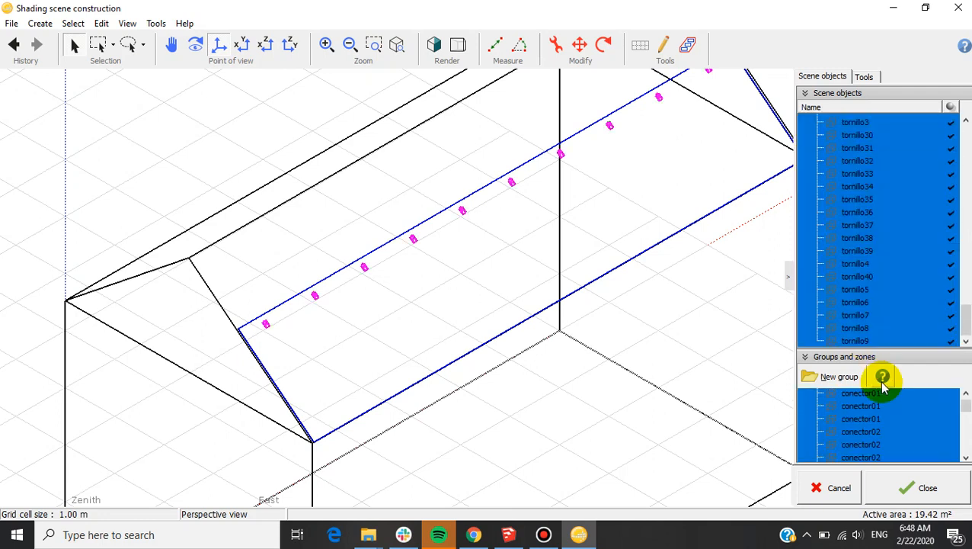
scroll(844, 254, "up", 20)
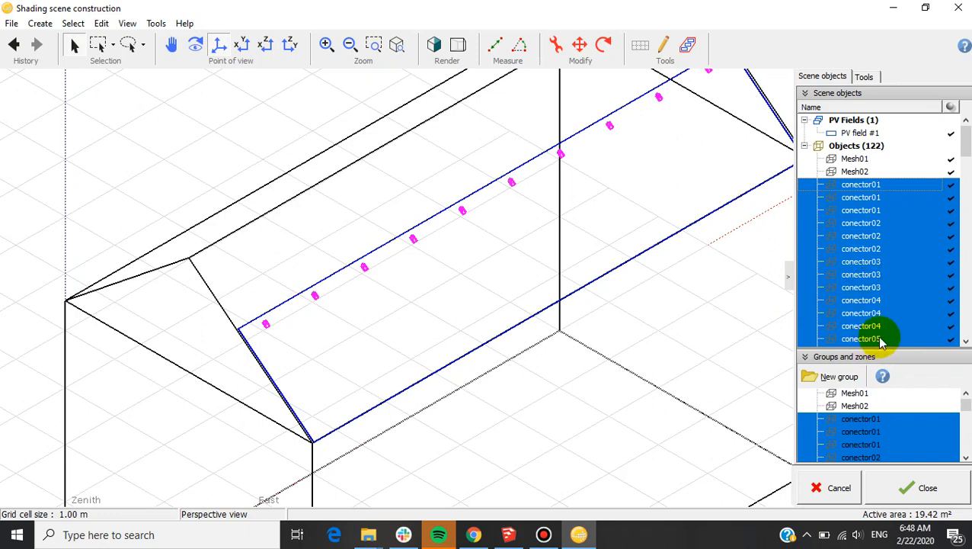
left_click(887, 229)
Delete two of the conector01 objects from the shading scene.
left_click(875, 187)
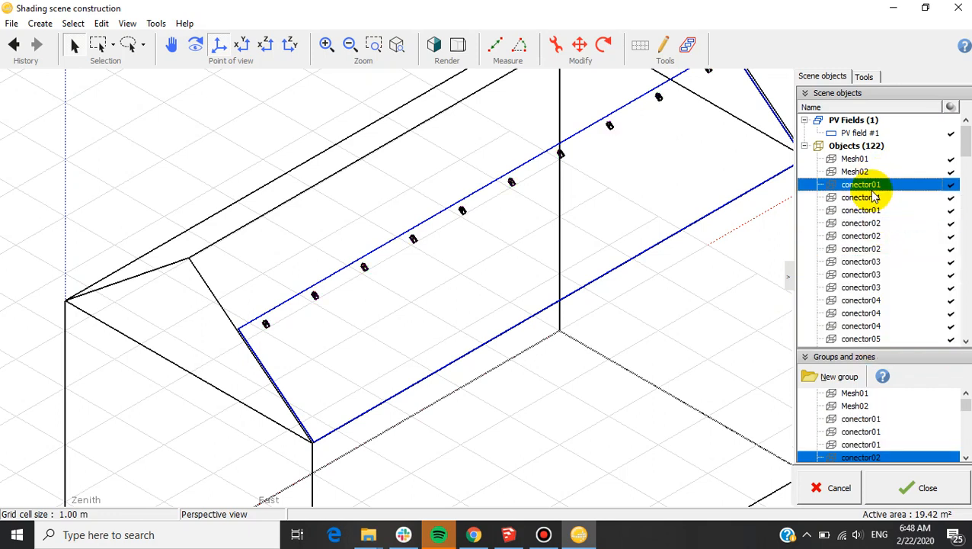
key("Delete")
left_click(876, 198)
key("Delete")
Delete all remaining connector, converter and screw objects, from the last conector01 through tornillo9, keeping only Mesh01 and Mesh02.
left_click(877, 185)
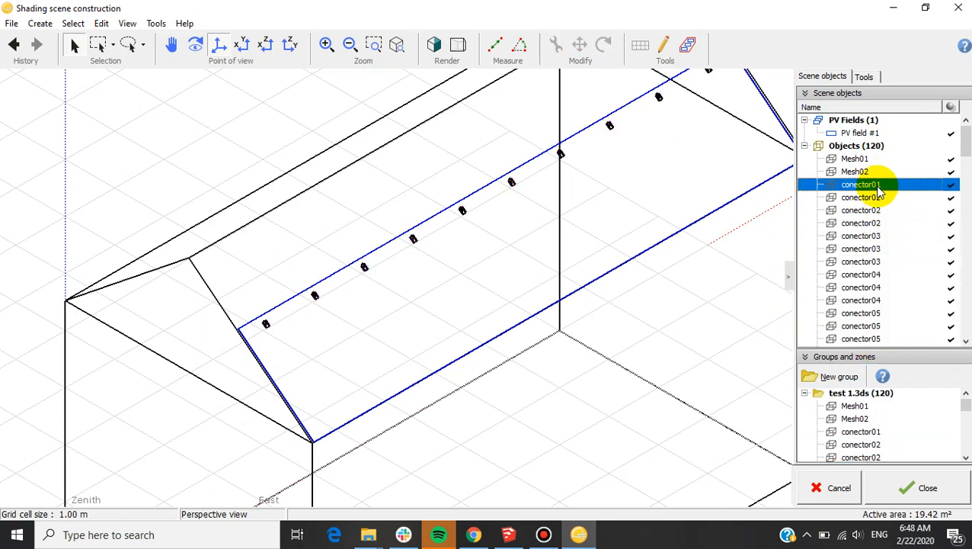
scroll(865, 259, "down", 20)
scroll(866, 270, "down", 12)
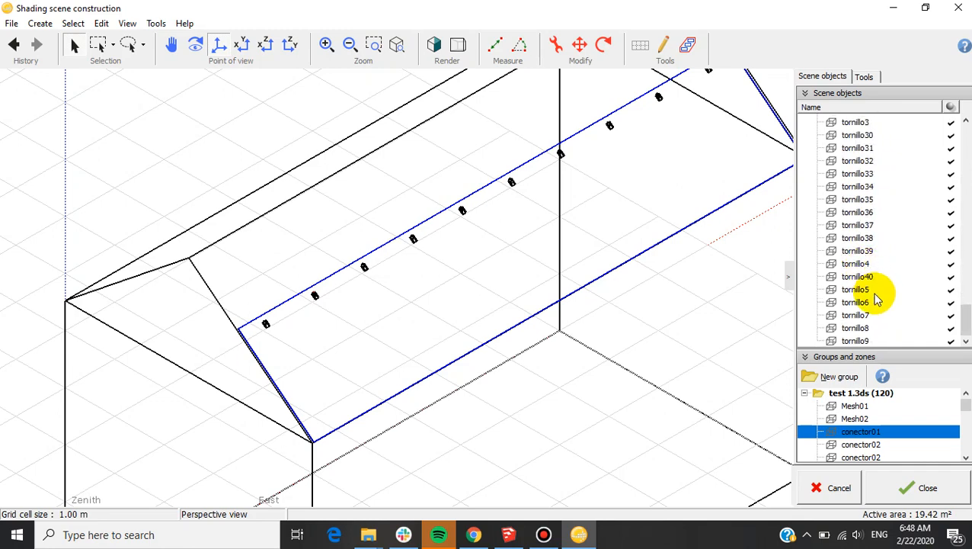
left_click(865, 342, "shift")
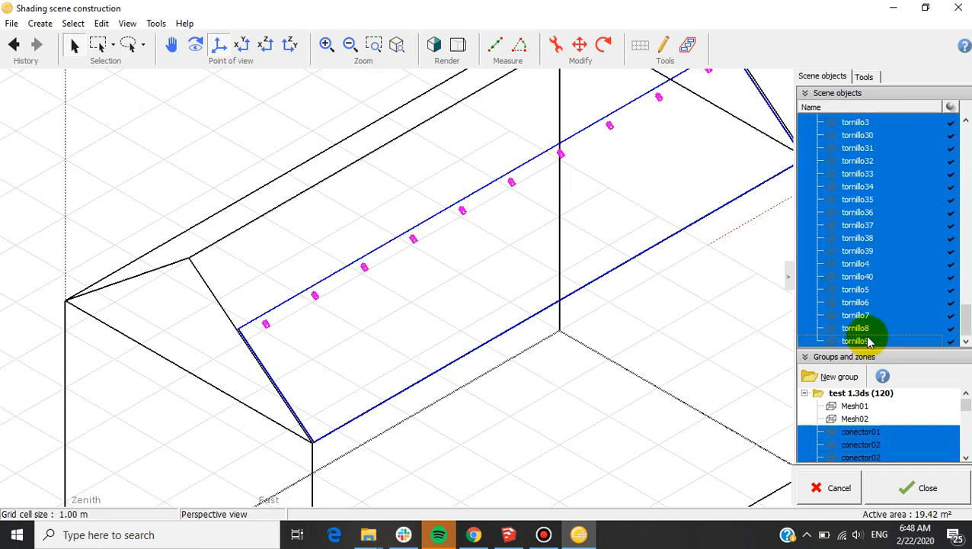
key("Delete")
Inspect the cleaned-up house from another angle and switch the shading scene to shaded rendering.
scroll(532, 238, "down", 5)
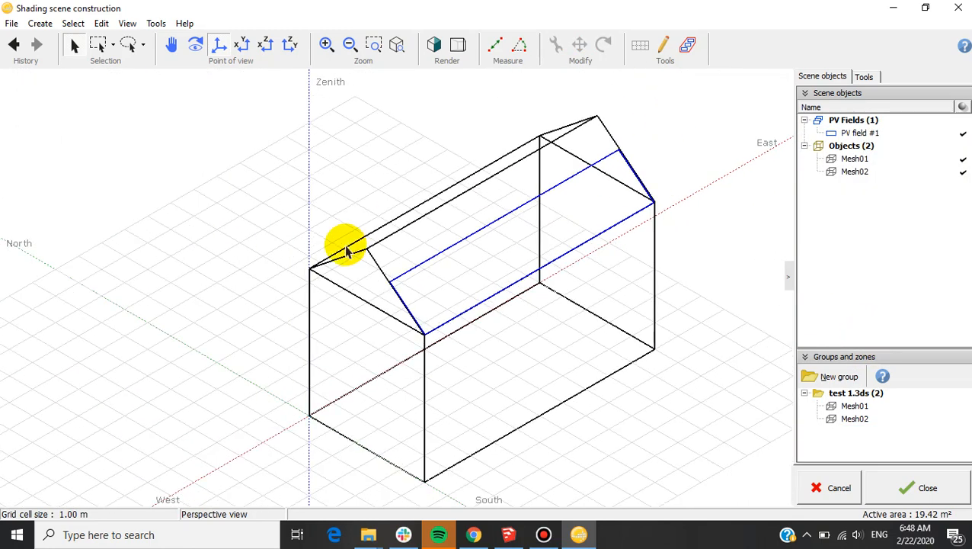
middle_click_drag(347, 251, 505, 253)
scroll(505, 204, "up", 5)
scroll(560, 217, "down", 5)
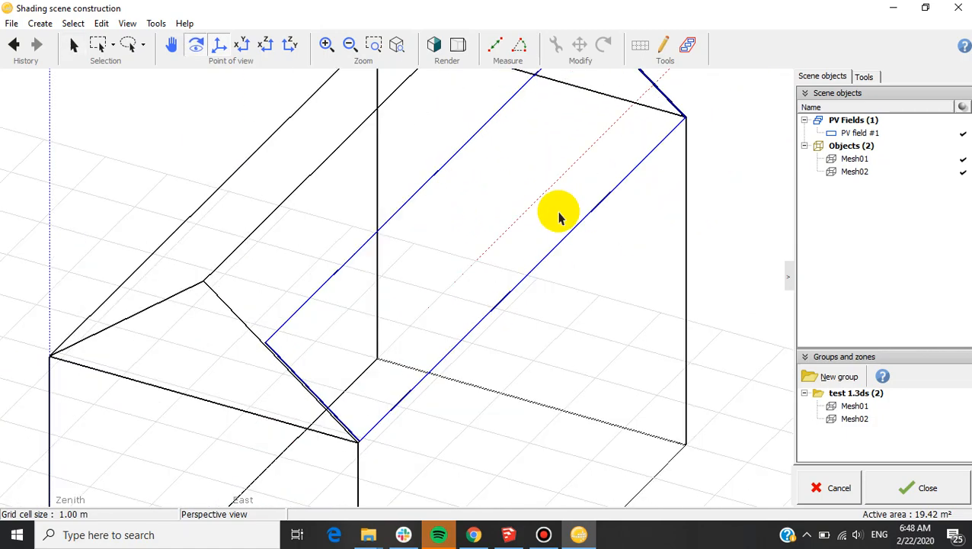
left_click(435, 47)
Open the roof's PV field for editing and show its layout by modules.
left_click(497, 257)
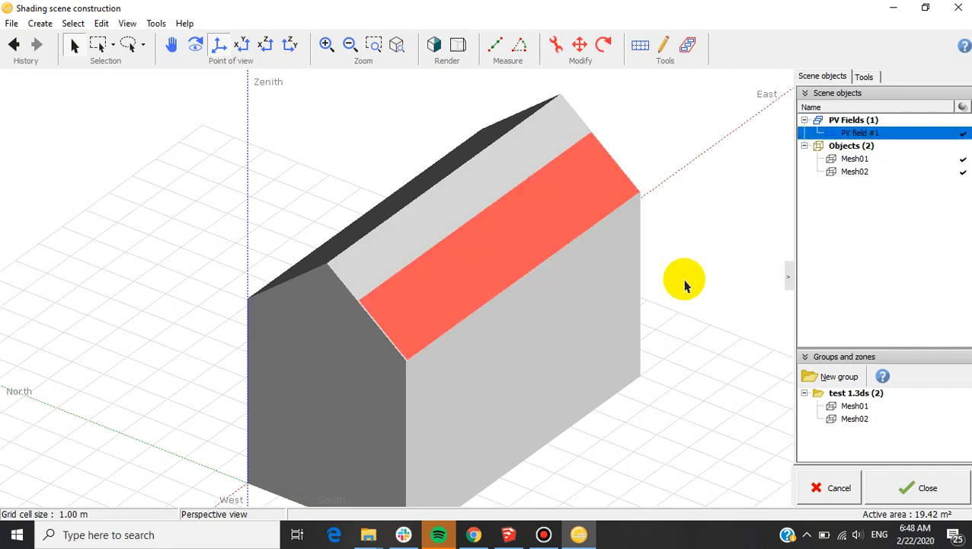
middle_click_drag(684, 283, 549, 278)
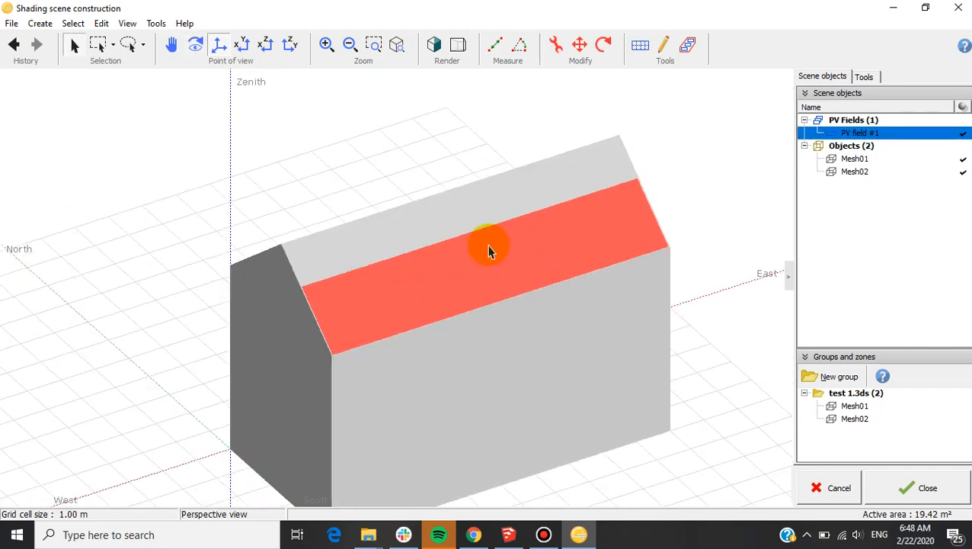
double_click(444, 254)
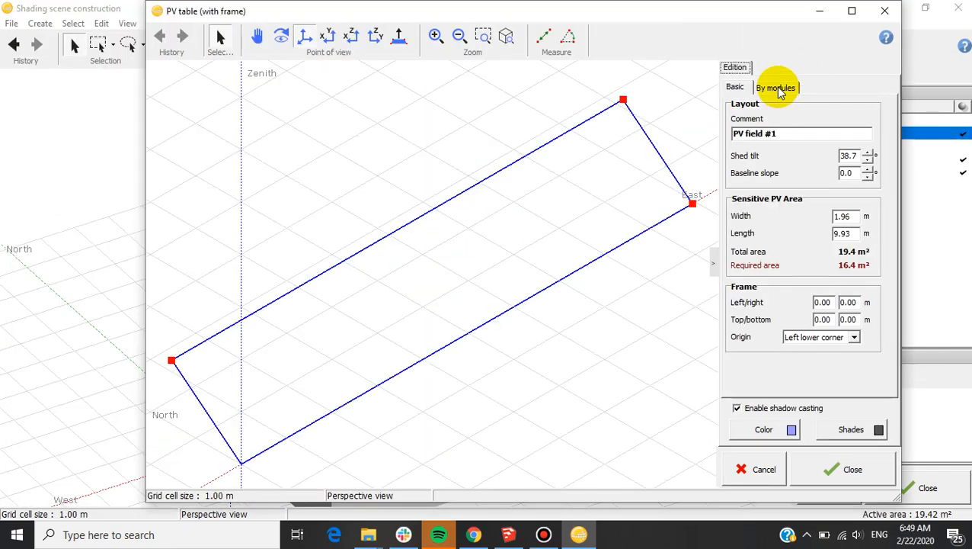
left_click(778, 91)
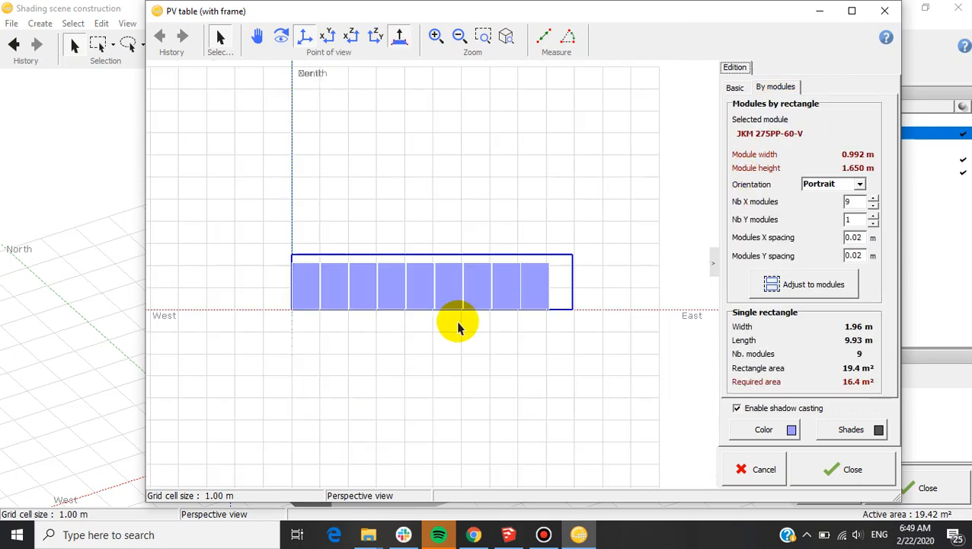
Try to set the PV field's number of modules in the X direction to 10.
scroll(340, 293, "up", 2)
scroll(278, 295, "down", 1)
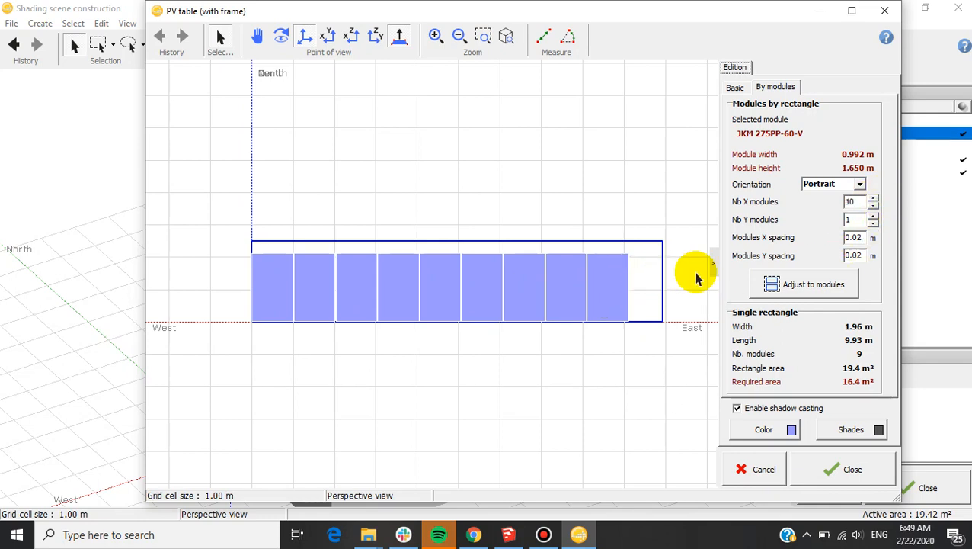
left_click(648, 288)
scroll(375, 262, "down", 4)
scroll(389, 278, "up", 3)
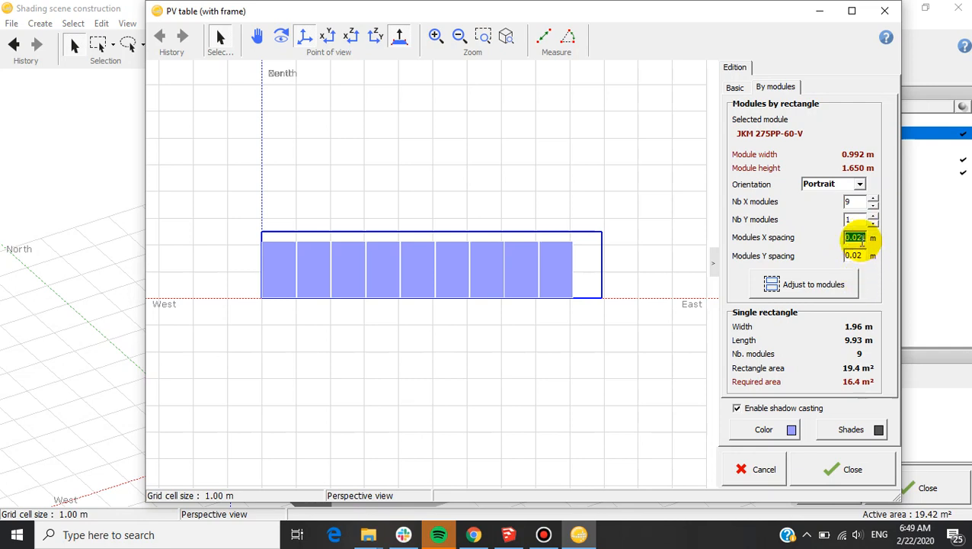
Set the PV field's module X spacing to 0.01 m.
type("1")
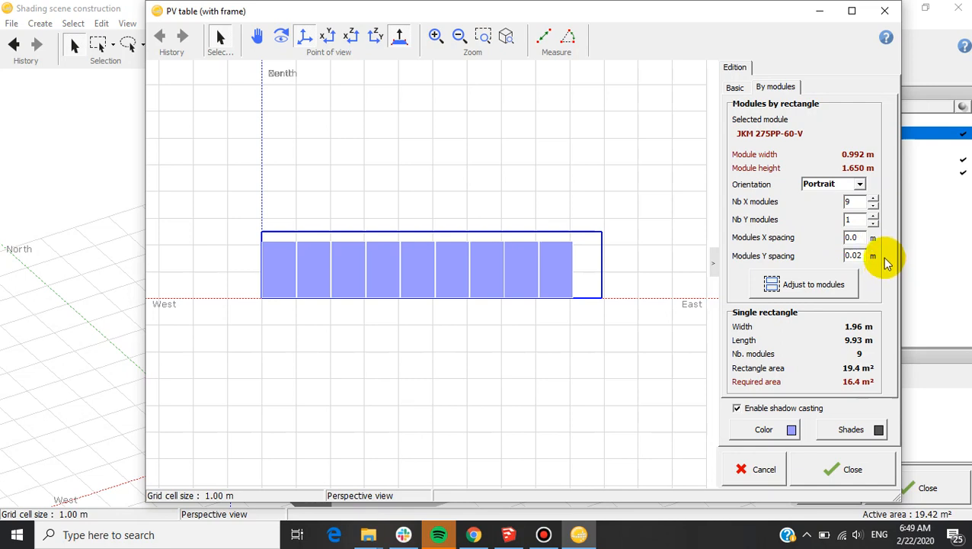
key("Return")
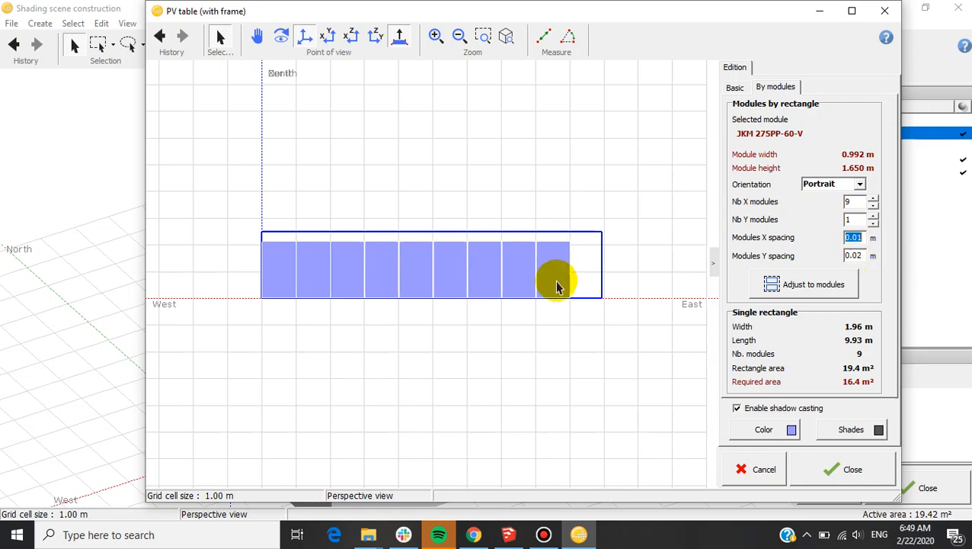
Set the PV field to 10 modules in the X direction and adjust its rectangle to fit the modules.
left_click(874, 199)
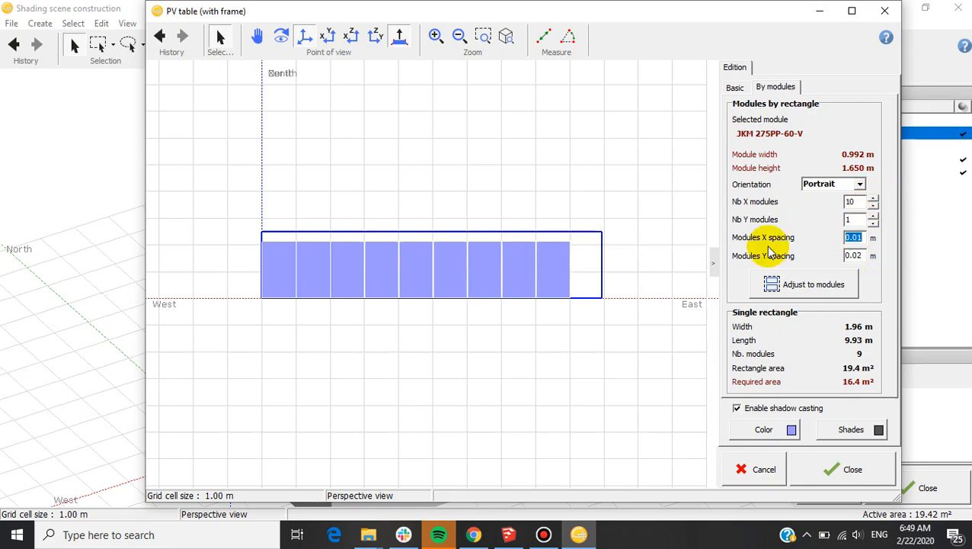
left_click(858, 185)
left_click(841, 204)
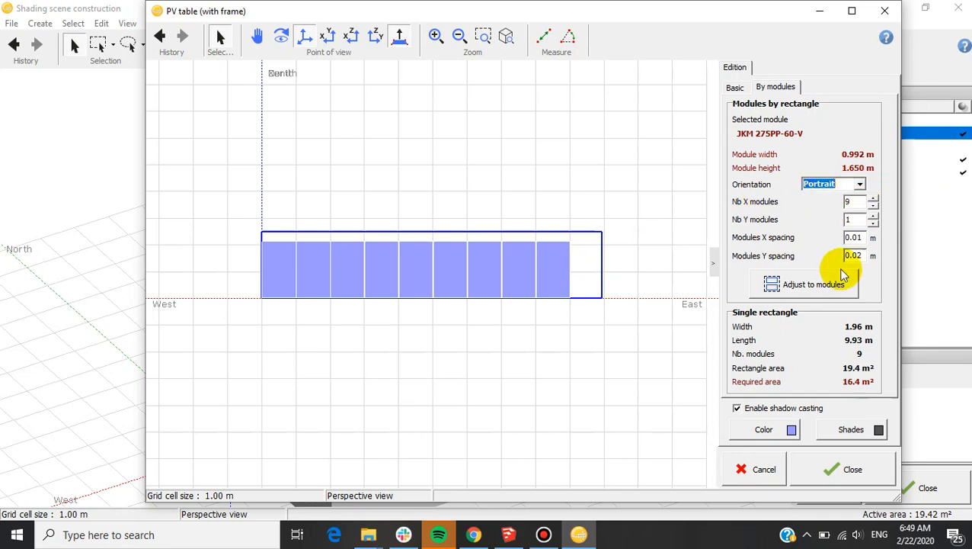
left_click(805, 284)
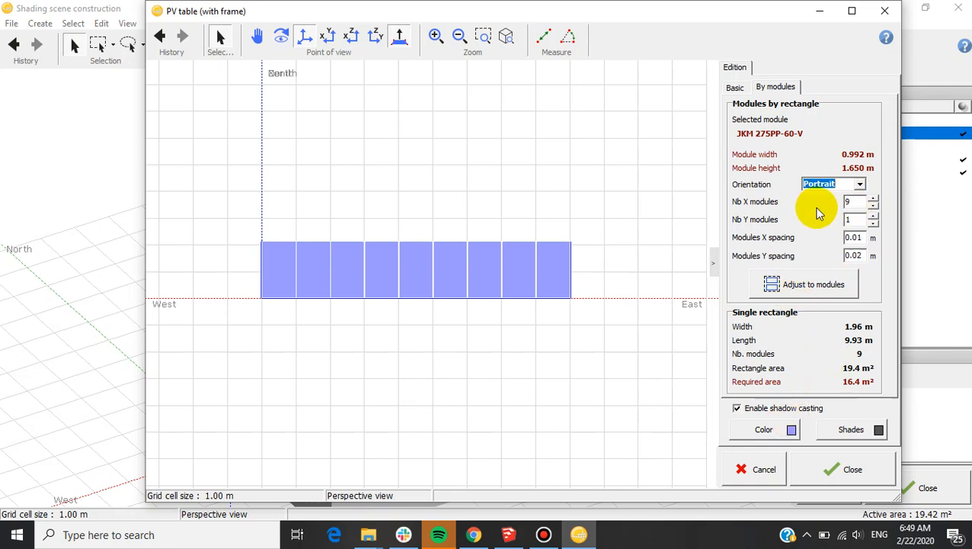
left_click(809, 285)
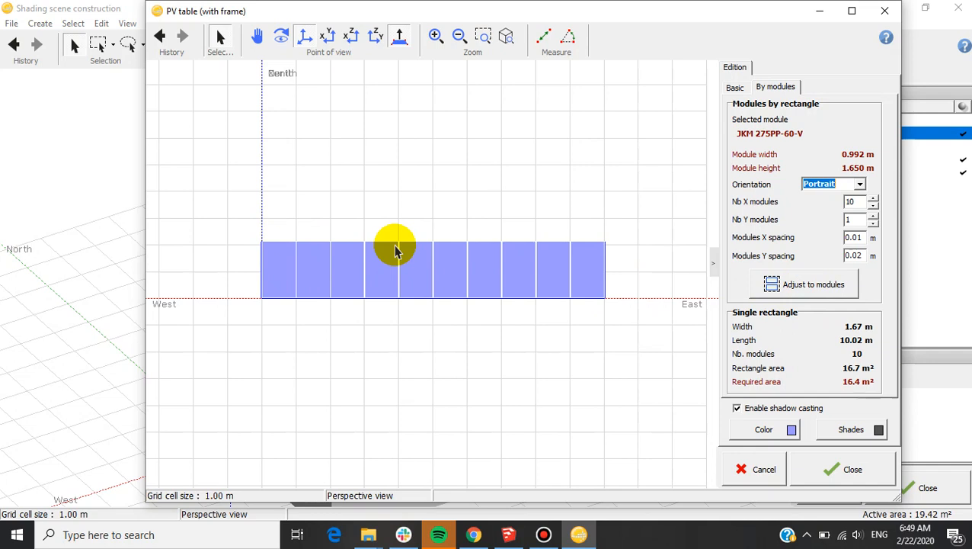
Check the portrait module row up close and accept the PV field changes.
scroll(267, 267, "down", 2)
scroll(288, 271, "up", 2)
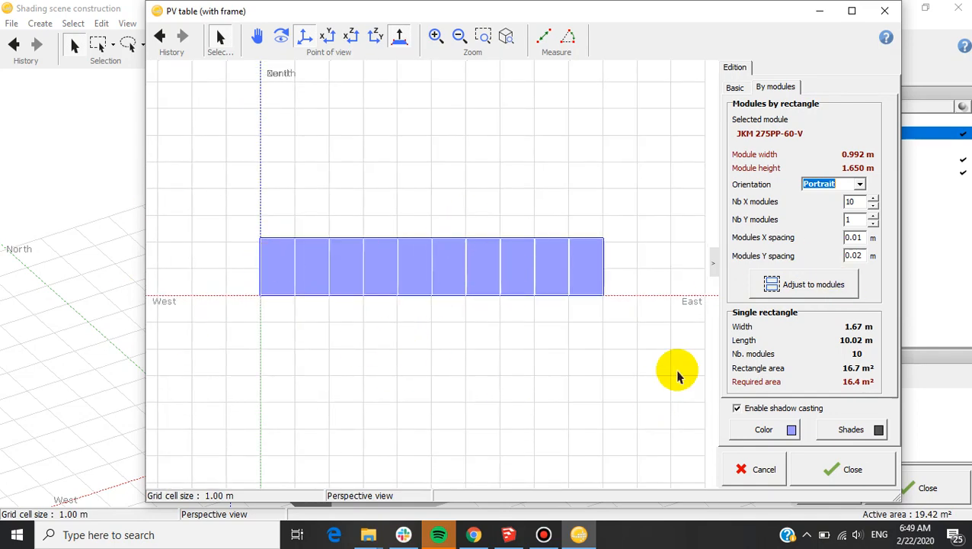
scroll(662, 348, "up", 6)
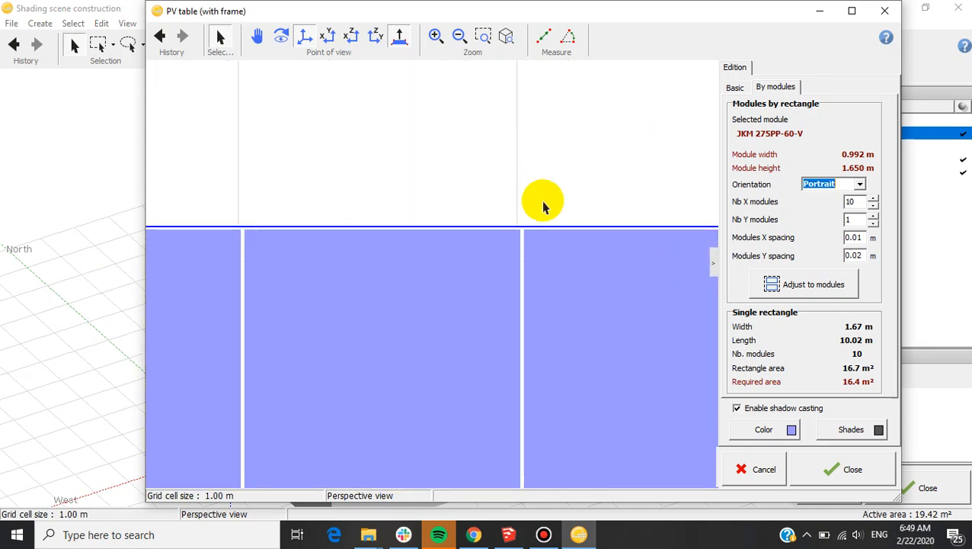
scroll(543, 206, "down", 5)
scroll(371, 235, "up", 2)
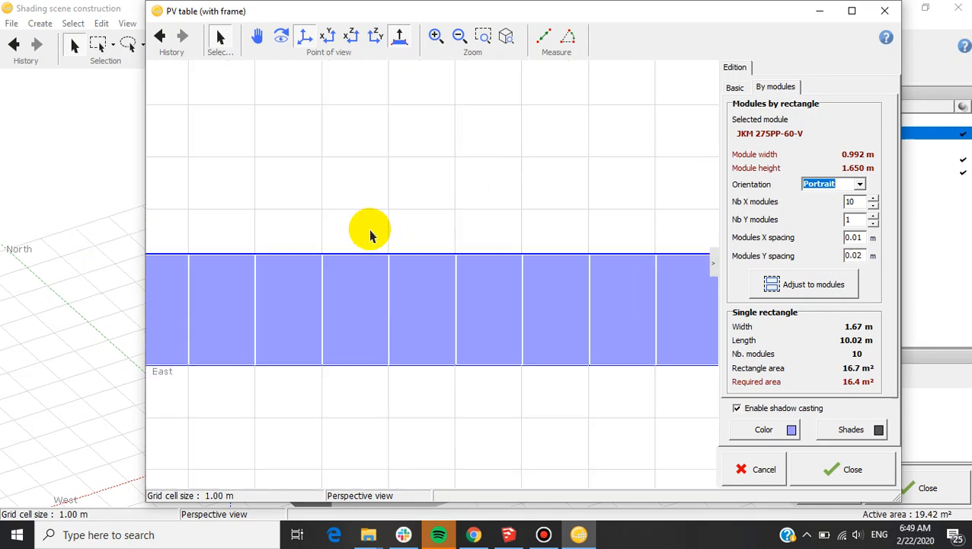
scroll(662, 284, "down", 1)
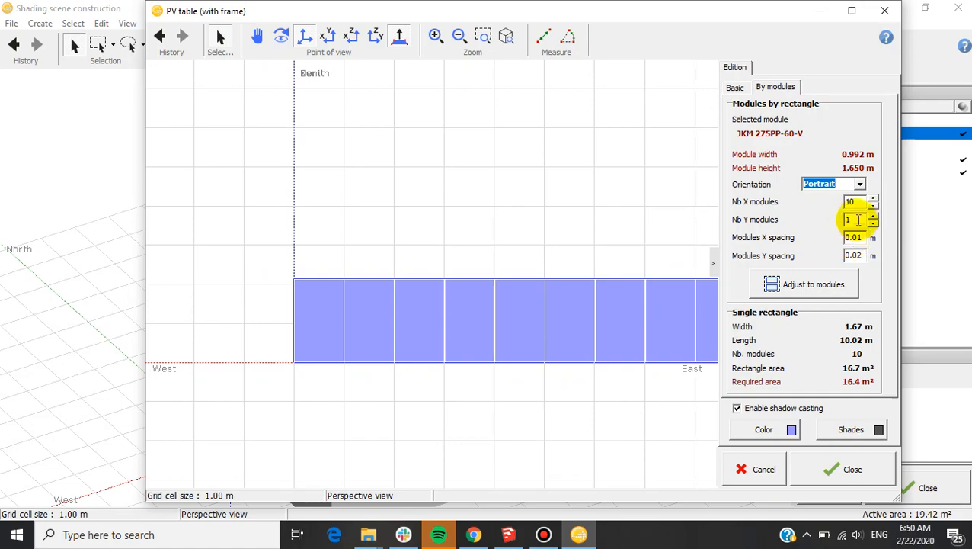
left_click(839, 466)
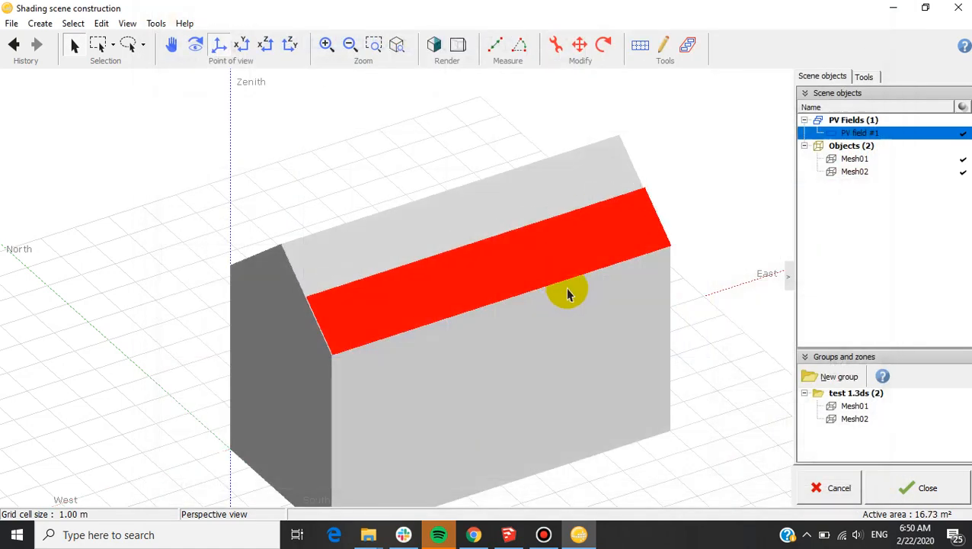
Check the resized PV field on the roof from the south side and close the shading scene.
left_click_drag(629, 239, 606, 182)
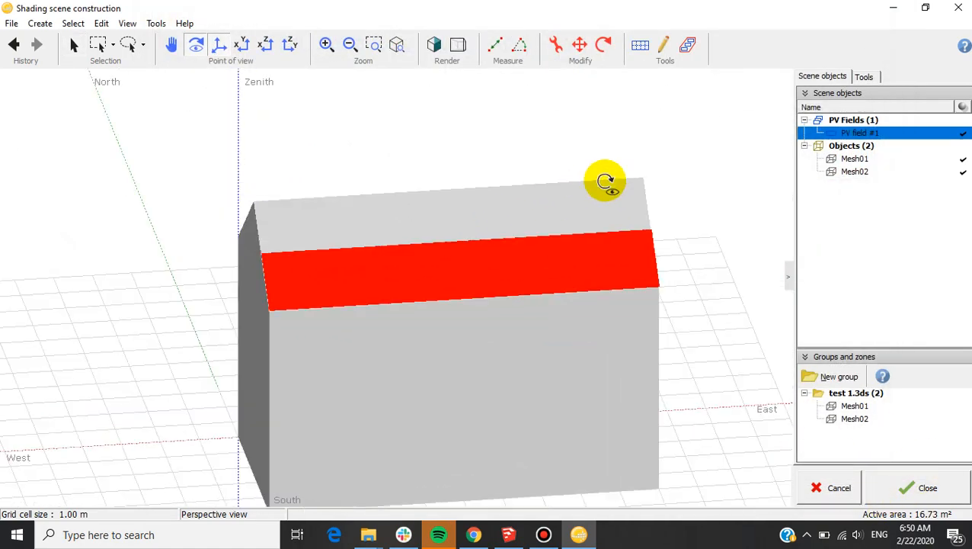
middle_click_drag(606, 181, 541, 215)
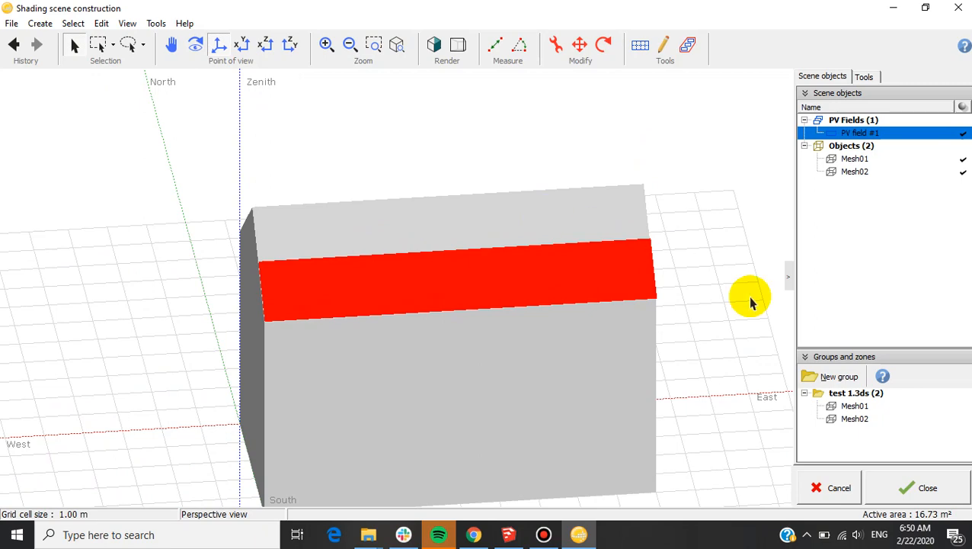
left_click(906, 489)
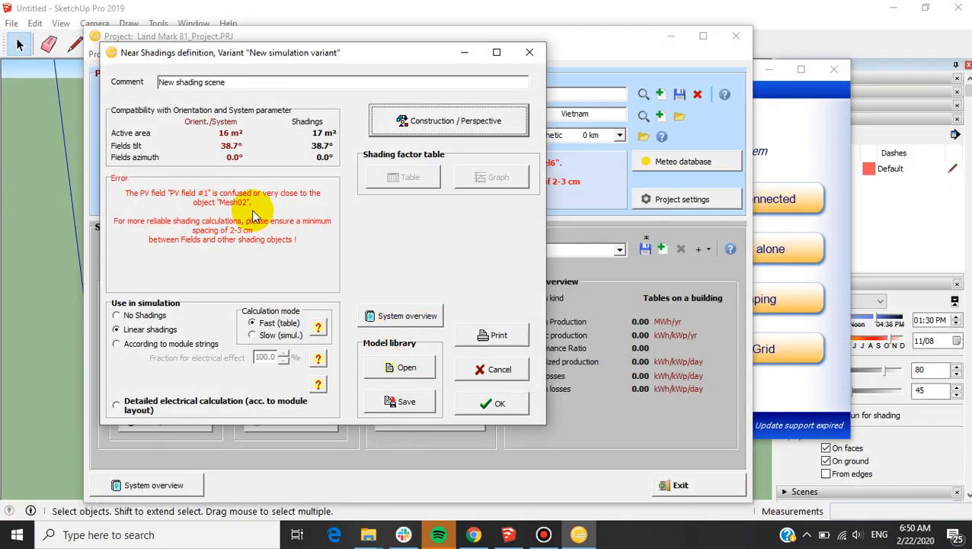
Reopen the shading scene, delete the Mesh02 object beneath the PV field, and close the scene.
left_click(446, 122)
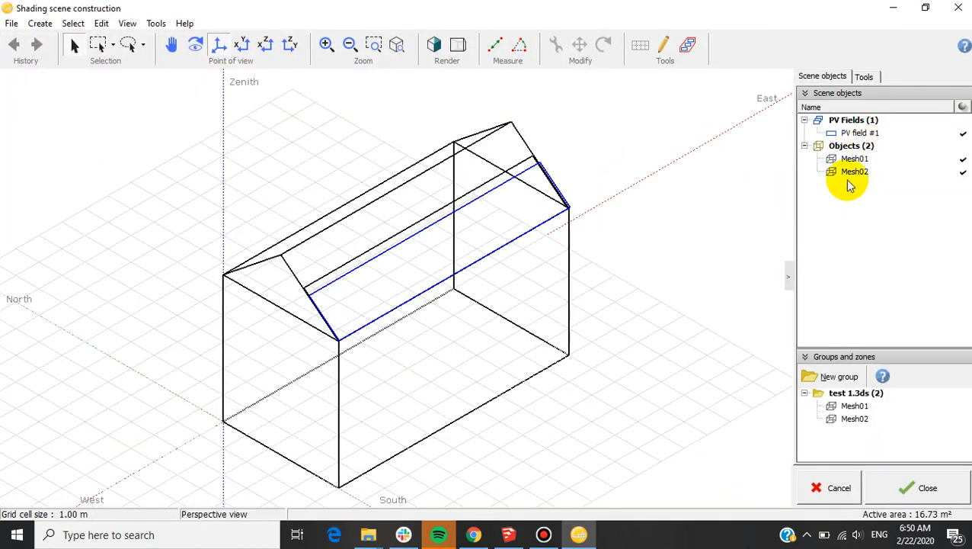
left_click(857, 172)
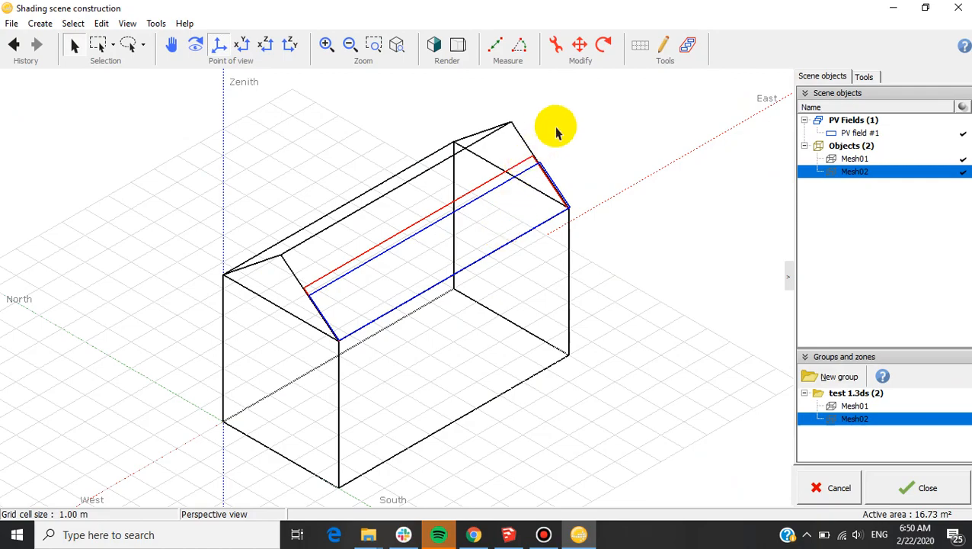
scroll(512, 197, "up", 3)
scroll(506, 192, "up", 3)
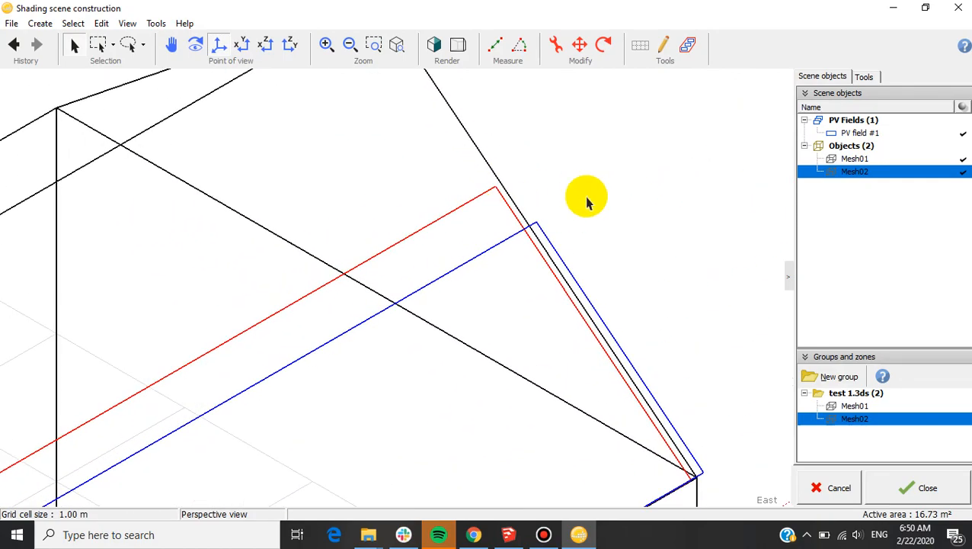
scroll(536, 204, "down", 2)
scroll(539, 210, "down", 3)
scroll(198, 425, "up", 5)
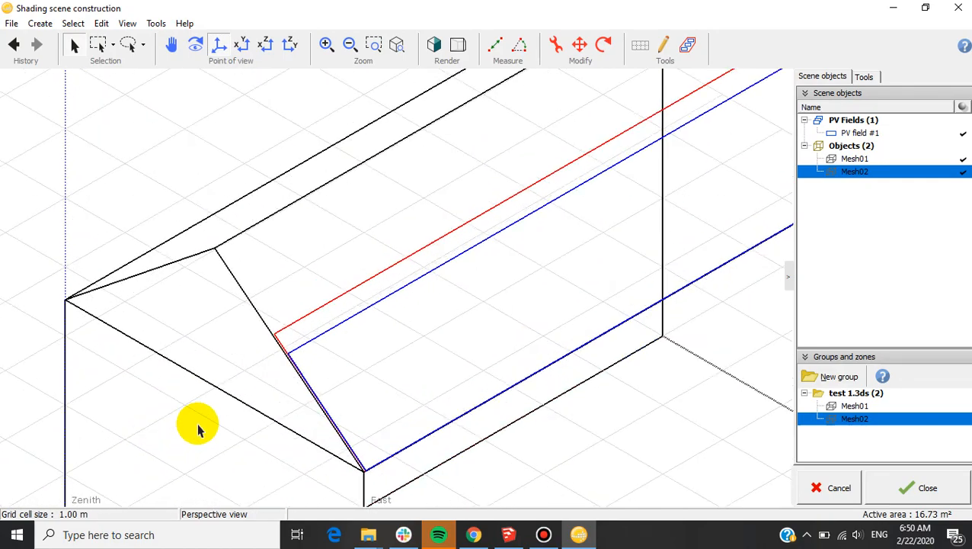
left_click(434, 246)
scroll(340, 358, "down", 5)
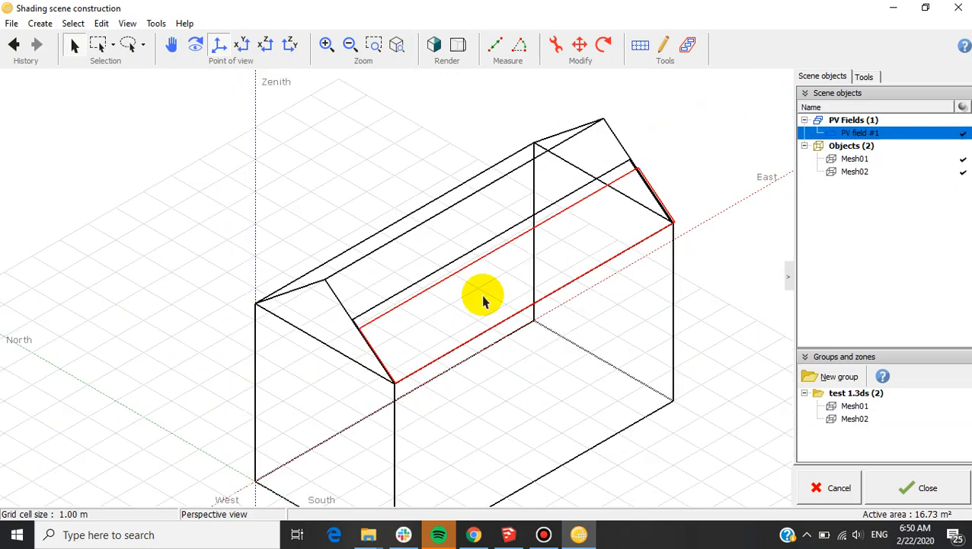
left_click(535, 219)
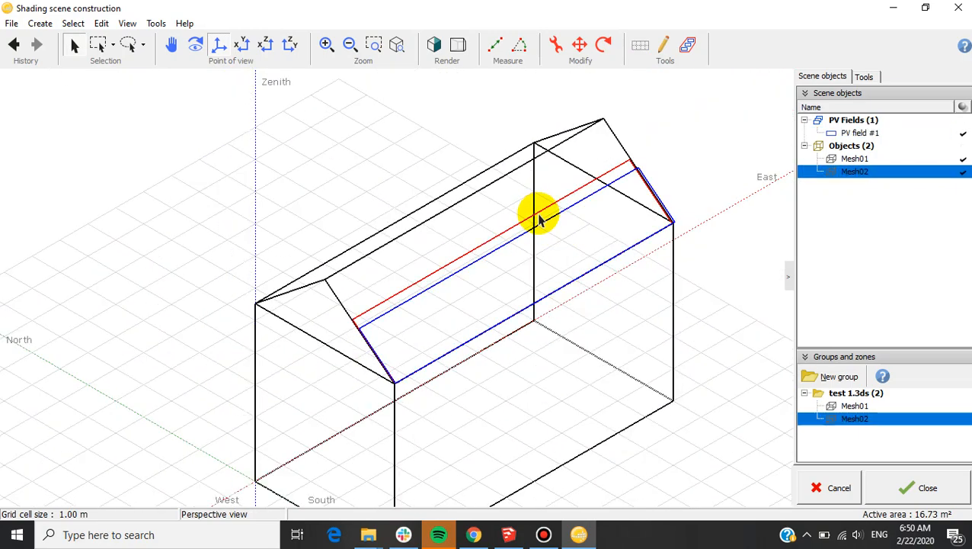
key("Delete")
left_click(903, 491)
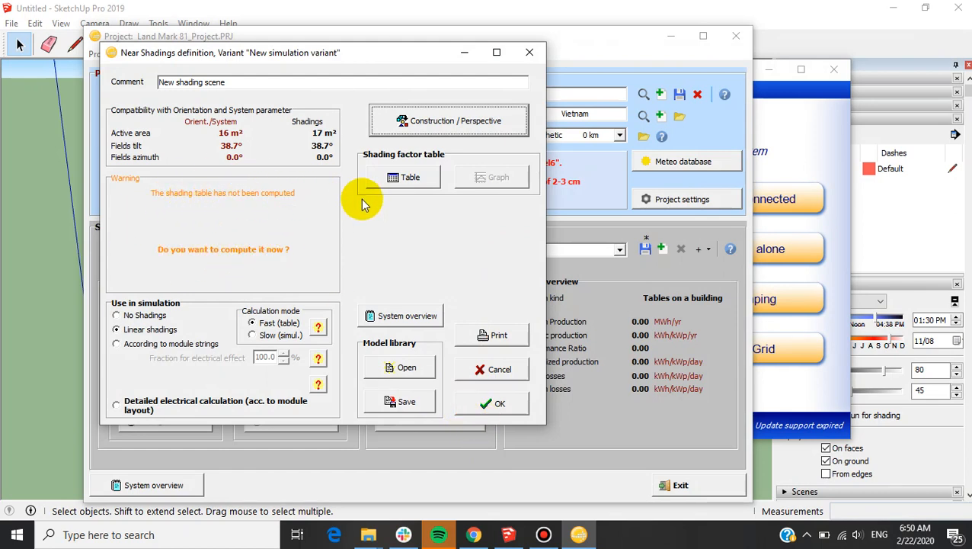
Switch to the SketchUp house model and draw a circle of about 570 mm radius on the ground beside the panel-side wall.
left_click(423, 6)
scroll(450, 259, "down", 2)
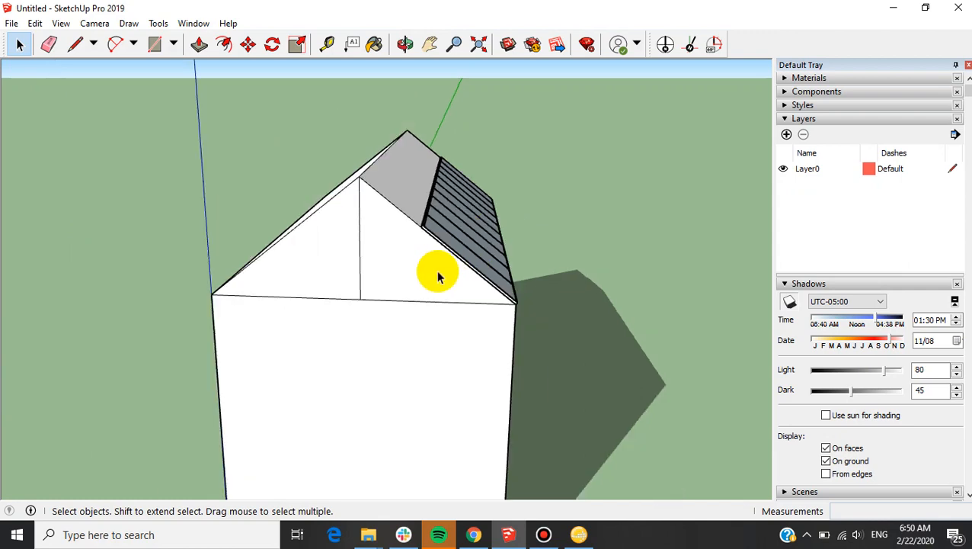
scroll(438, 276, "down", 3)
middle_click_drag(551, 275, 444, 261)
scroll(494, 235, "up", 4)
scroll(499, 254, "down", 3)
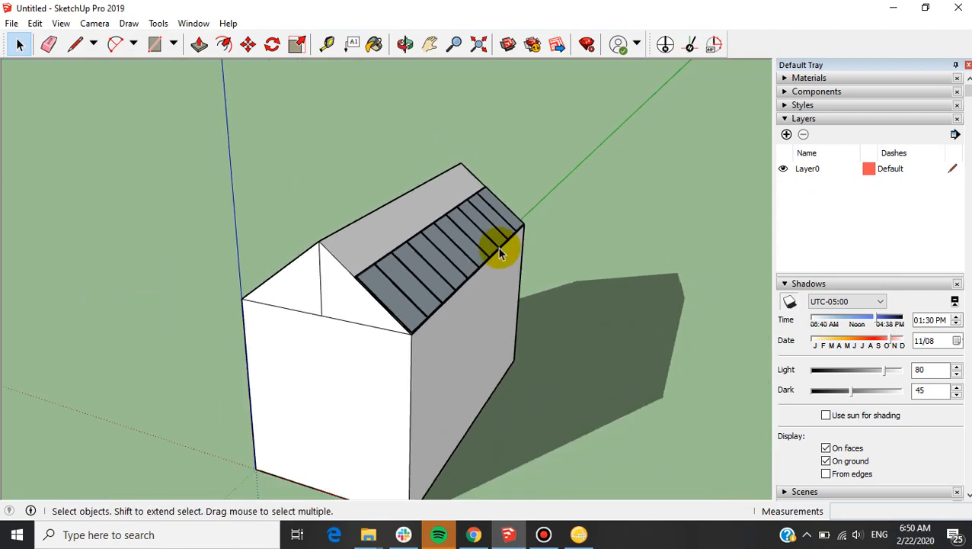
scroll(451, 274, "down", 2)
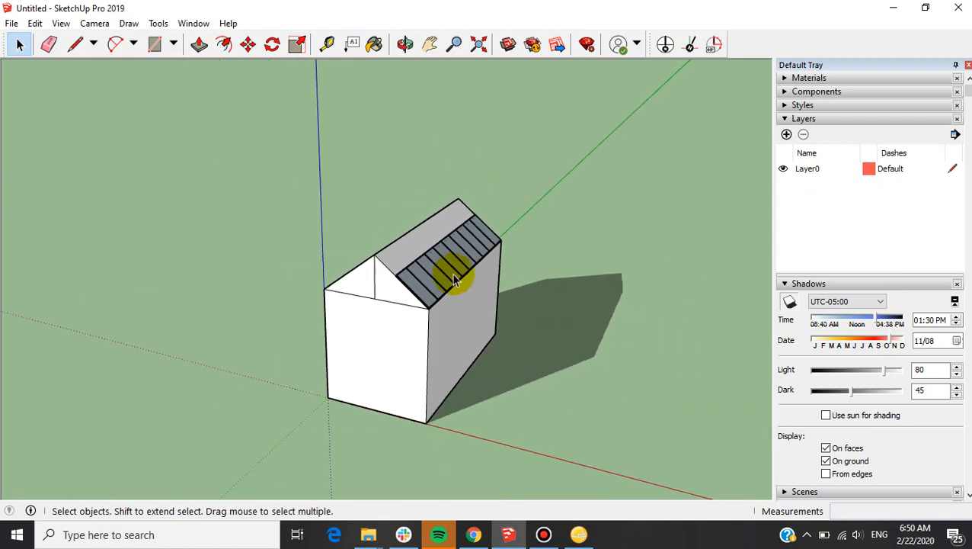
scroll(556, 341, "up", 3)
key("c")
left_click(519, 392)
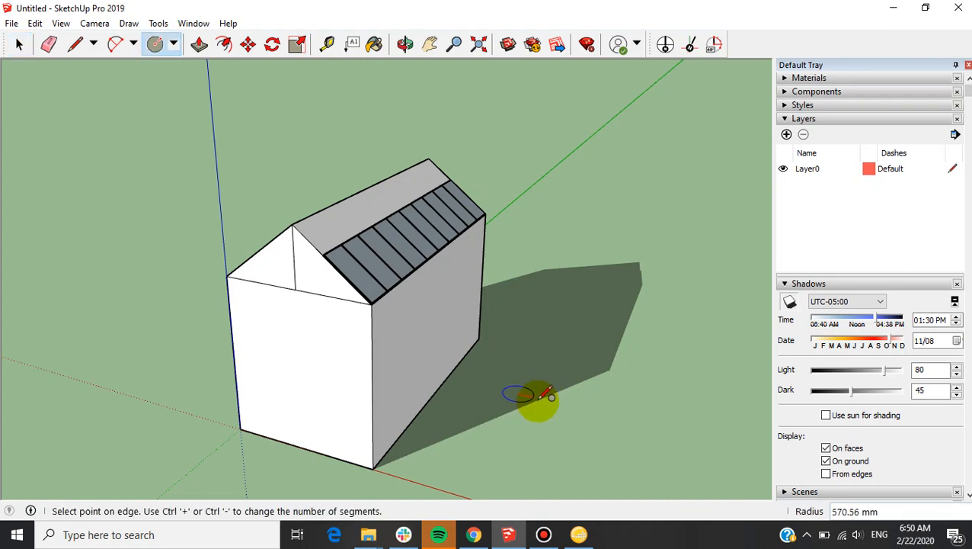
left_click(536, 395)
key("space")
Push/Pull the ground circle up about 8070 mm into a tall cylinder and view it next to the house.
scroll(531, 411, "up", 3)
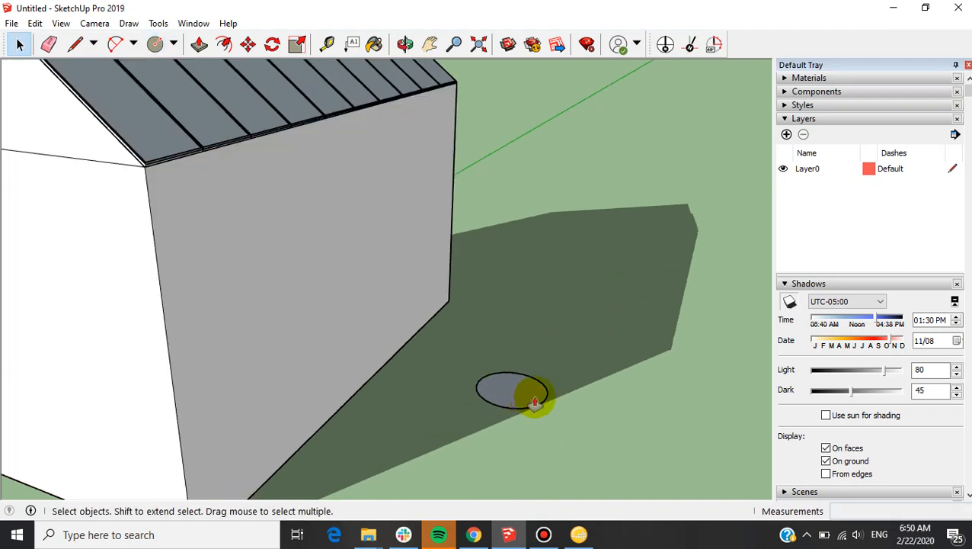
key("p")
left_click(535, 402)
scroll(526, 398, "down", 3)
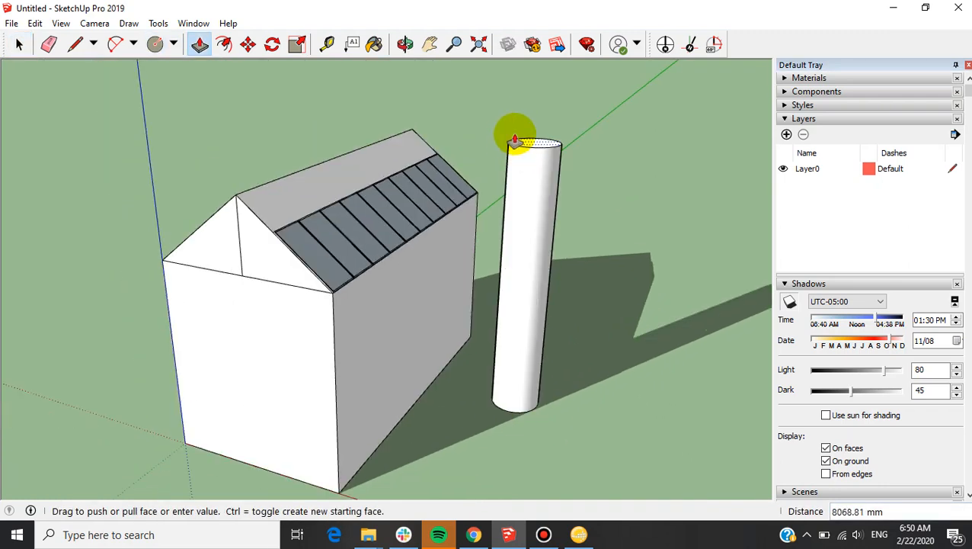
left_click(515, 140)
key("space")
middle_click_drag(550, 304, 393, 204)
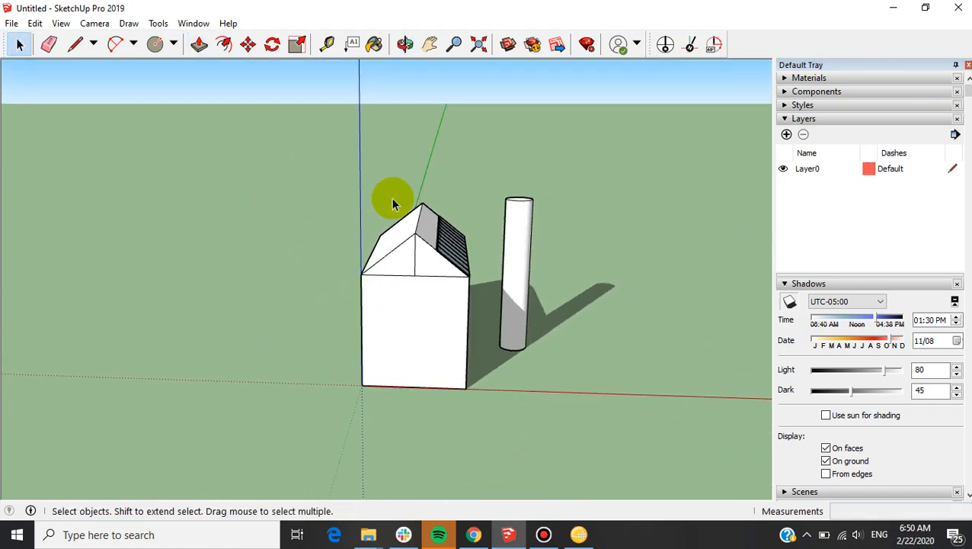
scroll(466, 239, "up", 5)
scroll(444, 277, "down", 2)
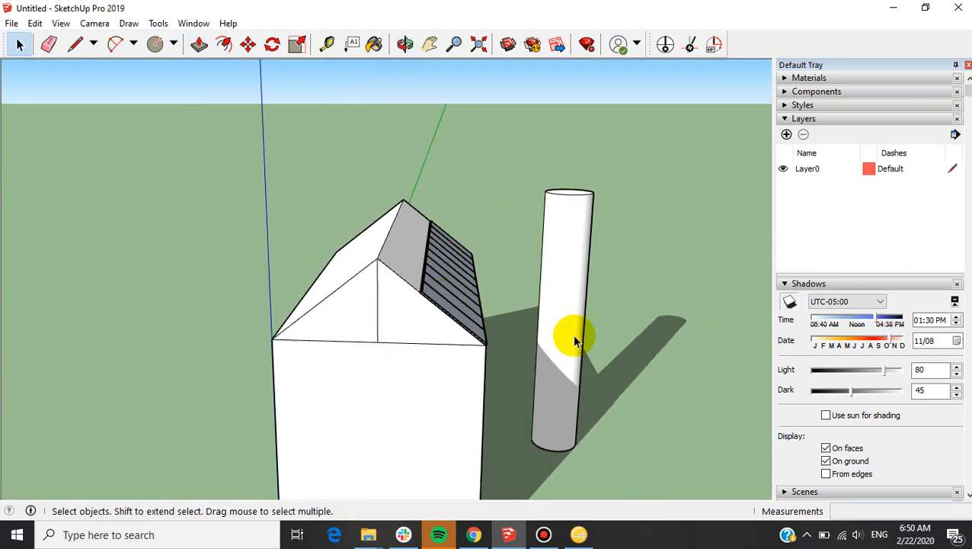
Switch back to PVsyst and compute the shading factor table for the new shading scene.
left_click(579, 534)
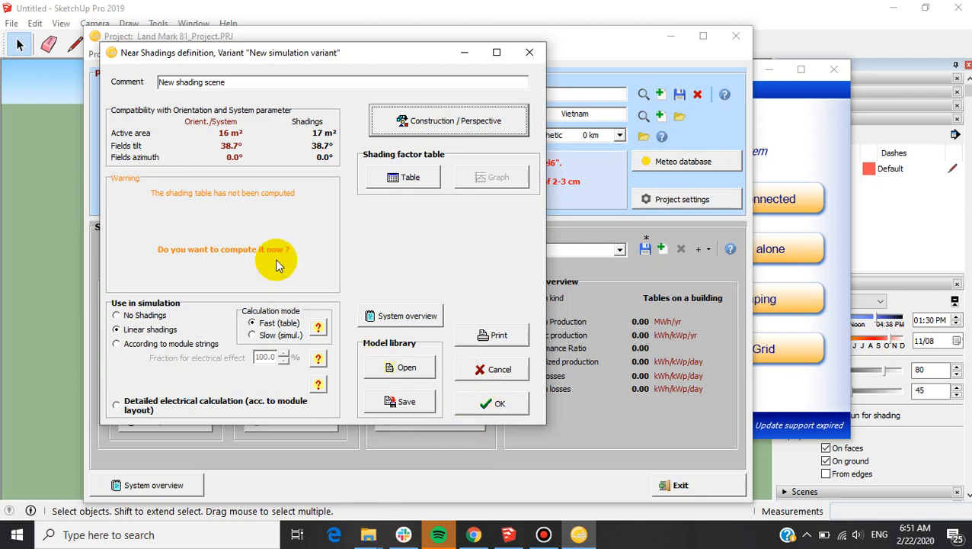
left_click(409, 179)
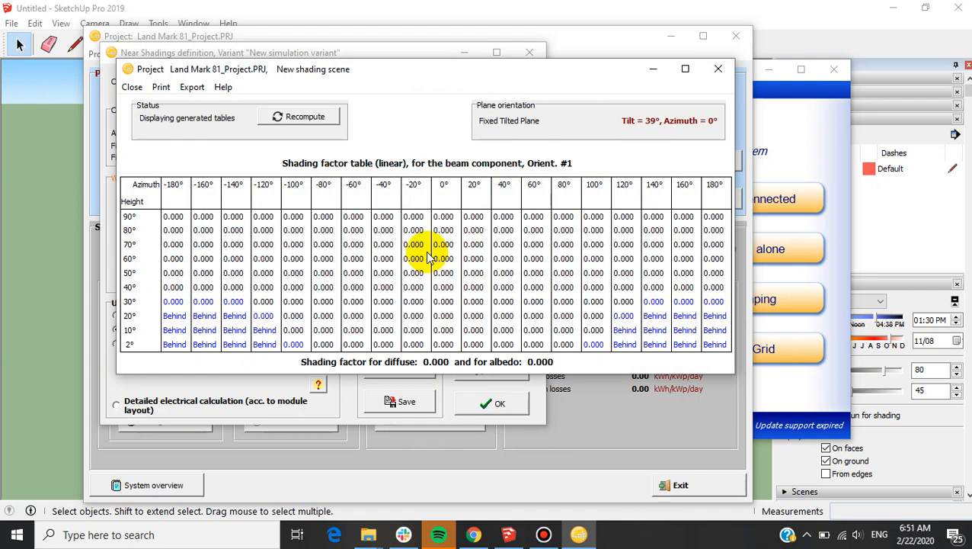
Look at the cylinder and its shadow in the SketchUp model, and return to the PVsyst shading factor table.
left_click(543, 534)
left_click(543, 534)
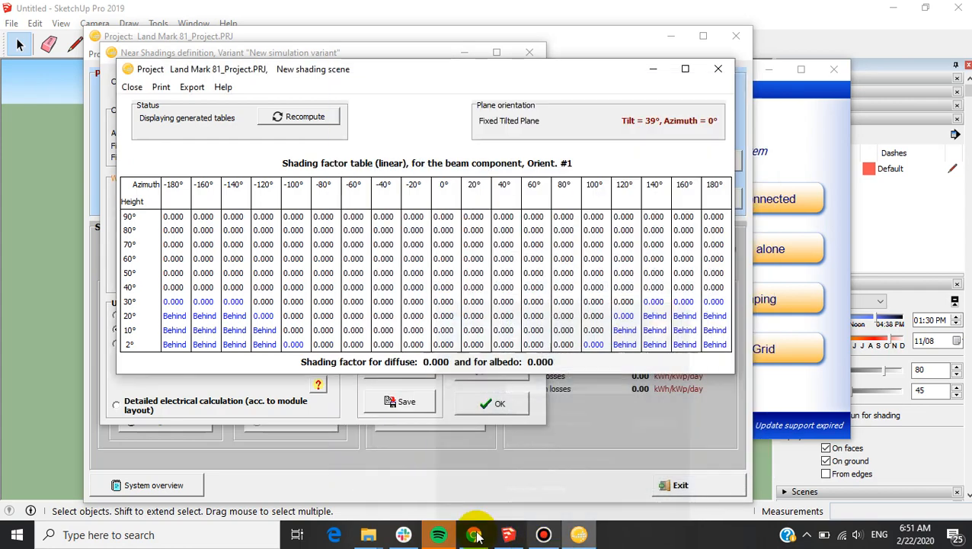
left_click(508, 534)
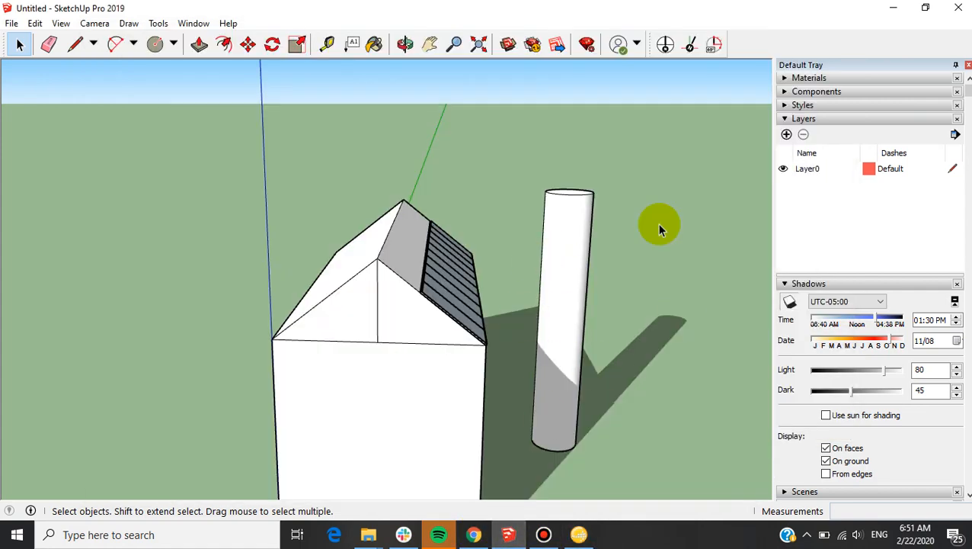
left_click(583, 536)
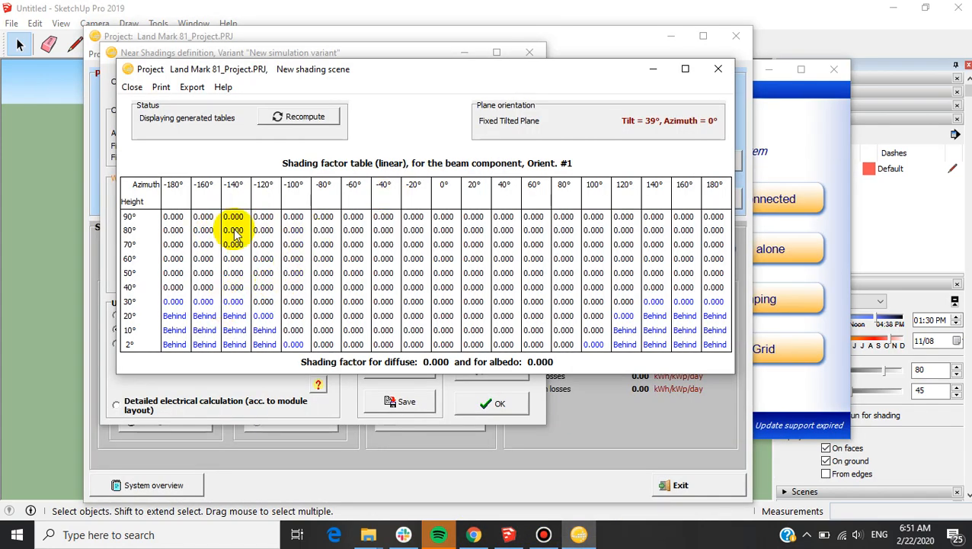
Accept the near shadings definition with its shading factor table and run the simulation of the variant.
left_click(718, 68)
left_click(488, 403)
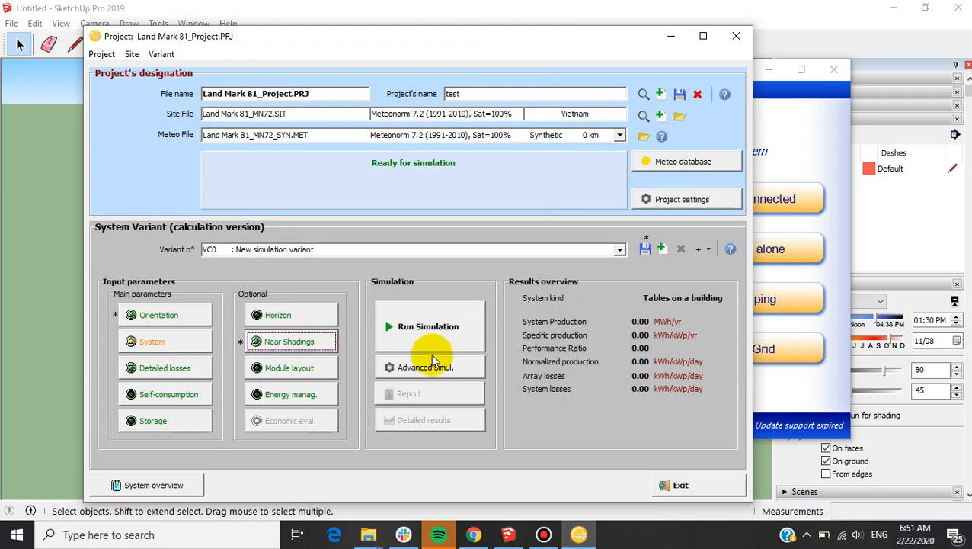
left_click(435, 329)
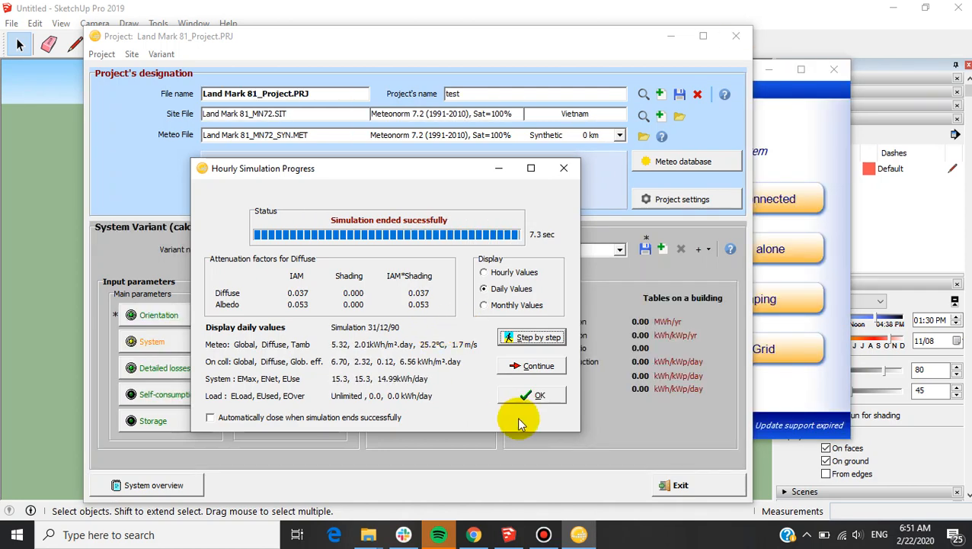
left_click(538, 396)
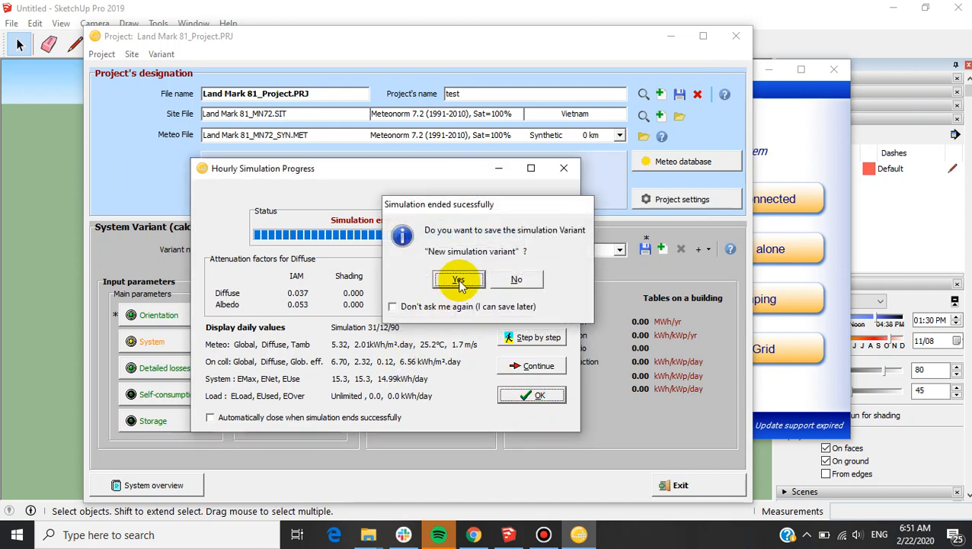
Save the simulated variant "New simulation variant", close the hourly simulation progress, and open the simulation report.
left_click(456, 277)
left_click(320, 259)
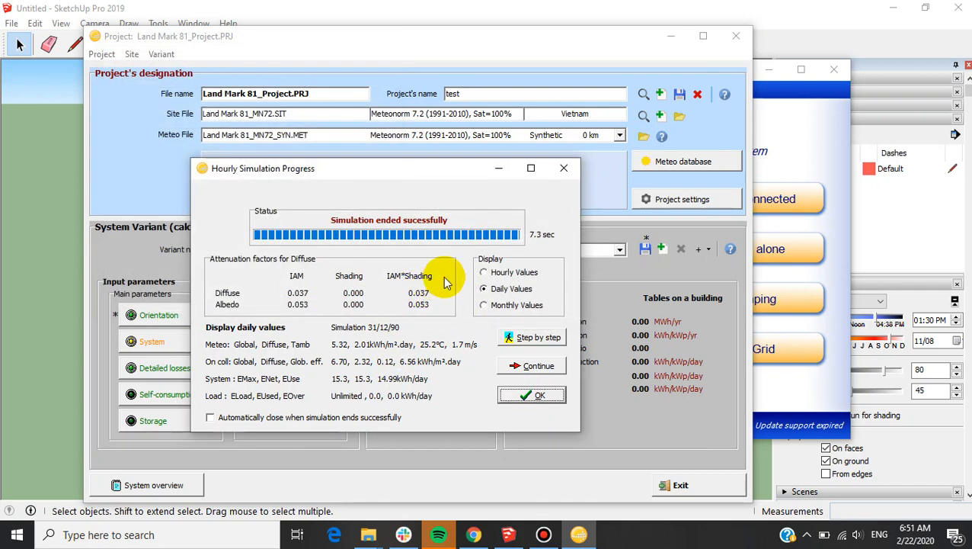
left_click(539, 395)
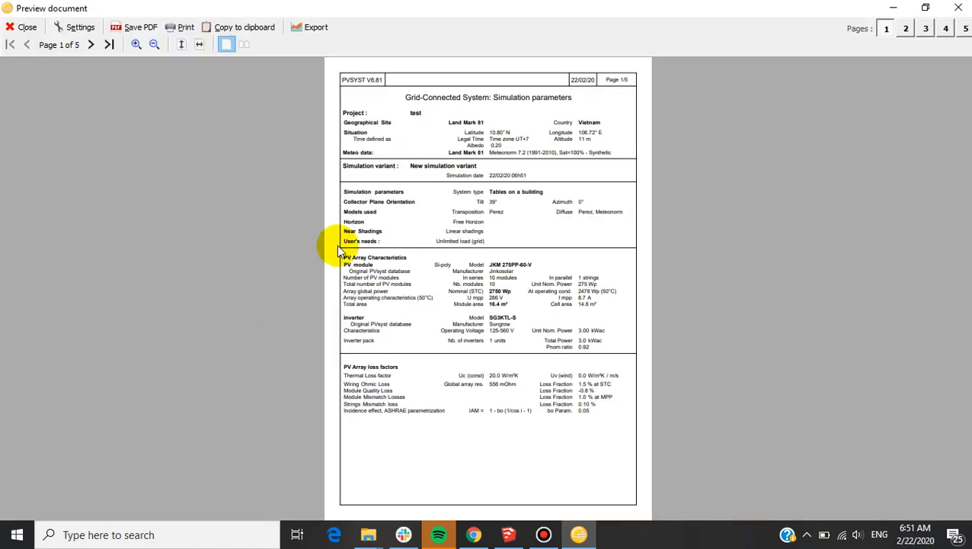
Examine the report's near shading definition page, covering the perspective of the shading scene and the iso-shadings diagram.
scroll(397, 173, "down", 3)
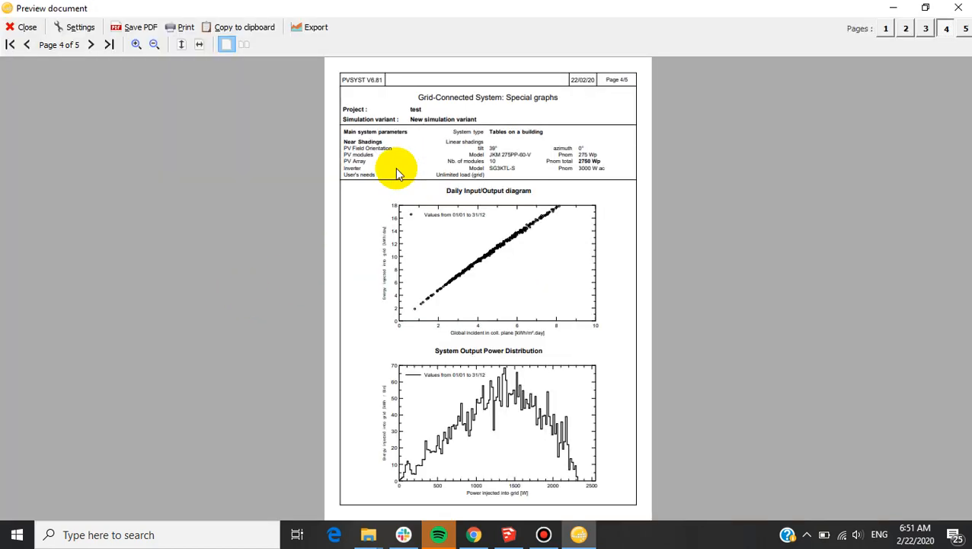
scroll(396, 174, "up", 3)
left_click(396, 174)
scroll(397, 174, "down", 8)
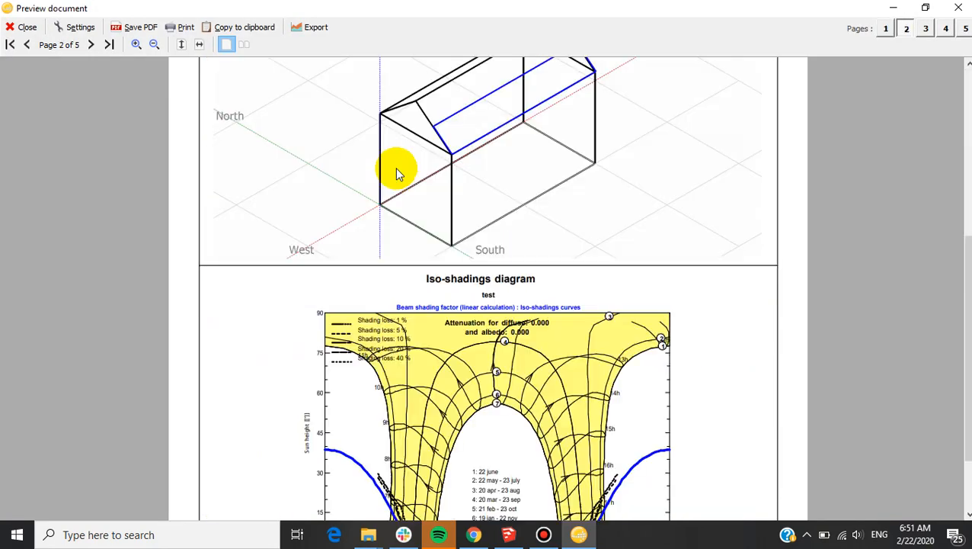
scroll(403, 162, "up", 3)
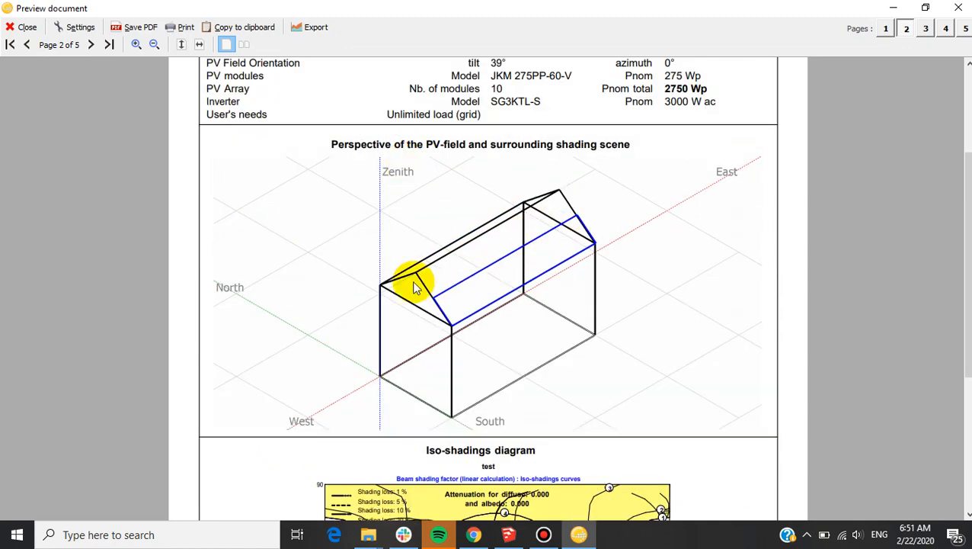
scroll(530, 309, "down", 1, "ctrl")
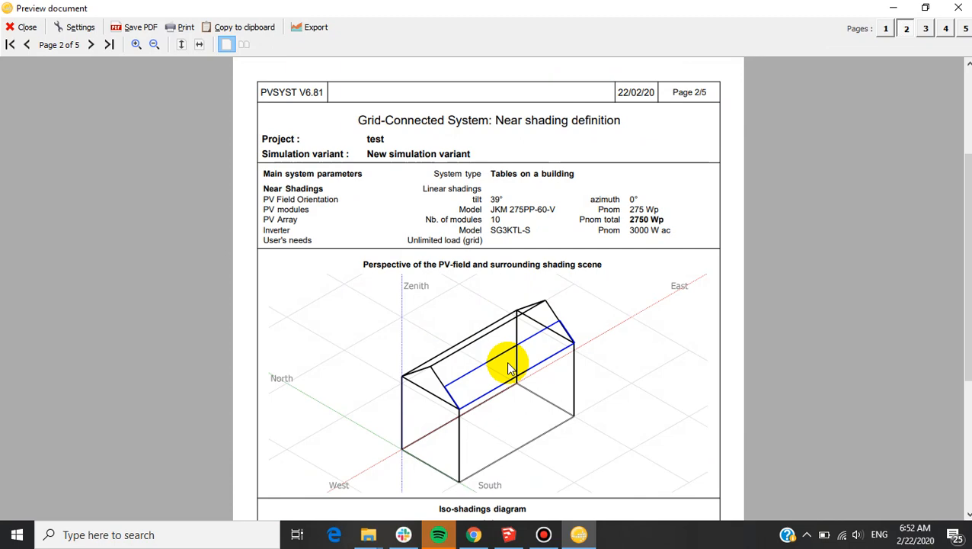
scroll(369, 271, "down", 5)
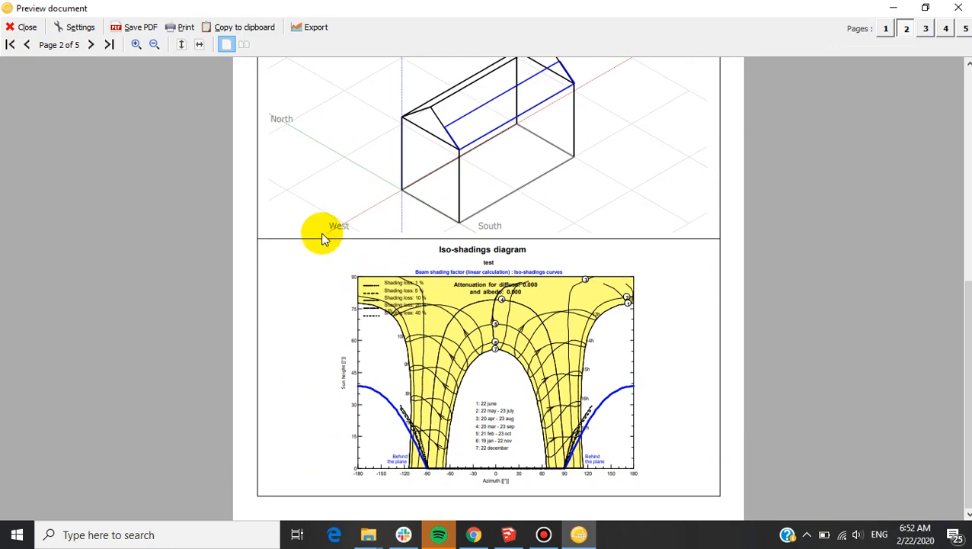
scroll(412, 430, "up", 3)
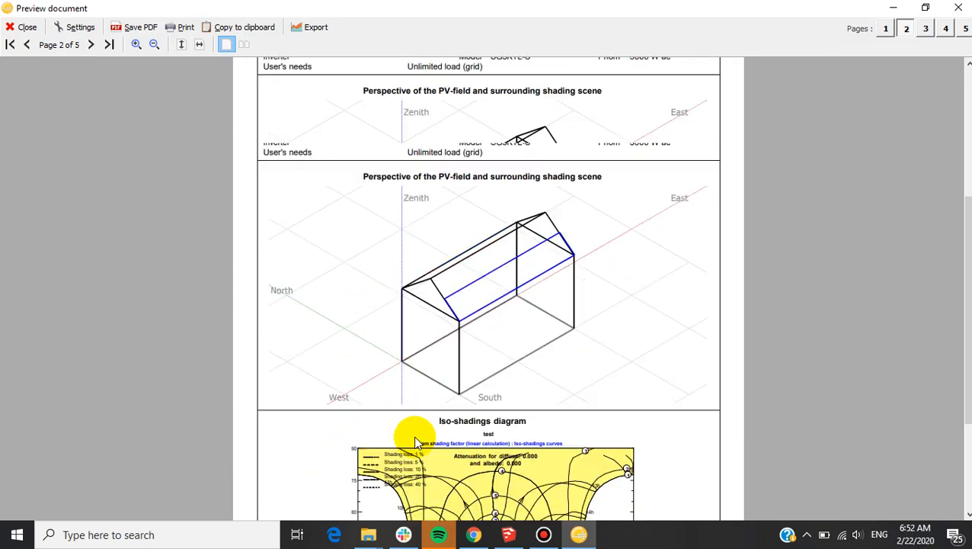
scroll(429, 265, "down", 3)
Read the report's main results page, covering system production, the monthly charts, and the balances table.
scroll(404, 268, "down", 10)
scroll(378, 282, "up", 4)
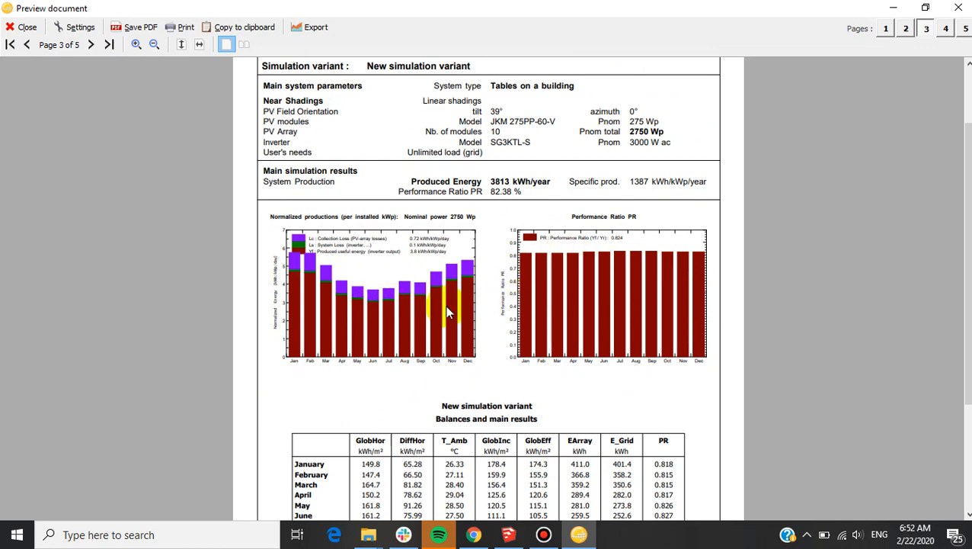
scroll(411, 305, "down", 3)
scroll(366, 282, "up", 4)
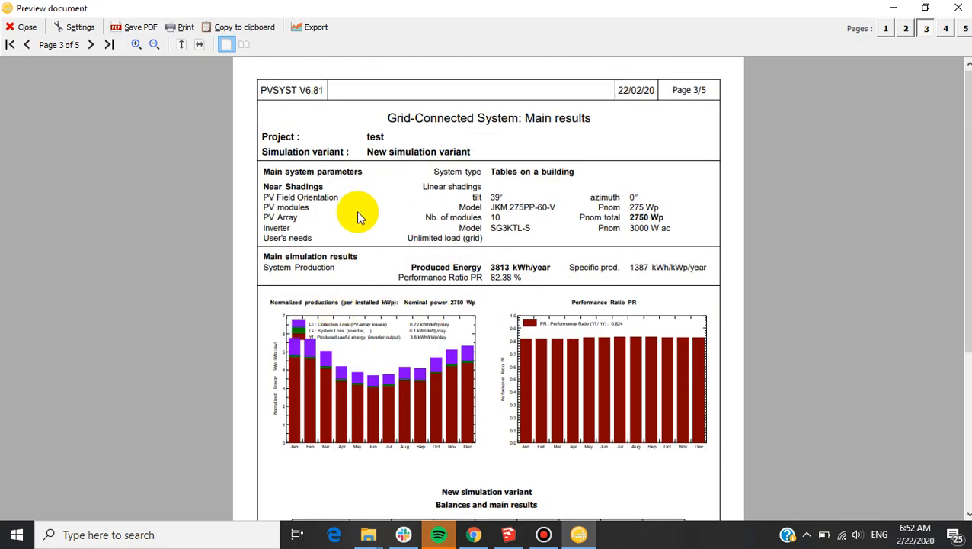
scroll(347, 217, "down", 3)
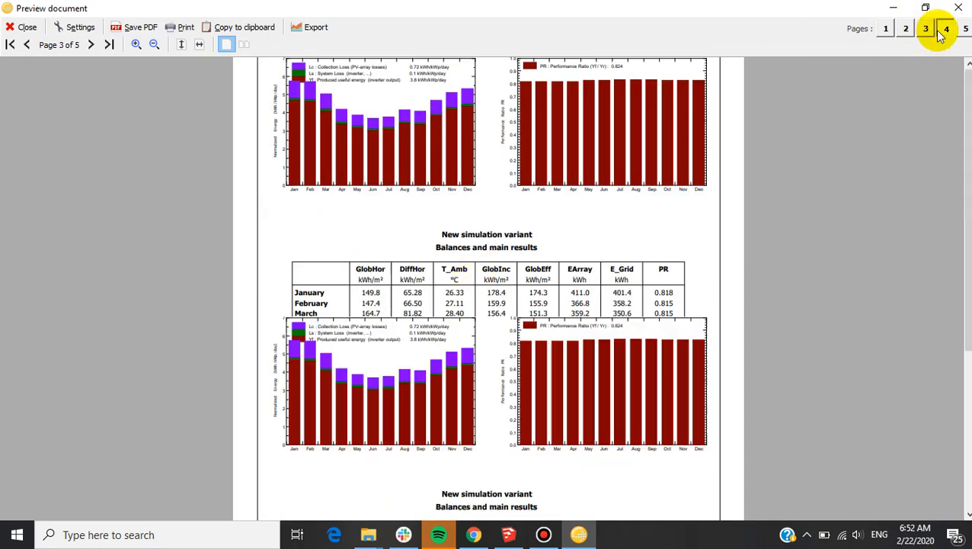
Examine the report's yearly loss diagram and the special graphs page with the daily input/output diagram.
left_click(946, 28)
left_click(965, 28)
scroll(317, 274, "down", 3)
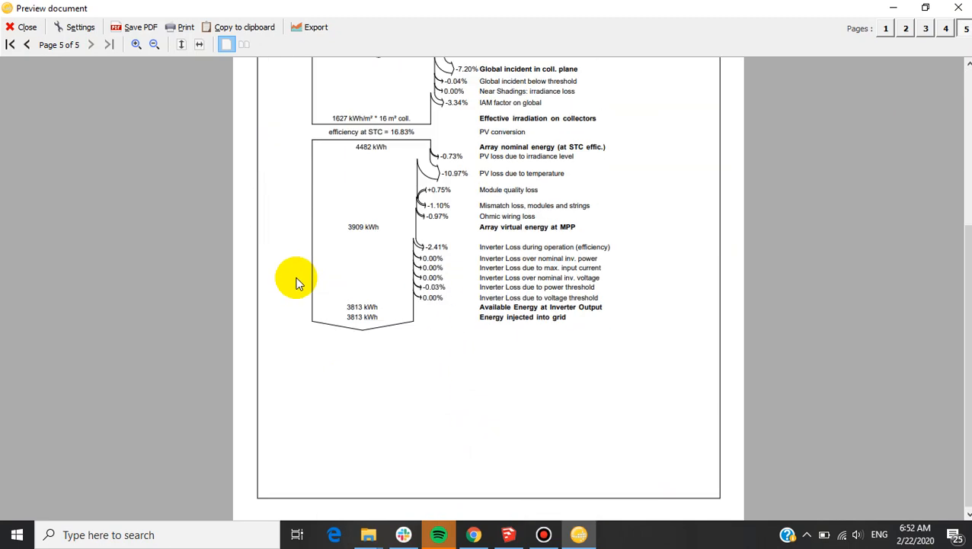
scroll(415, 244, "up", 3)
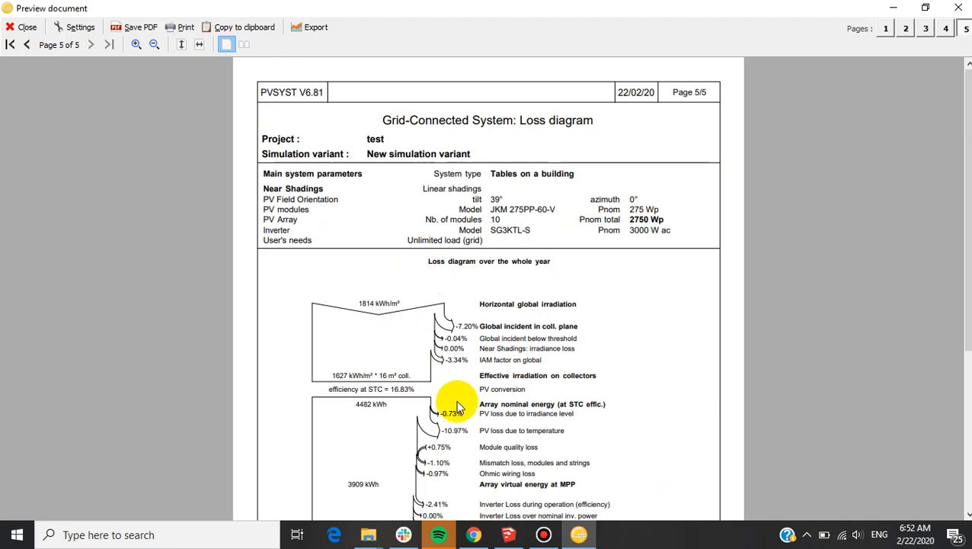
scroll(381, 392, "down", 5)
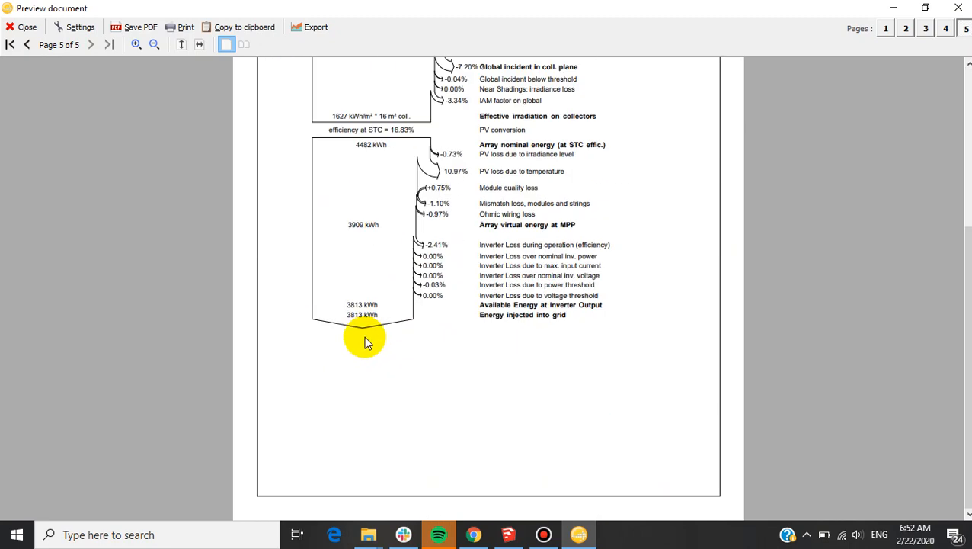
scroll(449, 299, "up", 2)
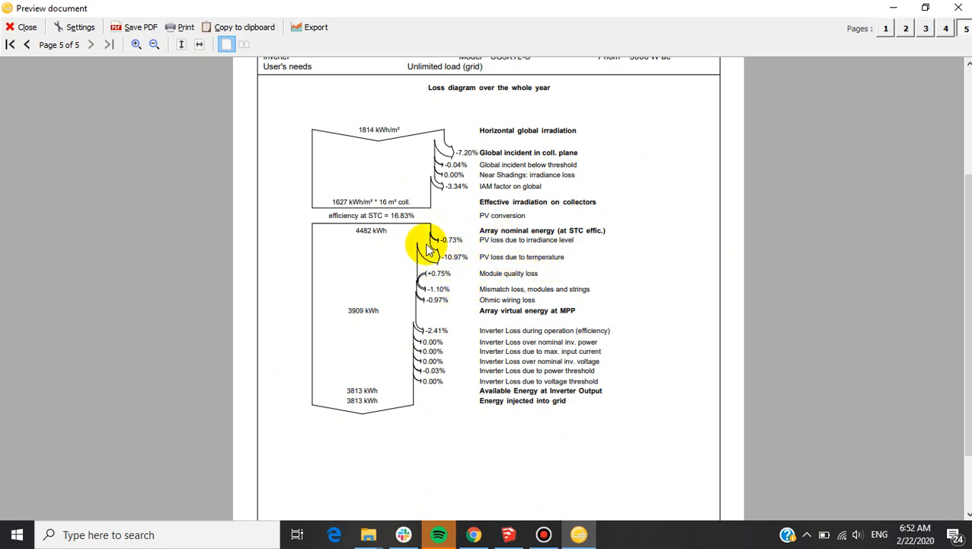
scroll(373, 328, "up", 10)
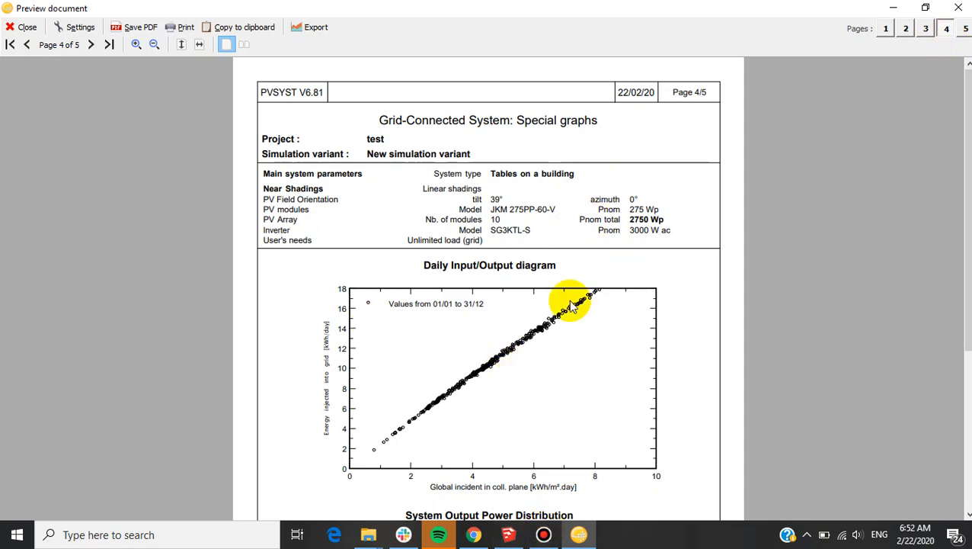
scroll(488, 444, "down", 3)
Switch to SketchUp and view the roof modules, the cylinder, and its shadow from closer and different angles.
left_click(544, 535)
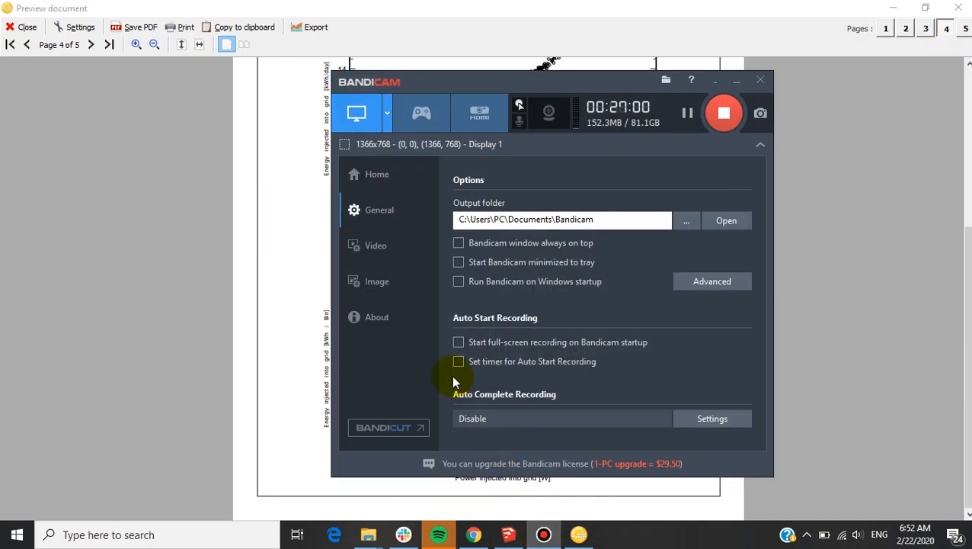
left_click(509, 534)
scroll(431, 181, "down", 2)
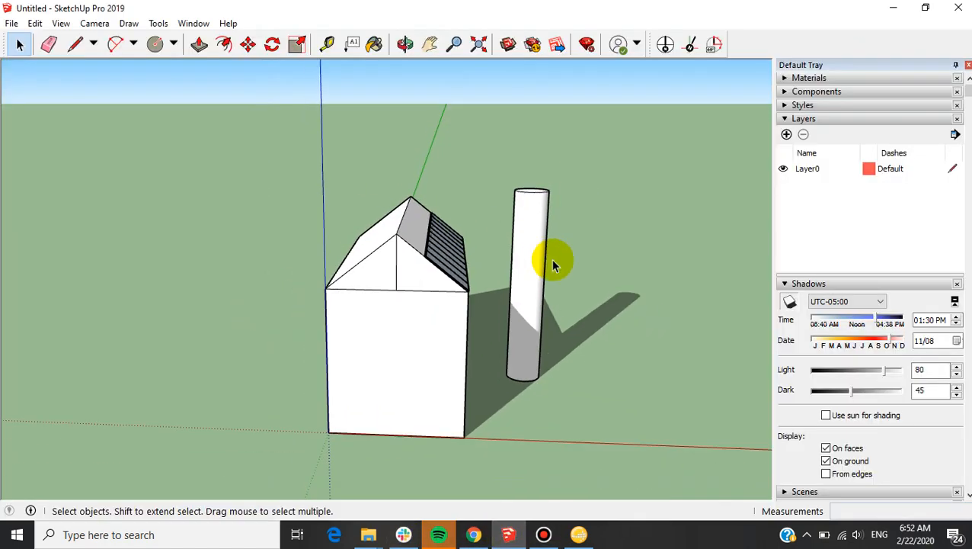
middle_click_drag(552, 260, 439, 266)
scroll(469, 225, "up", 5)
scroll(488, 246, "down", 4)
mouse_move(488, 245)
middle_mouse_down()
mouse_move(434, 289)
mouse_move(365, 245)
mouse_move(573, 199)
mouse_move(325, 218)
middle_mouse_up()
scroll(381, 243, "up", 2)
scroll(350, 249, "down", 2)
scroll(324, 218, "up", 3)
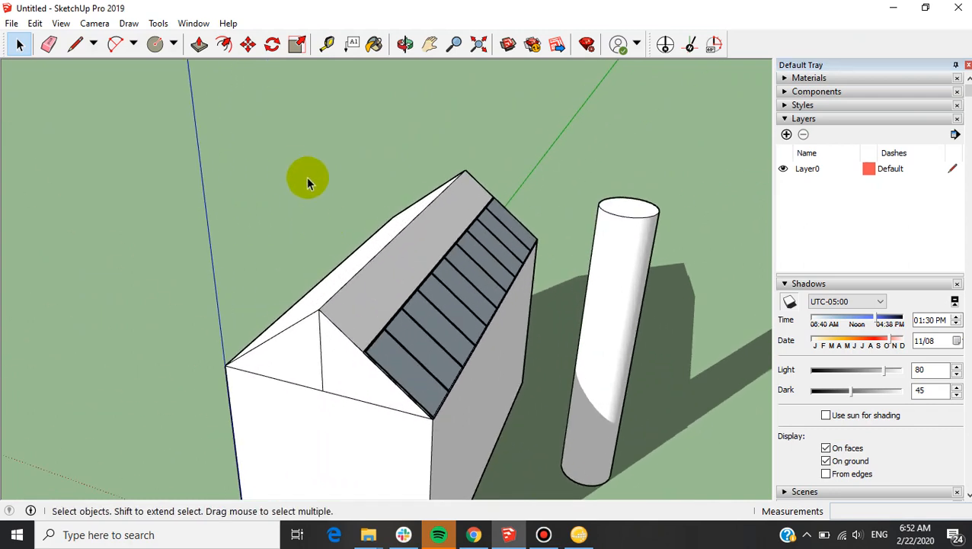
scroll(306, 176, "down", 2)
scroll(306, 175, "down", 1)
scroll(306, 175, "up", 3)
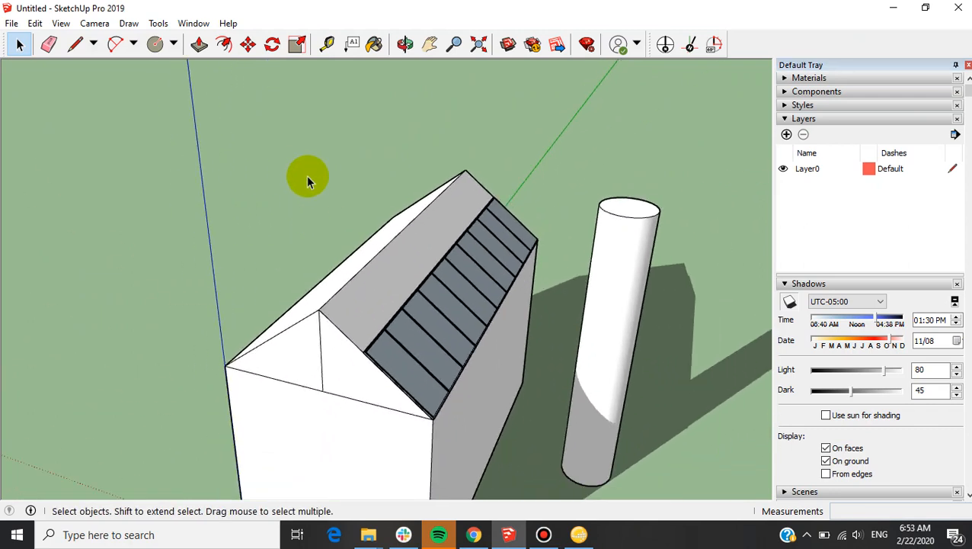